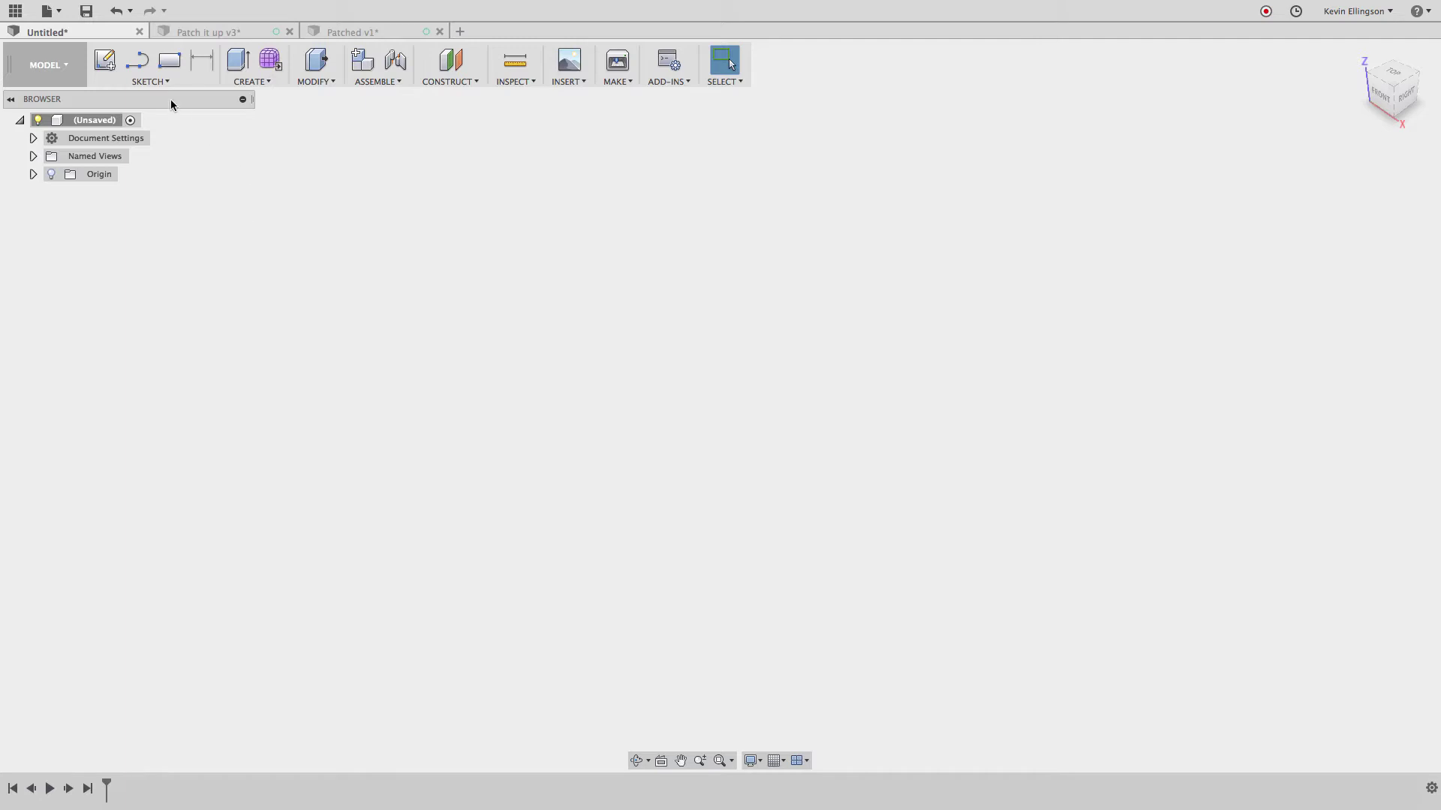
Sketch a single angled line from the origin on the front plane and finish the sketch
{"action": "left_click", "coordinate": [166, 81]}
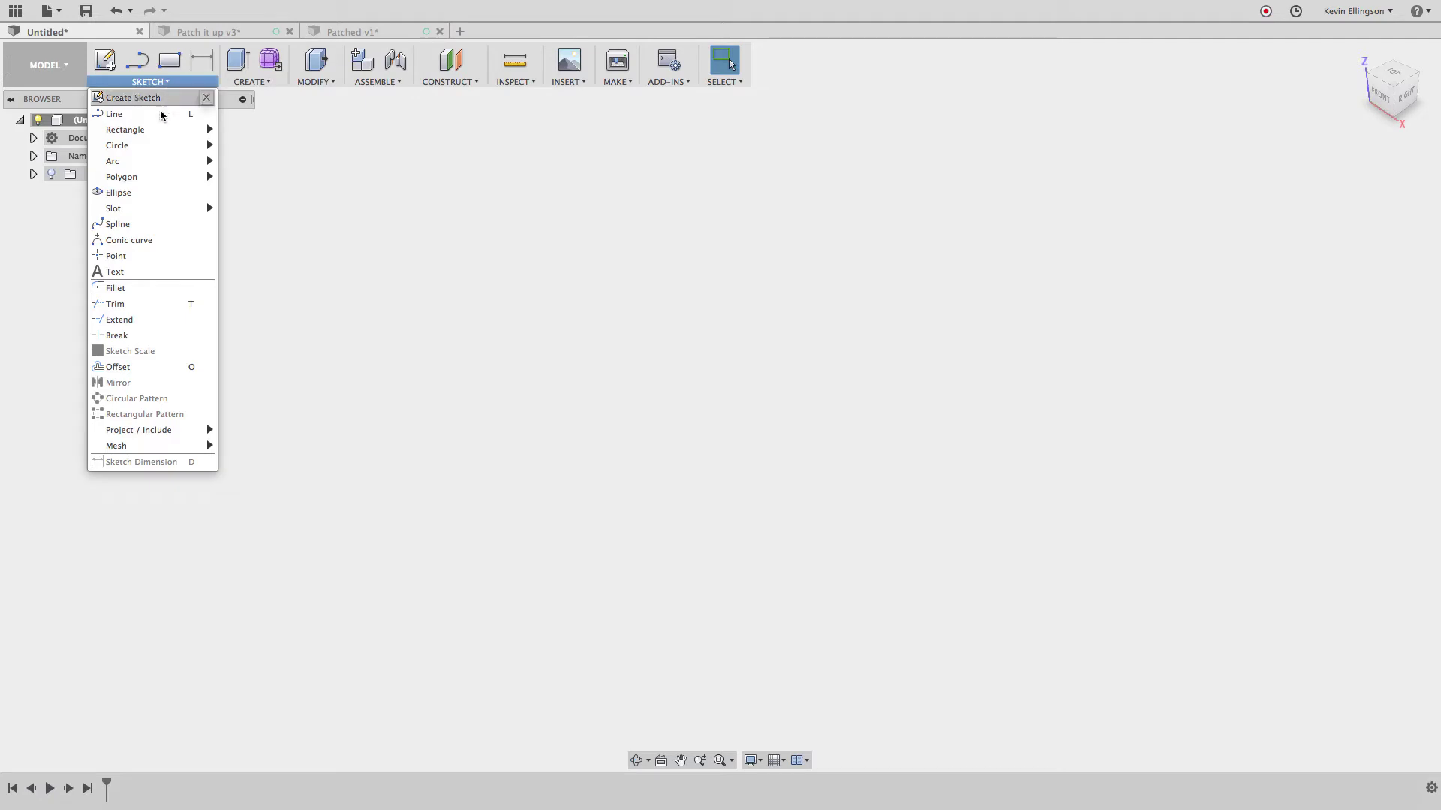
{"action": "left_click", "coordinate": [161, 114]}
{"action": "left_click", "coordinate": [665, 470]}
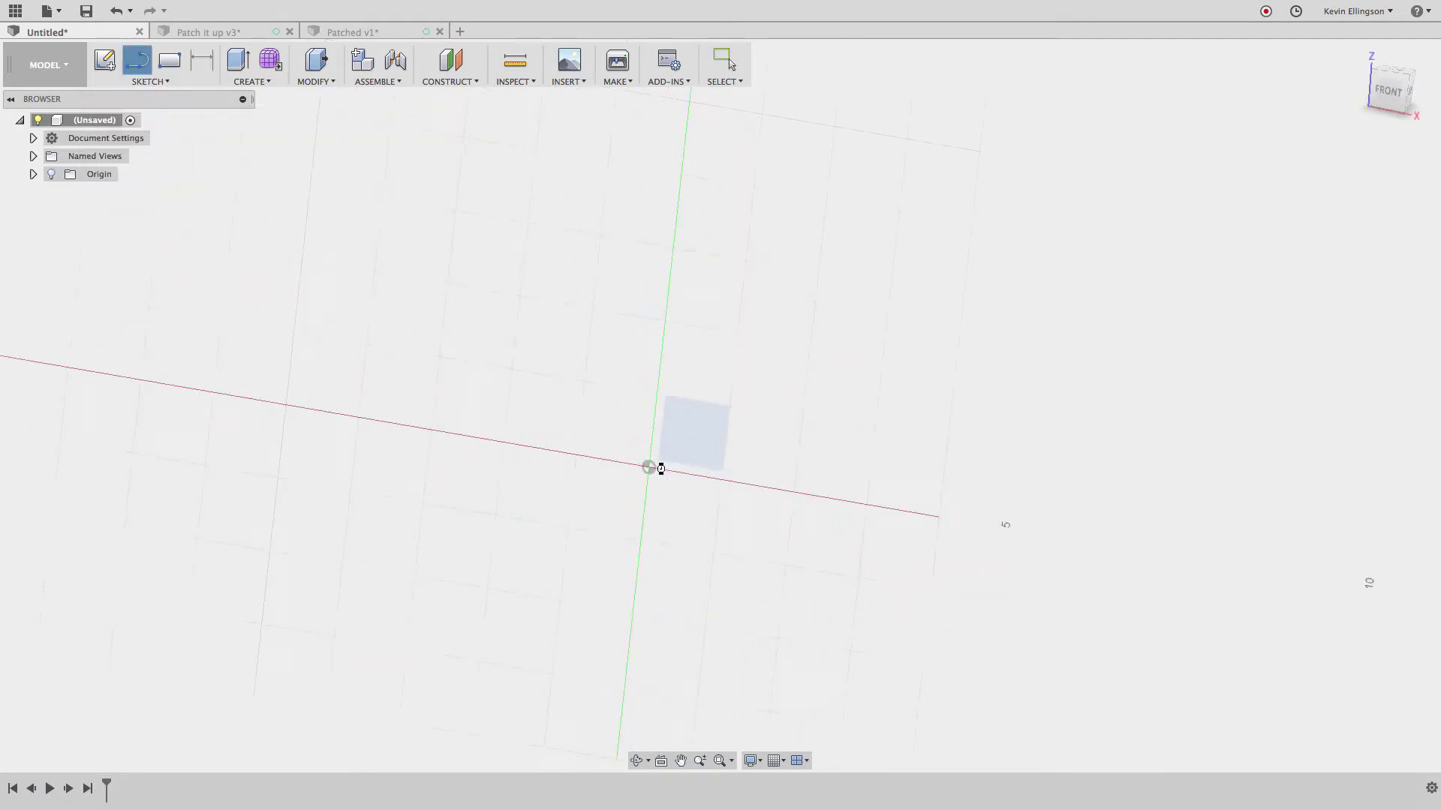
{"action": "left_click", "coordinate": [670, 452]}
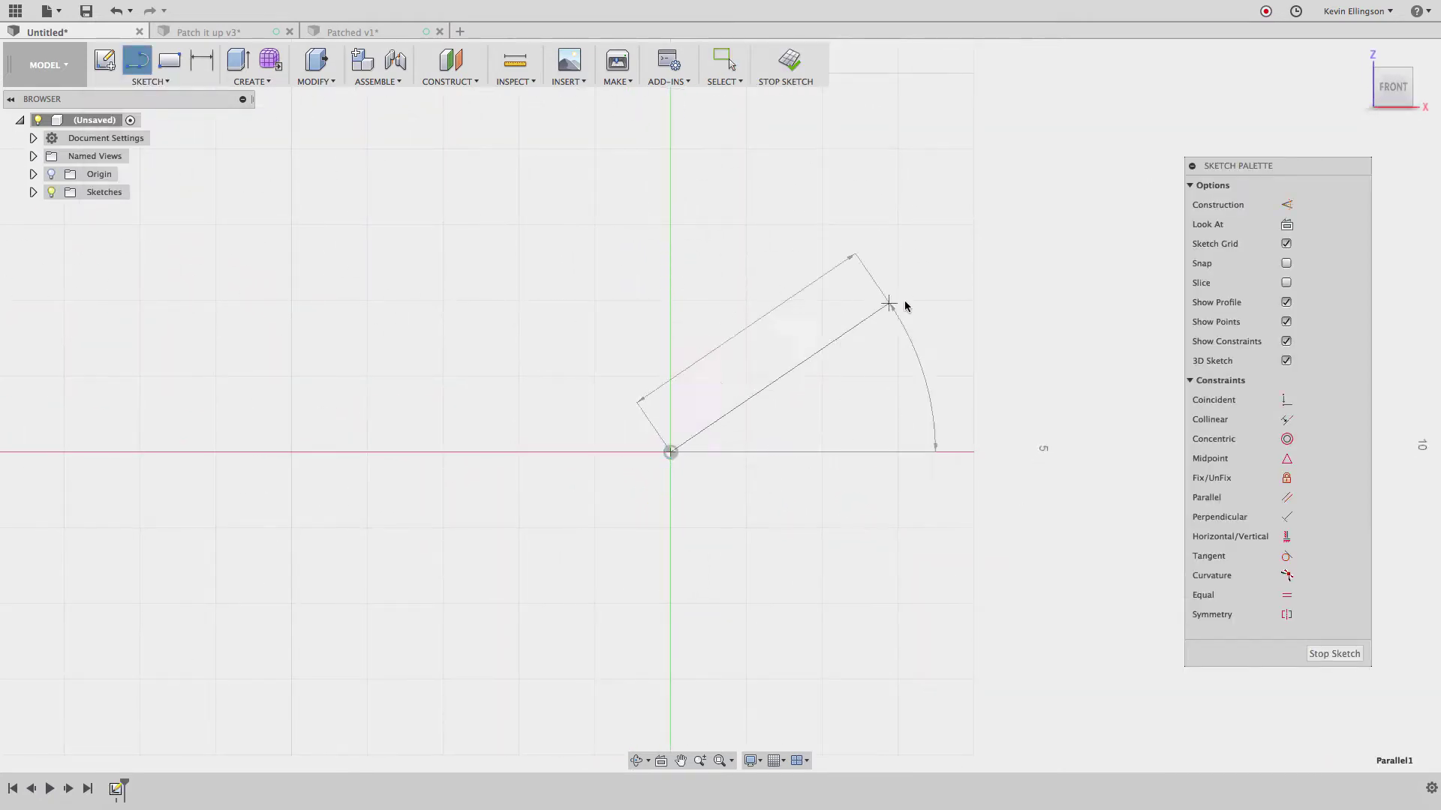
{"action": "left_click", "coordinate": [979, 299]}
{"action": "right_click", "coordinate": [842, 309]}
{"action": "middle_click_drag", "start_coordinate": [726, 453], "coordinate": [574, 463]}
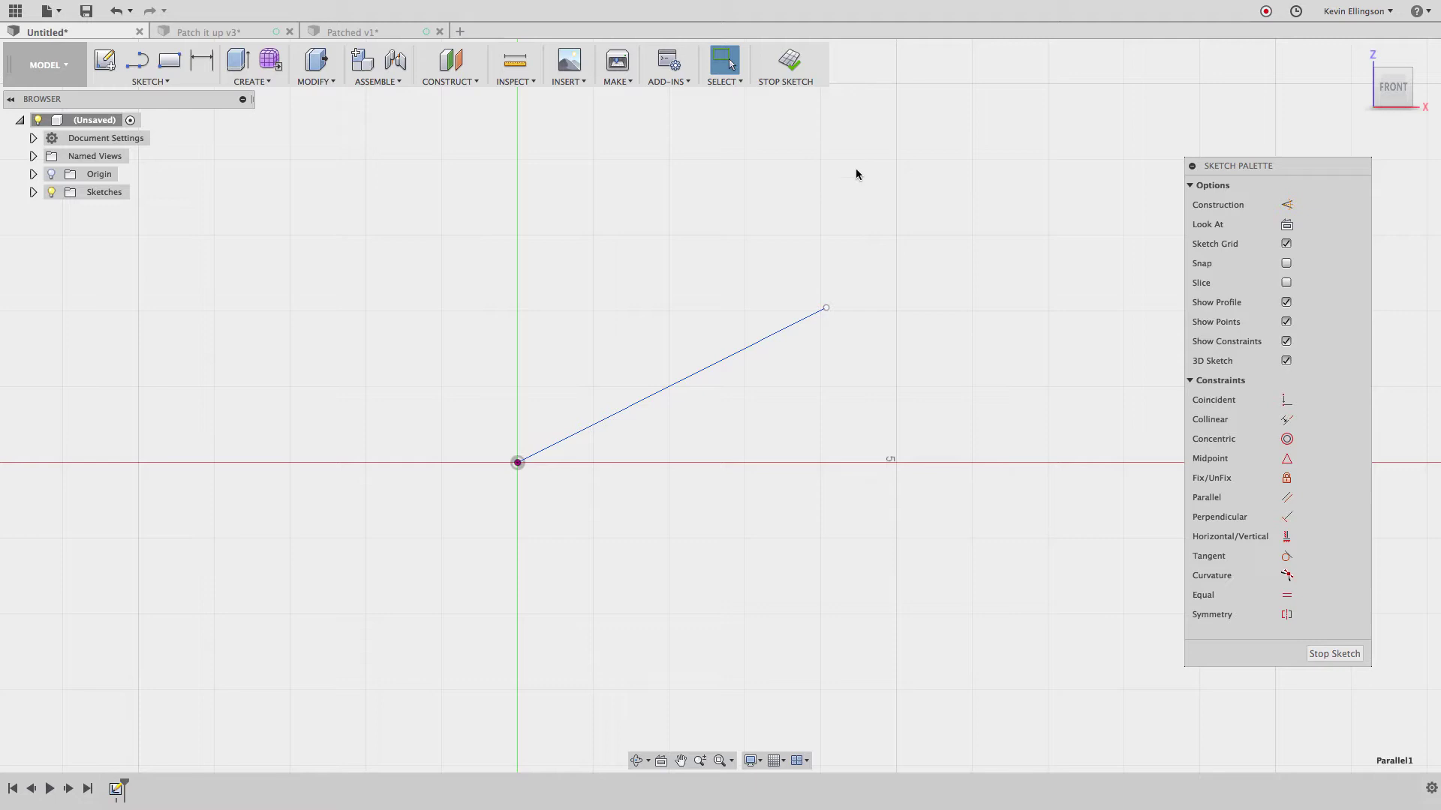
{"action": "left_click", "coordinate": [789, 62]}
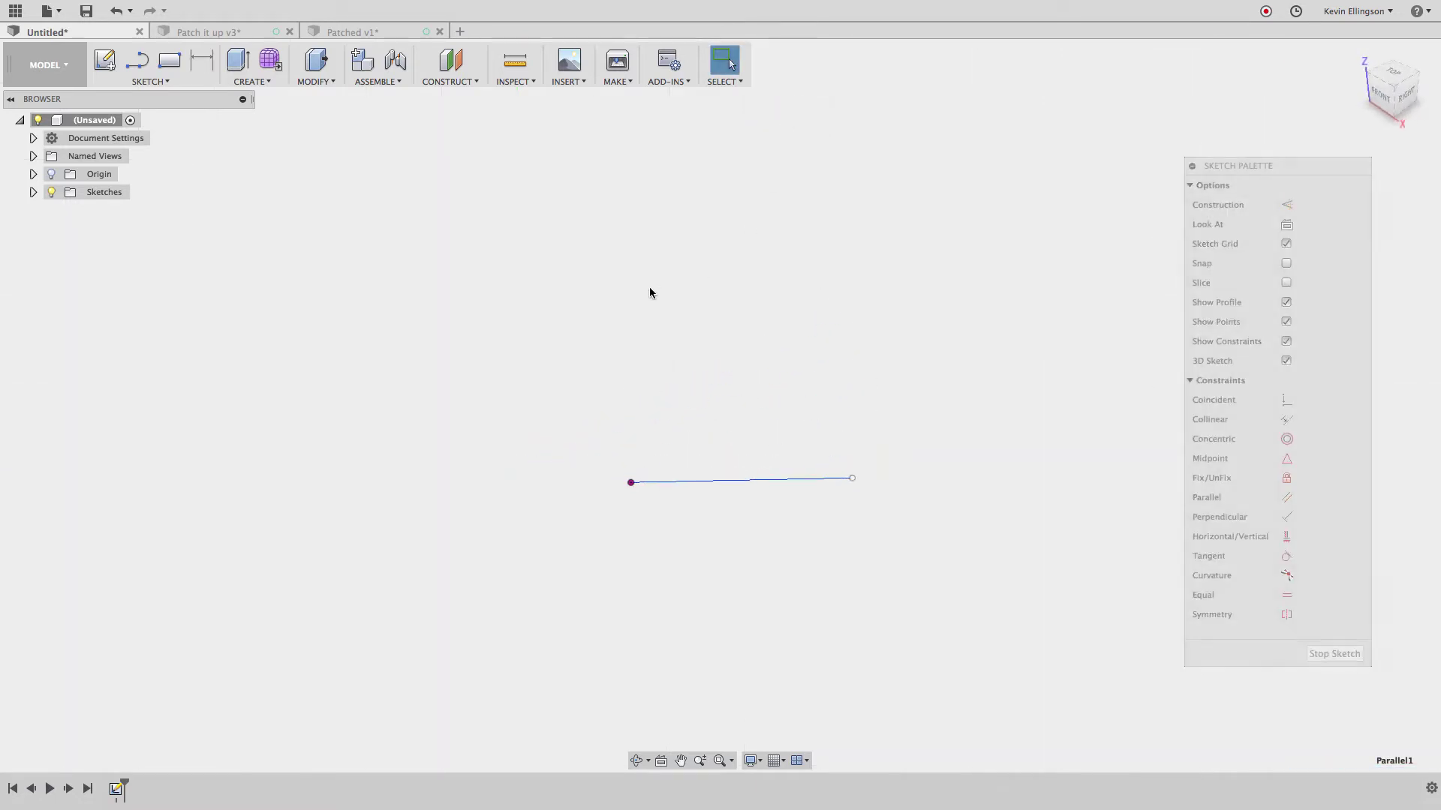
Start and cancel an extrusion, then switch the workspace from Model to Patch
{"action": "left_click", "coordinate": [238, 82]}
{"action": "left_click", "coordinate": [279, 116]}
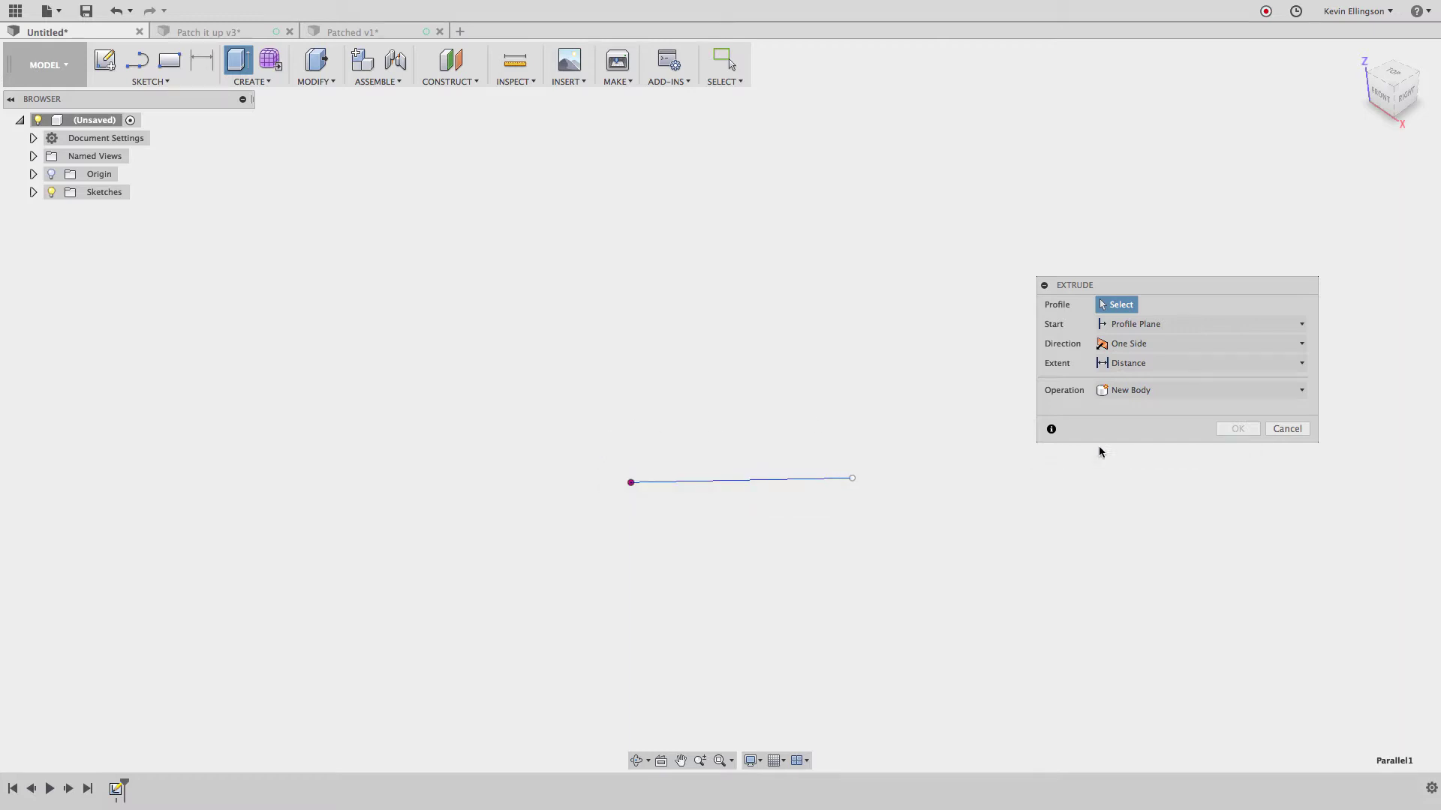
{"action": "left_click", "coordinate": [1280, 429]}
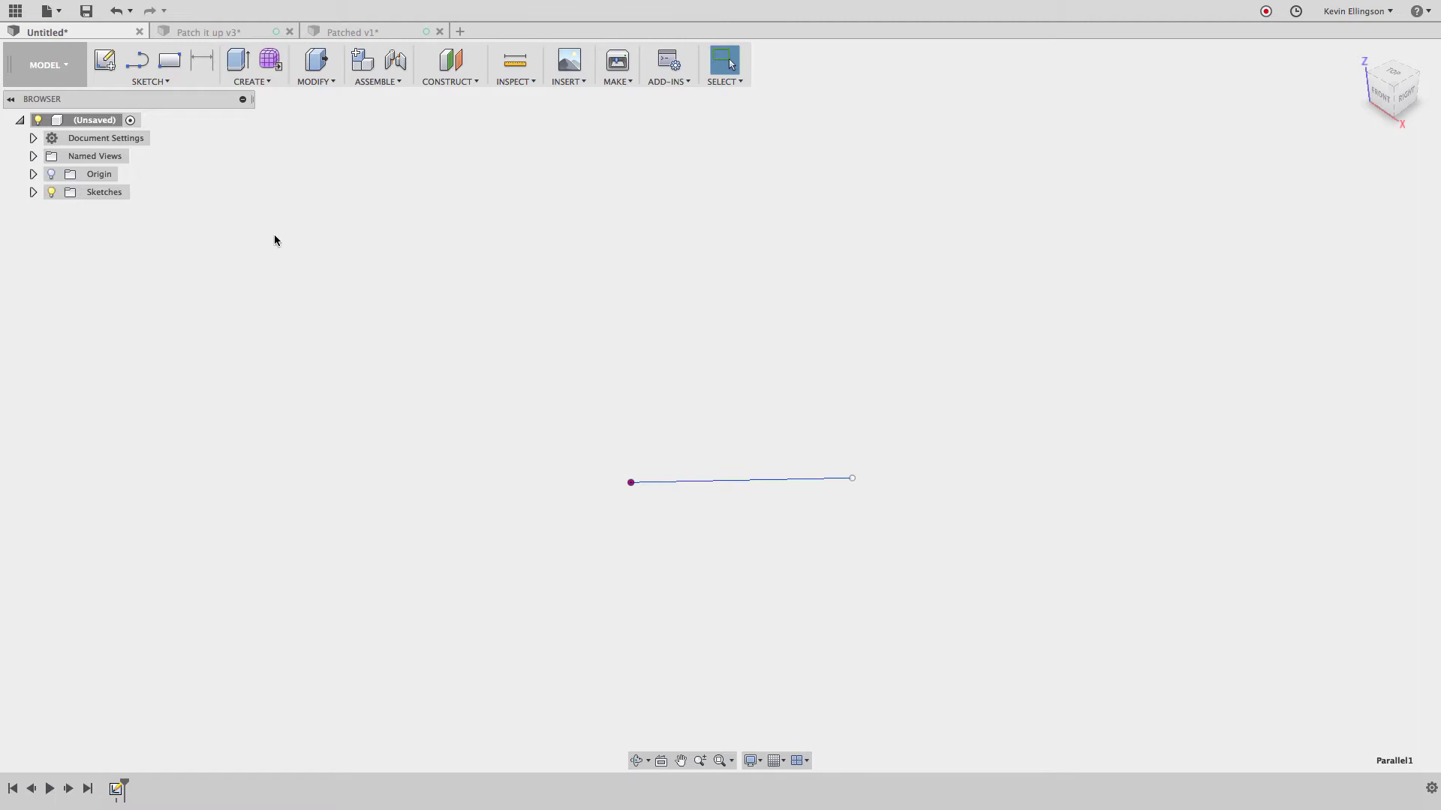
{"action": "left_click", "coordinate": [74, 72]}
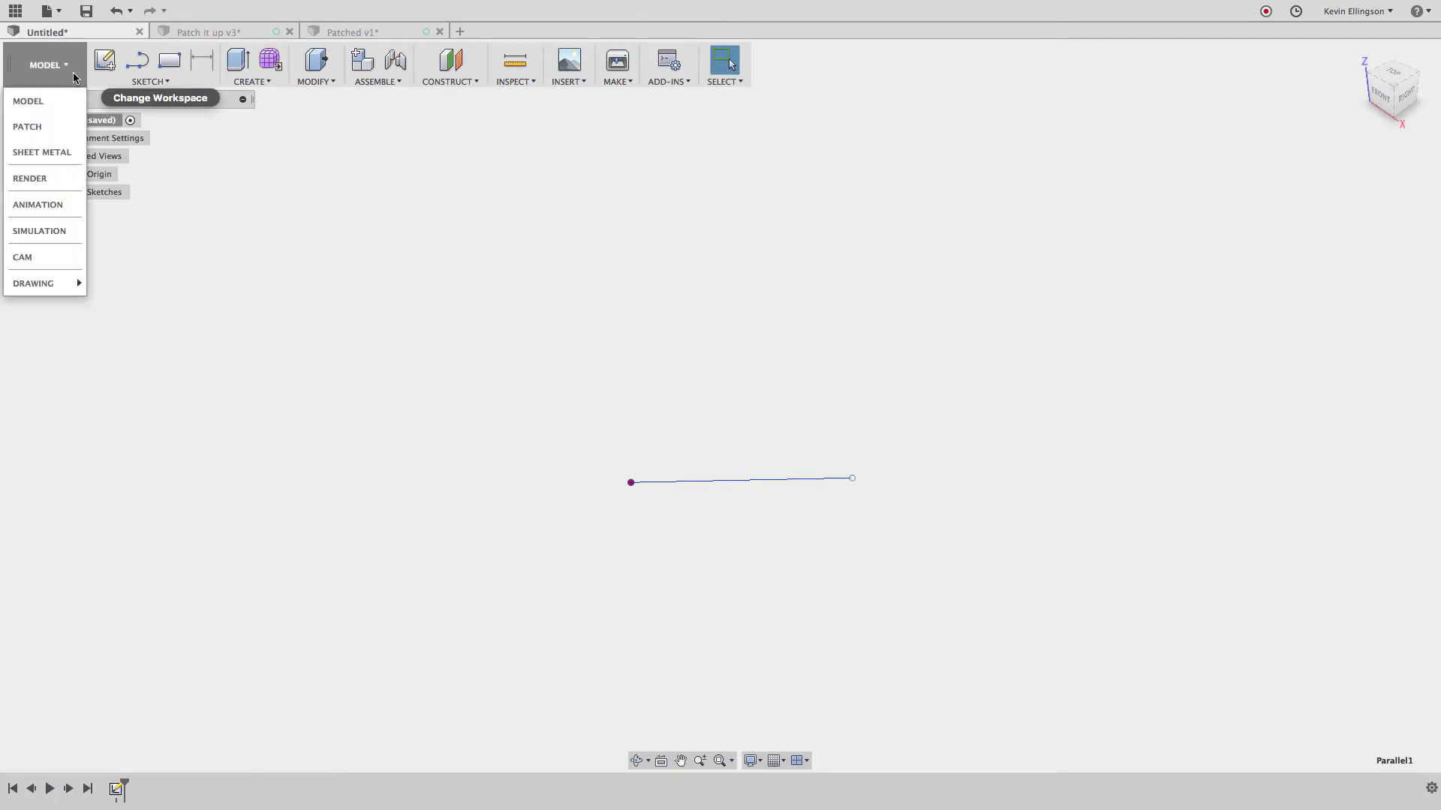
{"action": "left_click", "coordinate": [55, 126]}
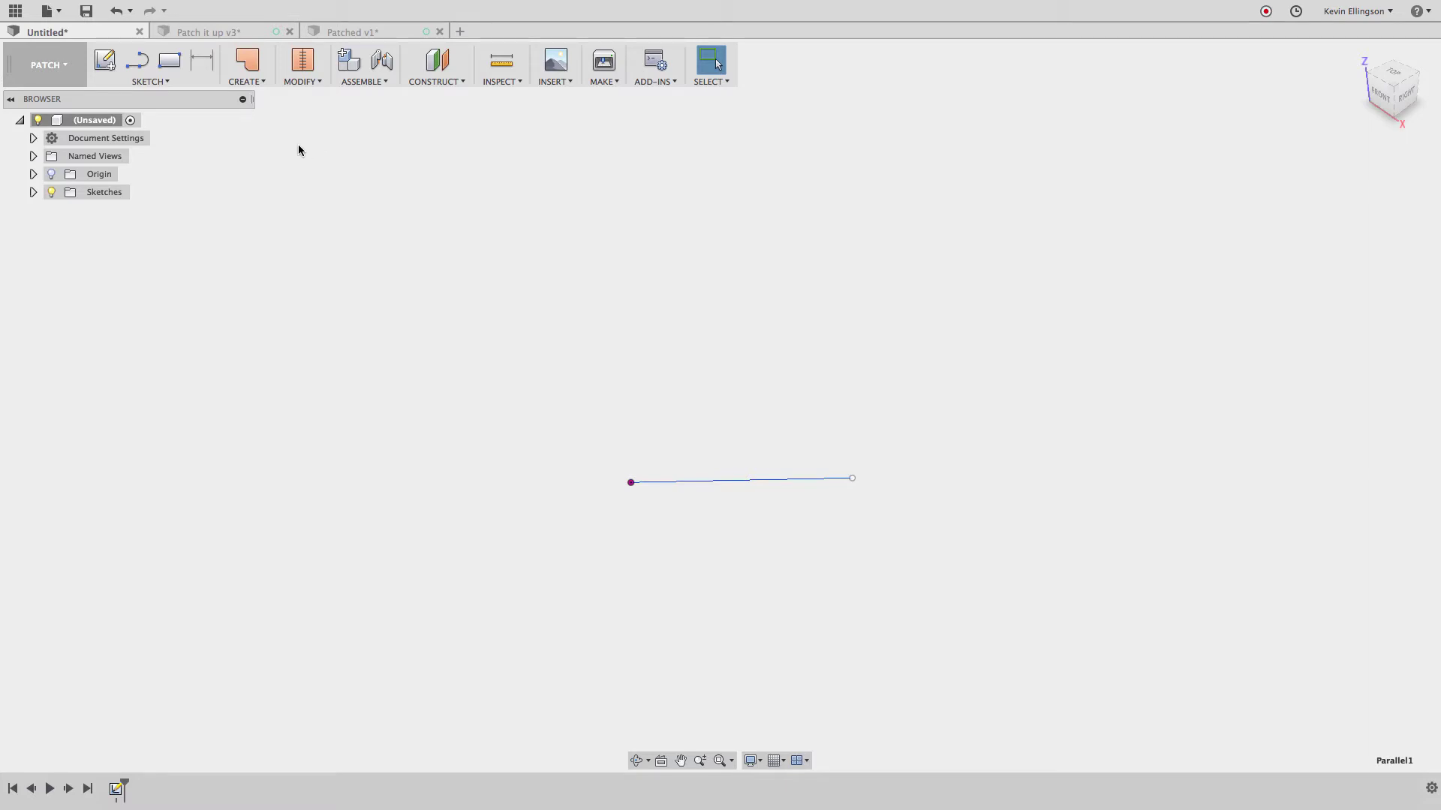
Extrude the sketched line into a flat surface 2.30 in long
{"action": "left_click", "coordinate": [263, 83]}
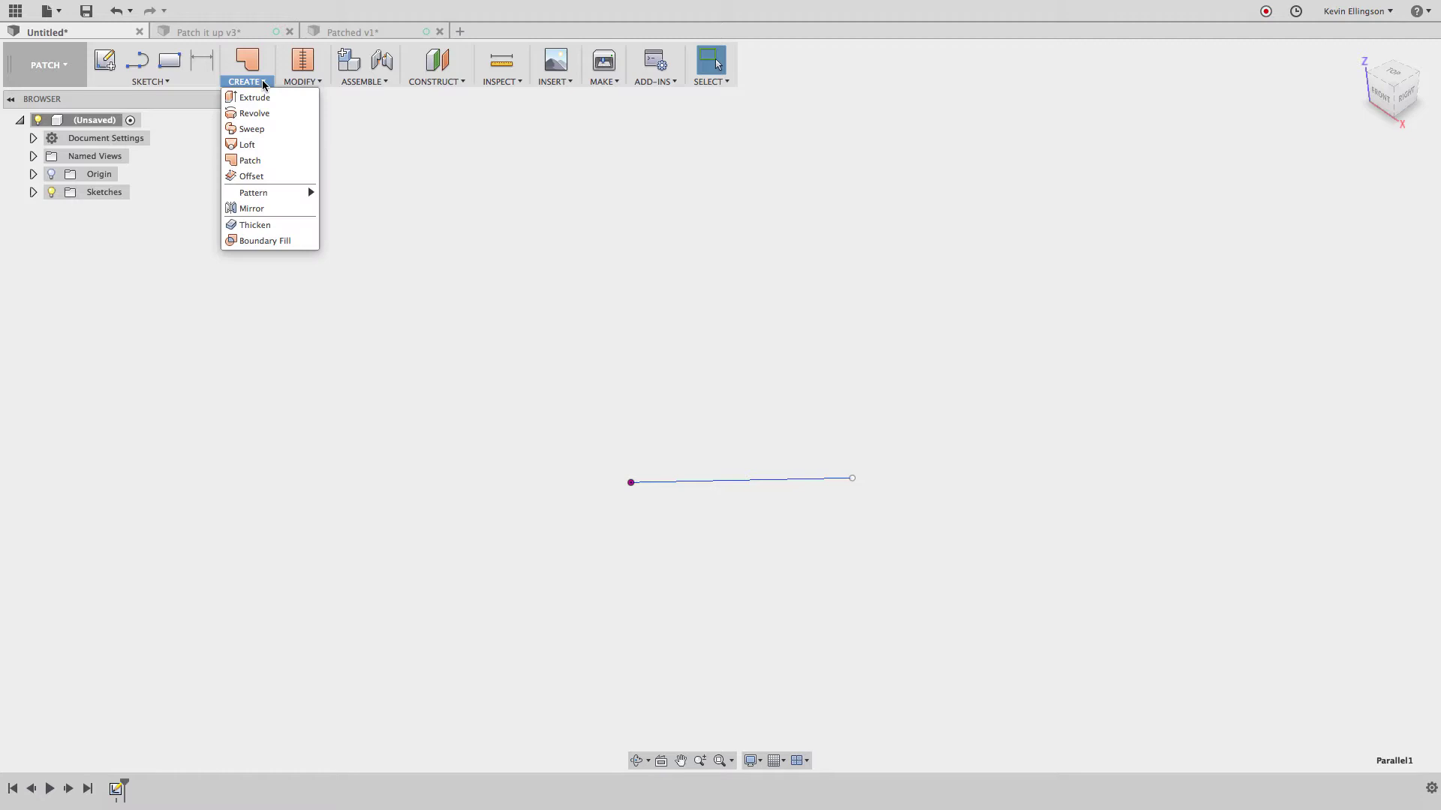
{"action": "left_click", "coordinate": [259, 97]}
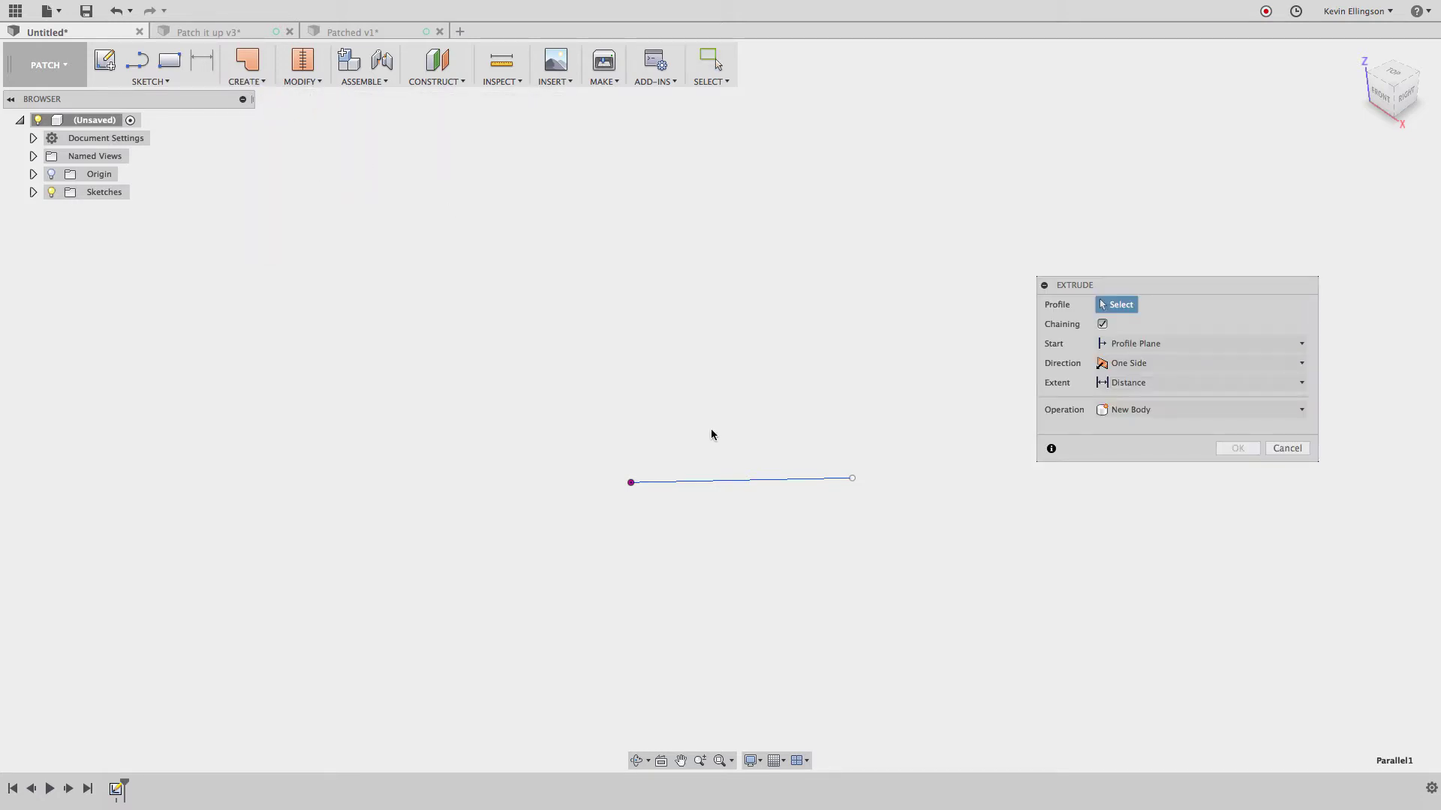
{"action": "left_click", "coordinate": [745, 484]}
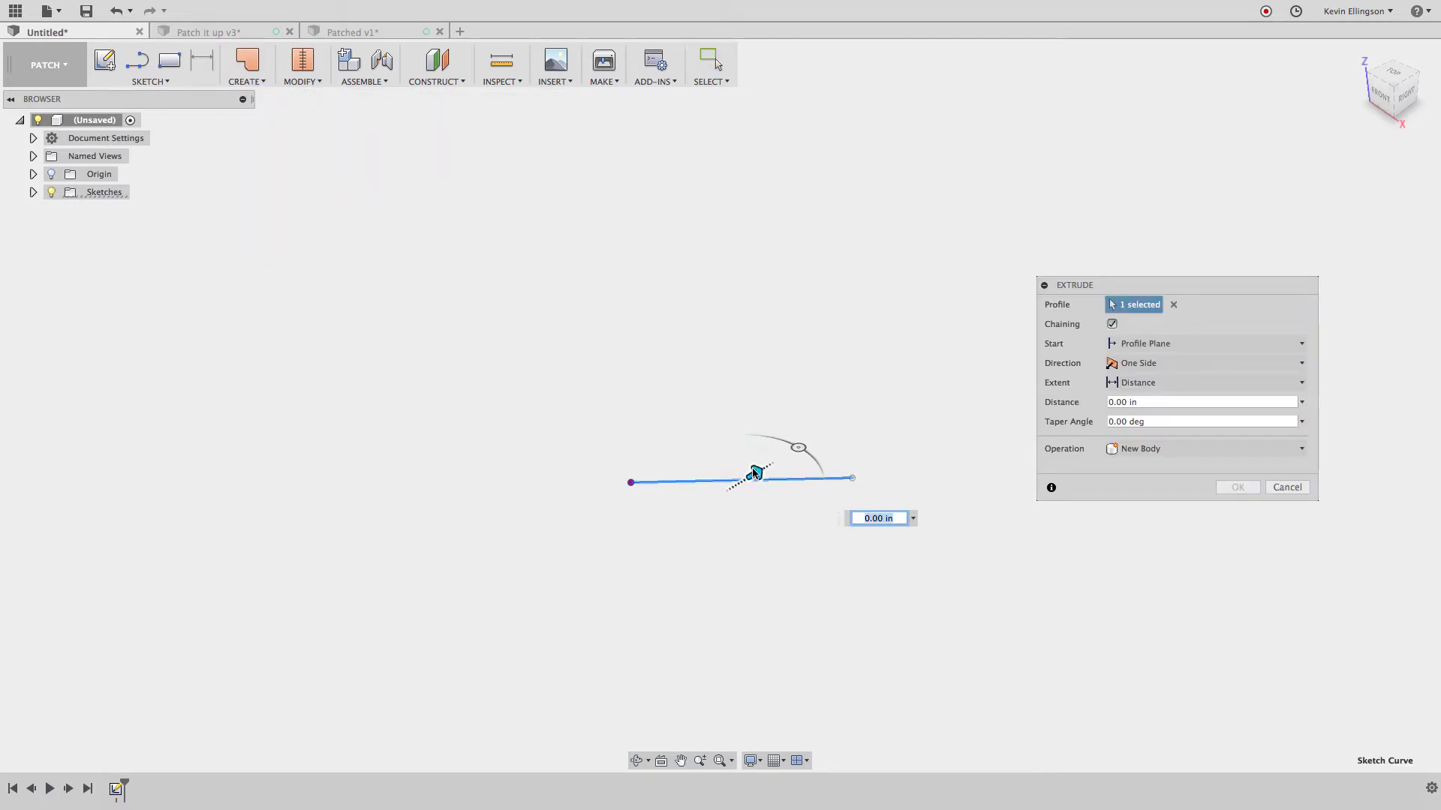
{"action": "left_click_drag", "start_coordinate": [762, 469], "coordinate": [863, 411]}
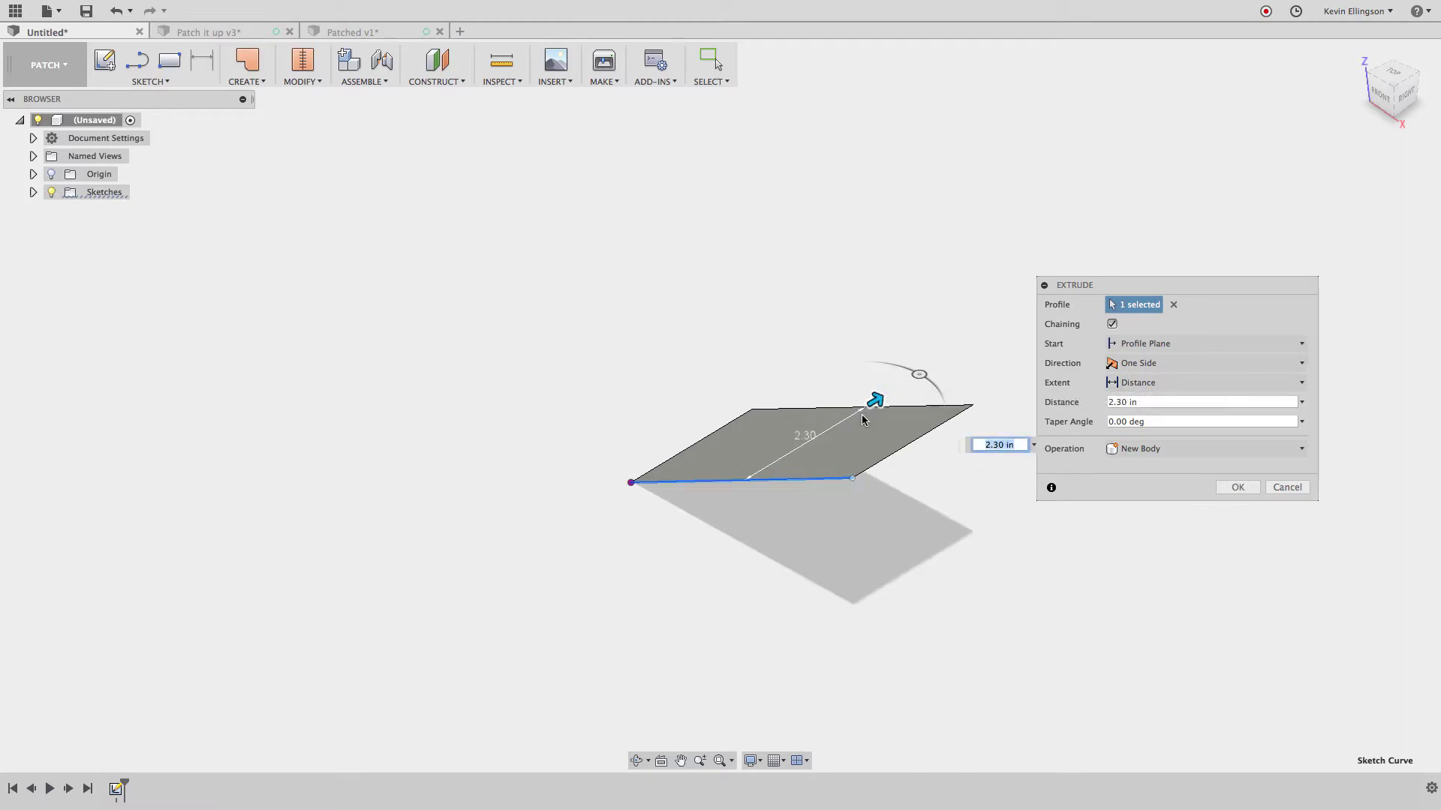
{"action": "left_click", "coordinate": [1231, 488]}
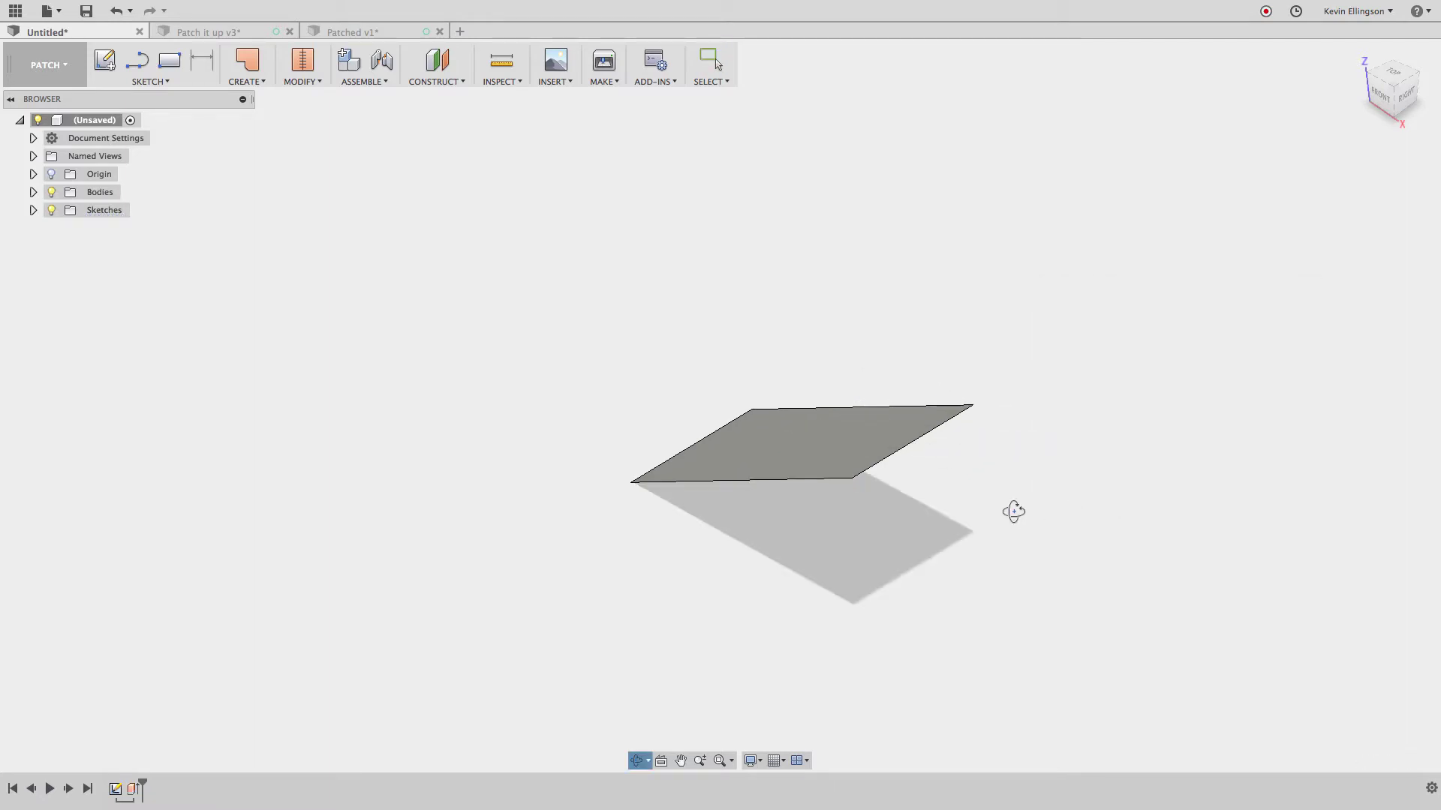
Orbit around the new flat surface to inspect it, then return to the isometric view
{"action": "mouse_move", "coordinate": [1013, 508]}
{"action": "middle_mouse_down", "text": "shift"}
{"action": "mouse_move", "coordinate": [1004, 466]}
{"action": "mouse_move", "coordinate": [1003, 515]}
{"action": "middle_mouse_up", "text": "shift"}
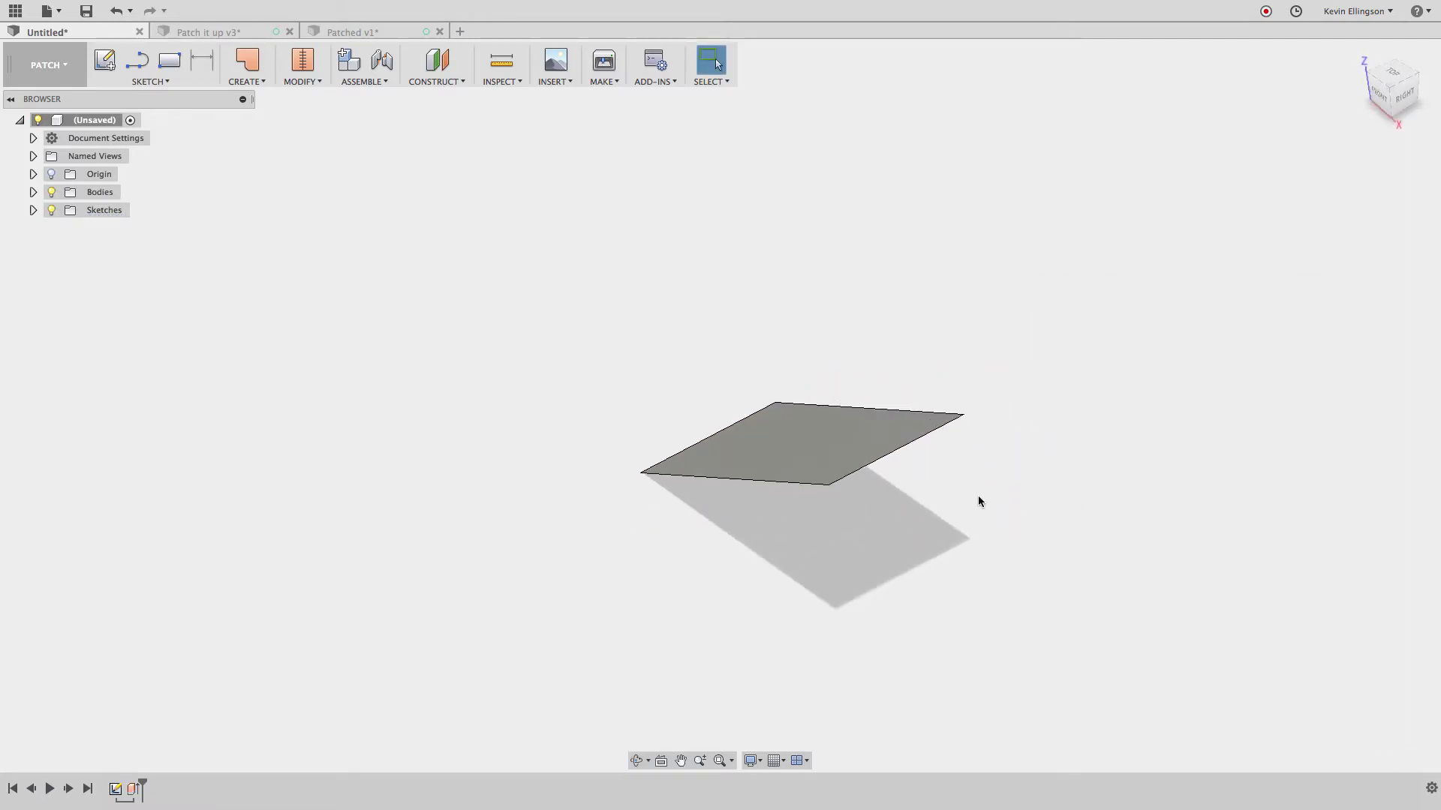
{"action": "scroll", "coordinate": [943, 486], "scroll_direction": "up", "scroll_amount": 3}
{"action": "middle_click_drag", "start_coordinate": [815, 467], "coordinate": [968, 357], "text": "shift"}
{"action": "middle_click_drag", "start_coordinate": [956, 415], "coordinate": [965, 492], "text": "shift"}
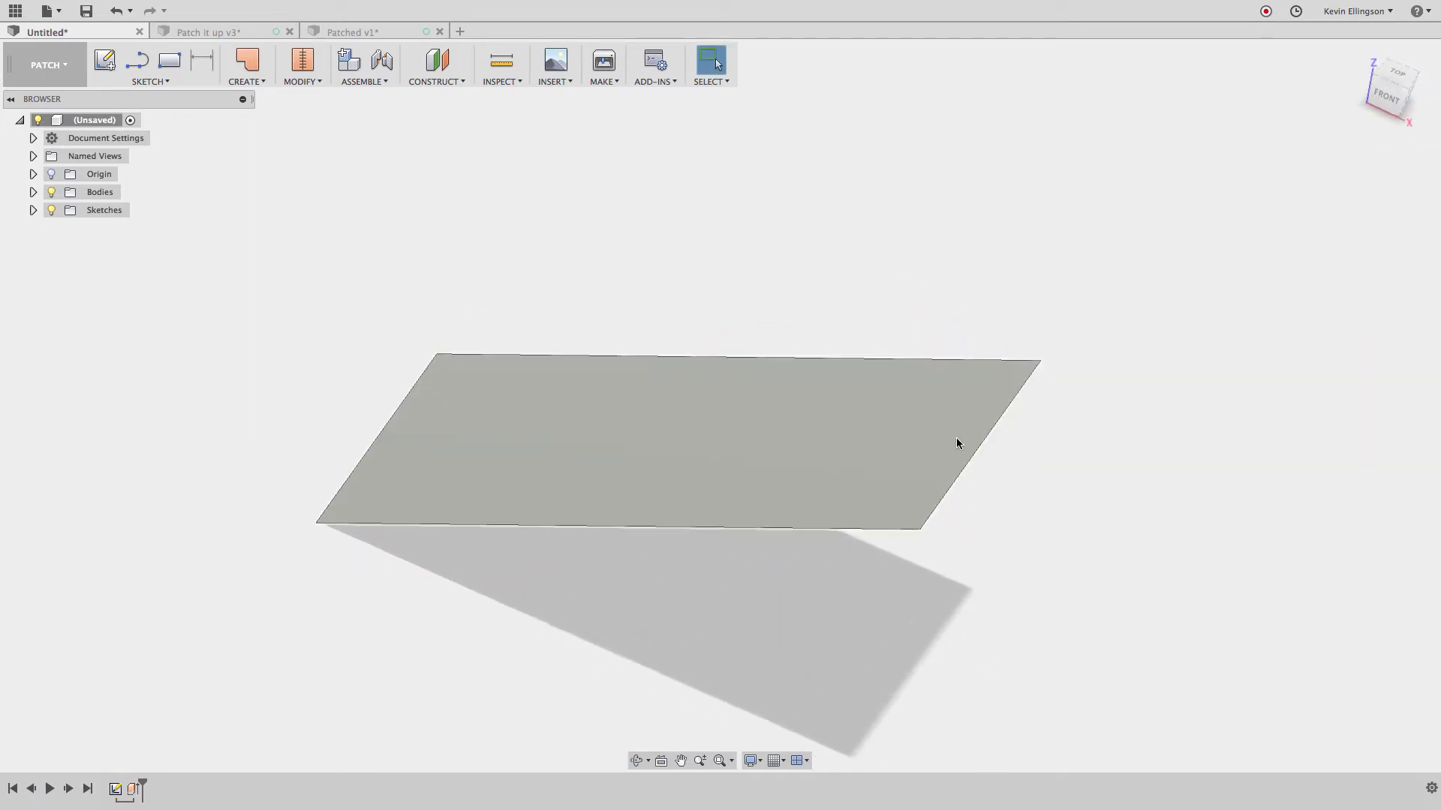
{"action": "mouse_move", "coordinate": [1052, 495]}
{"action": "middle_mouse_down", "text": "shift"}
{"action": "mouse_move", "coordinate": [1039, 406]}
{"action": "mouse_move", "coordinate": [1046, 508]}
{"action": "middle_mouse_up", "text": "shift"}
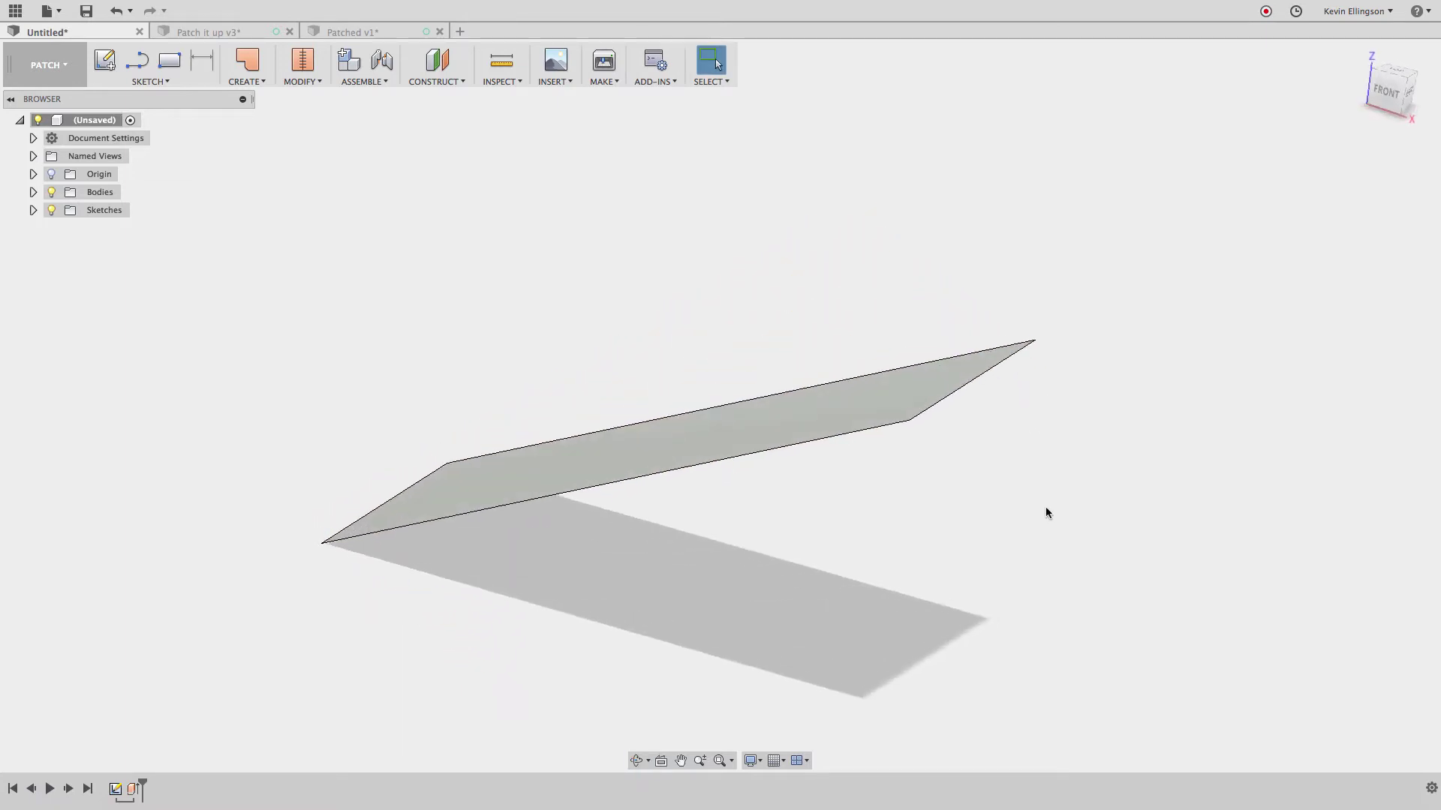
{"action": "left_click", "coordinate": [1411, 76]}
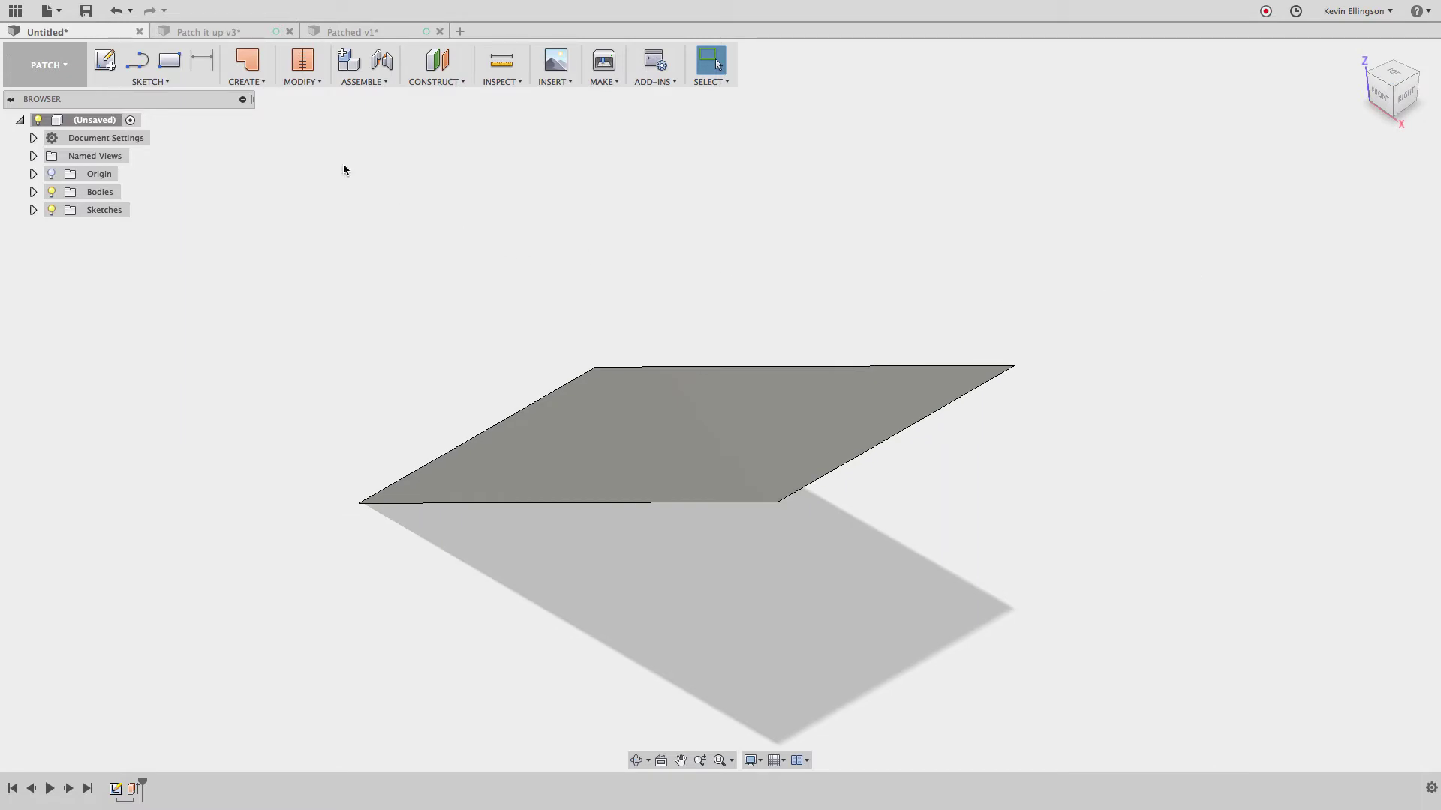
{"action": "left_click", "coordinate": [309, 83]}
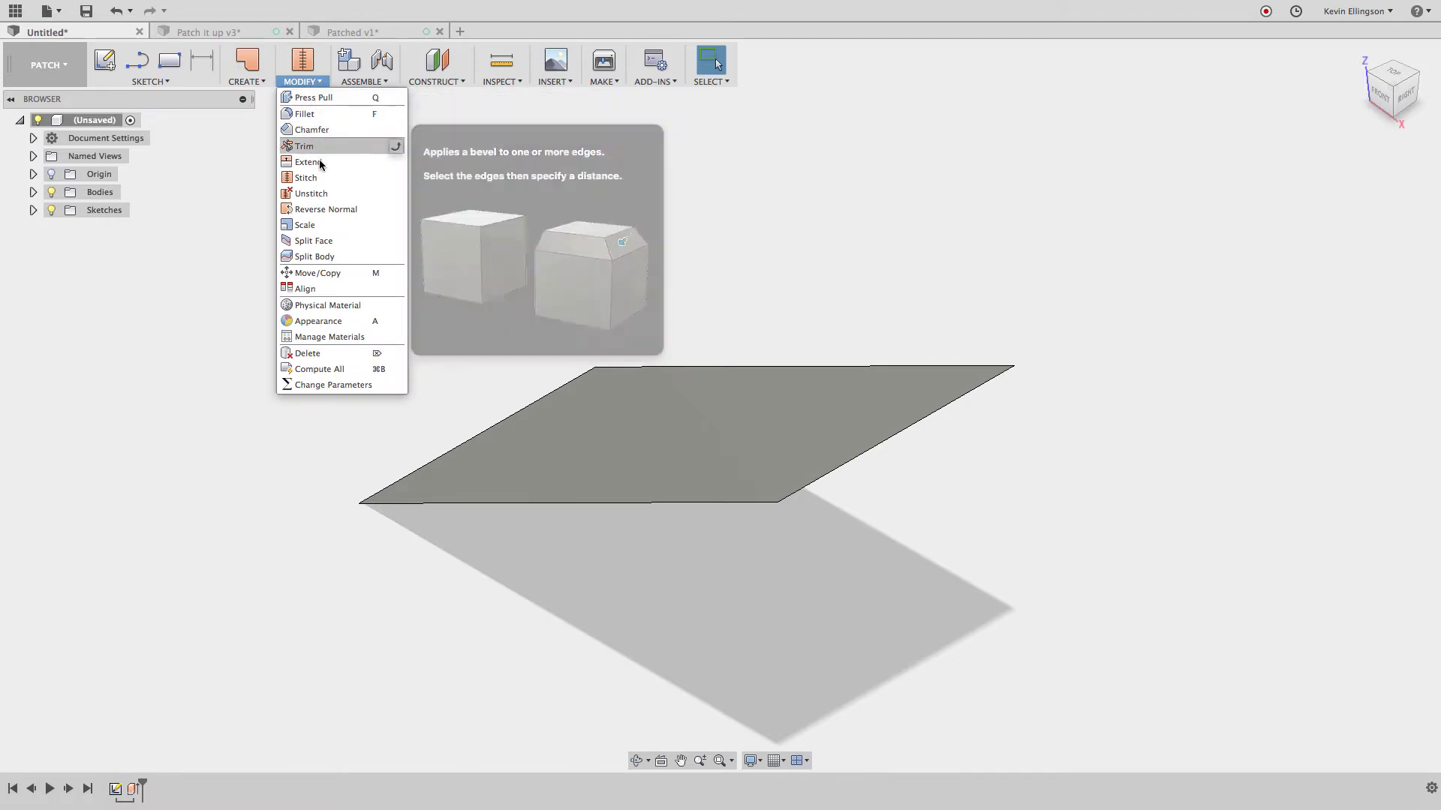
Reverse the normal of the flat surface body and return to the isometric view
{"action": "left_click", "coordinate": [330, 210]}
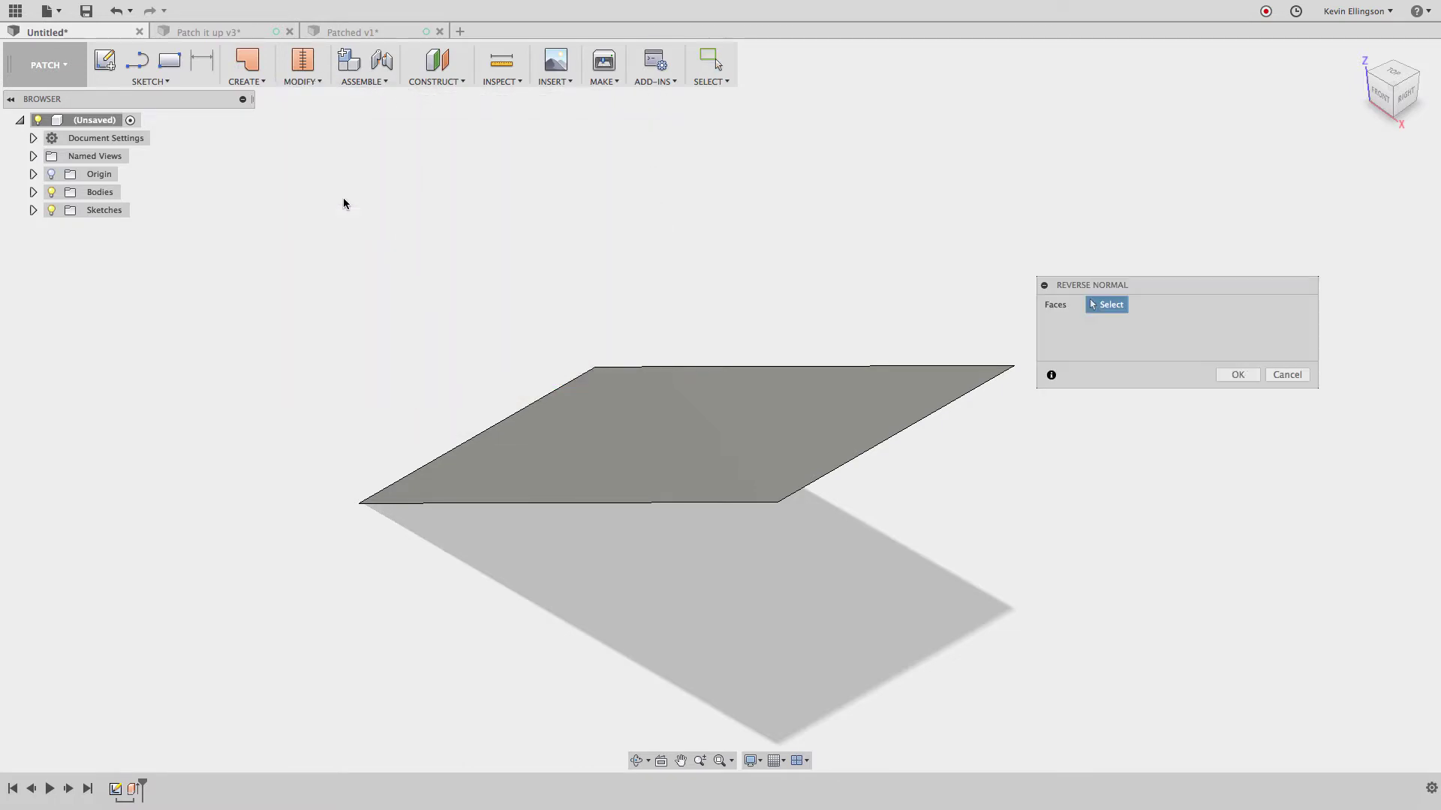
{"action": "left_click", "coordinate": [632, 427]}
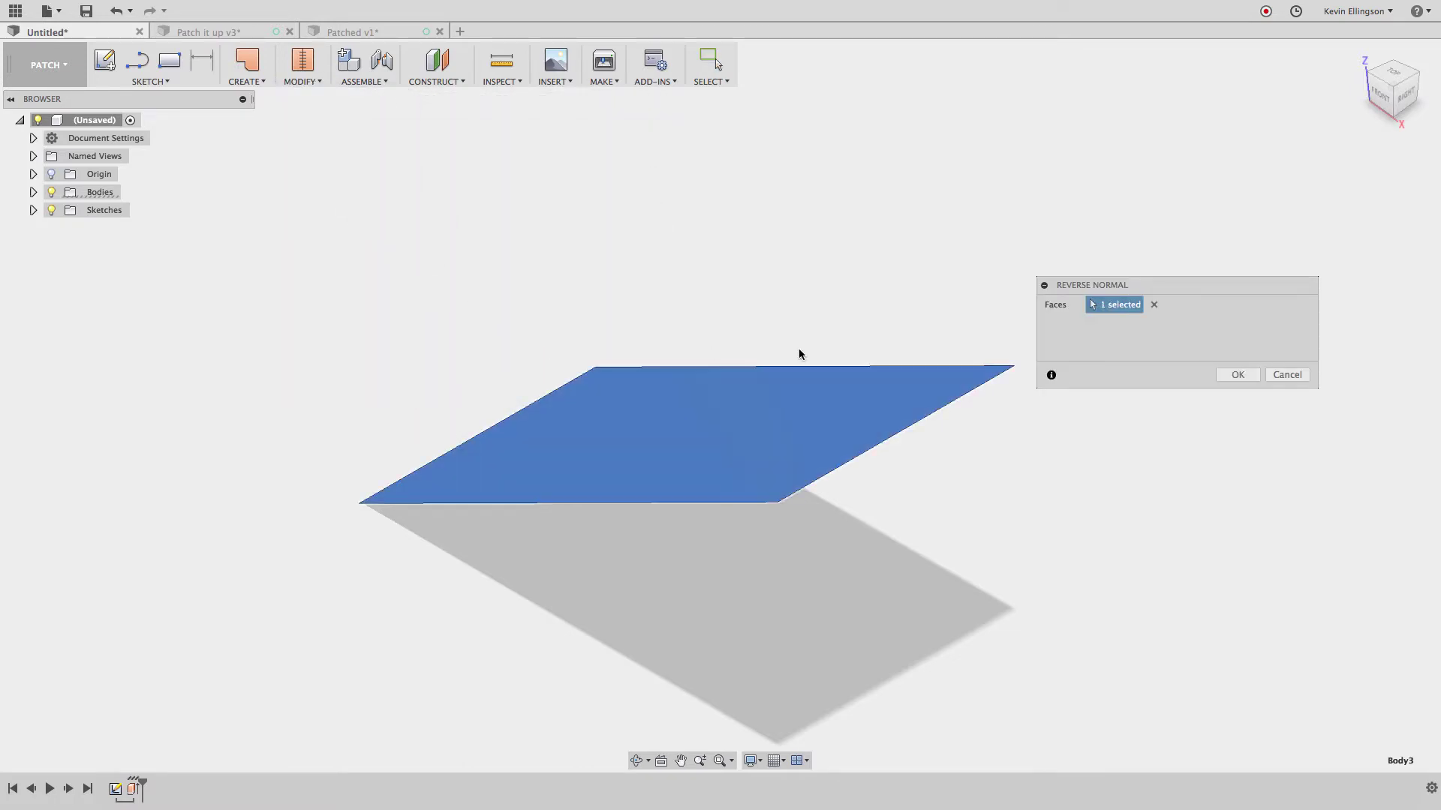
{"action": "left_click", "coordinate": [1237, 374]}
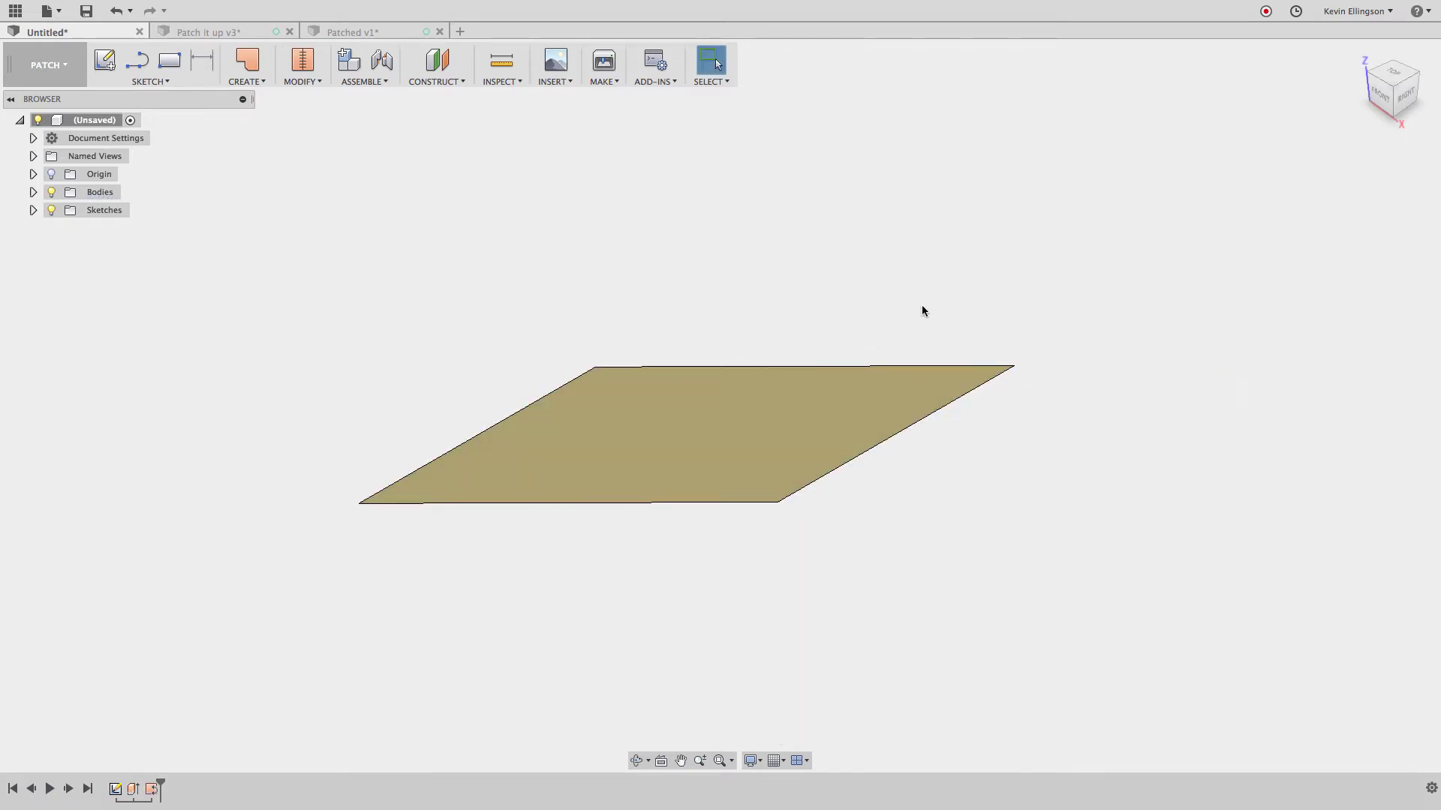
{"action": "middle_click_drag", "start_coordinate": [952, 382], "coordinate": [962, 353], "text": "shift"}
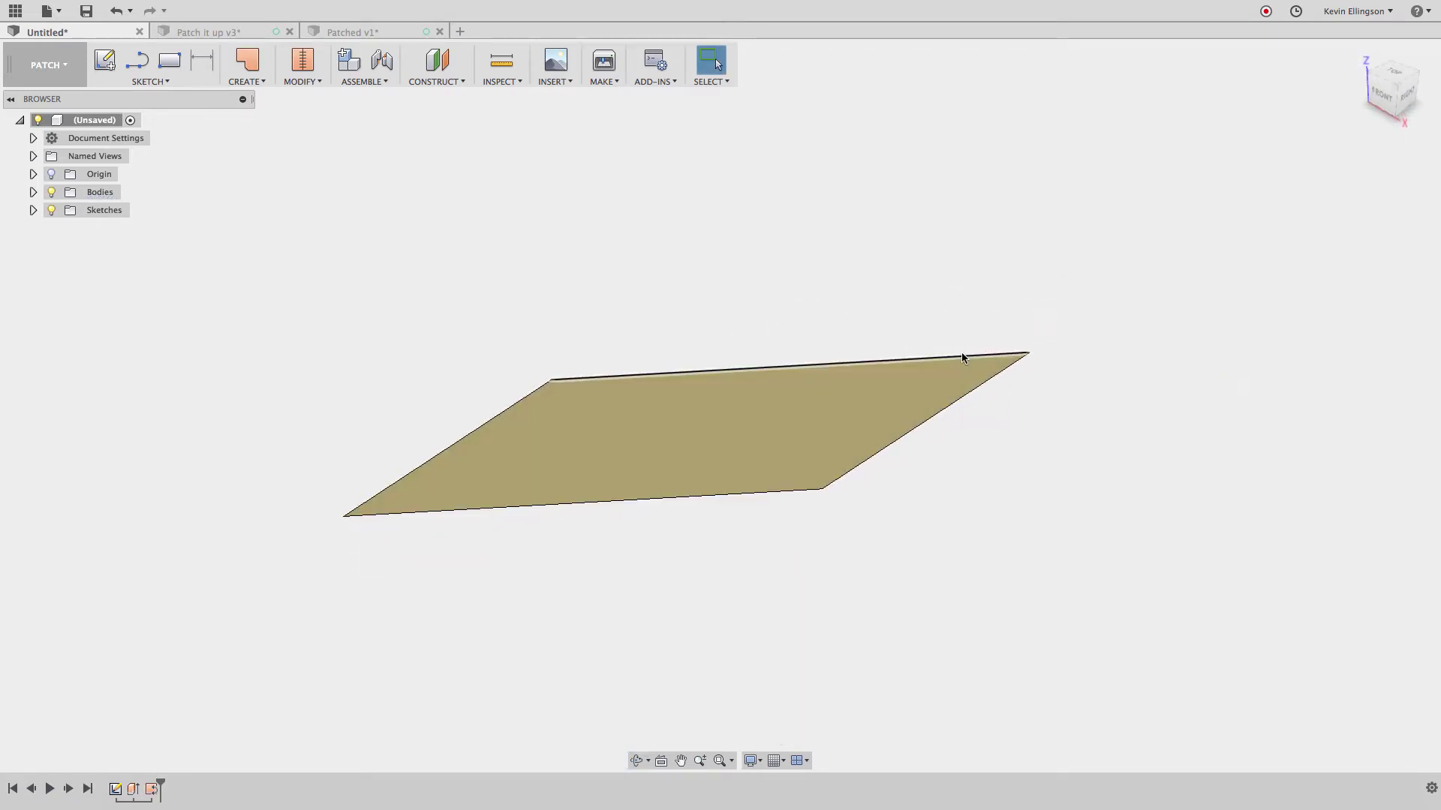
{"action": "left_click", "coordinate": [1397, 88]}
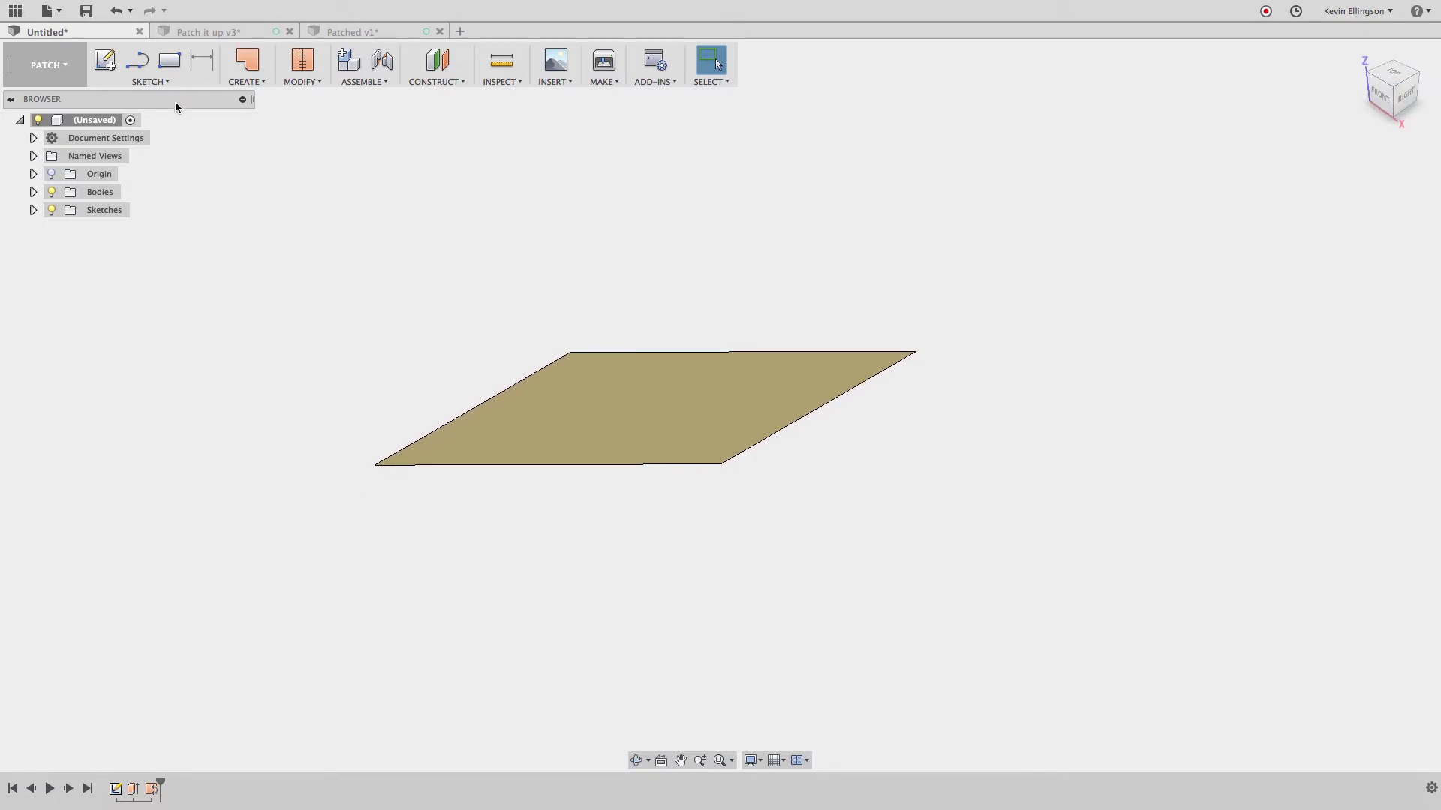
Sketch a centre-diameter circle on the front plane beside the flat surface
{"action": "left_click", "coordinate": [150, 81]}
{"action": "mouse_move", "coordinate": [160, 149]}
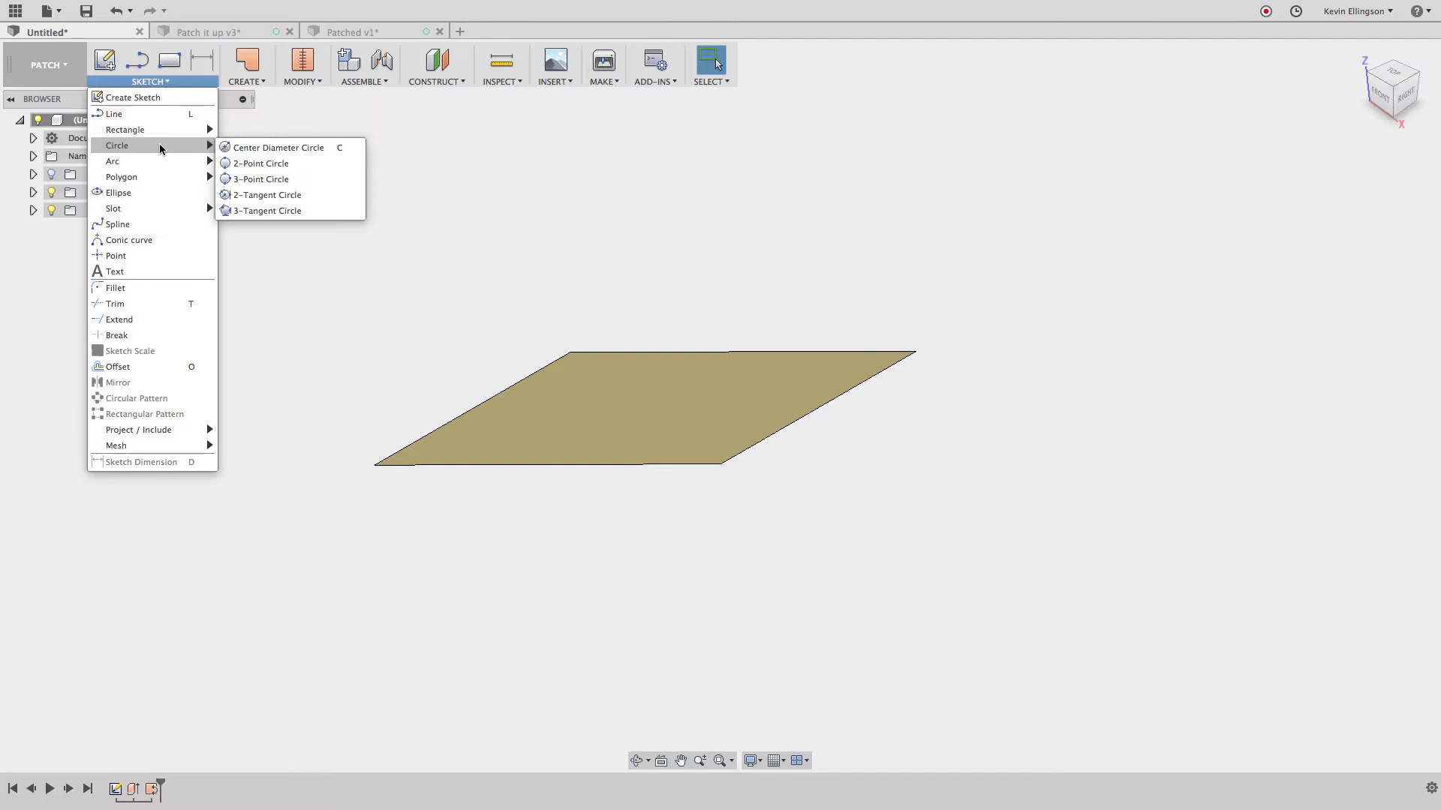
{"action": "left_click", "coordinate": [273, 148]}
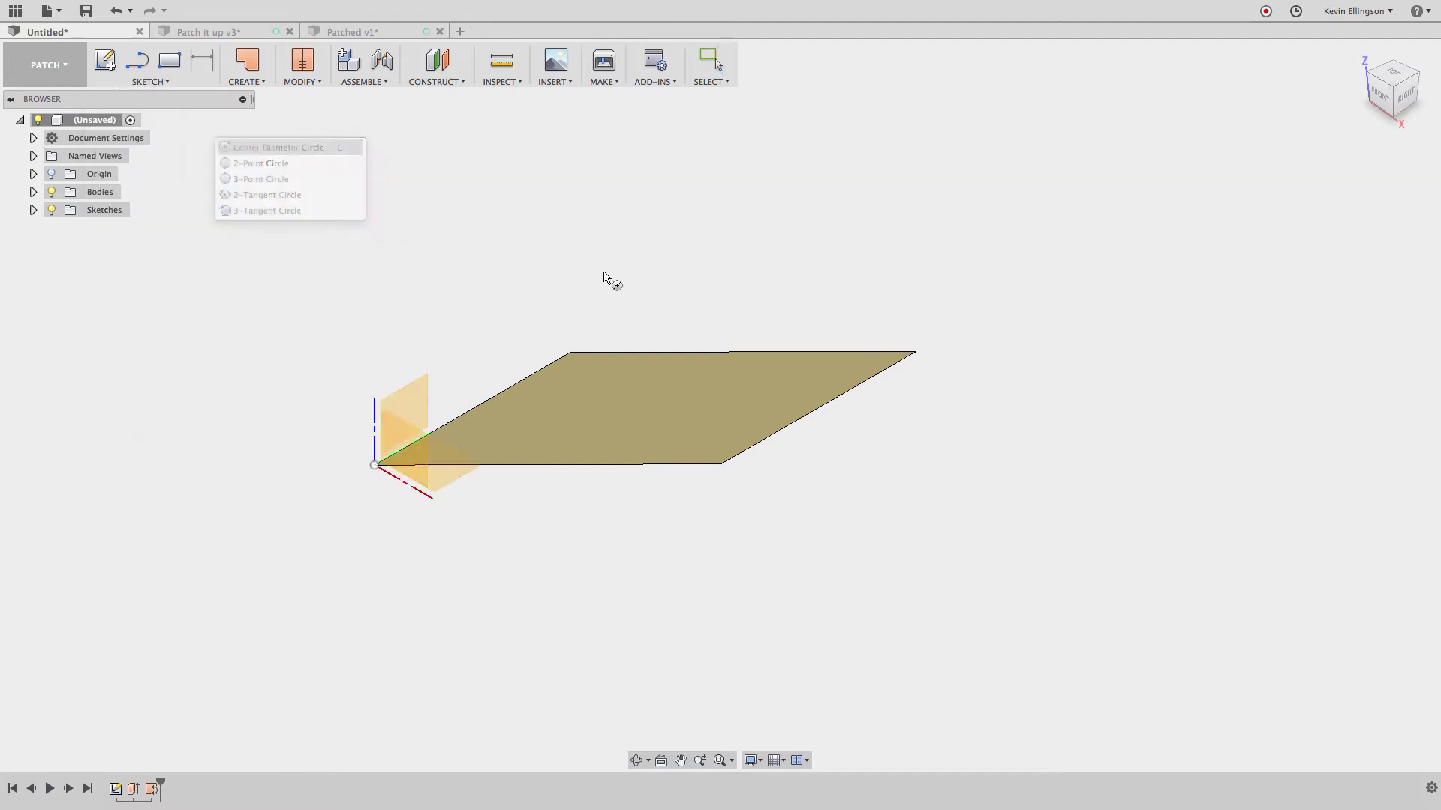
{"action": "left_click", "coordinate": [405, 435]}
{"action": "left_click", "coordinate": [409, 275]}
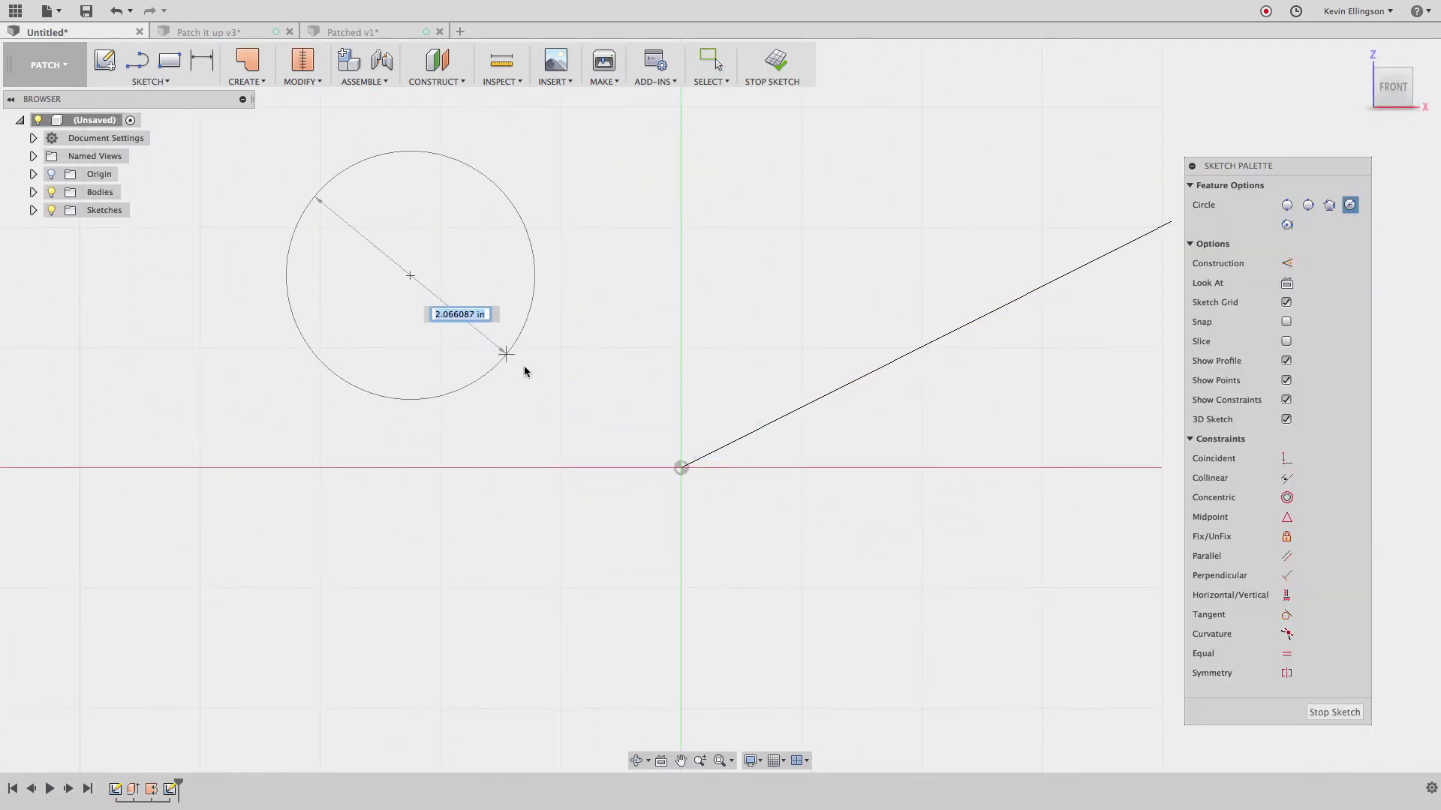
{"action": "left_click", "coordinate": [543, 375]}
{"action": "left_click", "coordinate": [1334, 712]}
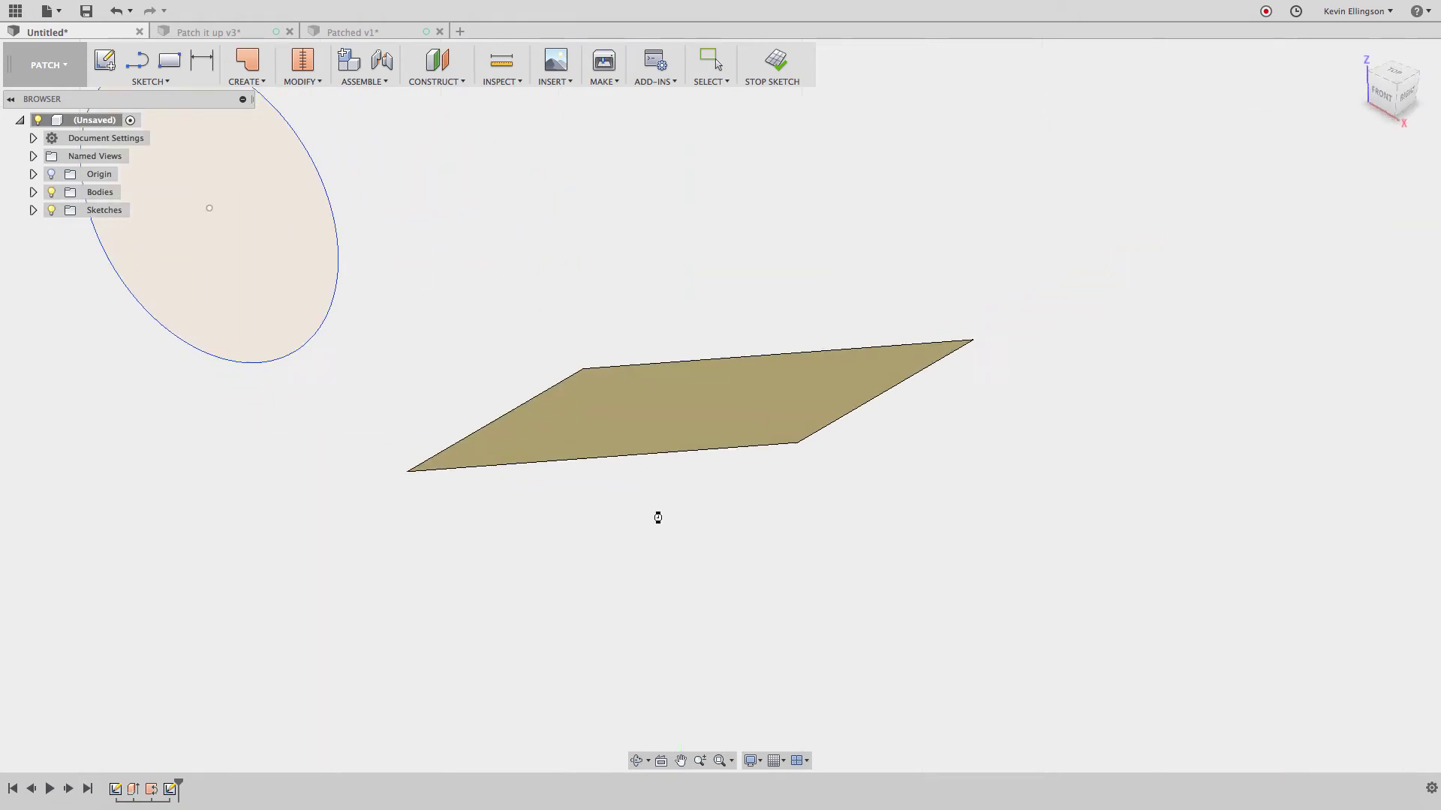
Extrude the circle 3.60 in into a cylinder and inspect it from several angles
{"action": "left_click", "coordinate": [249, 81]}
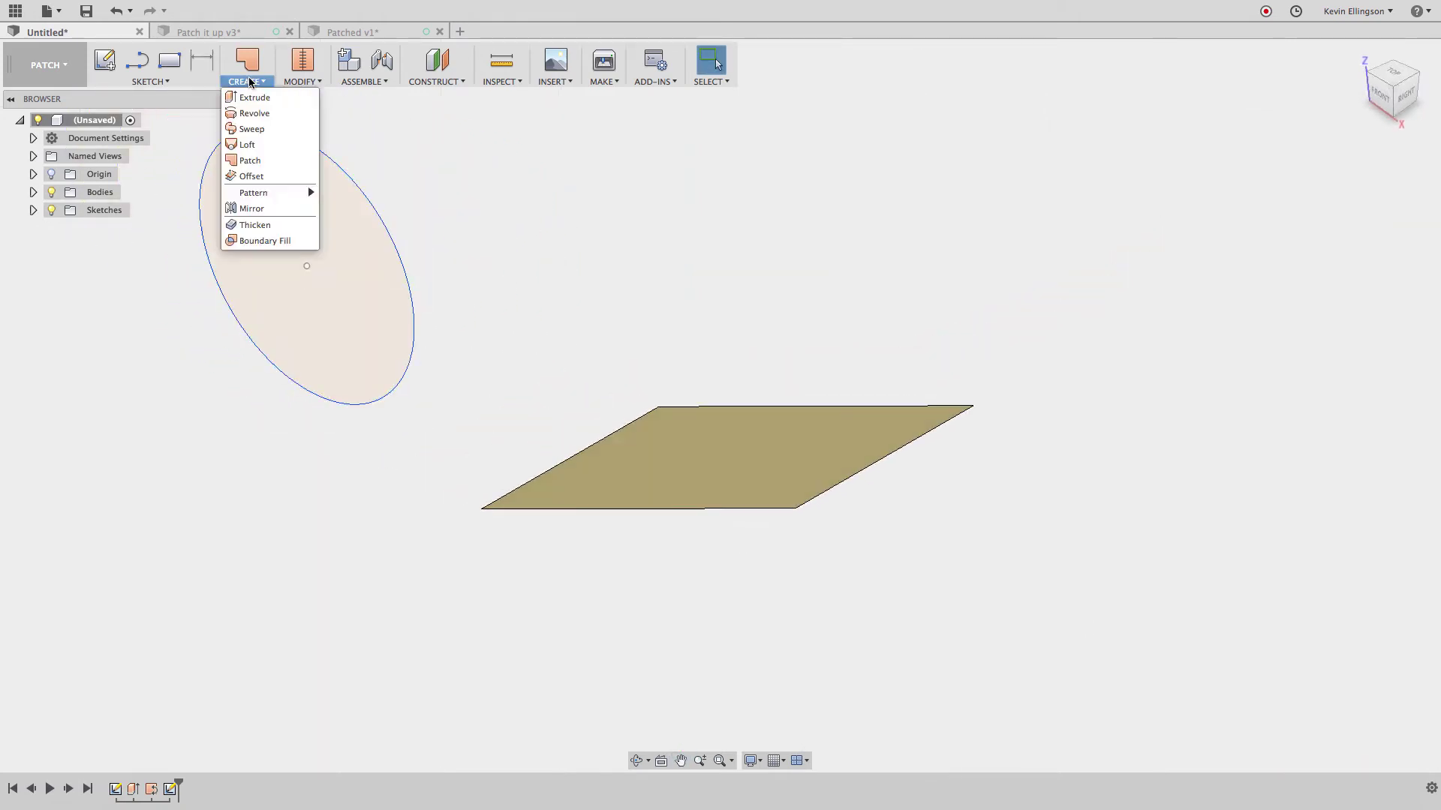
{"action": "left_click", "coordinate": [255, 97]}
{"action": "middle_click_drag", "start_coordinate": [411, 262], "coordinate": [411, 343]}
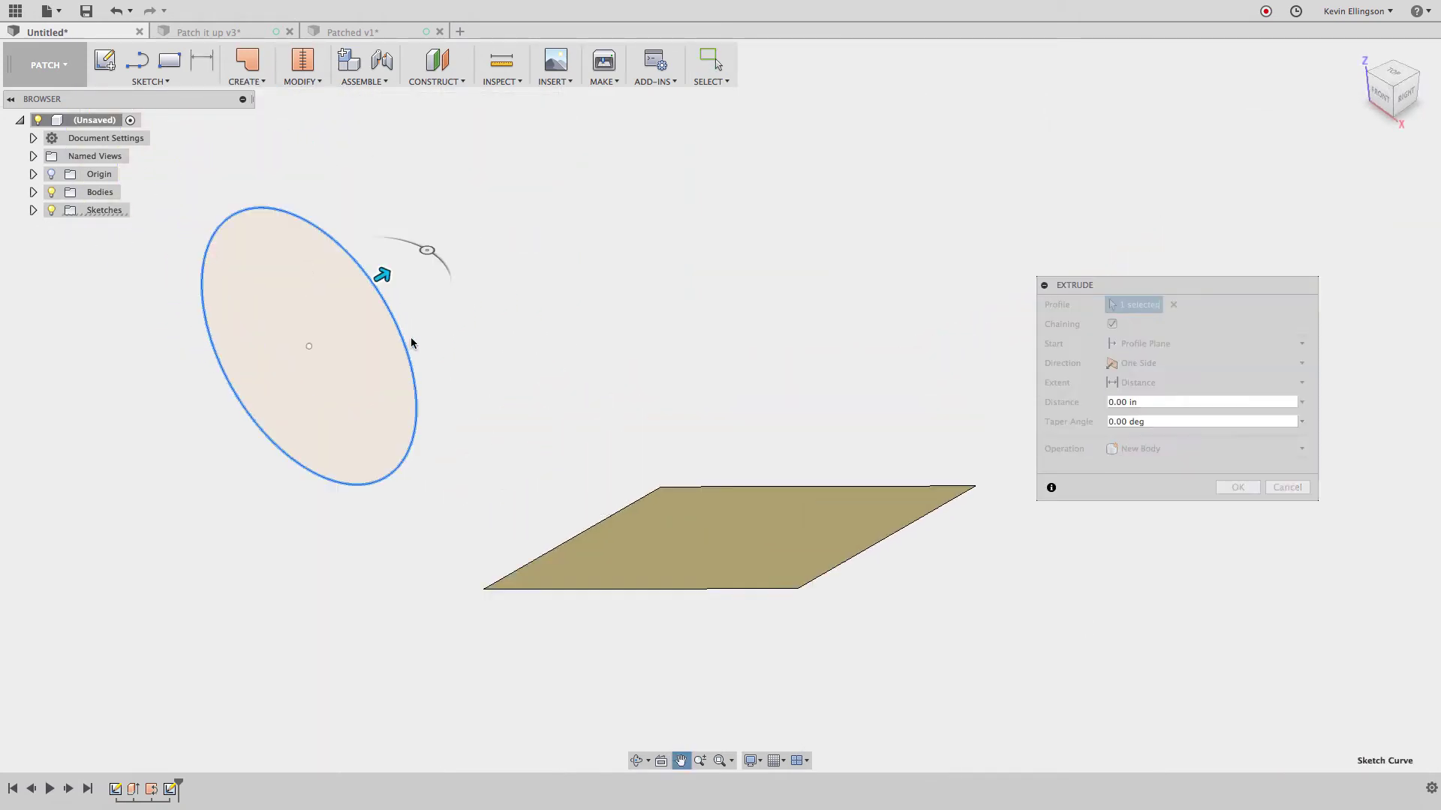
{"action": "left_click_drag", "start_coordinate": [380, 340], "coordinate": [1110, 496]}
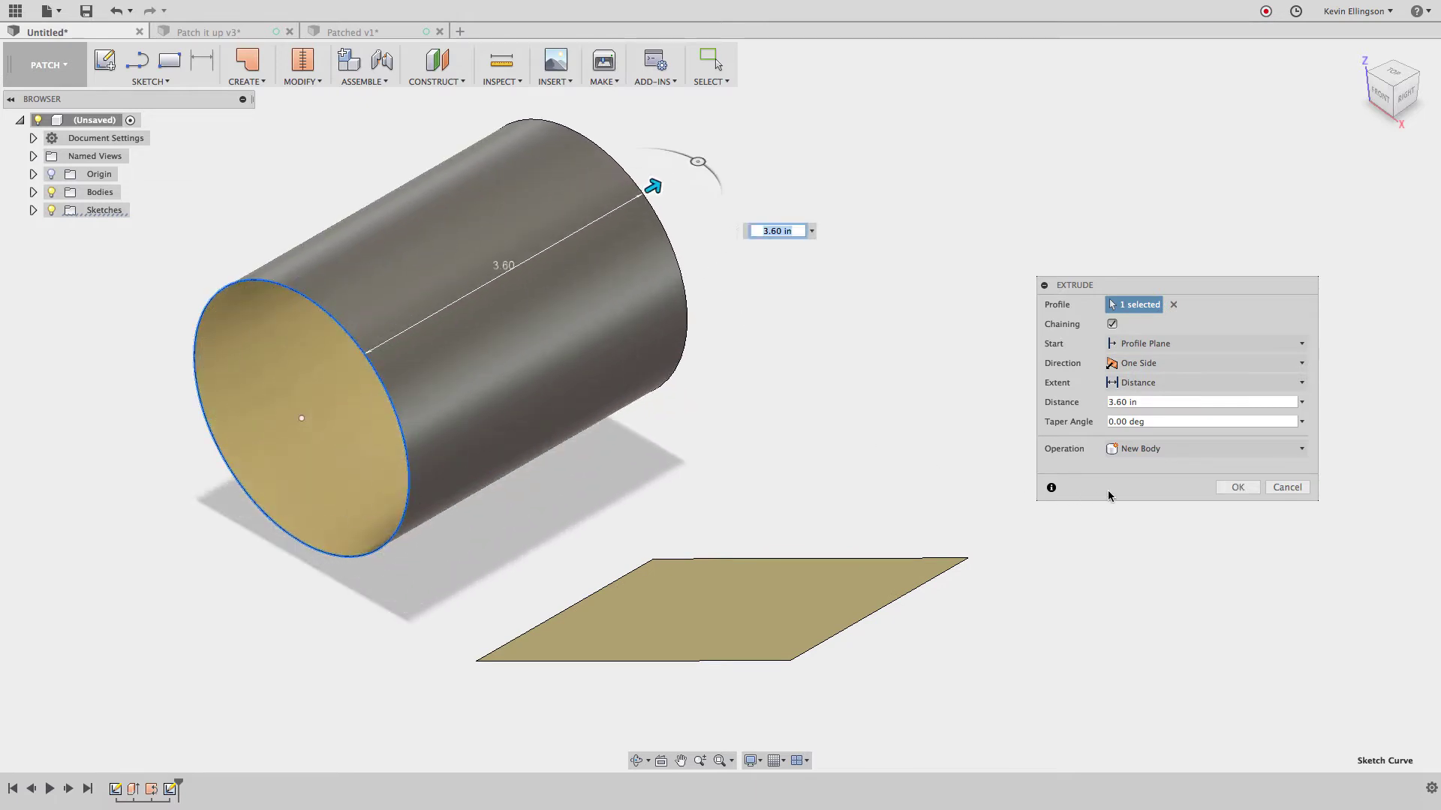
{"action": "left_click", "coordinate": [1238, 487]}
{"action": "mouse_move", "coordinate": [813, 438]}
{"action": "middle_mouse_down", "text": "shift"}
{"action": "mouse_move", "coordinate": [745, 449]}
{"action": "mouse_move", "coordinate": [810, 415]}
{"action": "mouse_move", "coordinate": [796, 432]}
{"action": "middle_mouse_up", "text": "shift"}
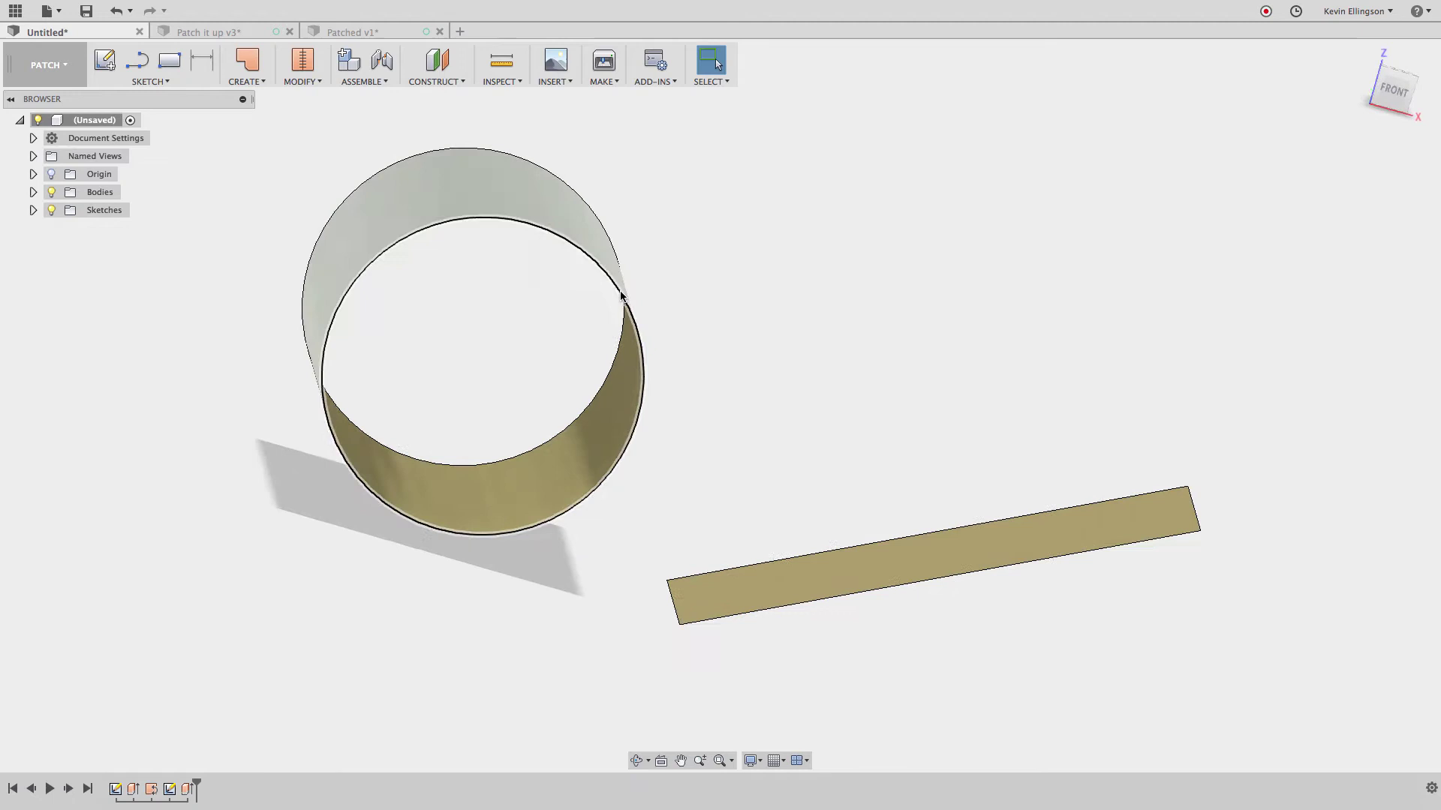
{"action": "middle_click_drag", "start_coordinate": [622, 297], "coordinate": [611, 347], "text": "shift"}
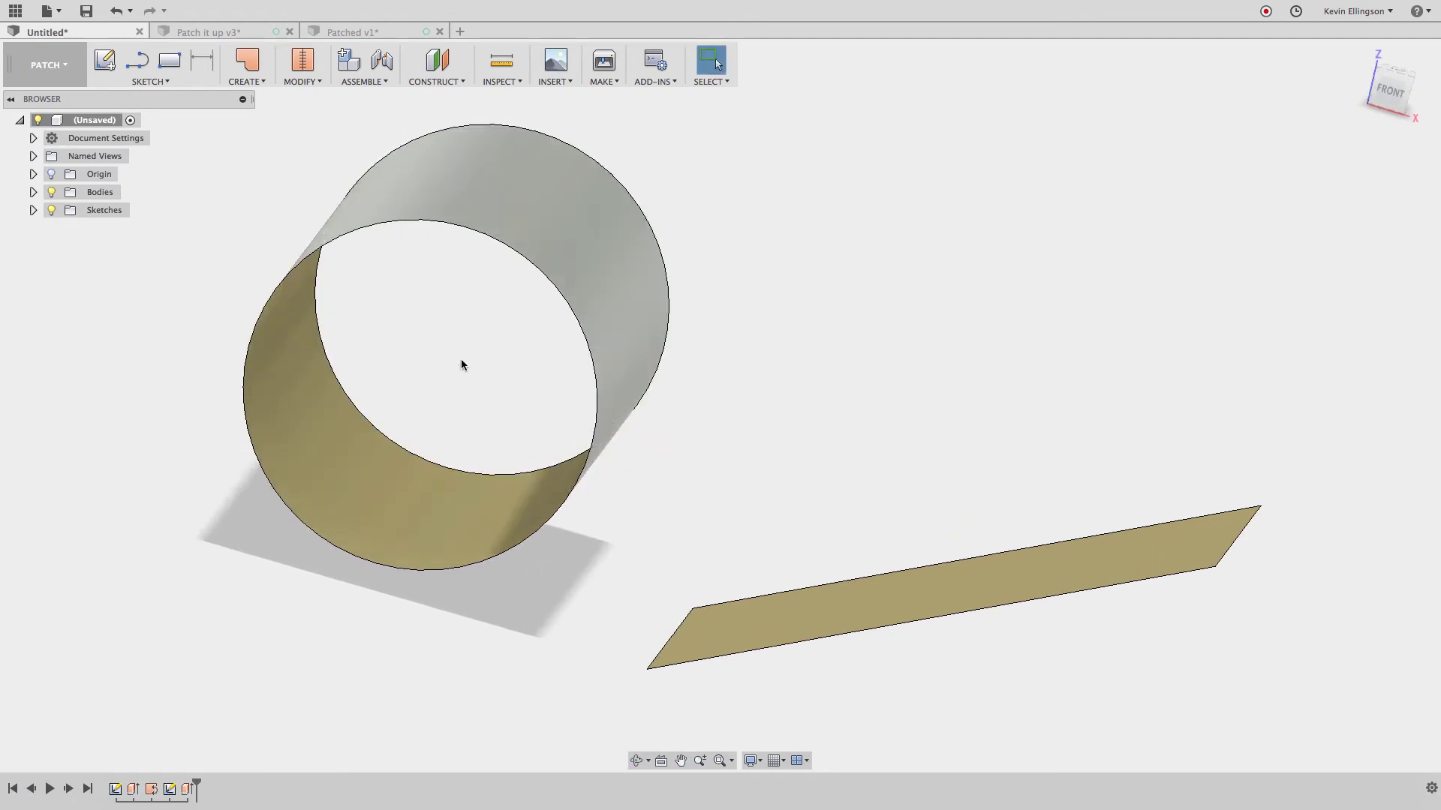
{"action": "middle_click_drag", "start_coordinate": [460, 361], "coordinate": [584, 383], "text": "shift"}
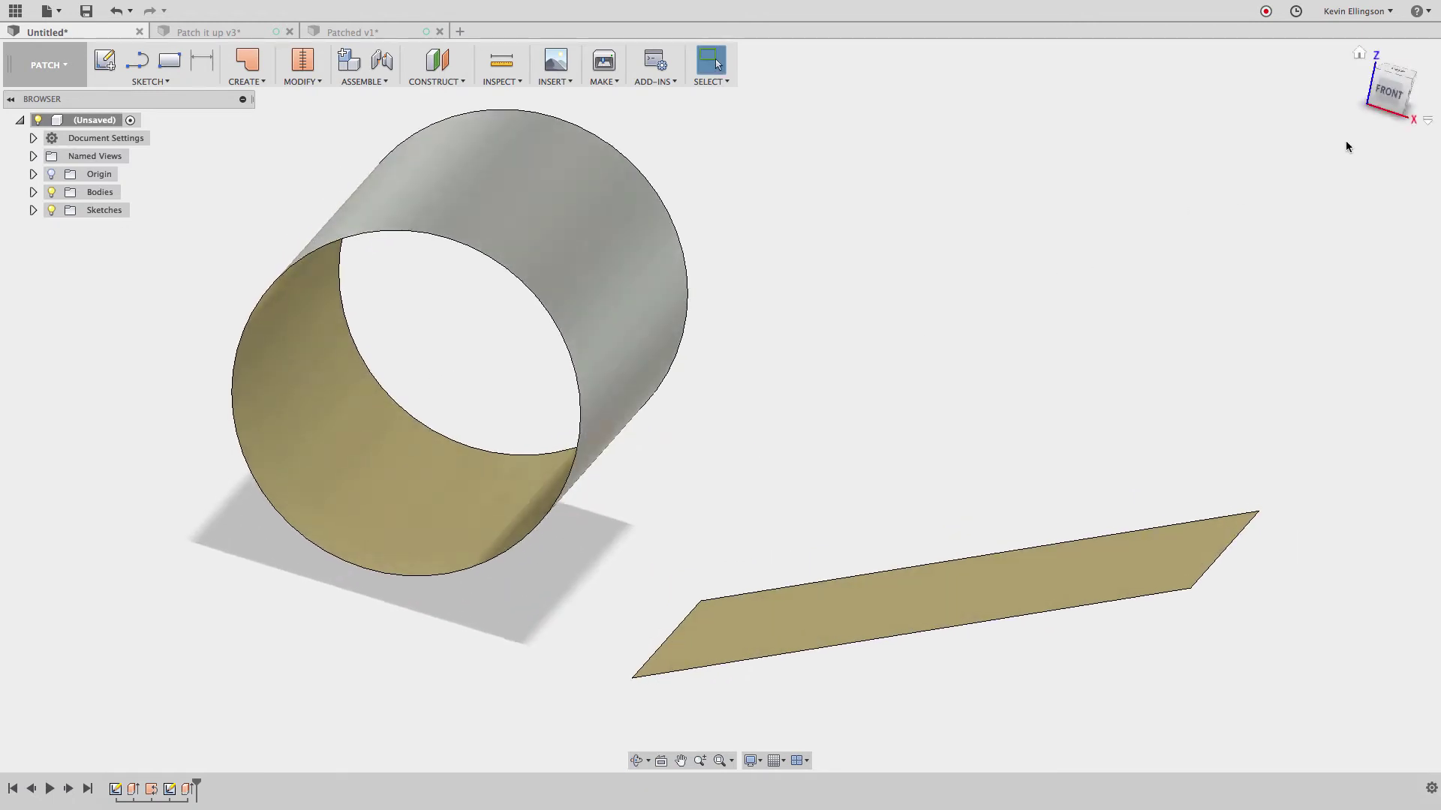
{"action": "left_click", "coordinate": [1411, 85]}
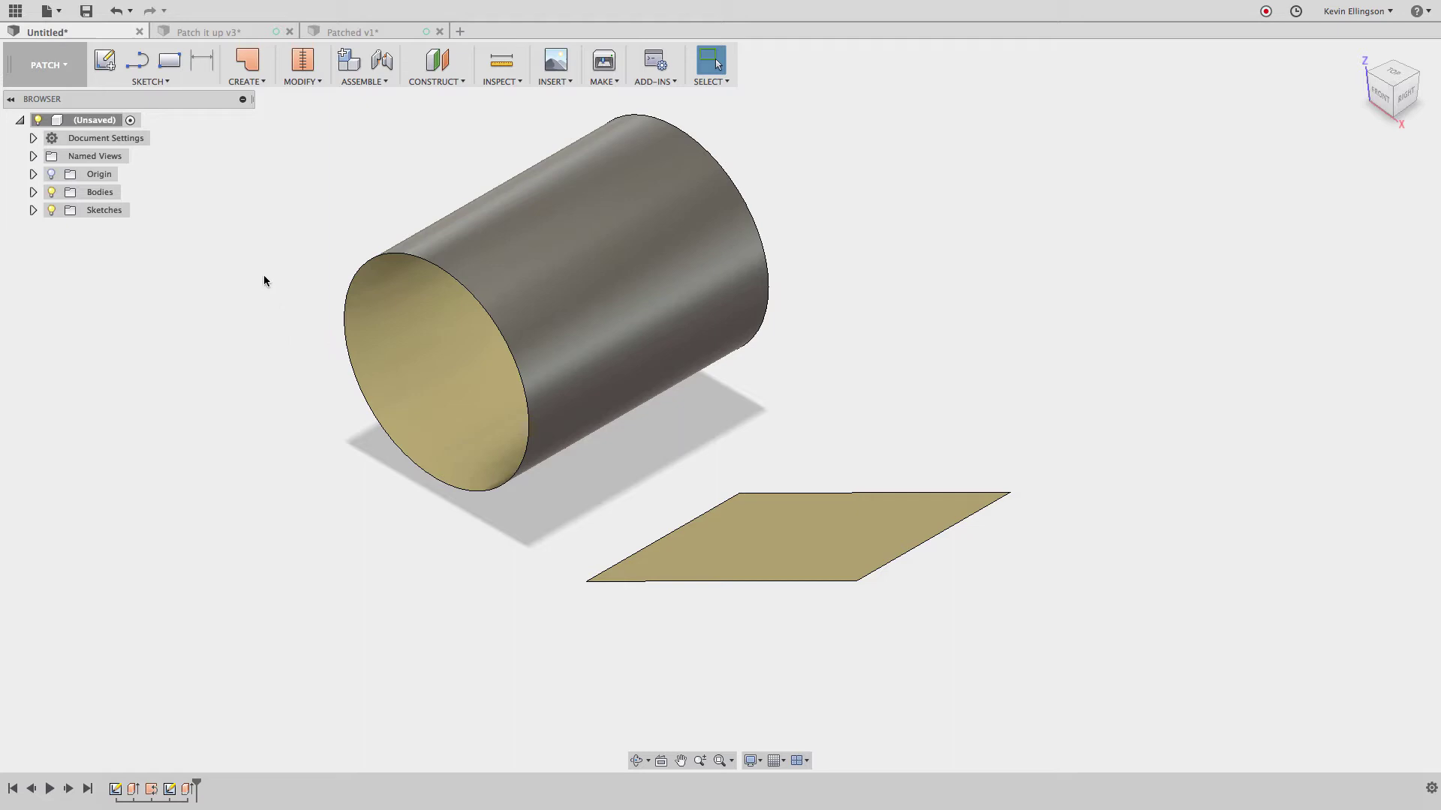
Switch to the 'Patch it up v3' design showing the machined plate
{"action": "left_click", "coordinate": [236, 29]}
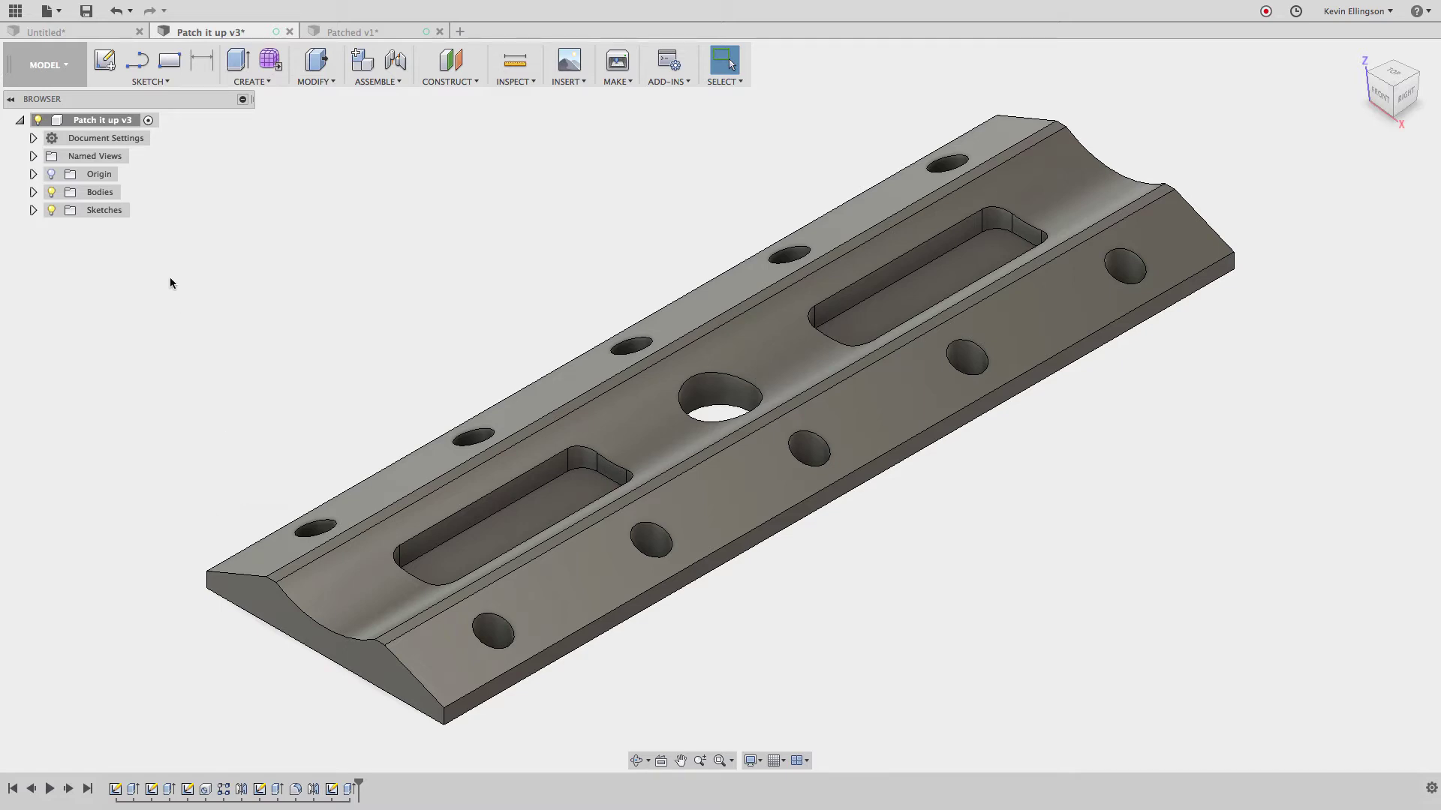
Switch to the CAM workspace and preview the Not Patched setup's Face1 facing toolpath
{"action": "left_click", "coordinate": [58, 66]}
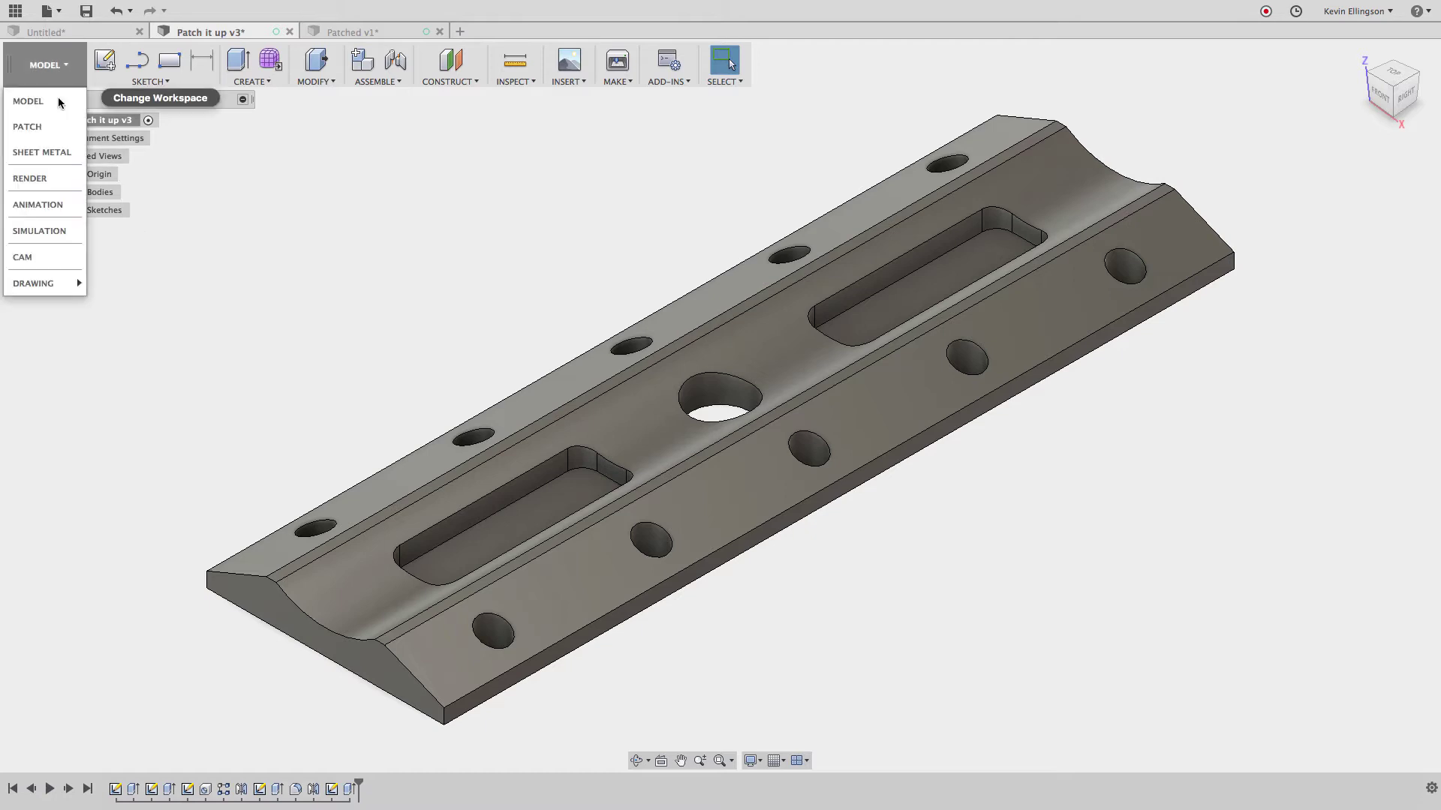
{"action": "left_click", "coordinate": [49, 254]}
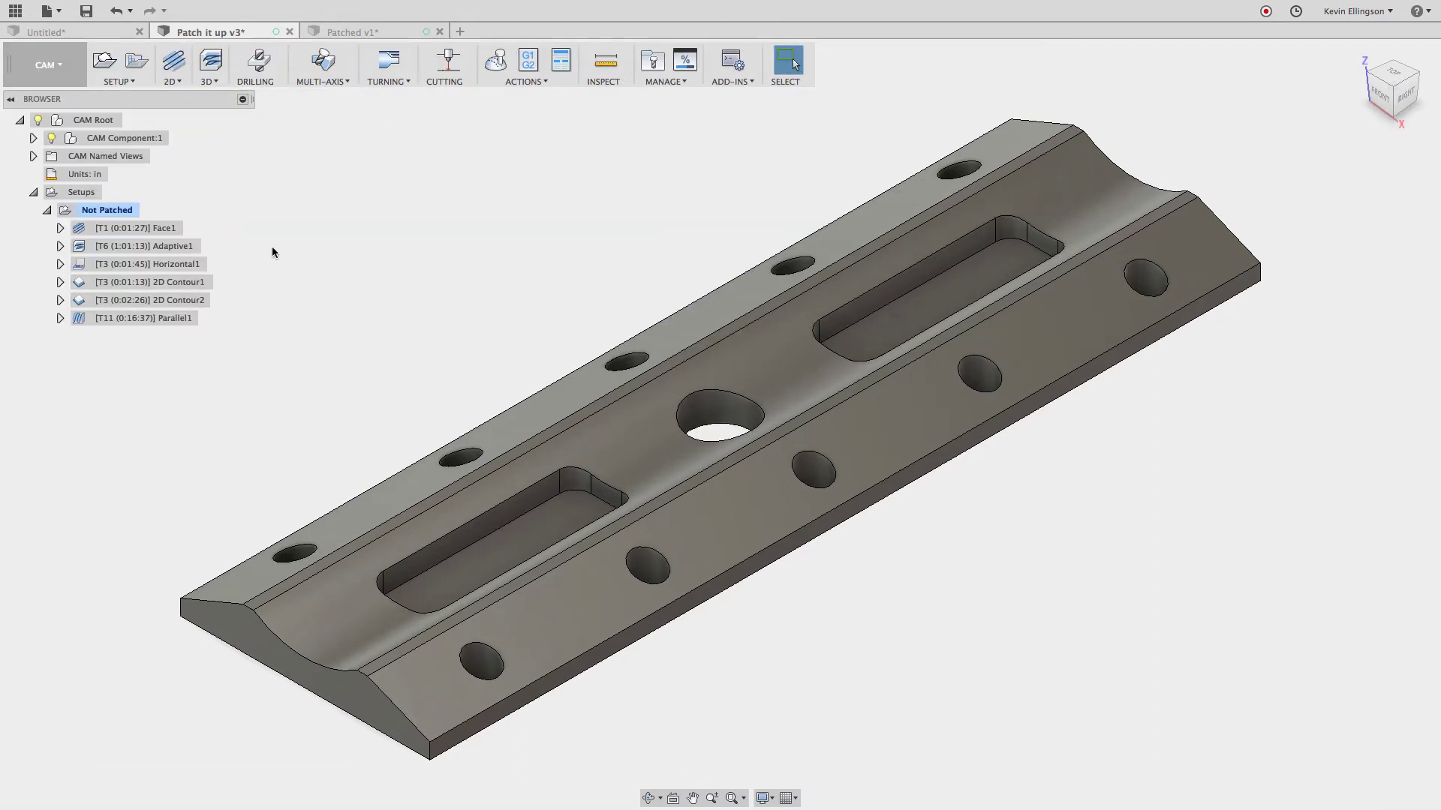
{"action": "left_click", "coordinate": [182, 227]}
{"action": "left_click", "coordinate": [113, 212]}
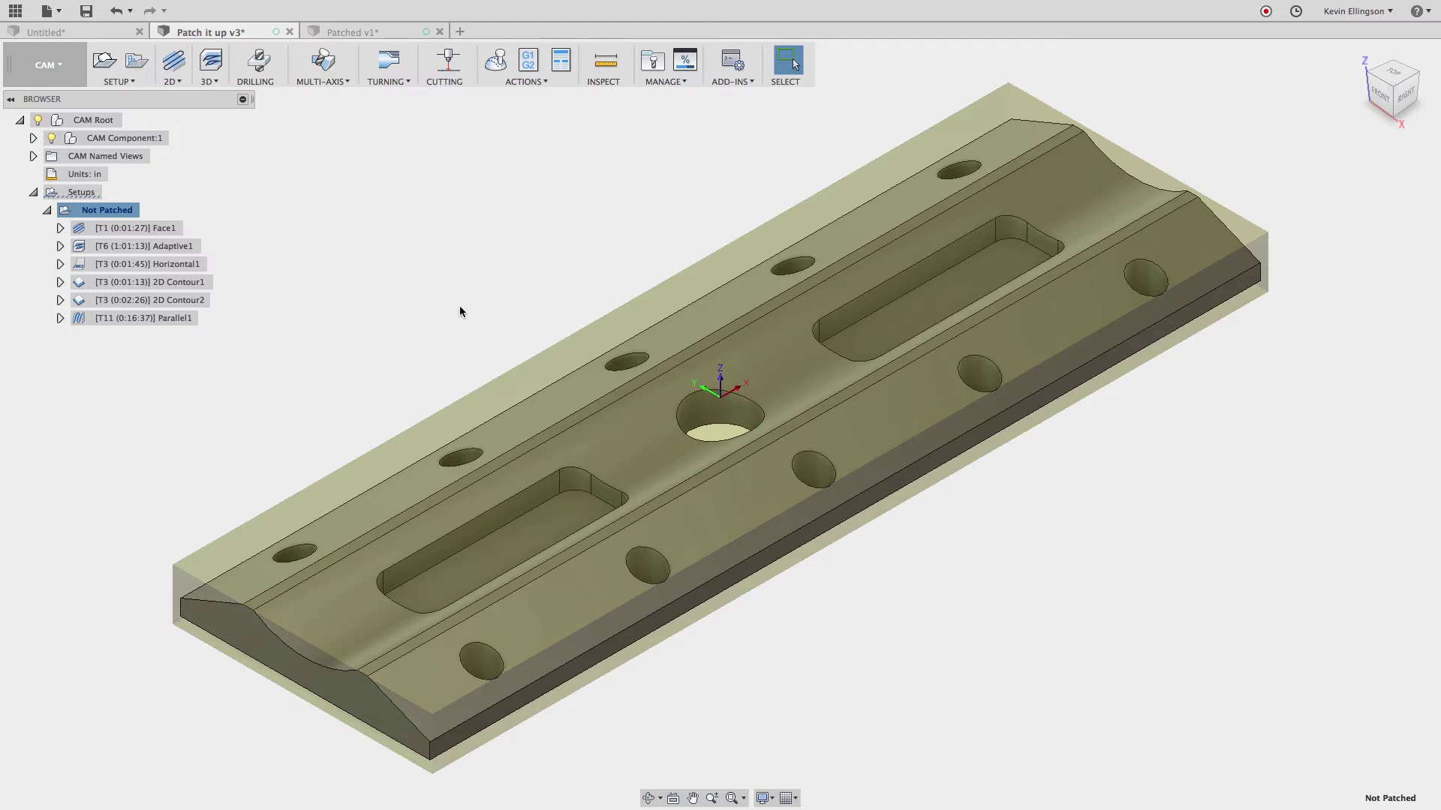
{"action": "mouse_move", "coordinate": [429, 300]}
{"action": "middle_mouse_down"}
{"action": "mouse_move", "coordinate": [434, 273]}
{"action": "mouse_move", "coordinate": [428, 321]}
{"action": "middle_mouse_up"}
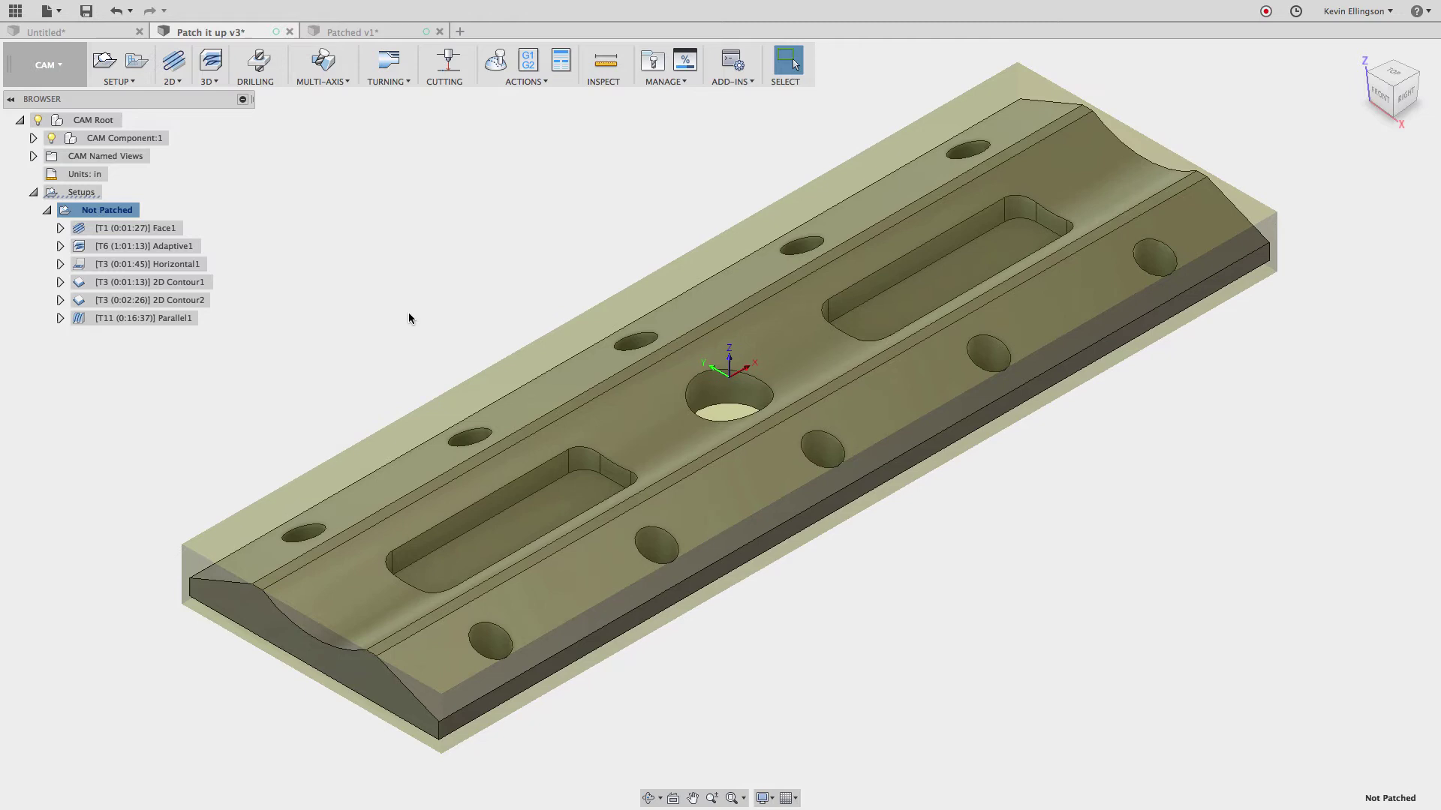
{"action": "left_click", "coordinate": [183, 230]}
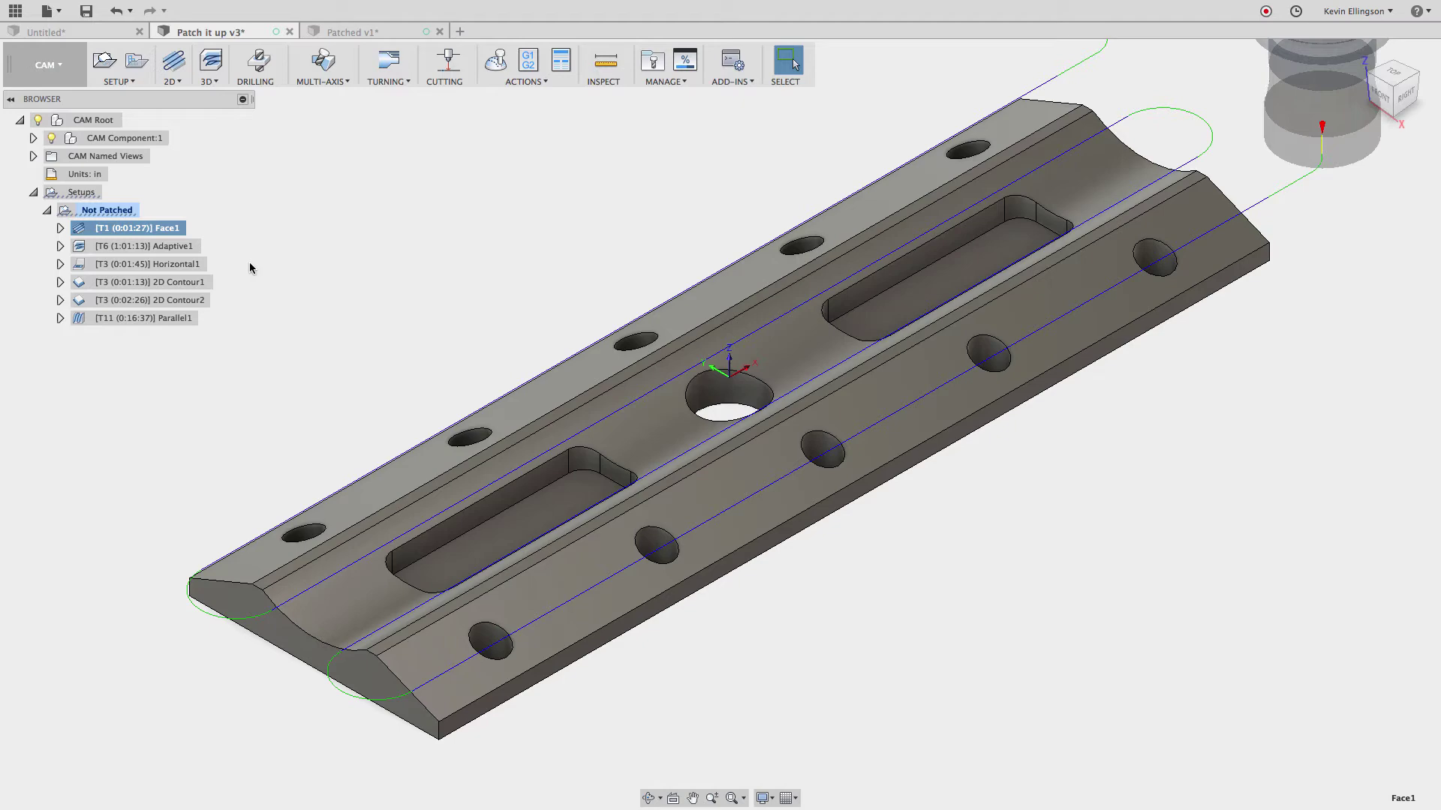
Preview the Adaptive1, Horizontal1, 2D Contour1 and 2D Contour2 toolpaths in turn
{"action": "left_click", "coordinate": [183, 248]}
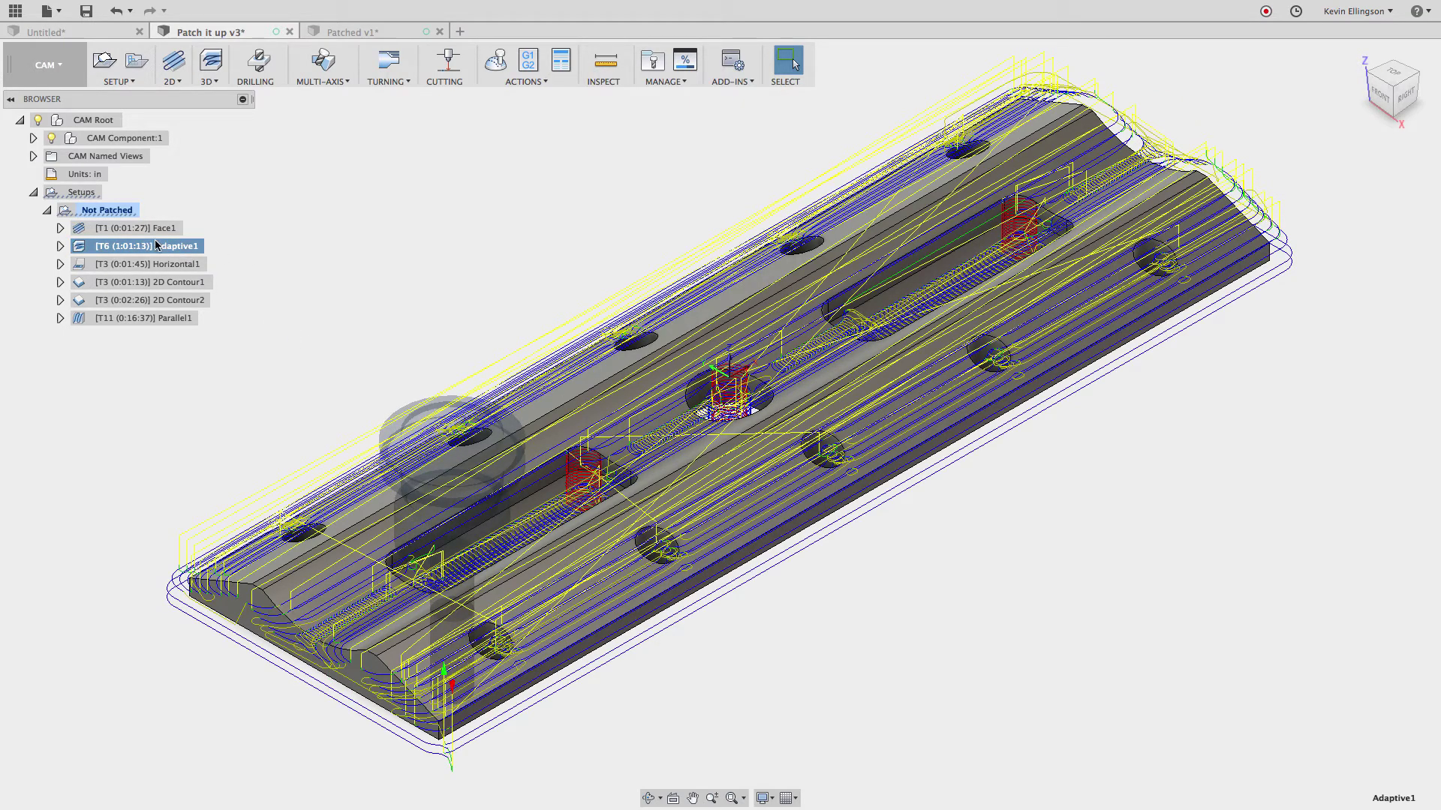
{"action": "scroll", "coordinate": [473, 604], "scroll_direction": "up", "scroll_amount": 5}
{"action": "scroll", "coordinate": [514, 655], "scroll_direction": "up", "scroll_amount": 6}
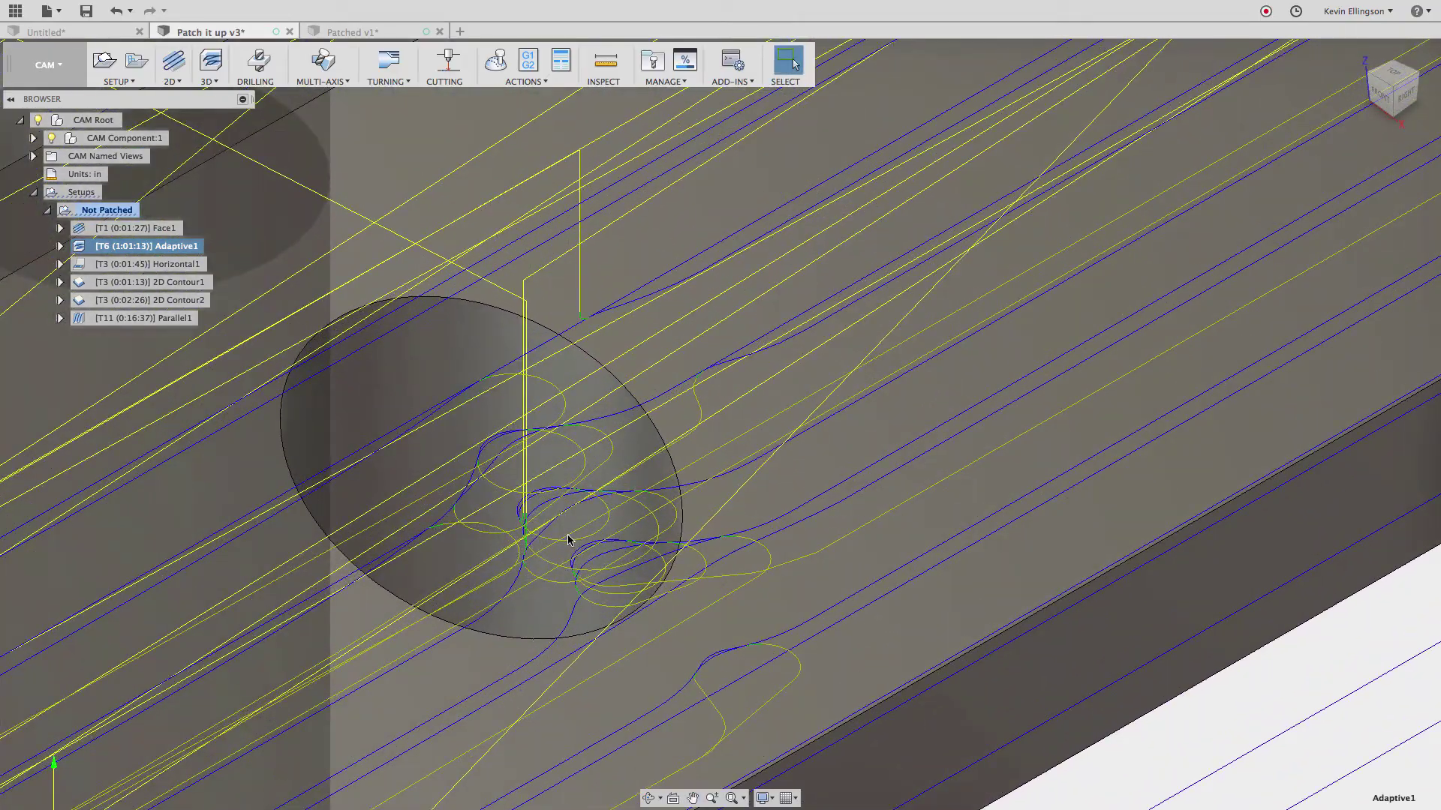
{"action": "scroll", "coordinate": [561, 532], "scroll_direction": "down", "scroll_amount": 1}
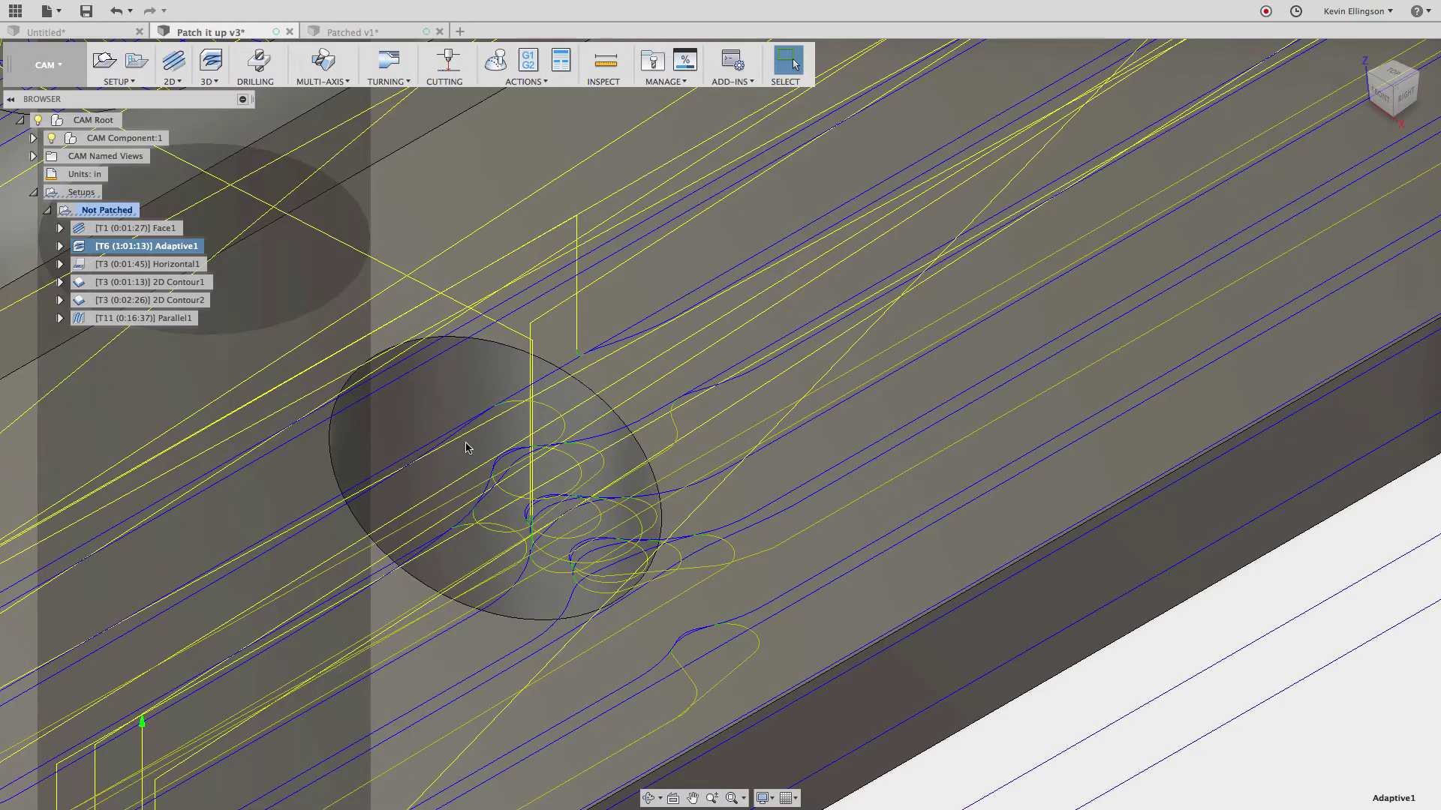
{"action": "scroll", "coordinate": [462, 443], "scroll_direction": "down", "scroll_amount": 8}
{"action": "scroll", "coordinate": [658, 530], "scroll_direction": "down", "scroll_amount": 5}
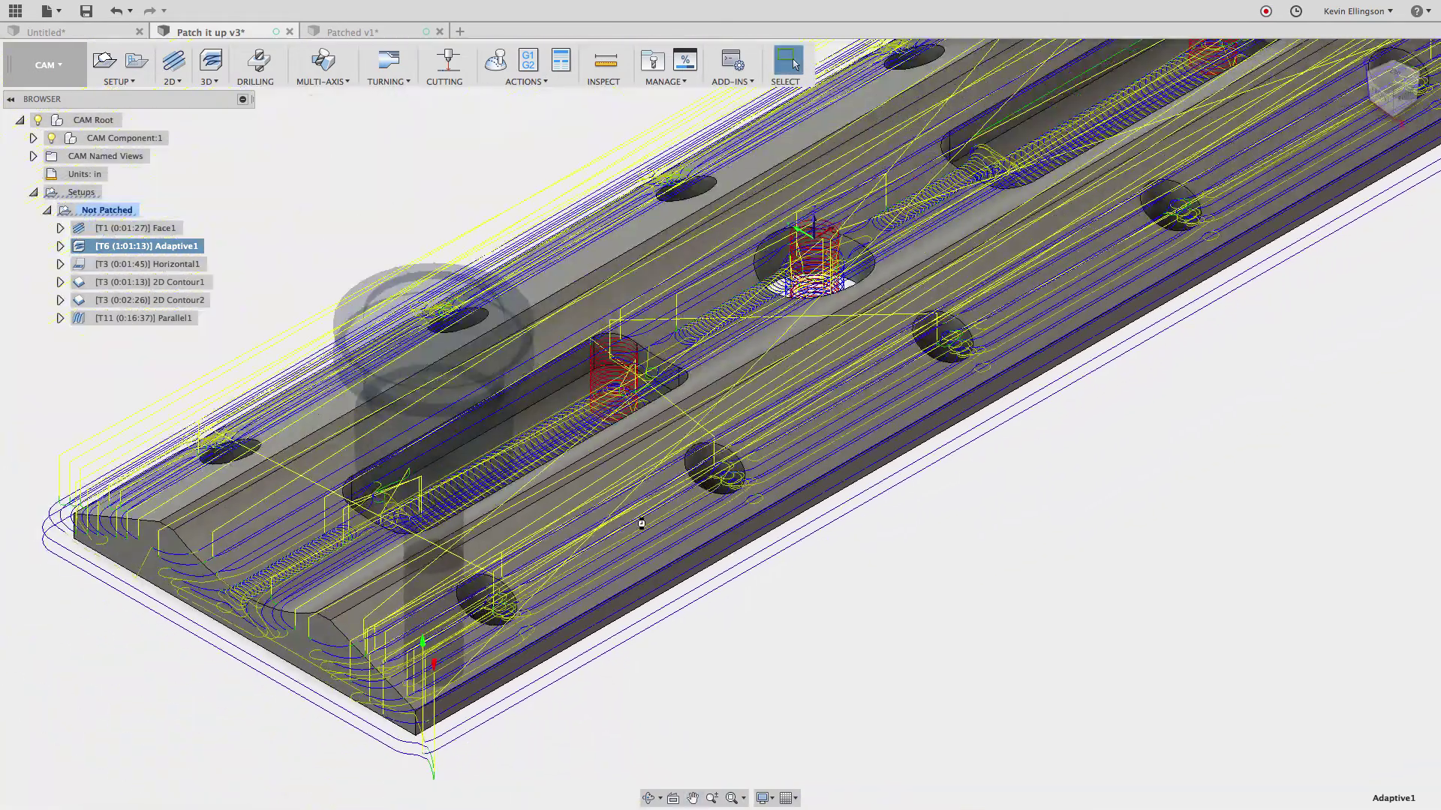
{"action": "left_click", "coordinate": [183, 269]}
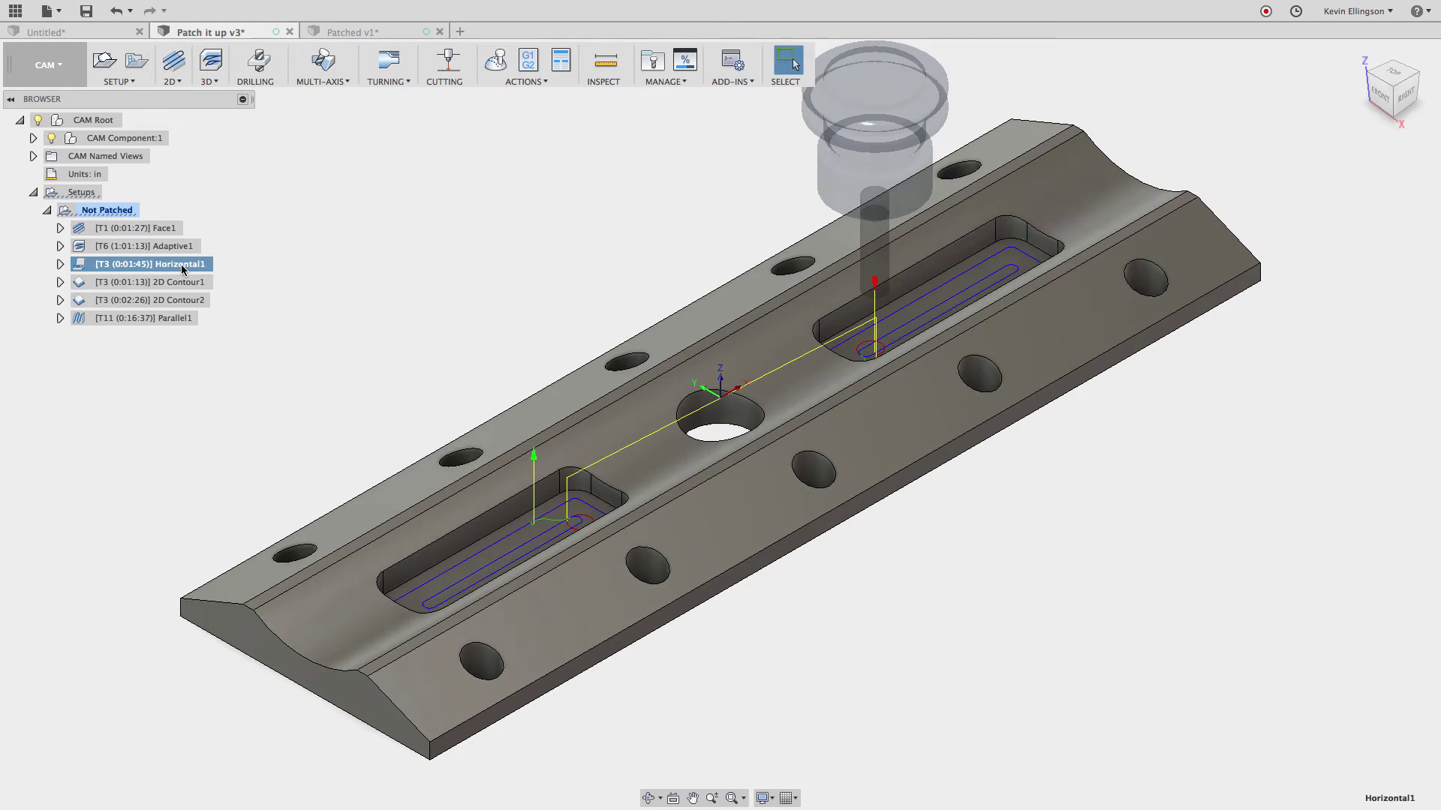
{"action": "left_click", "coordinate": [181, 288]}
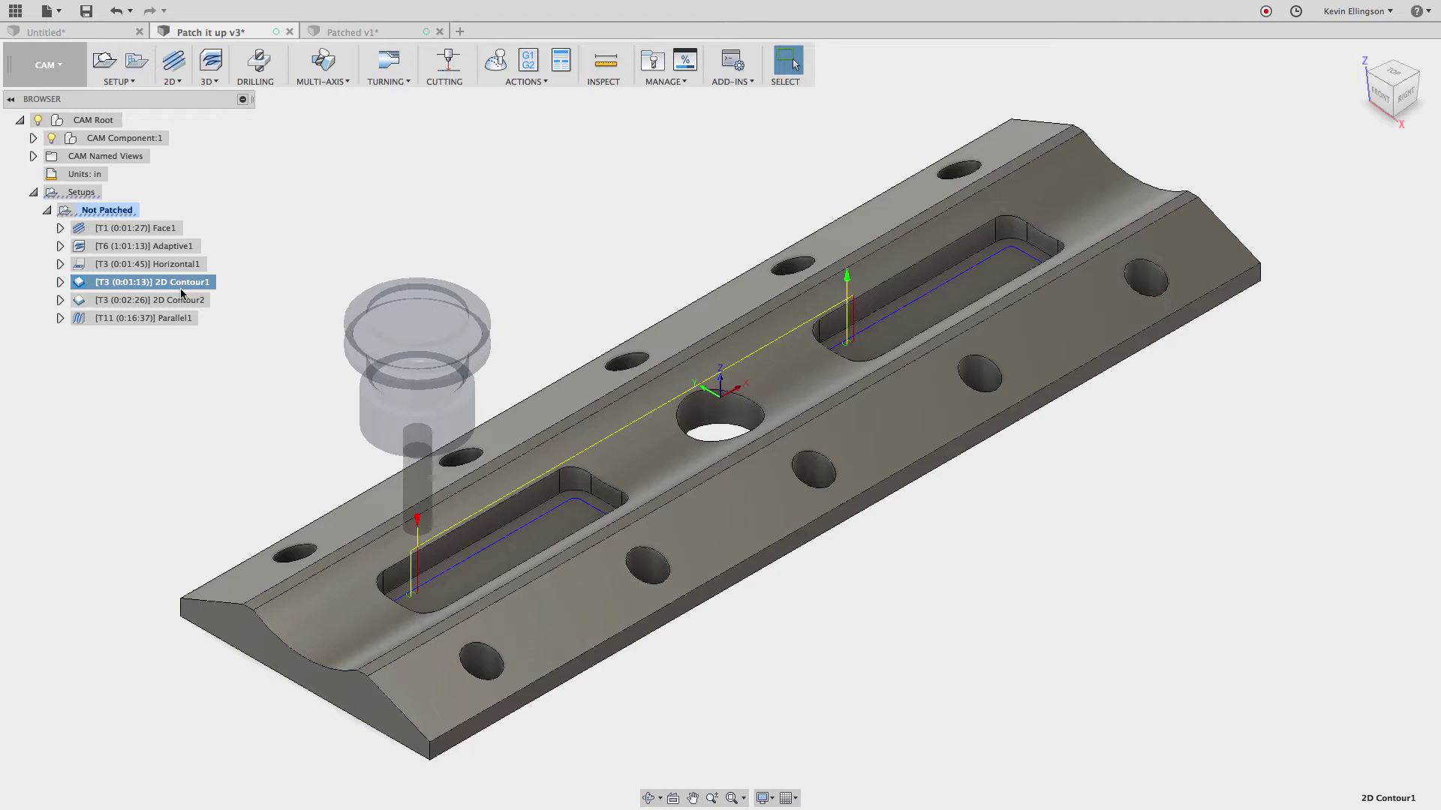
{"action": "left_click", "coordinate": [179, 300]}
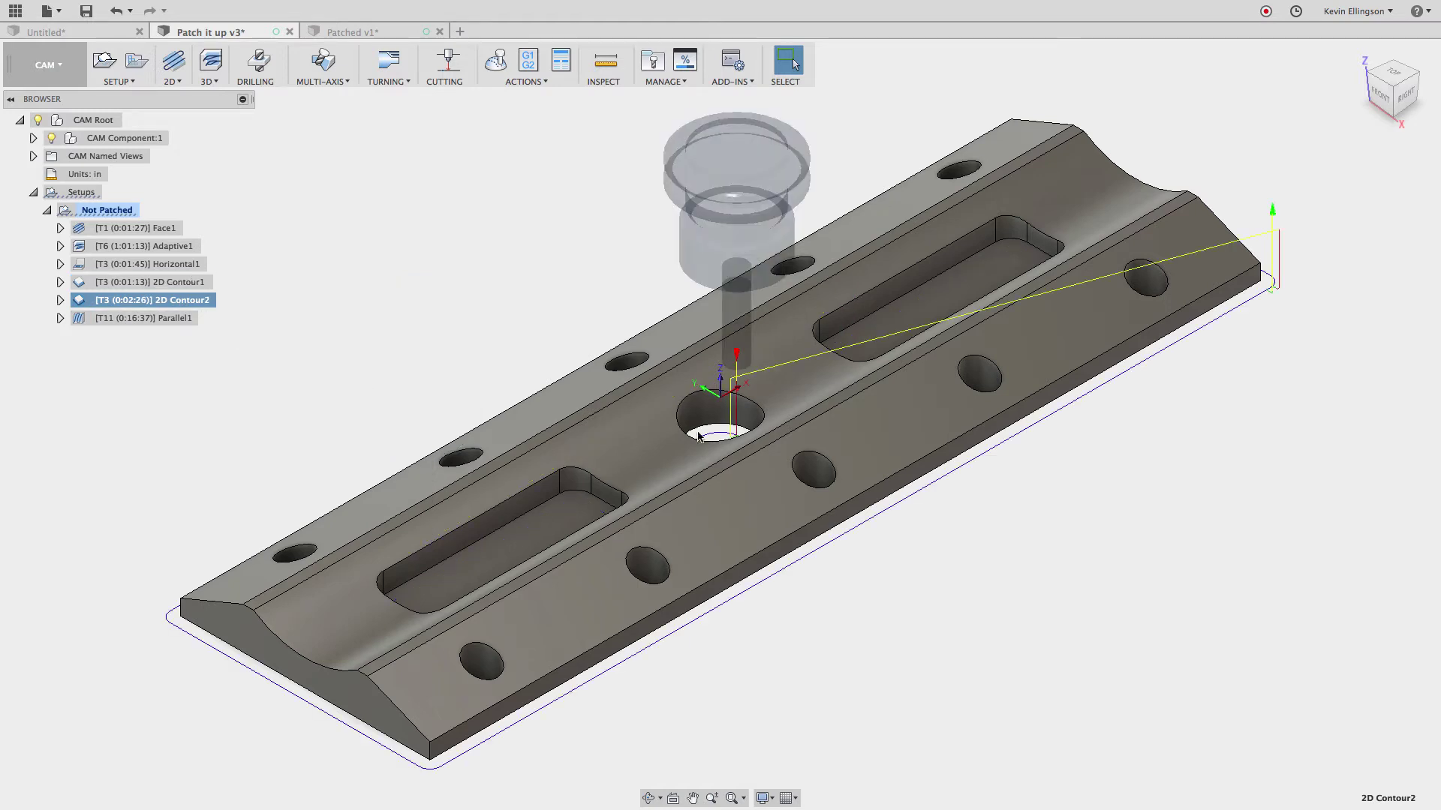
Preview Parallel1 dipping into the holes, fit the view with F6, then deselect it
{"action": "left_click", "coordinate": [173, 325]}
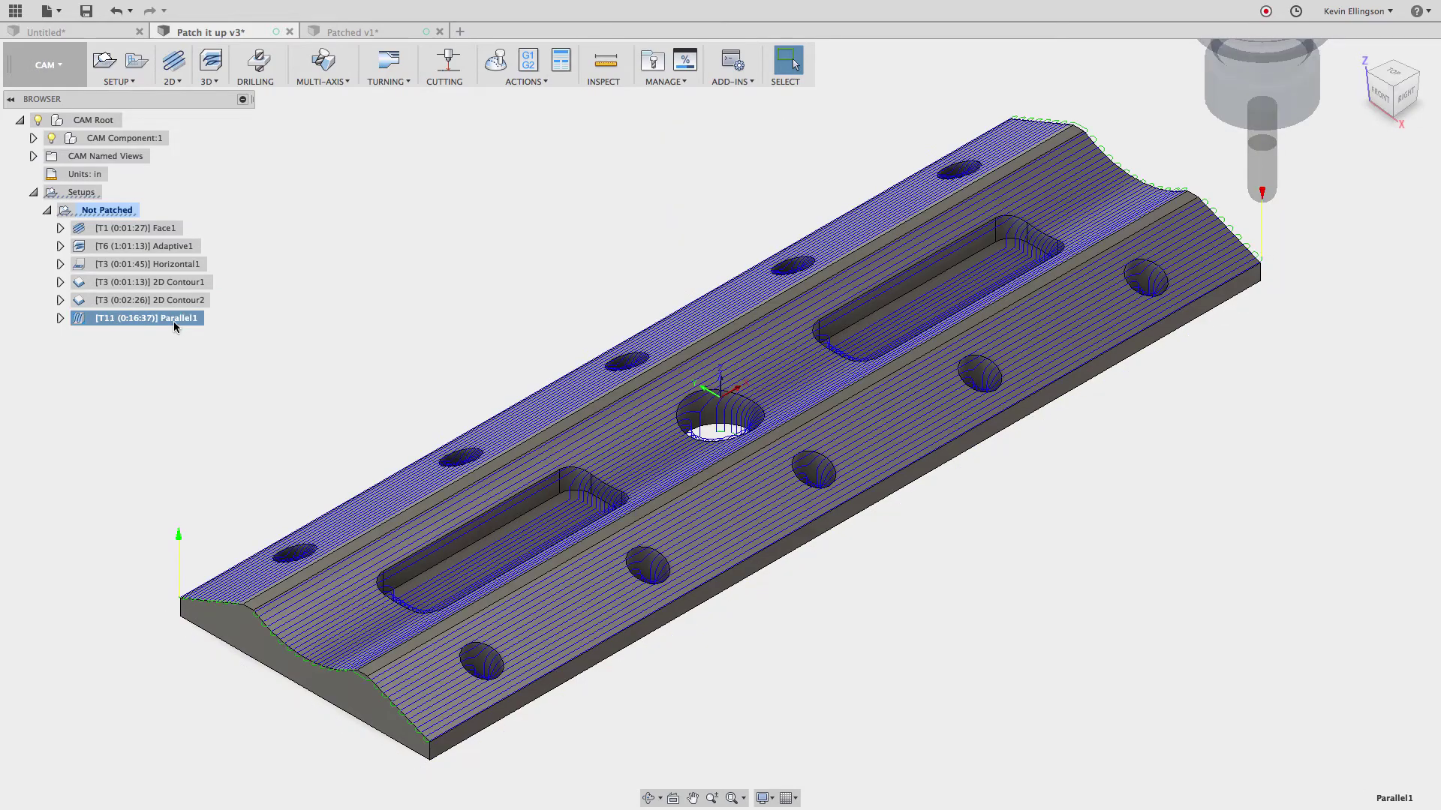
{"action": "scroll", "coordinate": [406, 592], "scroll_direction": "up", "scroll_amount": 10}
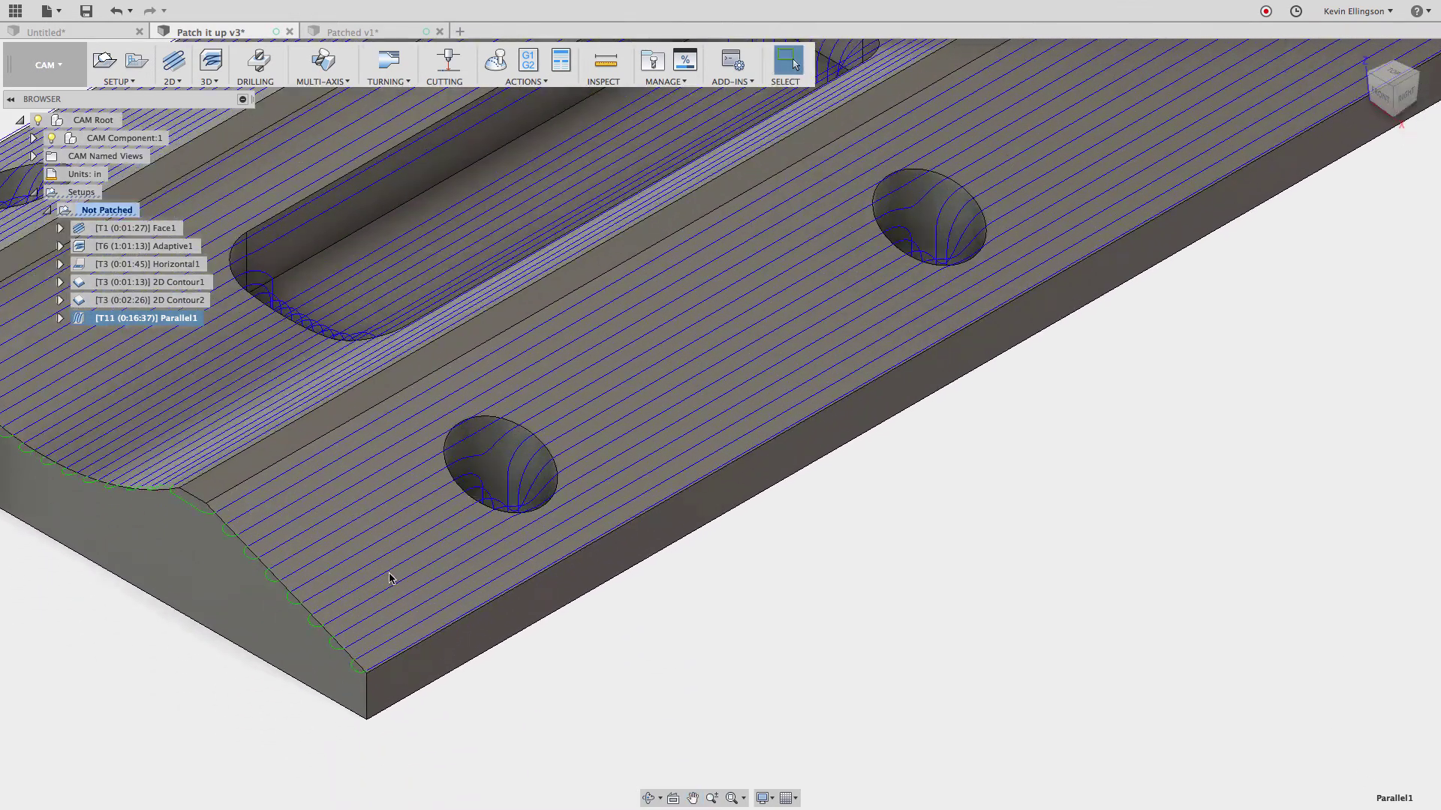
{"action": "scroll", "coordinate": [307, 556], "scroll_direction": "up", "scroll_amount": 5}
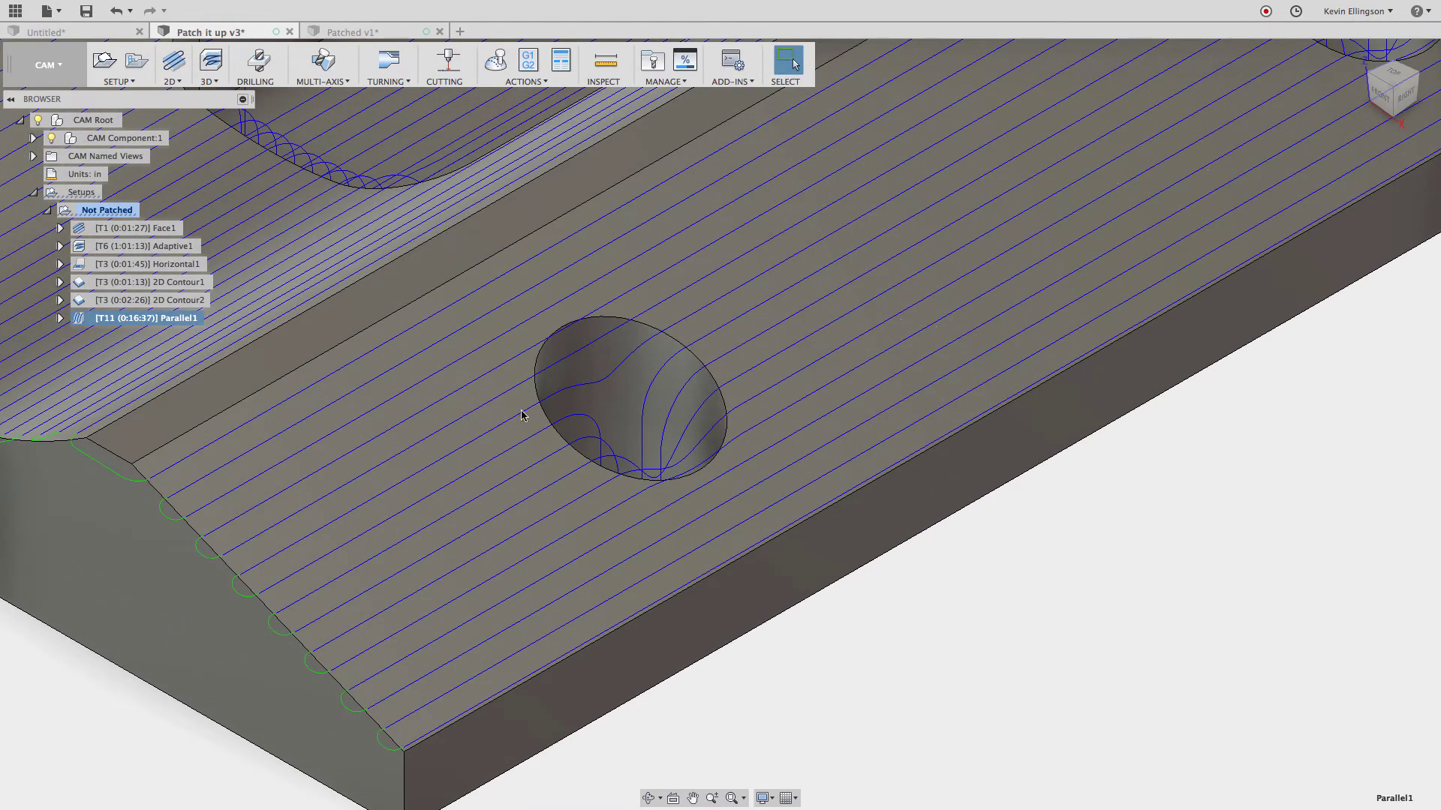
{"action": "scroll", "coordinate": [623, 401], "scroll_direction": "down", "scroll_amount": 1}
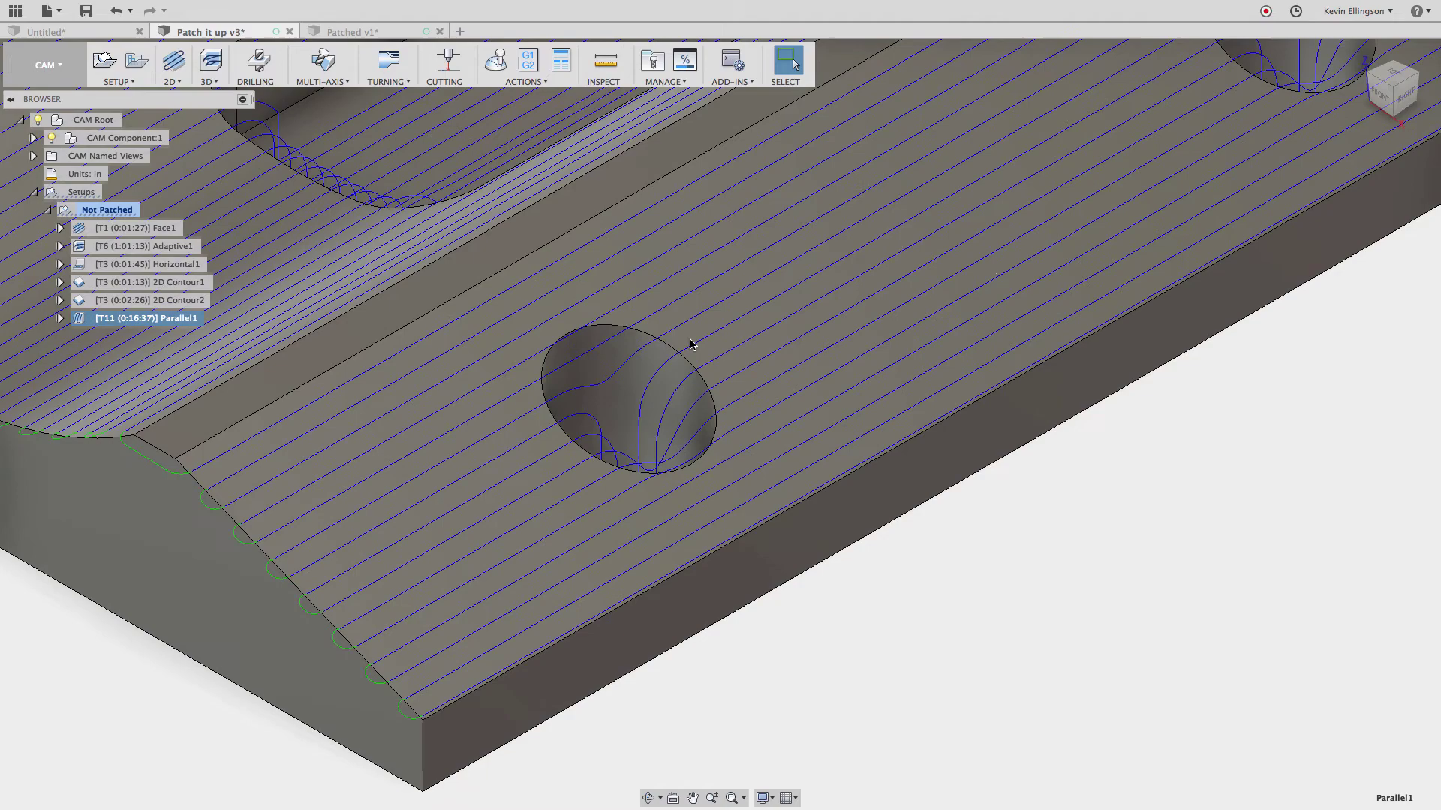
{"action": "scroll", "coordinate": [720, 375], "scroll_direction": "down", "scroll_amount": 2}
{"action": "scroll", "coordinate": [826, 518], "scroll_direction": "up", "scroll_amount": 2}
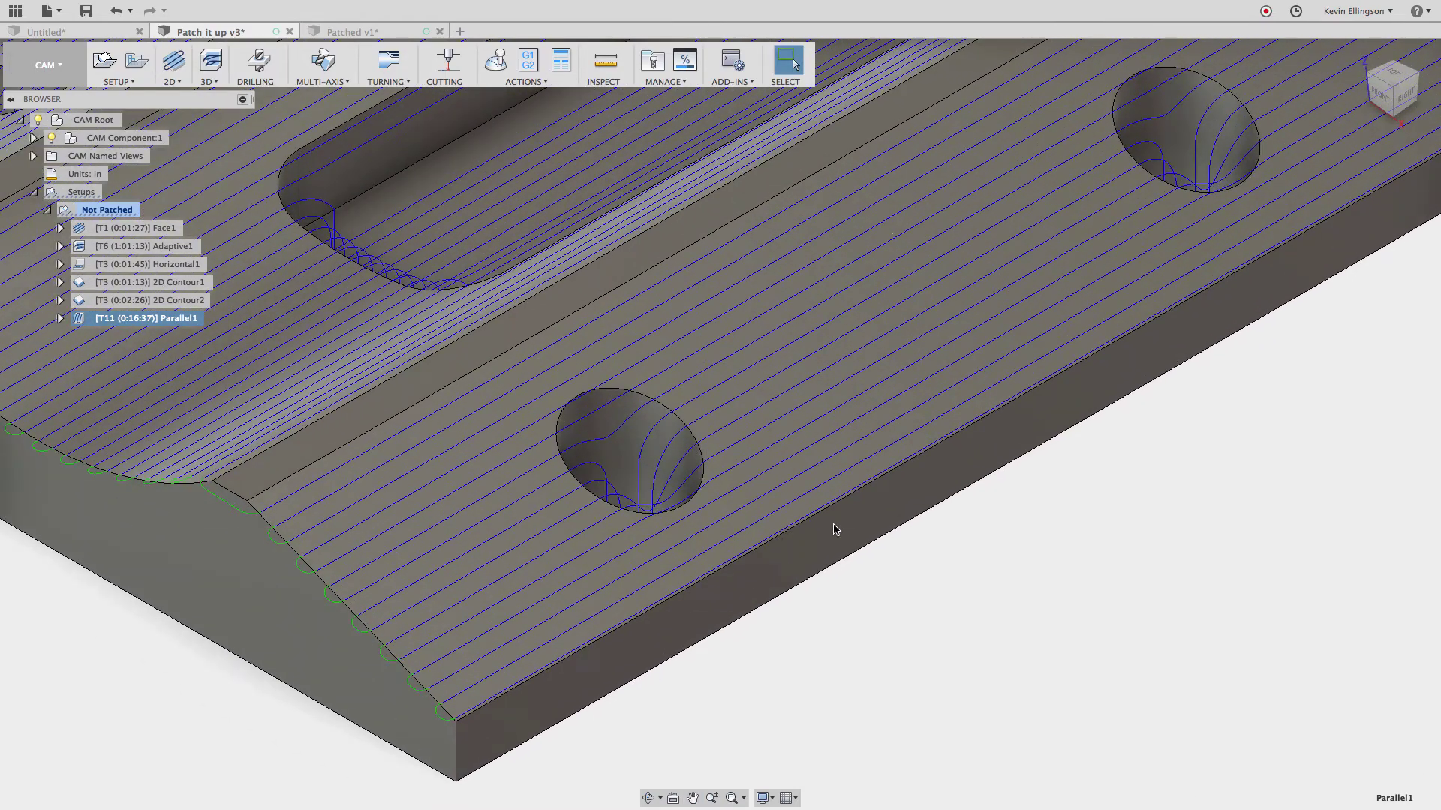
{"action": "key", "text": "F6"}
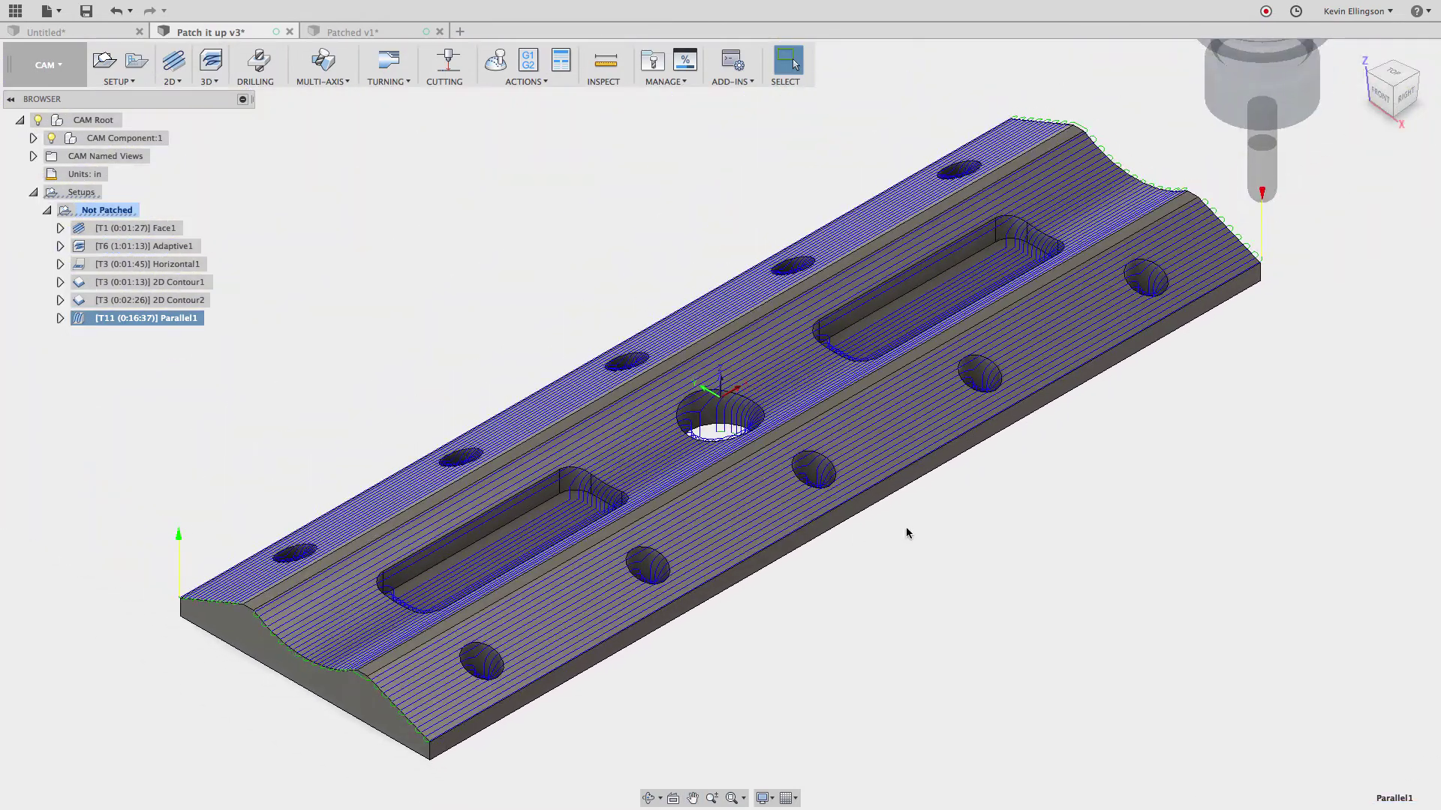
{"action": "left_click", "coordinate": [474, 356]}
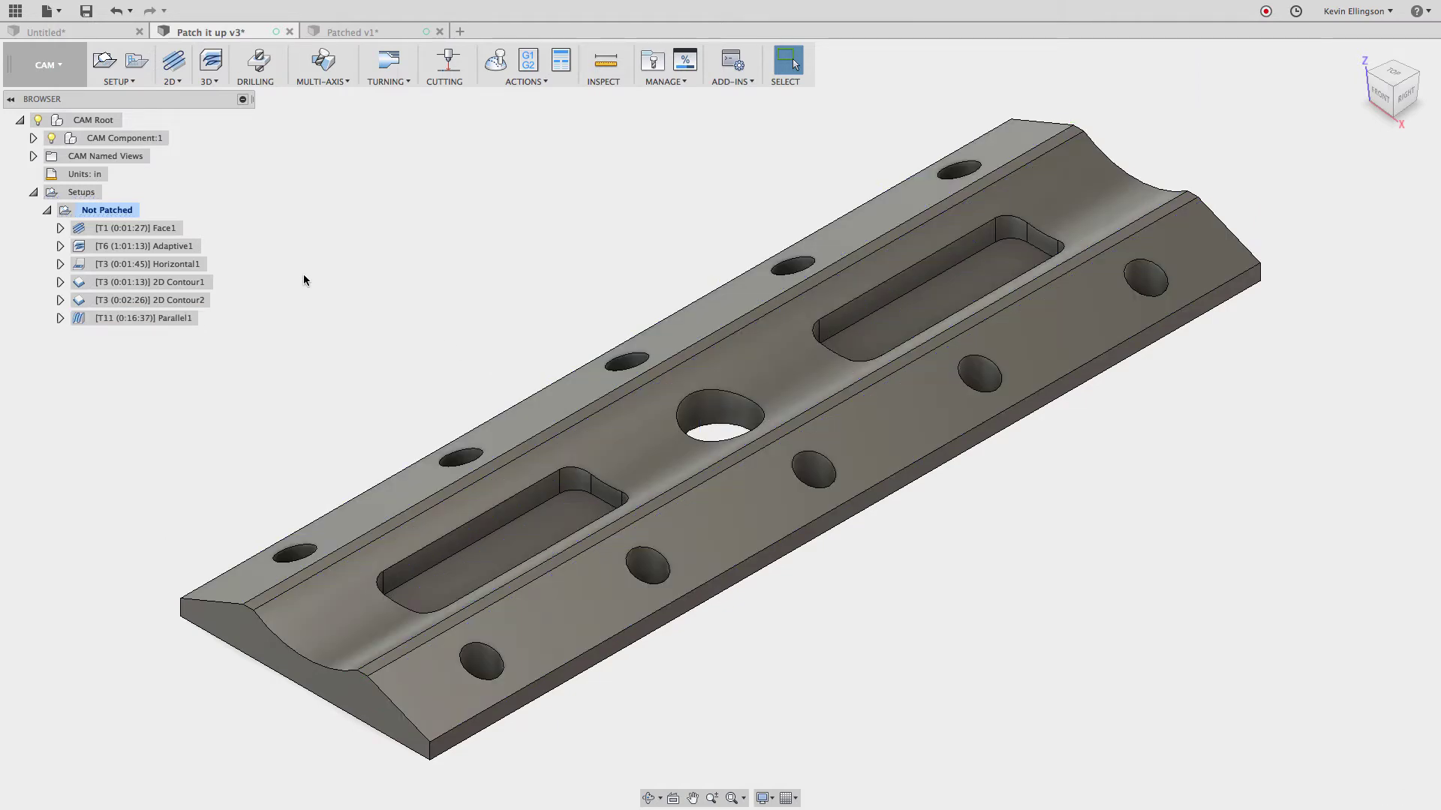
{"action": "left_click", "coordinate": [47, 69]}
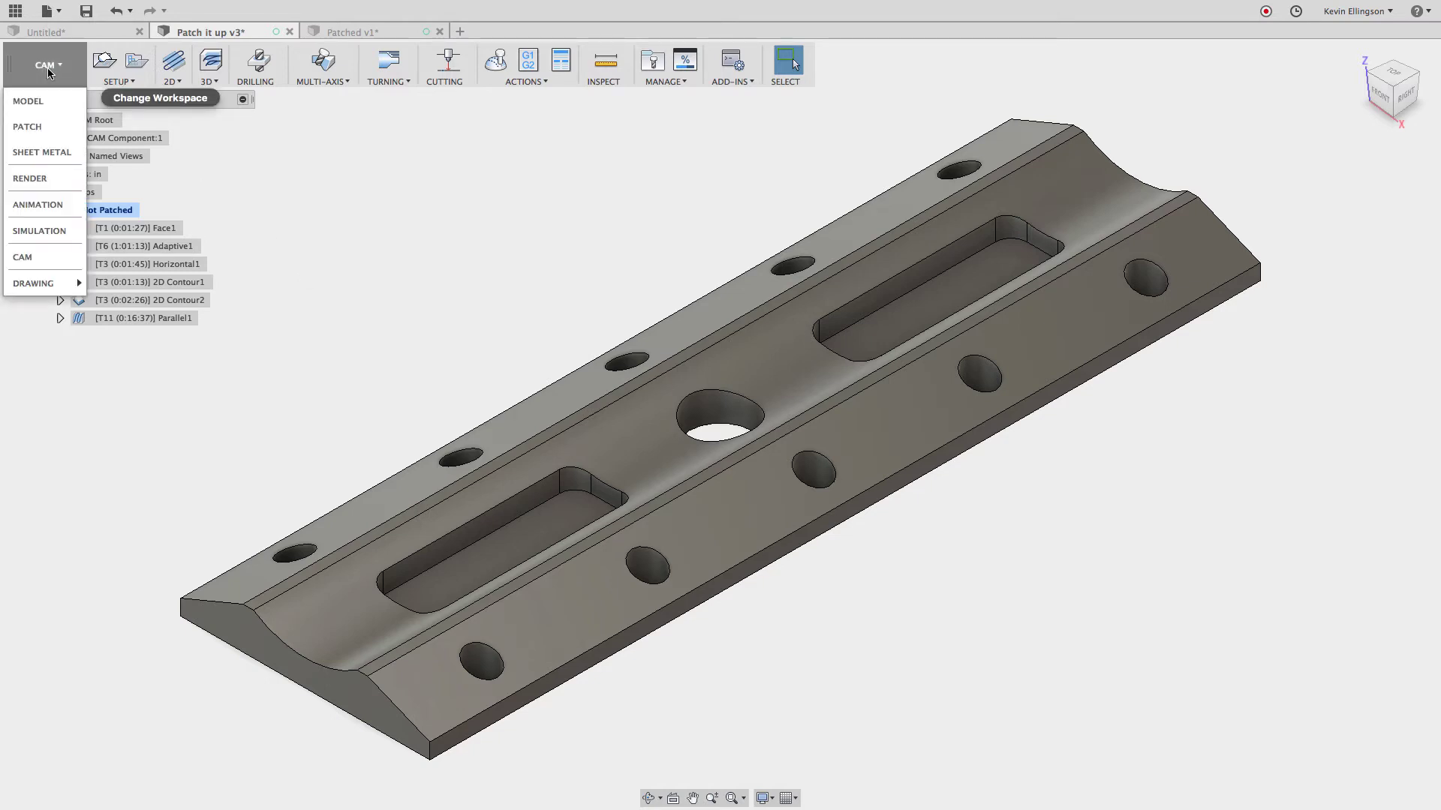
{"action": "left_click", "coordinate": [42, 125]}
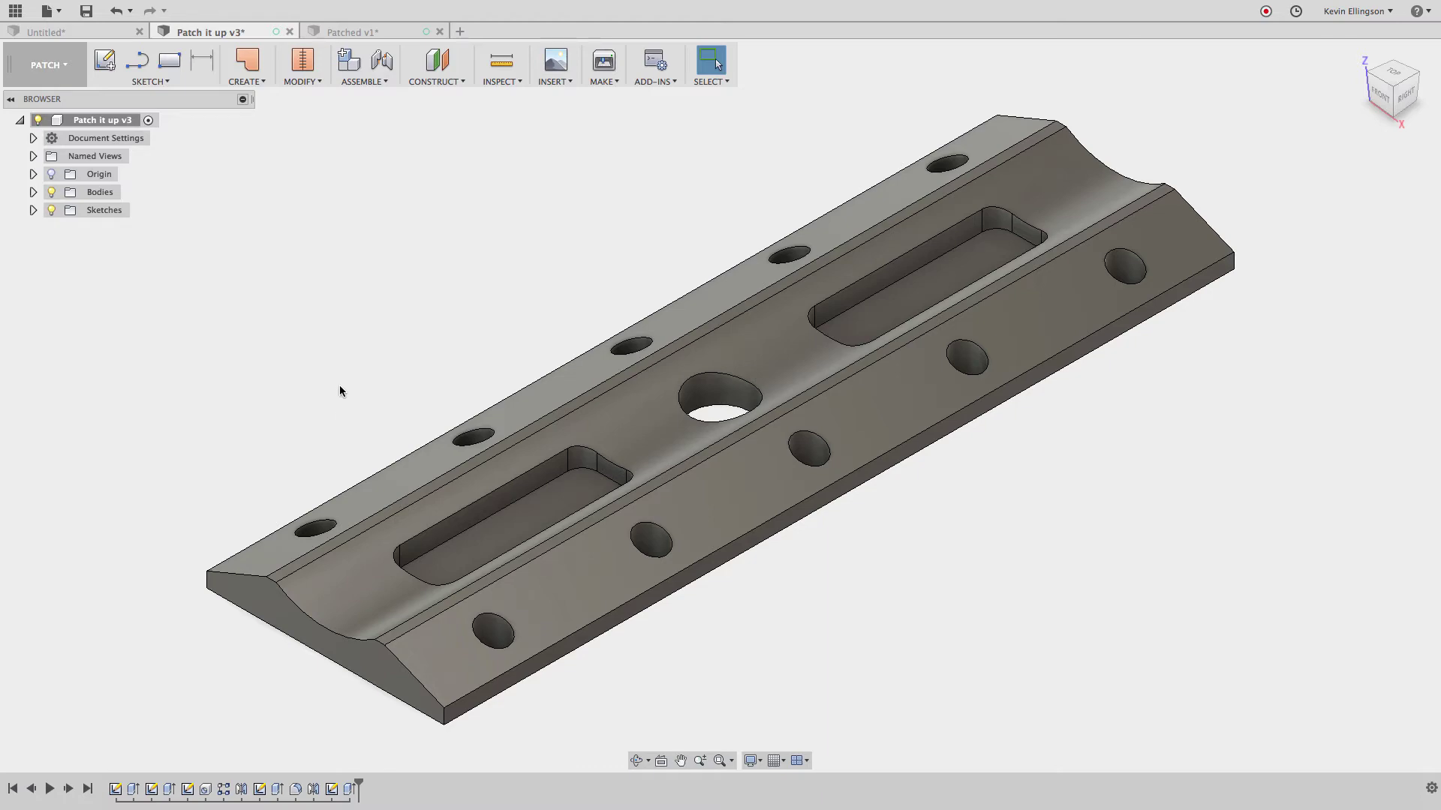
{"action": "scroll", "coordinate": [541, 604], "scroll_direction": "up", "scroll_amount": 3}
{"action": "middle_click_drag", "start_coordinate": [515, 582], "coordinate": [541, 553]}
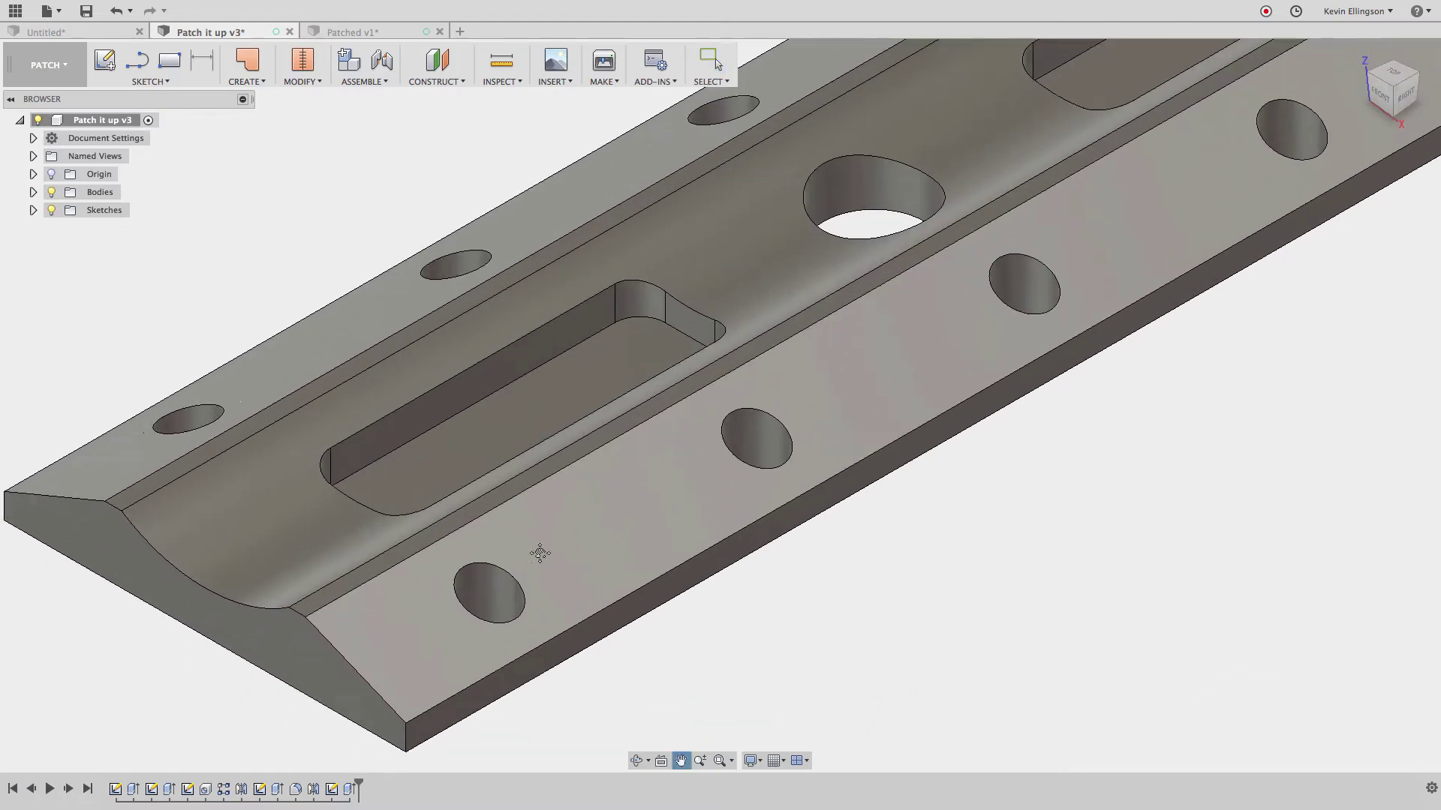
{"action": "scroll", "coordinate": [539, 553], "scroll_direction": "up", "scroll_amount": 3}
{"action": "scroll", "coordinate": [544, 555], "scroll_direction": "down", "scroll_amount": 3}
{"action": "scroll", "coordinate": [552, 551], "scroll_direction": "up", "scroll_amount": 3}
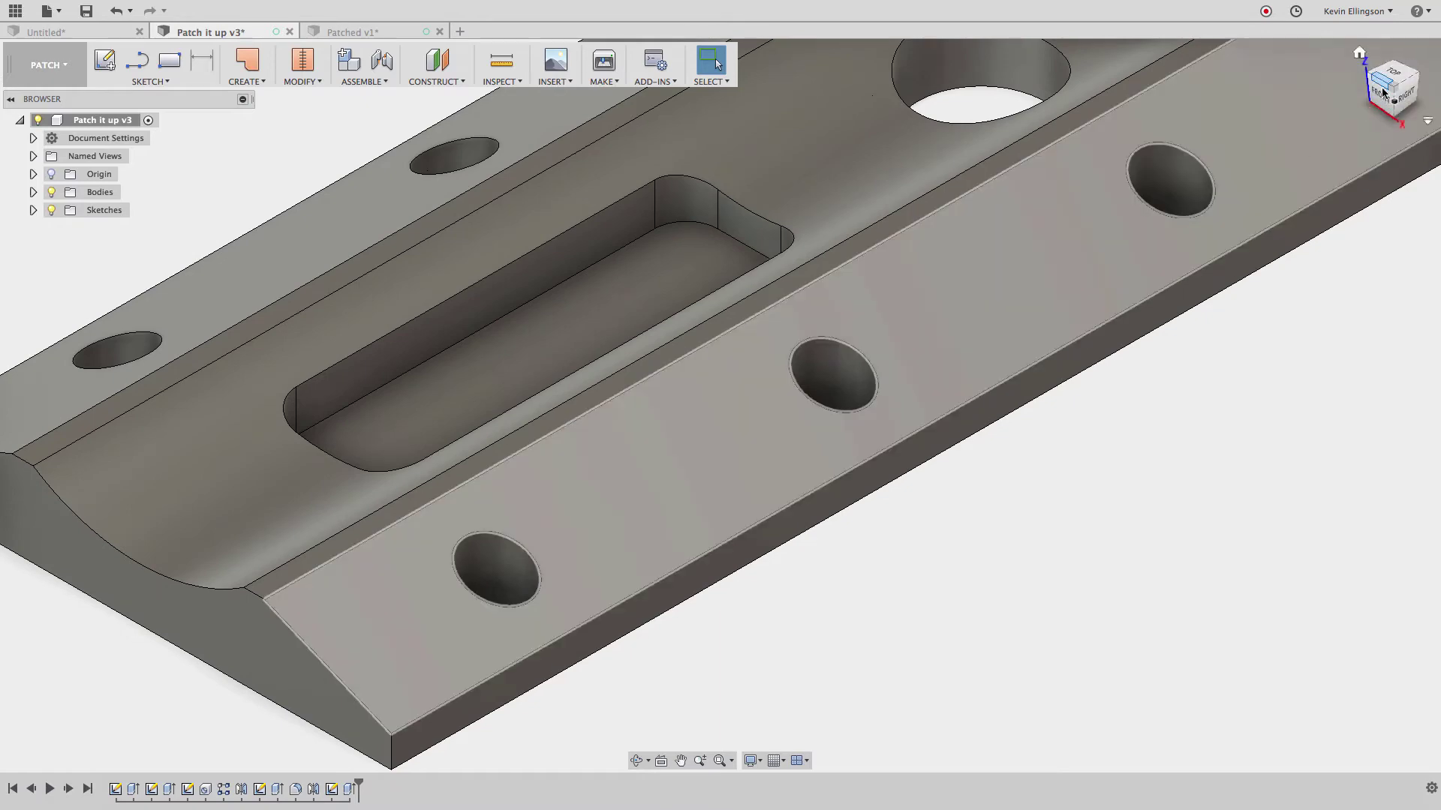
{"action": "left_click", "coordinate": [1380, 112]}
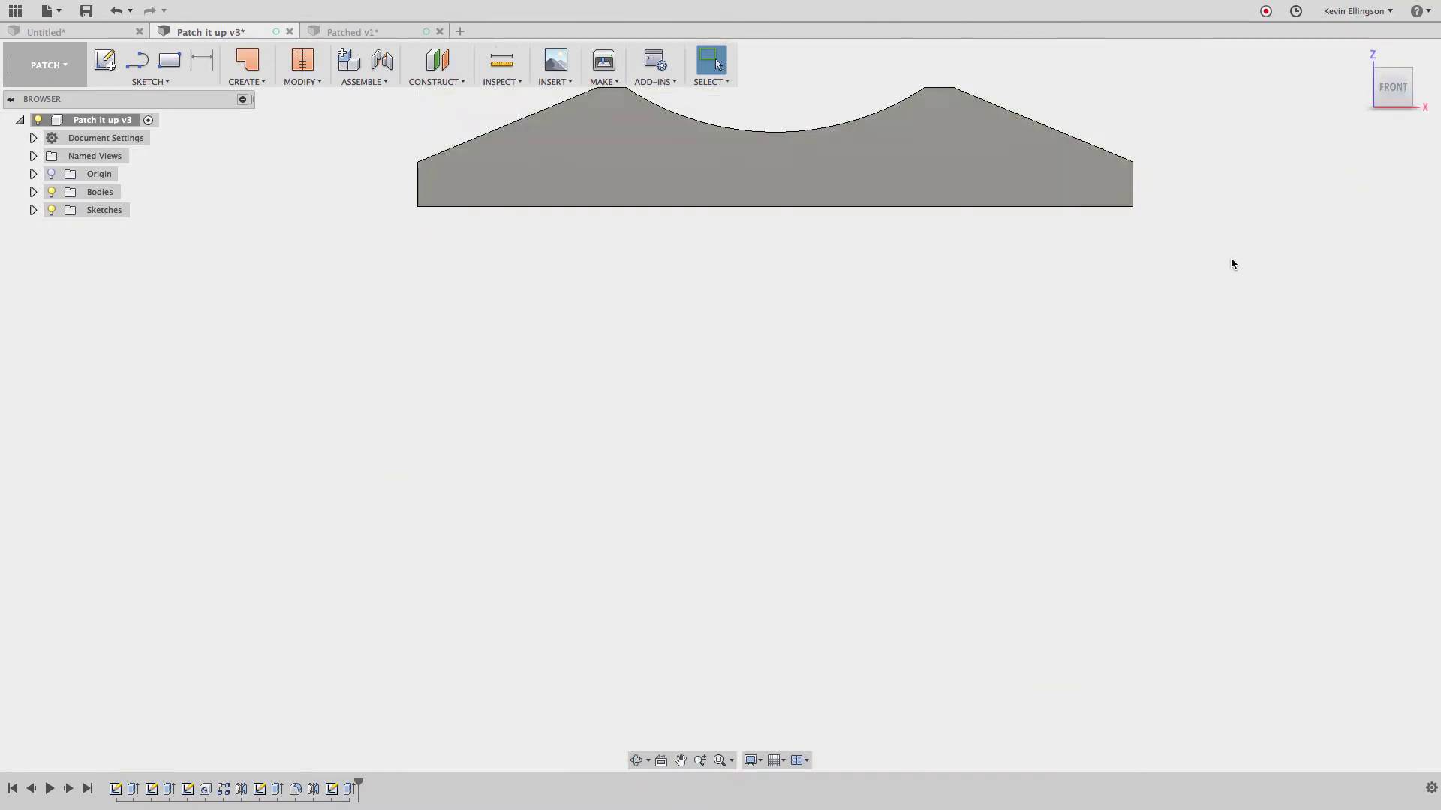
{"action": "middle_click_drag", "start_coordinate": [1229, 263], "coordinate": [887, 379]}
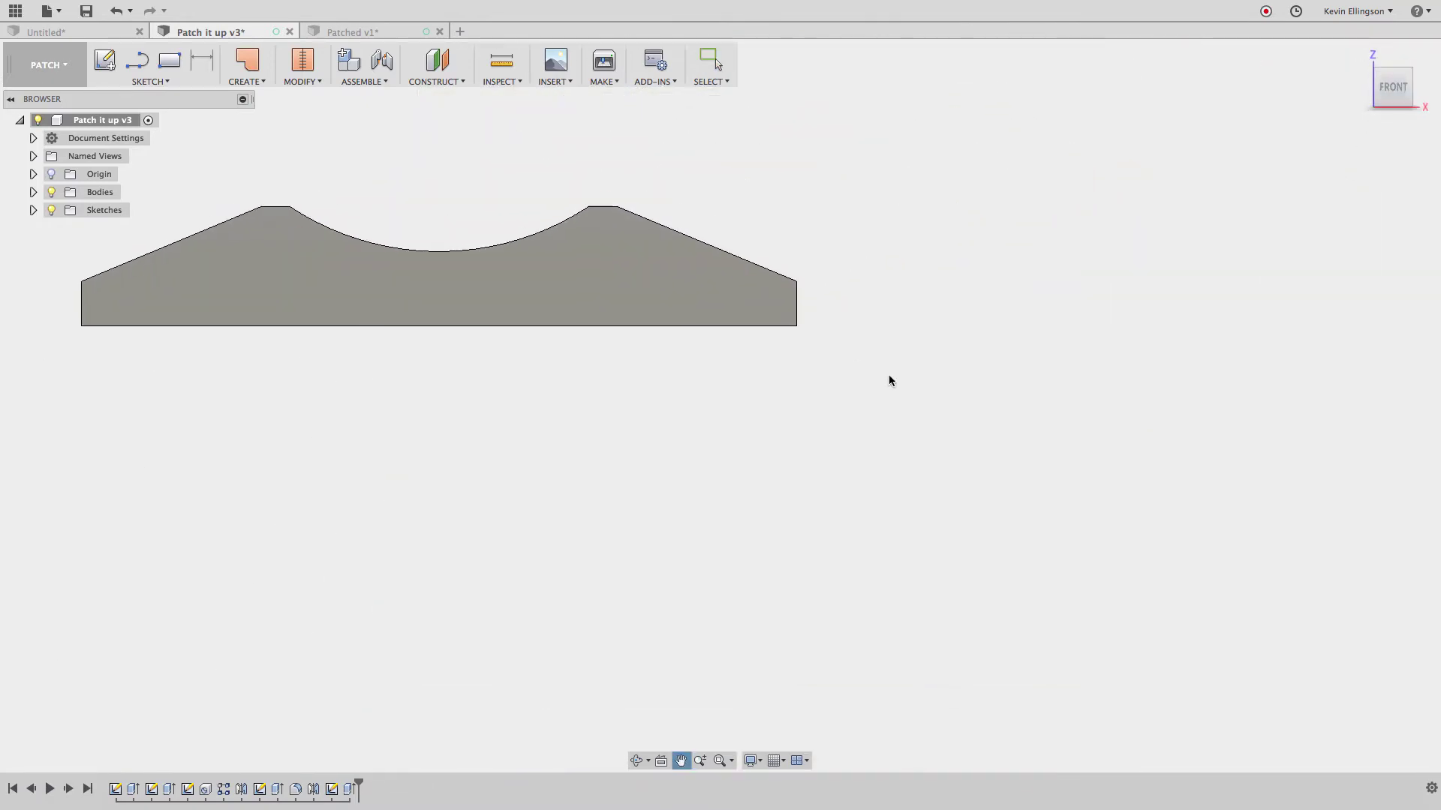
{"action": "scroll", "coordinate": [643, 200], "scroll_direction": "up", "scroll_amount": 2}
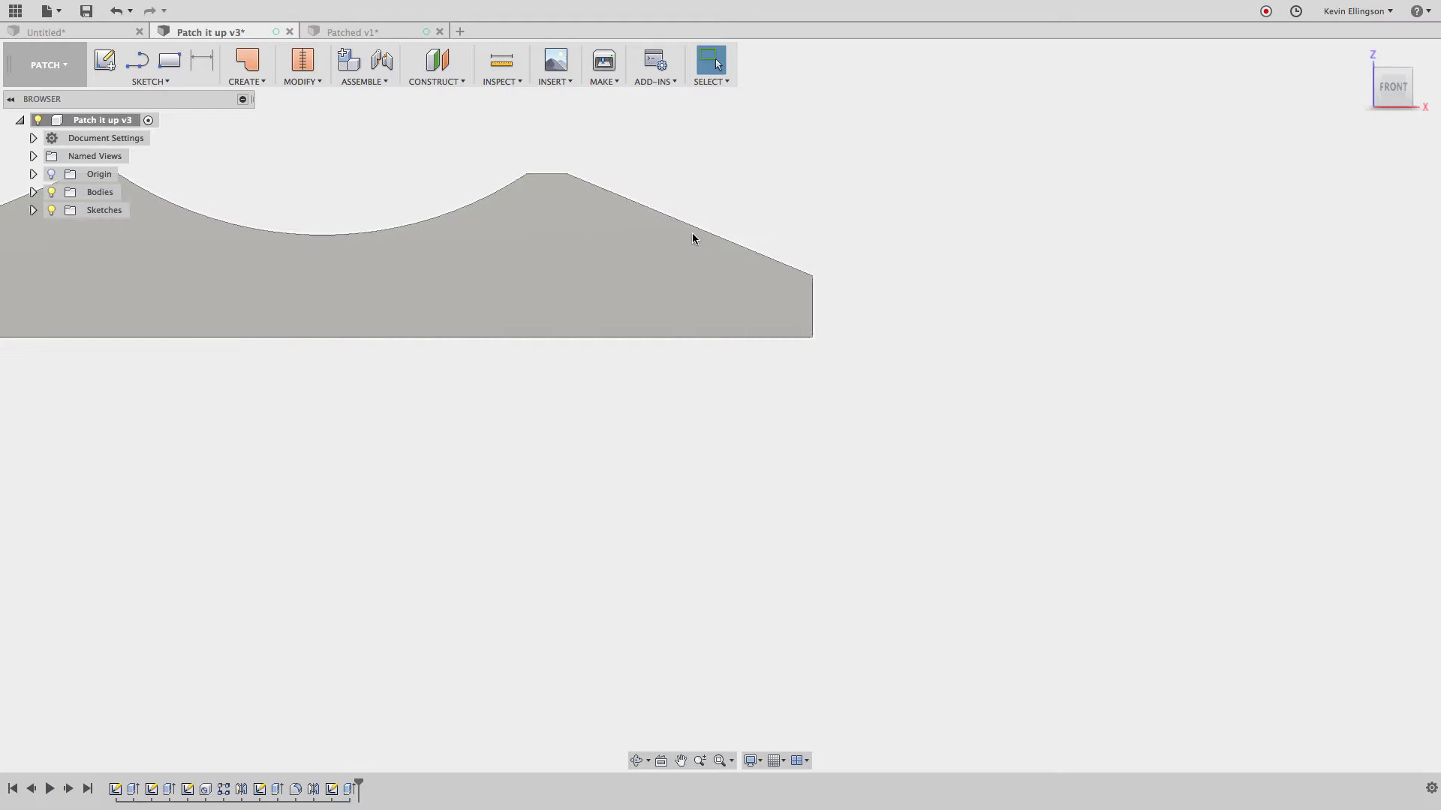
{"action": "scroll", "coordinate": [908, 279], "scroll_direction": "down", "scroll_amount": 1}
{"action": "middle_click_drag", "start_coordinate": [884, 276], "coordinate": [749, 303], "text": "shift"}
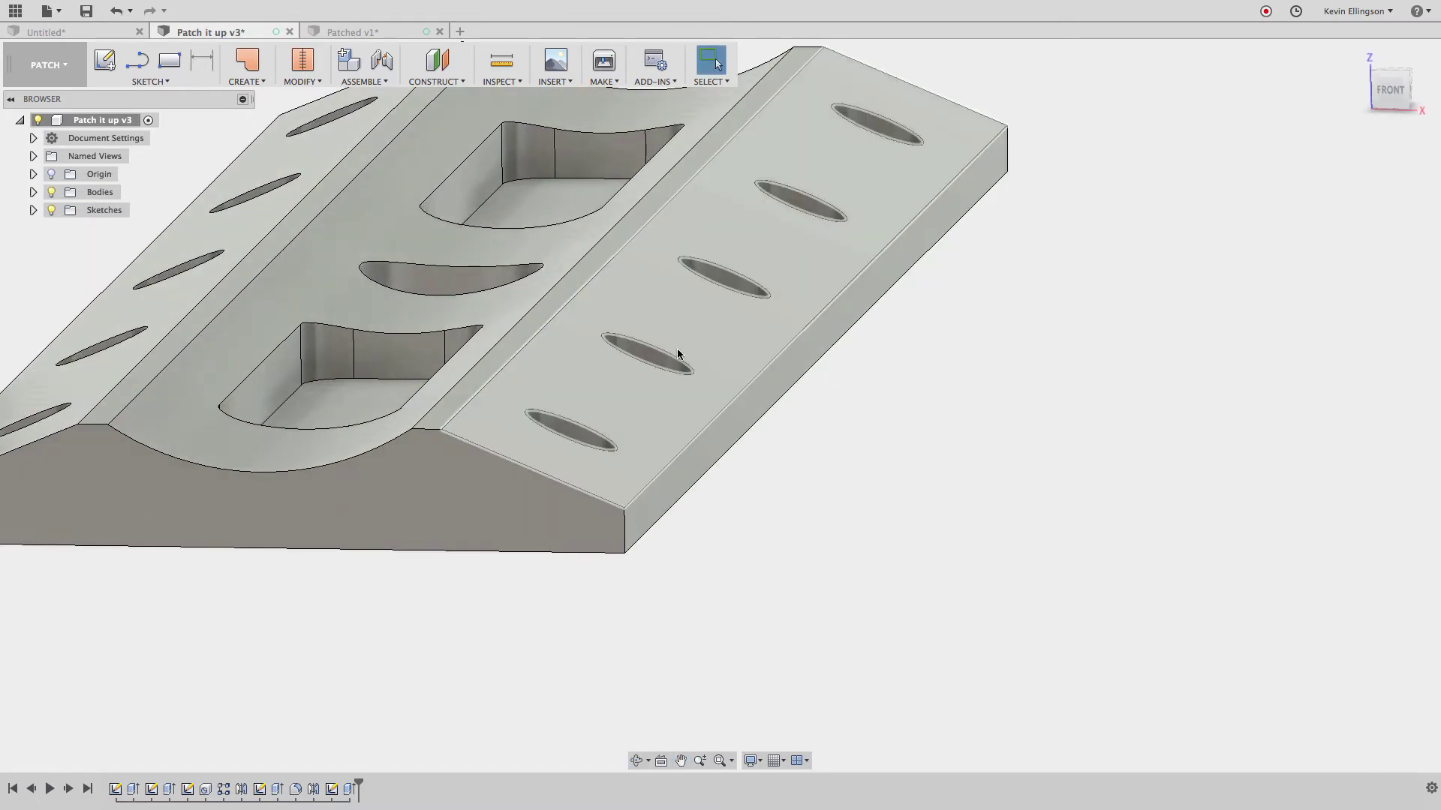
{"action": "middle_click_drag", "start_coordinate": [676, 353], "coordinate": [779, 335], "text": "shift"}
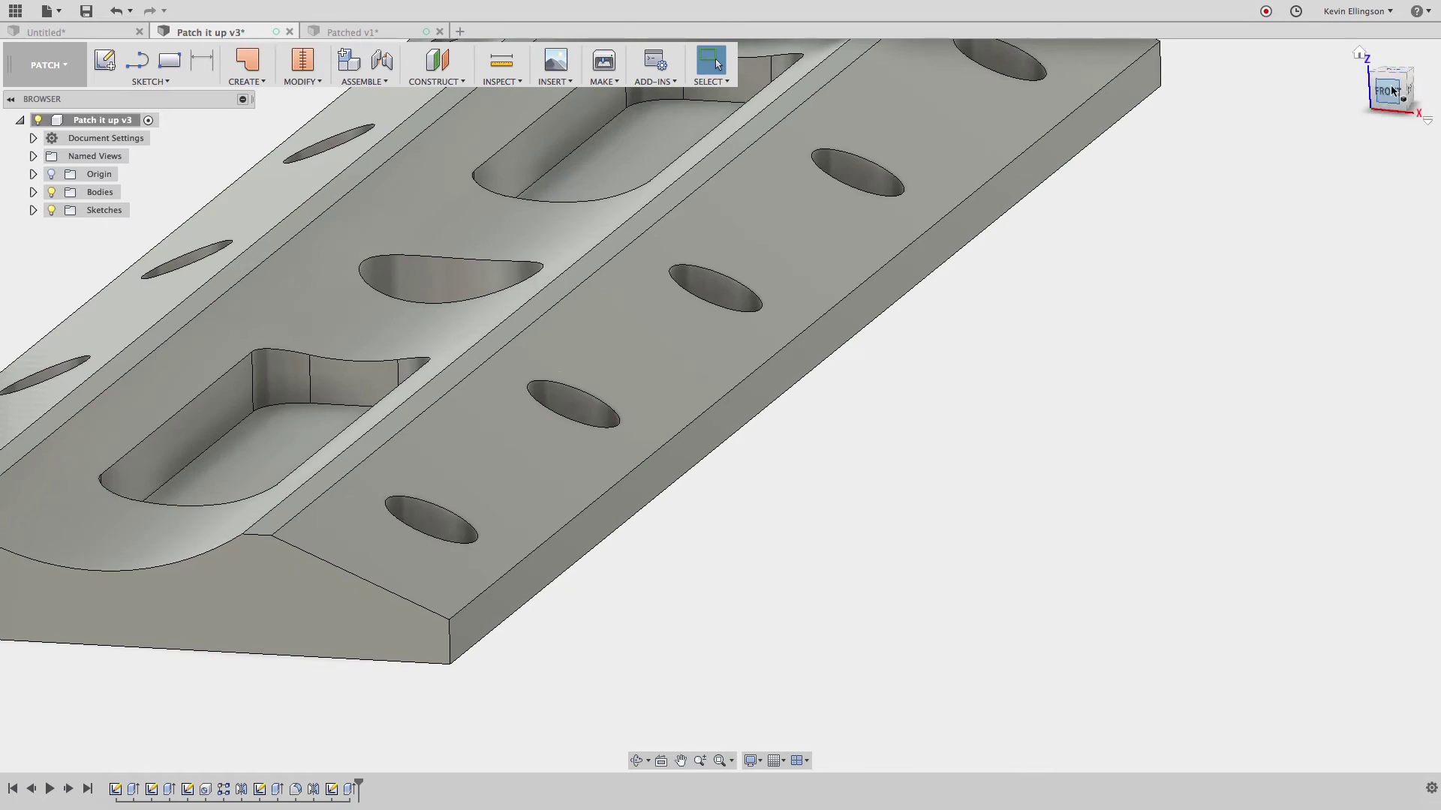
{"action": "left_click", "coordinate": [1392, 91]}
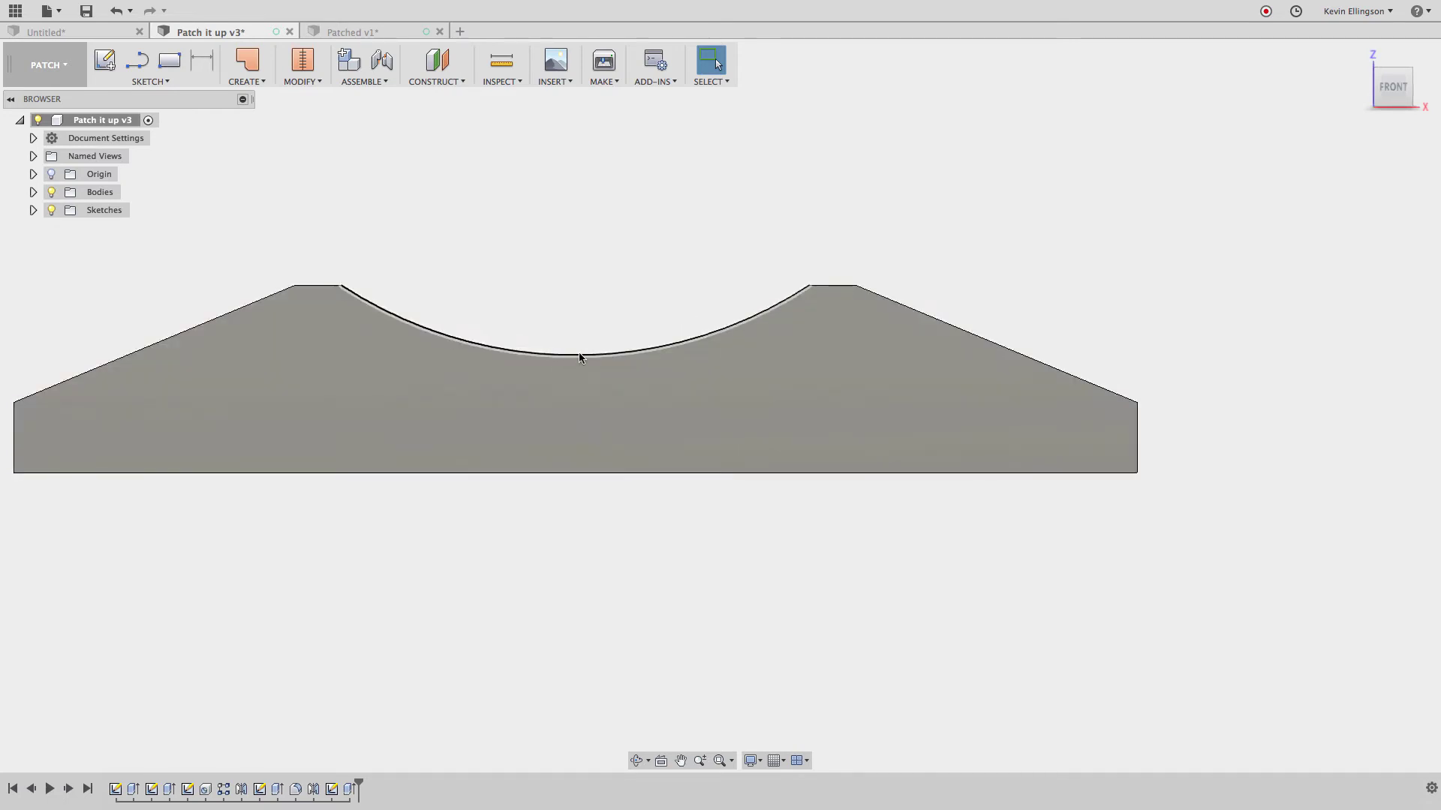
{"action": "scroll", "coordinate": [445, 320], "scroll_direction": "down", "scroll_amount": 1}
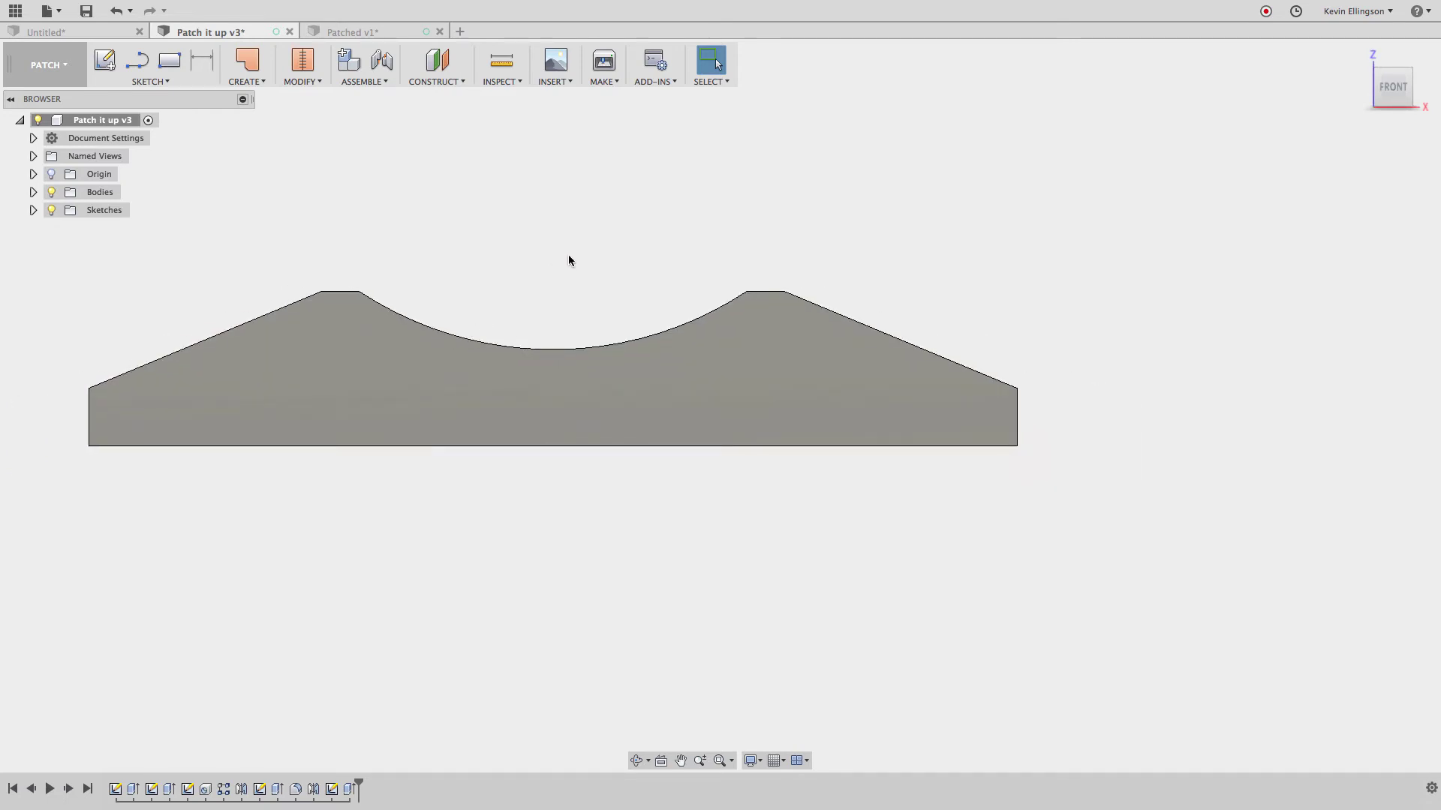
{"action": "scroll", "coordinate": [569, 254], "scroll_direction": "down", "scroll_amount": 1}
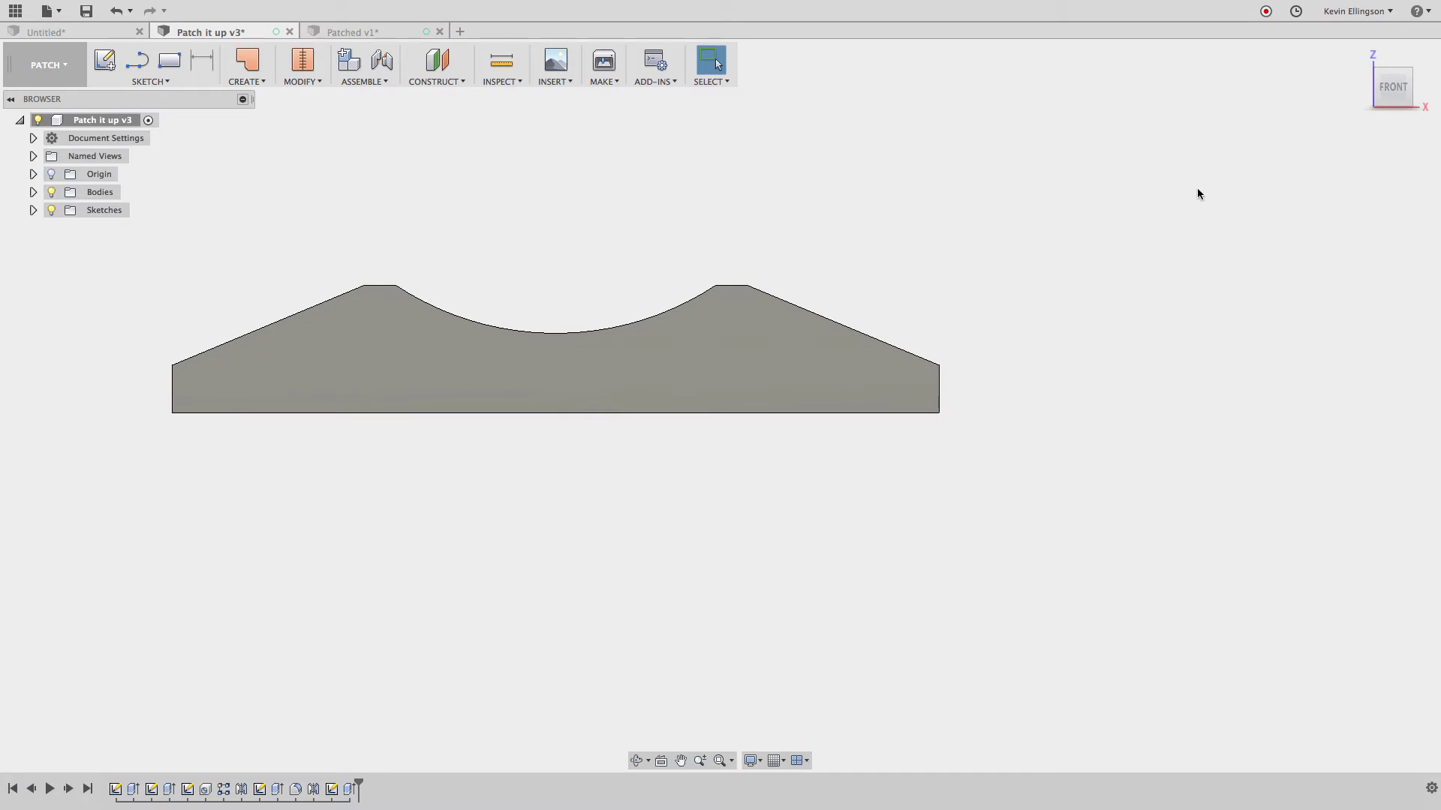
{"action": "mouse_move", "coordinate": [1410, 72]}
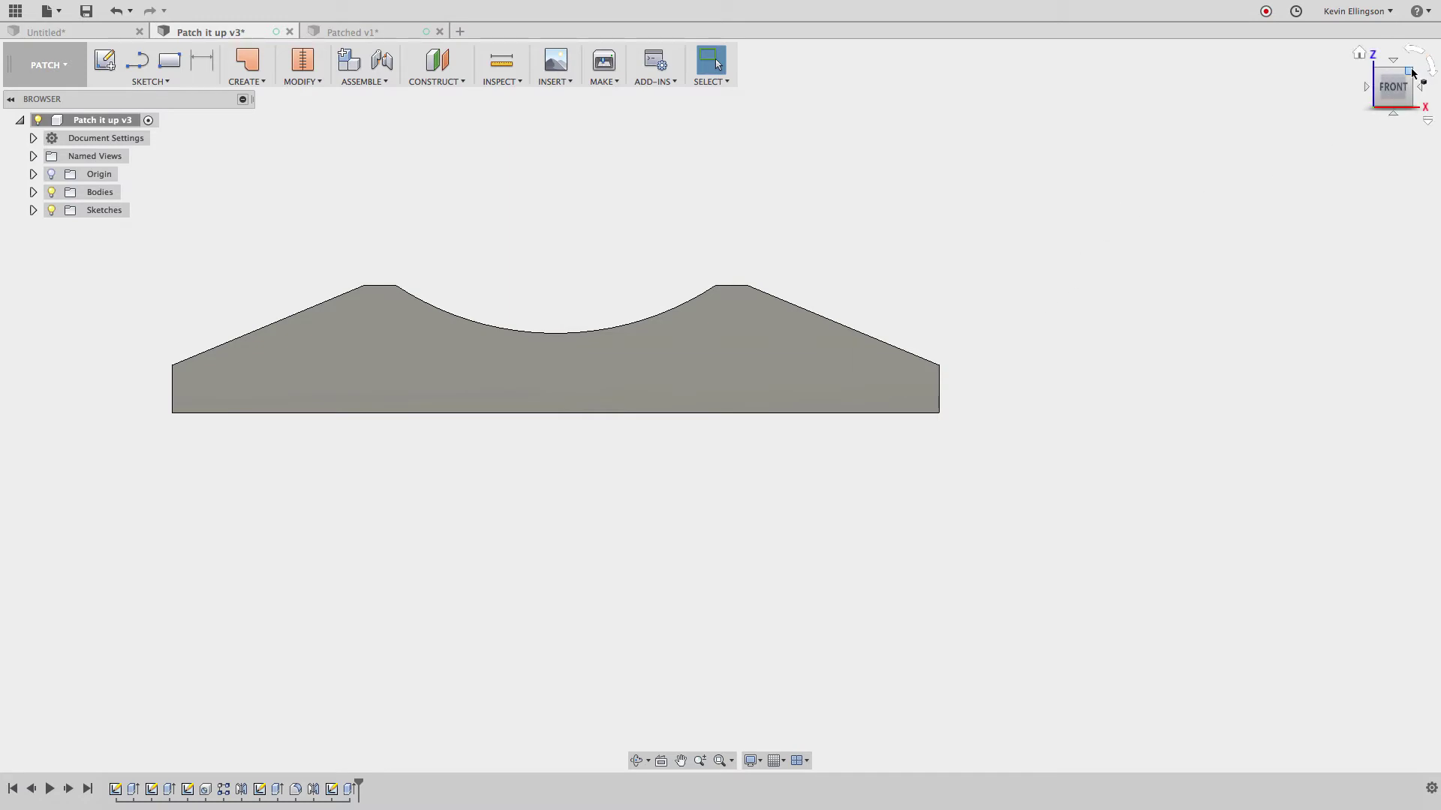
{"action": "left_click", "coordinate": [1411, 72]}
{"action": "scroll", "coordinate": [933, 273], "scroll_direction": "up", "scroll_amount": 5}
{"action": "scroll", "coordinate": [709, 306], "scroll_direction": "down", "scroll_amount": 2}
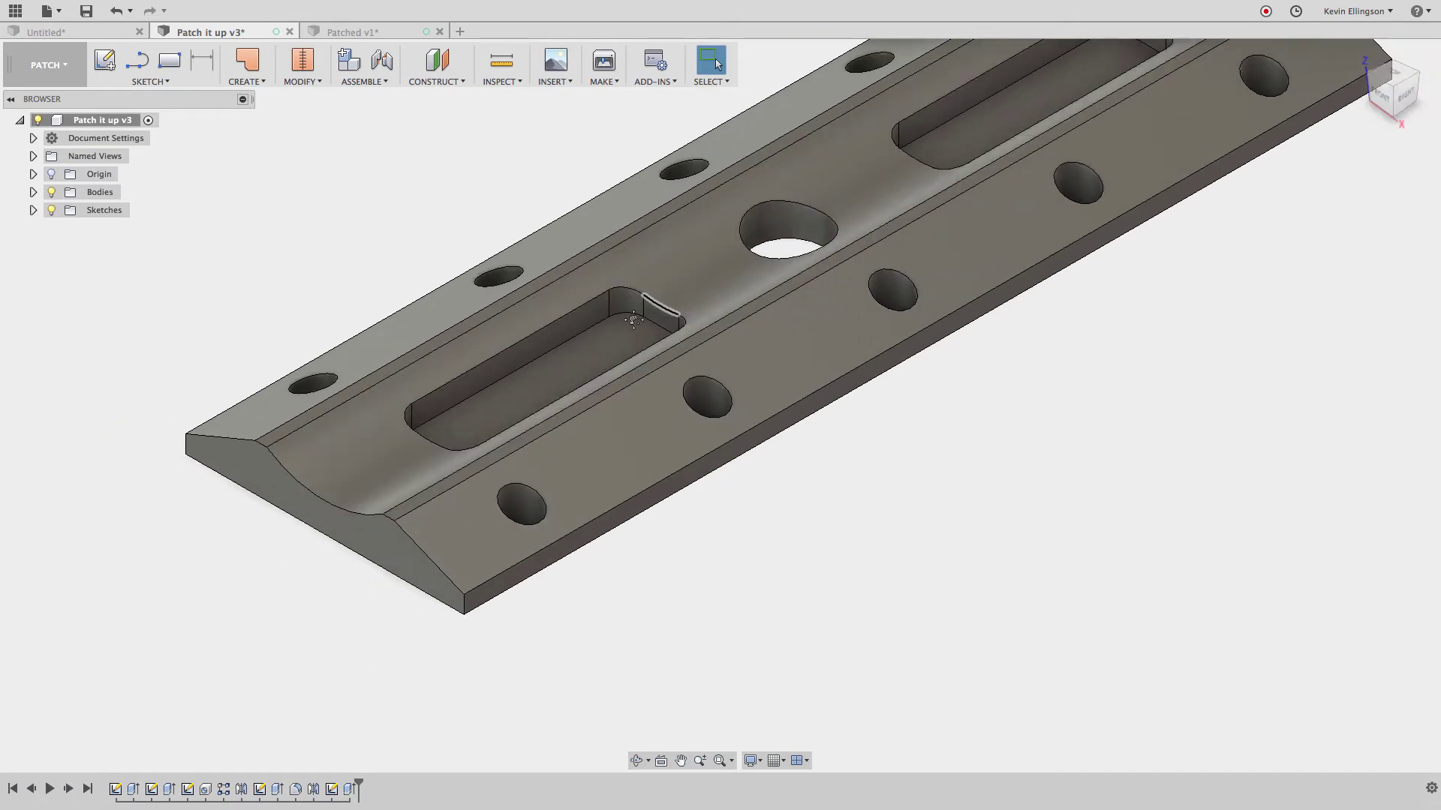
{"action": "scroll", "coordinate": [633, 321], "scroll_direction": "down", "scroll_amount": 4}
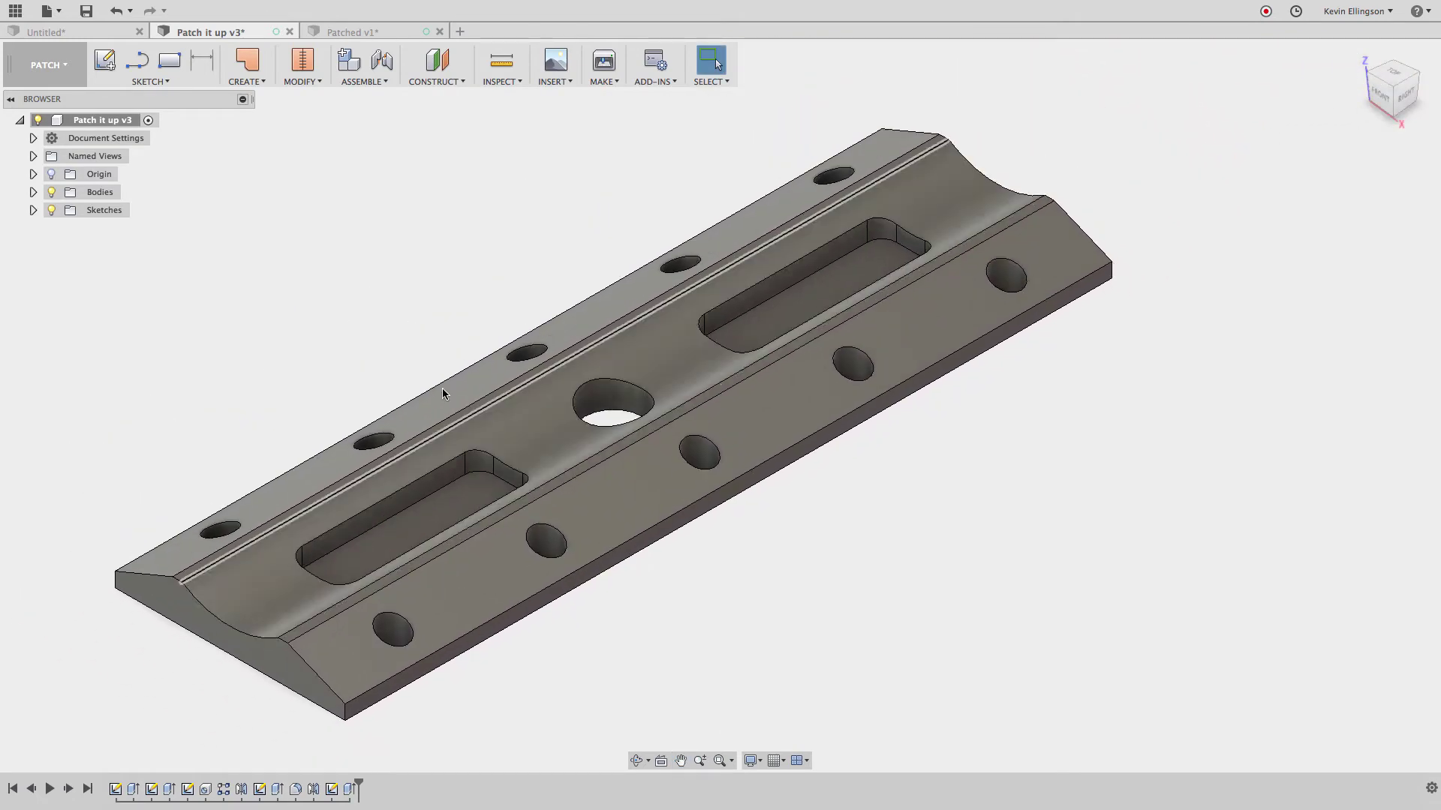
Cap the lower-left side hole with a patch surface
{"action": "left_click", "coordinate": [247, 81]}
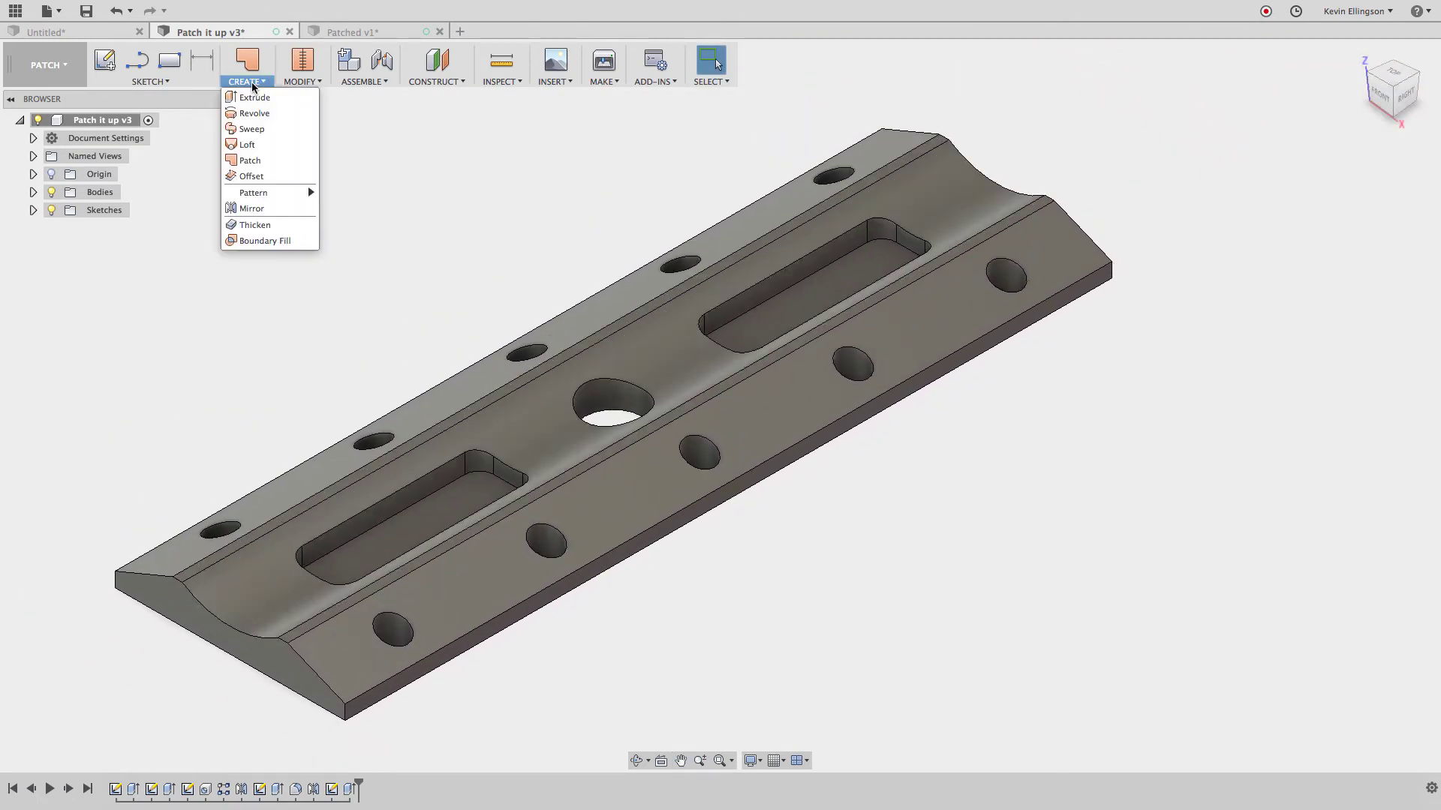
{"action": "left_click", "coordinate": [249, 160]}
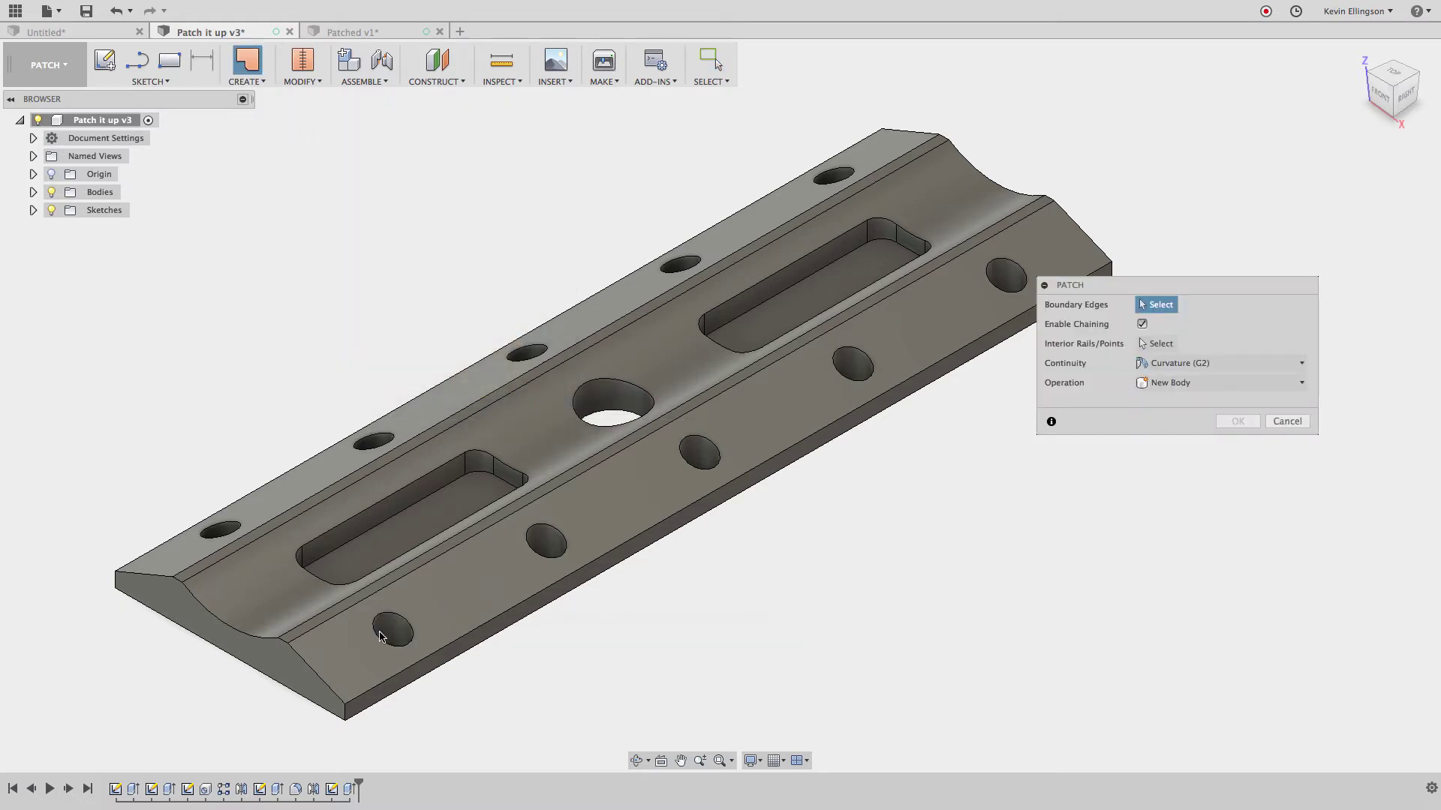
{"action": "scroll", "coordinate": [386, 634], "scroll_direction": "up", "scroll_amount": 2}
{"action": "left_click", "coordinate": [400, 611]}
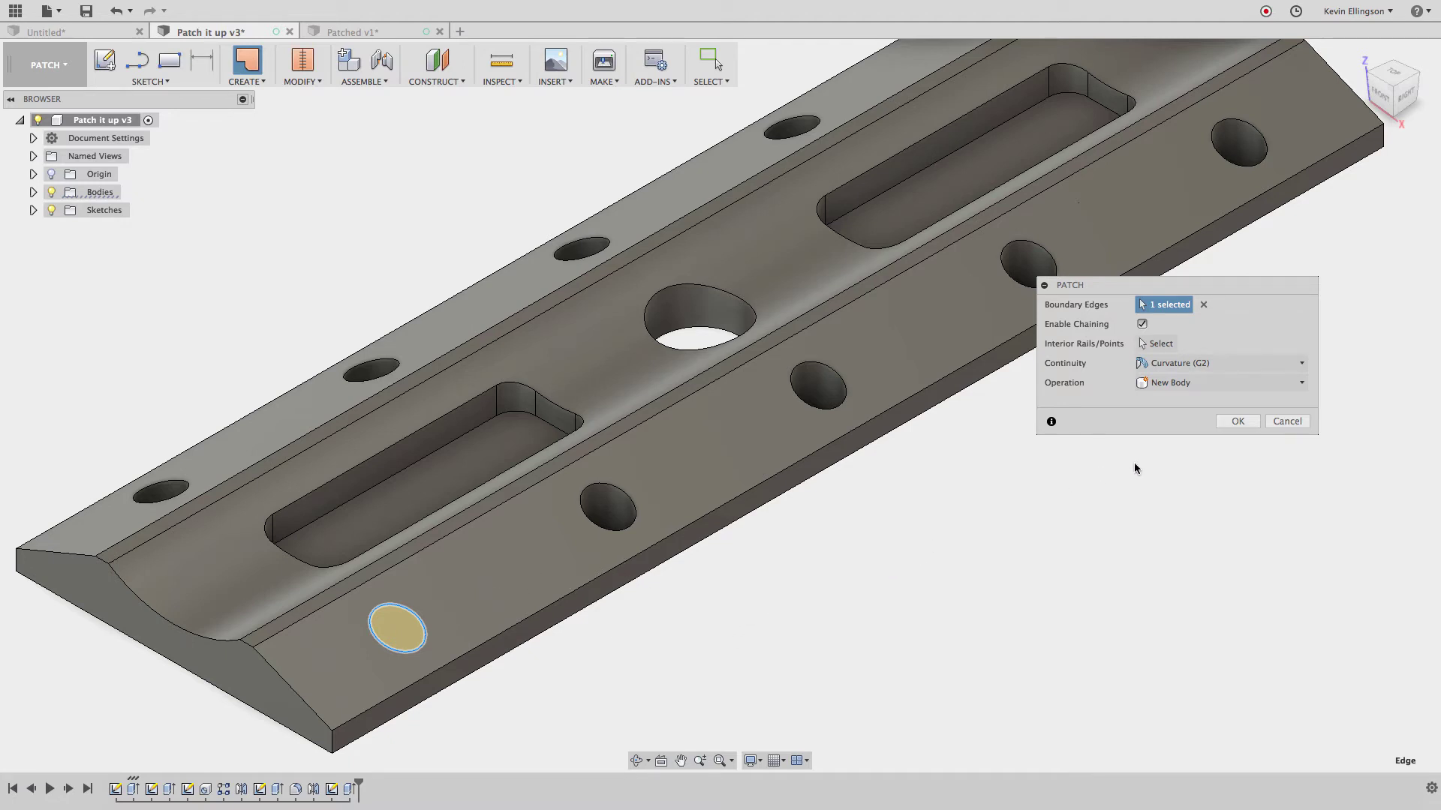
{"action": "left_click", "coordinate": [1236, 421]}
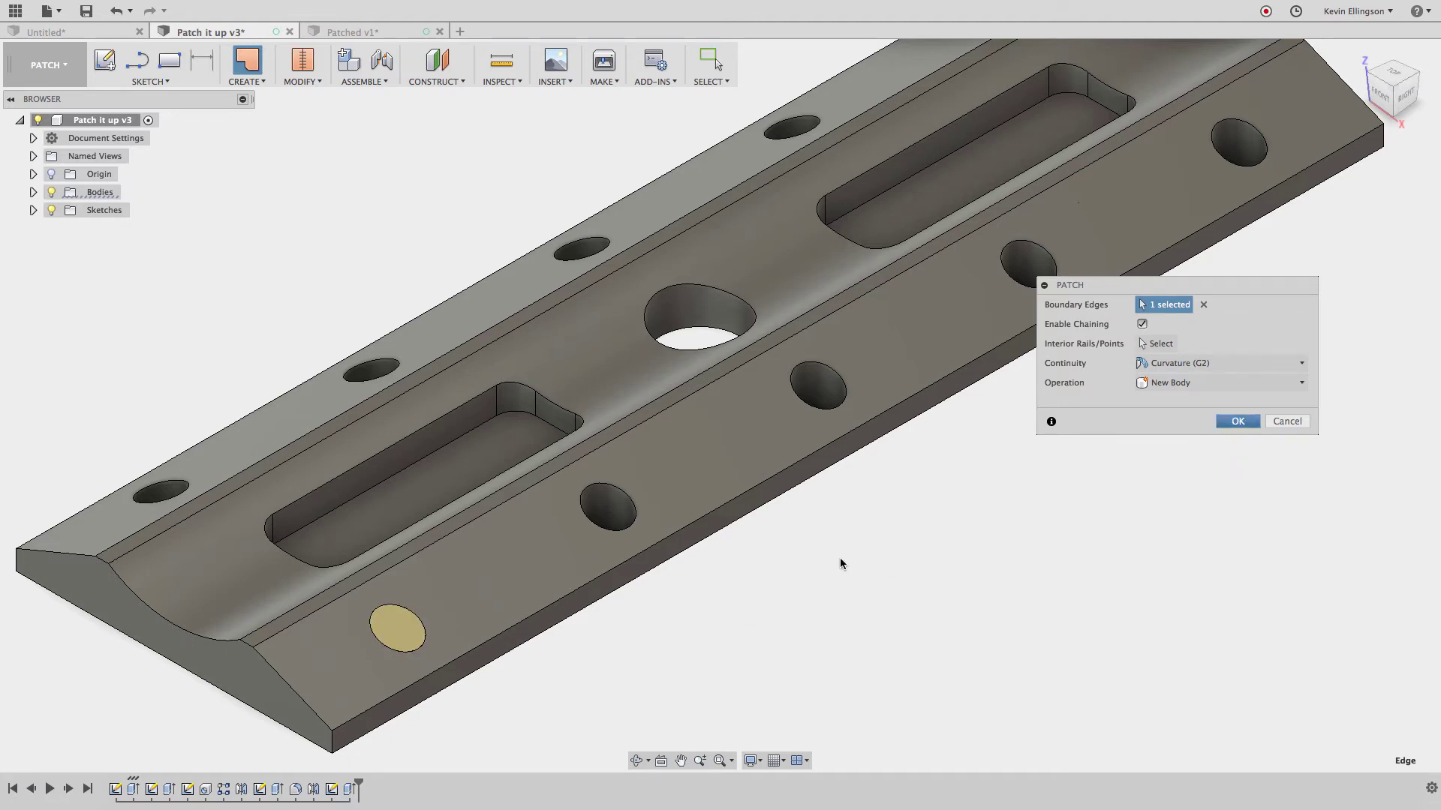
Repeat Patch to cap the second and third side holes
{"action": "right_click", "coordinate": [767, 592]}
{"action": "left_click", "coordinate": [771, 542]}
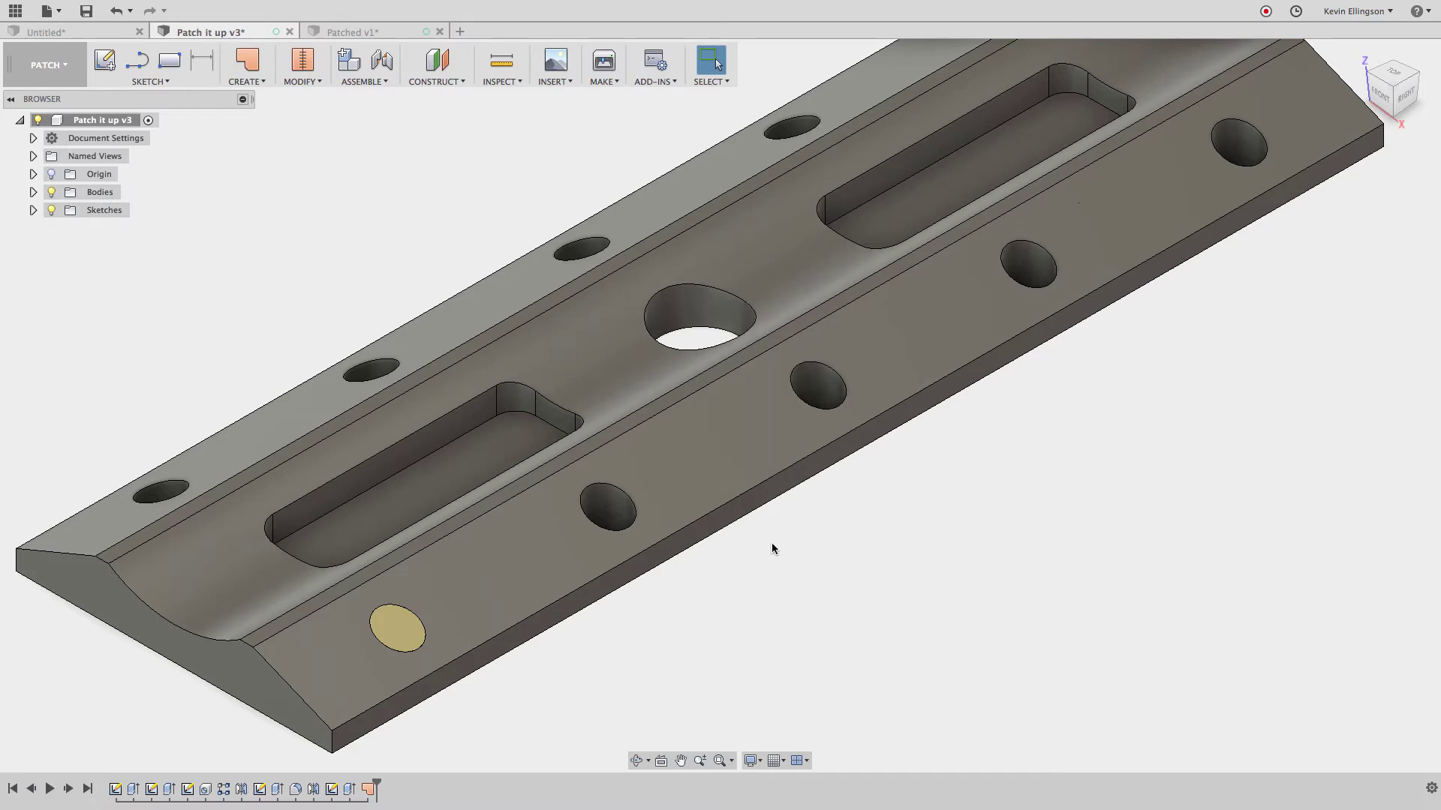
{"action": "left_click", "coordinate": [611, 512]}
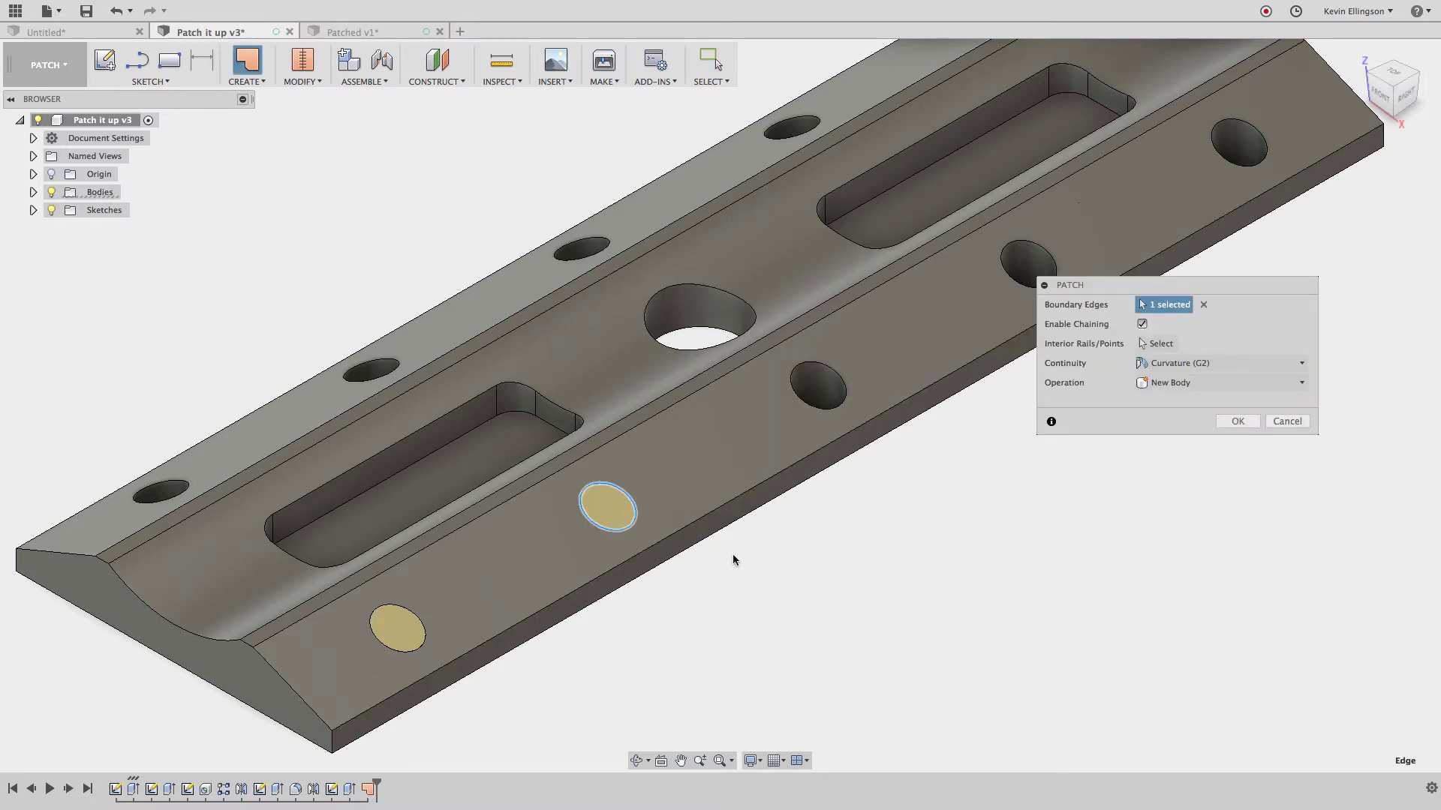
{"action": "right_click", "coordinate": [733, 559]}
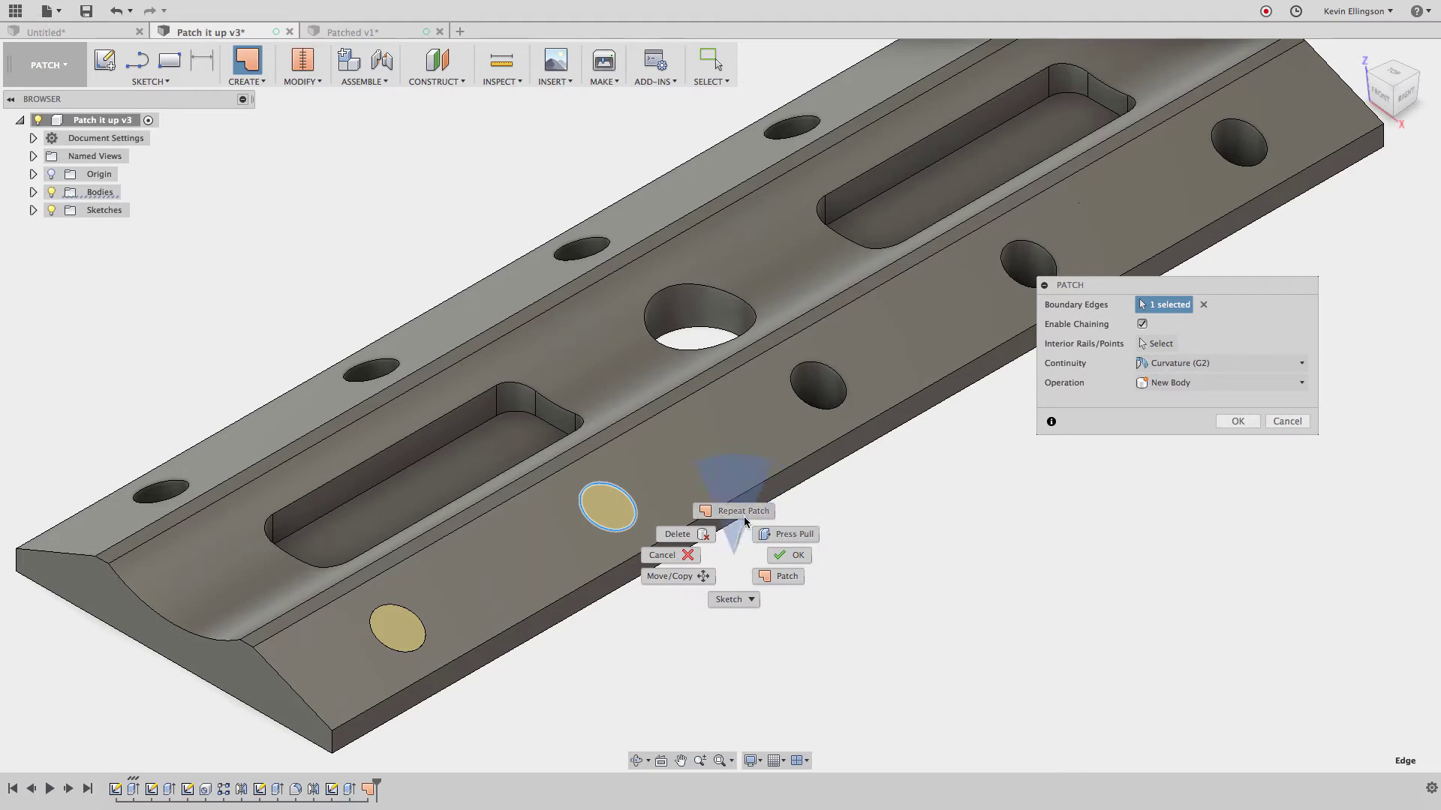
{"action": "left_click", "coordinate": [745, 521]}
{"action": "middle_click_drag", "start_coordinate": [833, 540], "coordinate": [721, 589]}
{"action": "right_click", "coordinate": [722, 586]}
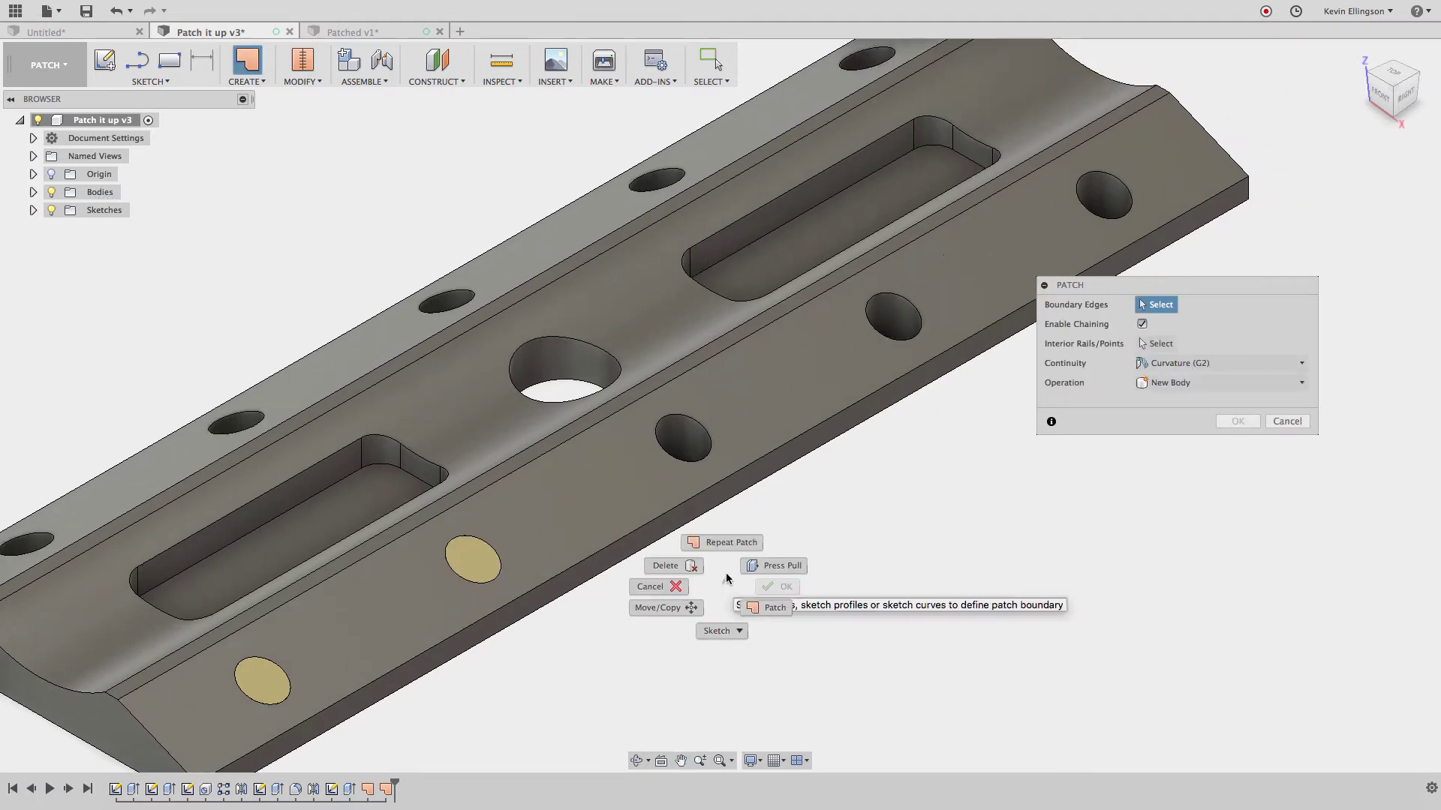
{"action": "left_click", "coordinate": [729, 550]}
{"action": "left_click", "coordinate": [683, 439]}
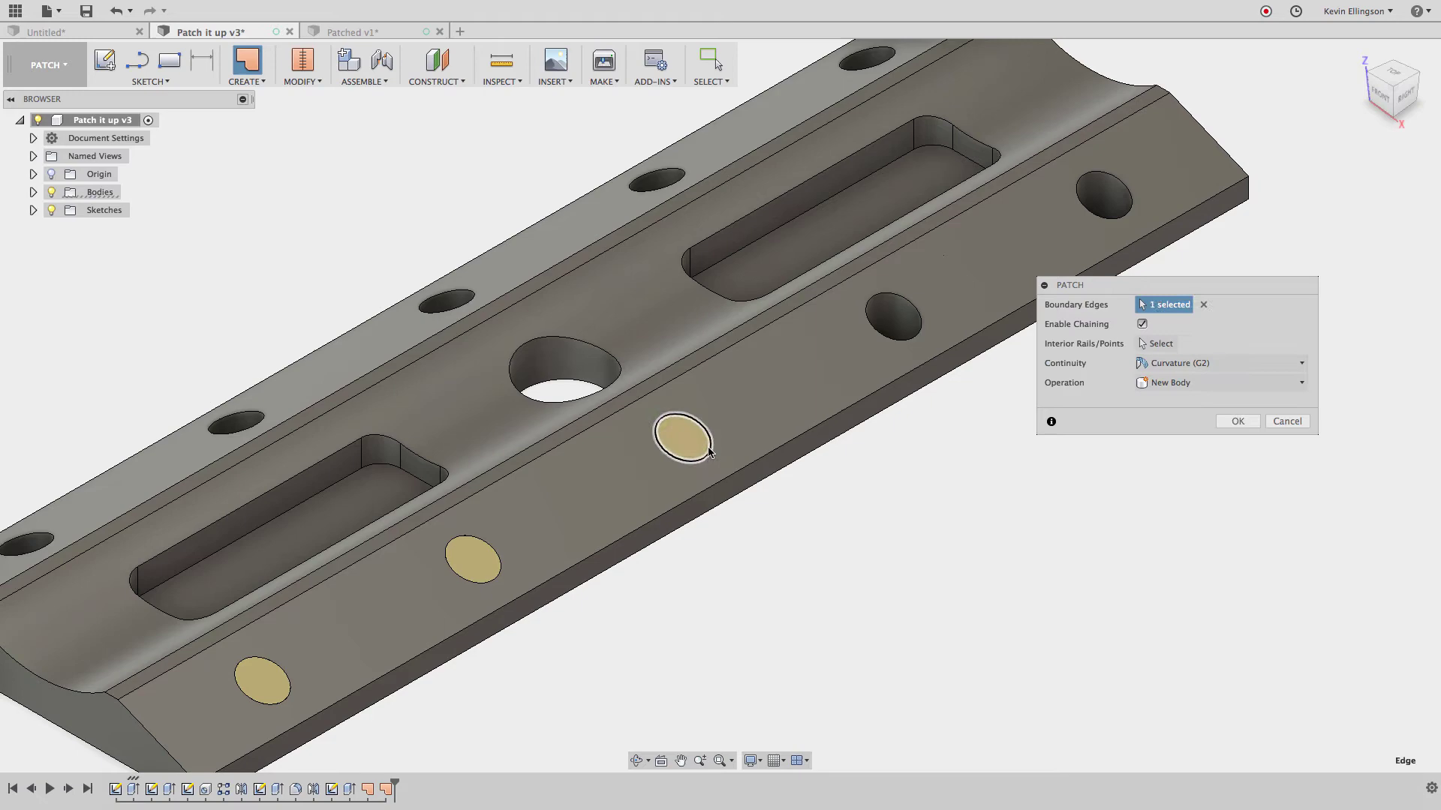
{"action": "right_click", "coordinate": [767, 506]}
{"action": "left_click", "coordinate": [773, 518]}
Cap one of the top-edge holes with another repeated patch
{"action": "scroll", "coordinate": [825, 481], "scroll_direction": "down", "scroll_amount": 2}
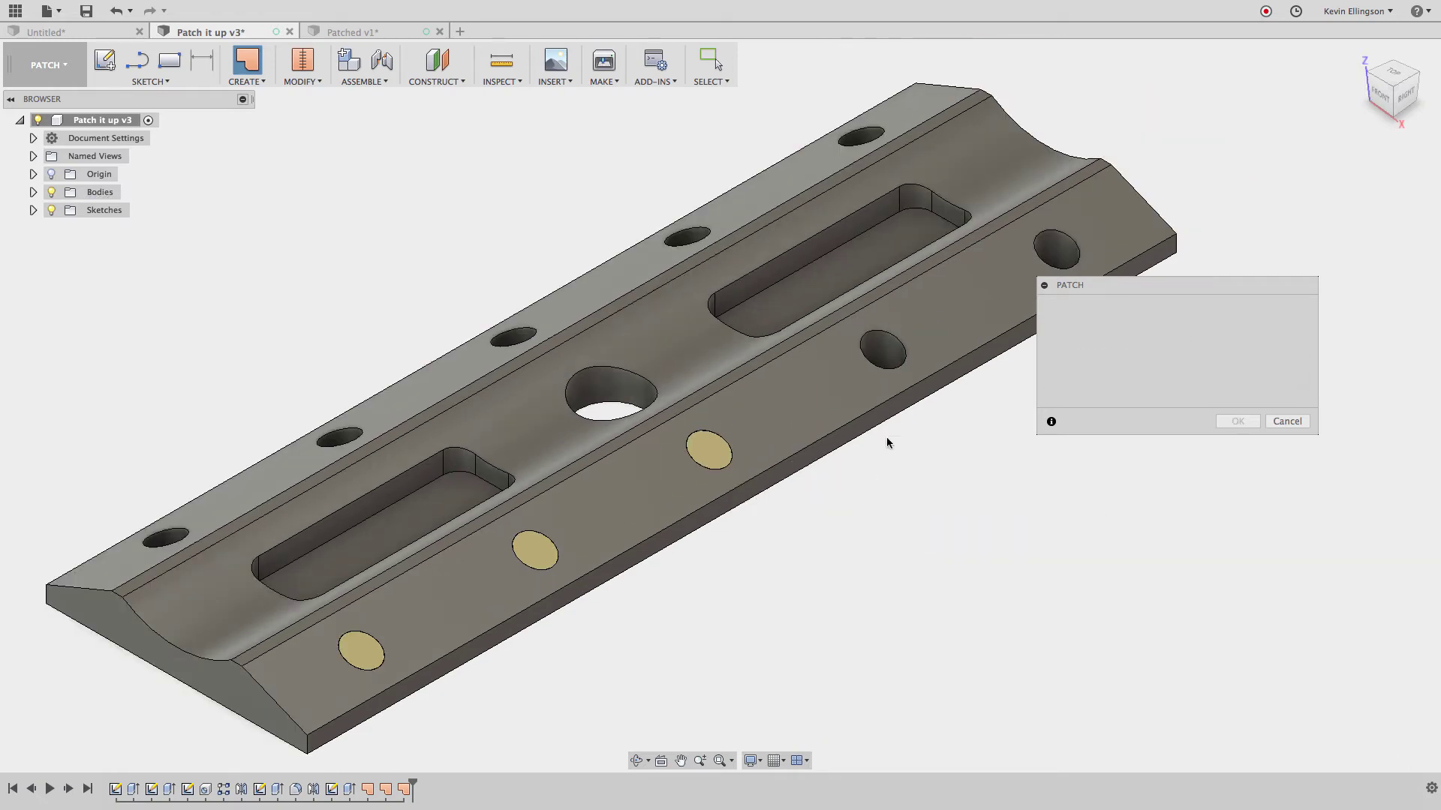
{"action": "middle_click_drag", "start_coordinate": [933, 447], "coordinate": [888, 476]}
{"action": "left_click", "coordinate": [651, 196]}
{"action": "right_click", "coordinate": [402, 273]}
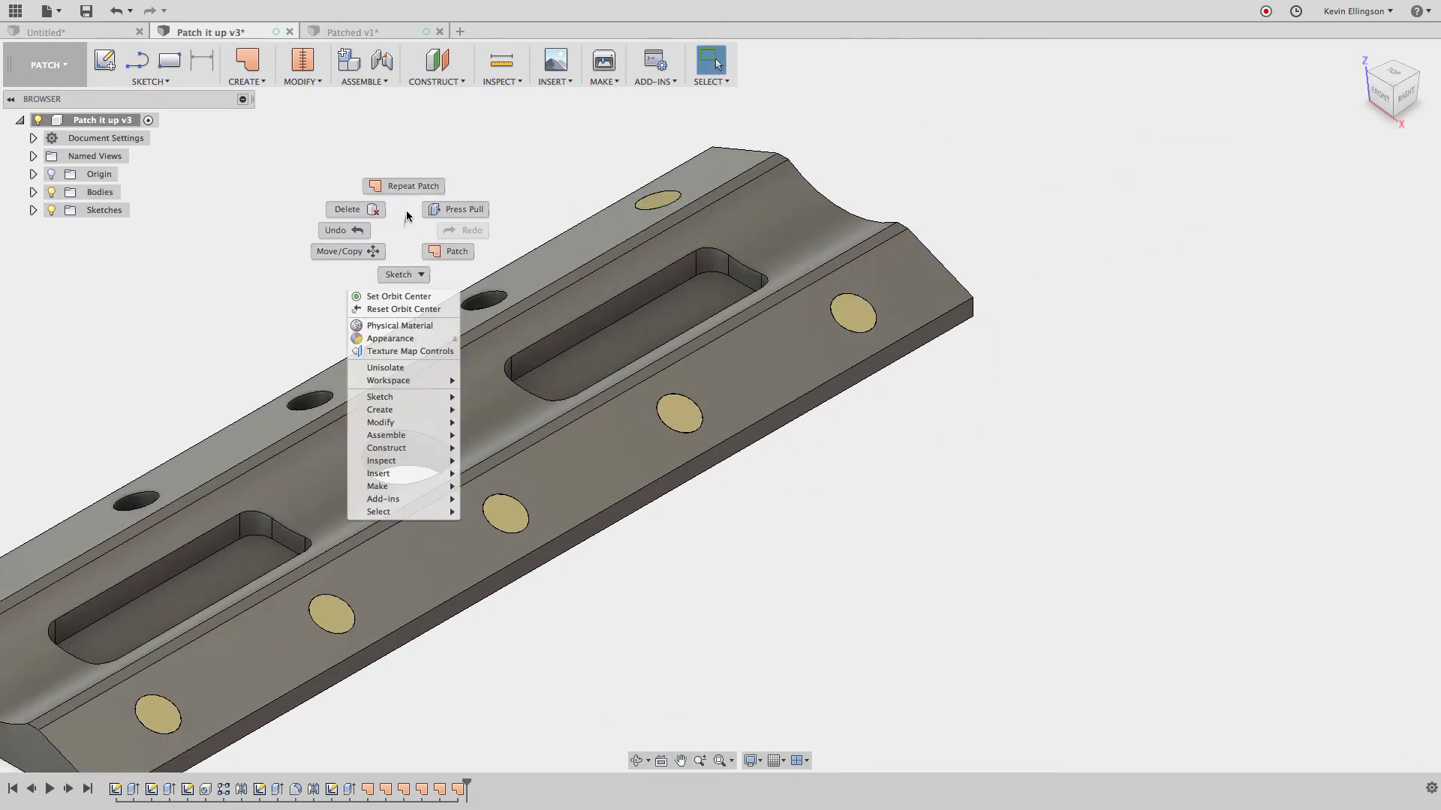
{"action": "left_click", "coordinate": [496, 257]}
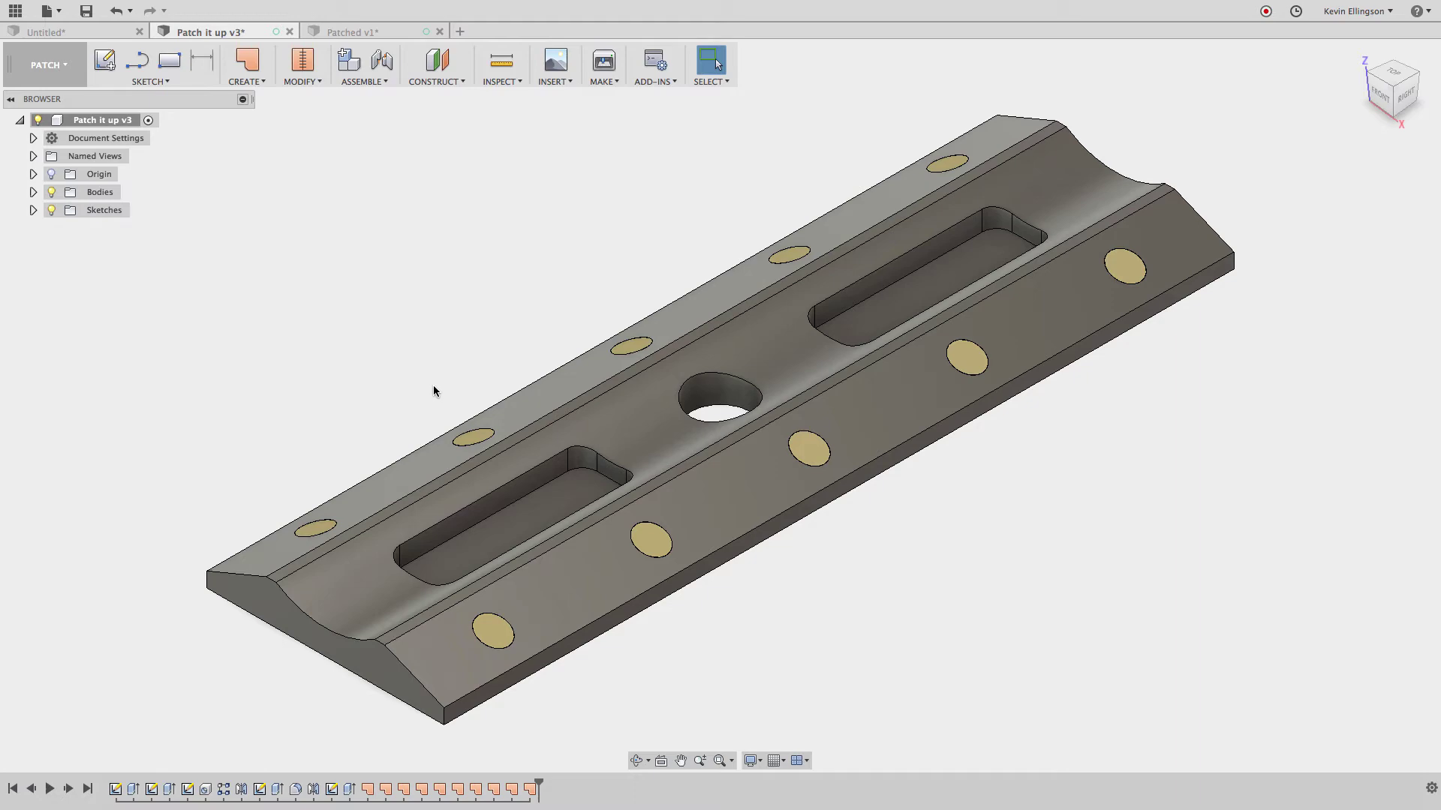
Start a patch on the left pocket's rim with Connected (G0) continuity
{"action": "scroll", "coordinate": [393, 570], "scroll_direction": "up", "scroll_amount": 3}
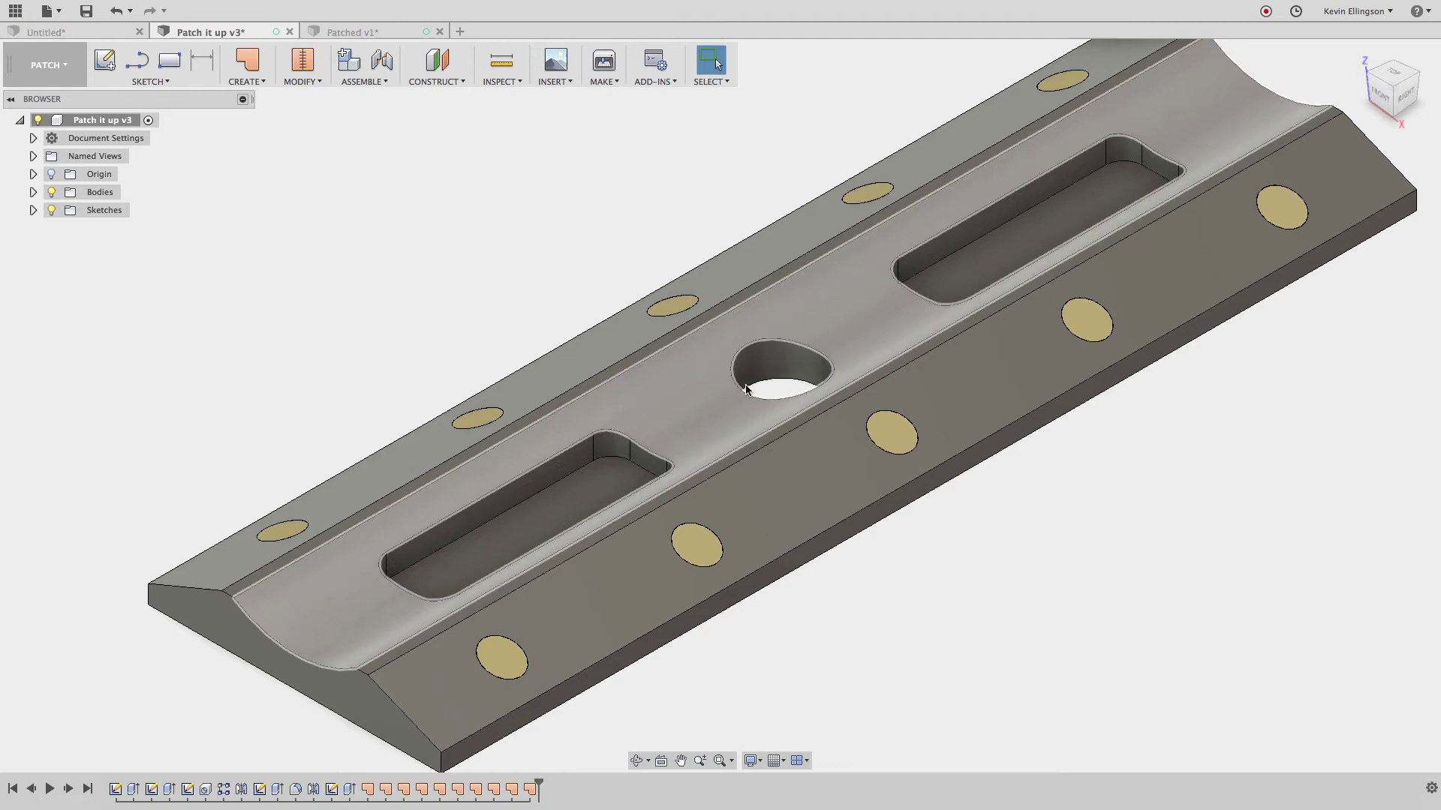
{"action": "scroll", "coordinate": [387, 357], "scroll_direction": "down", "scroll_amount": 3}
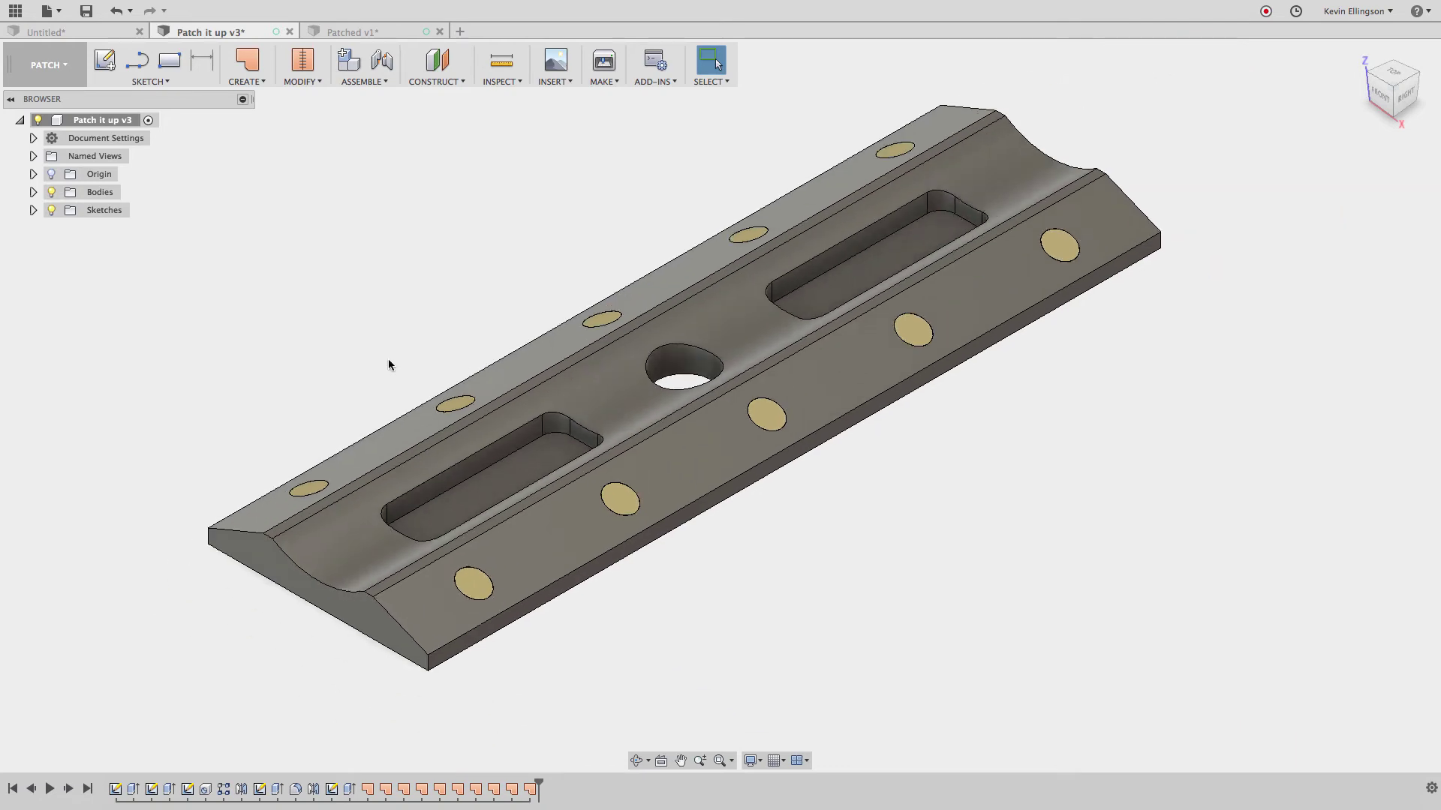
{"action": "left_click", "coordinate": [265, 83]}
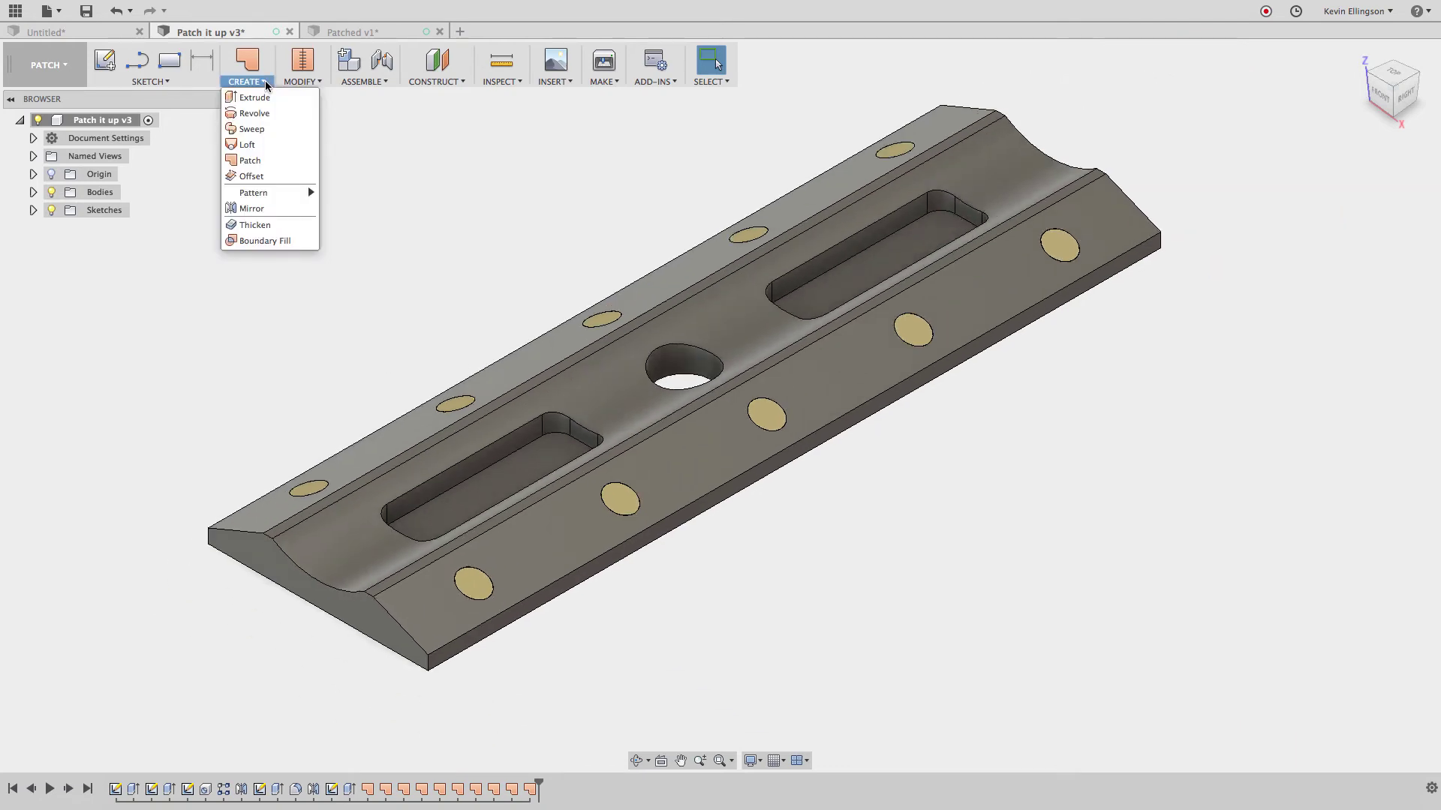
{"action": "left_click", "coordinate": [250, 159]}
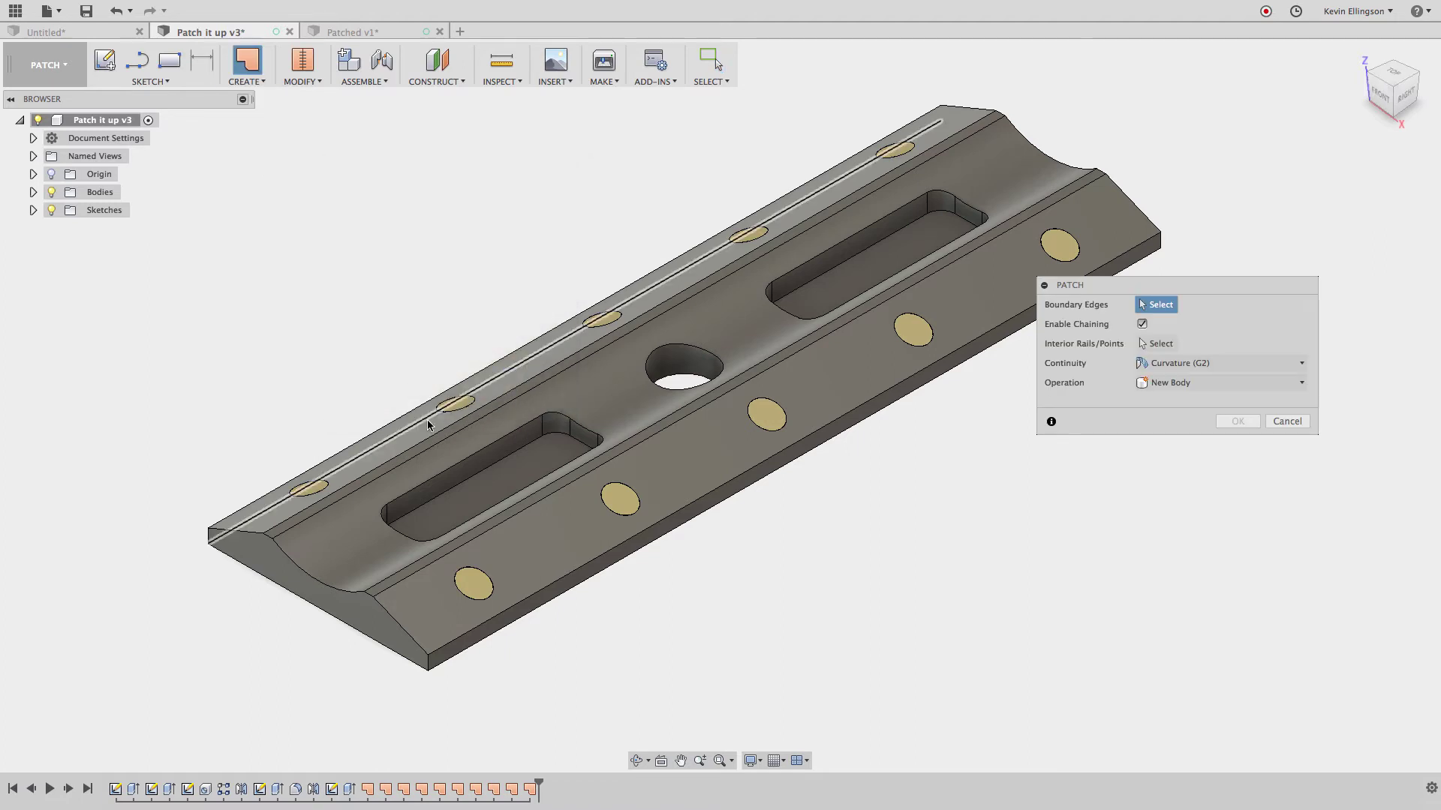
{"action": "left_click", "coordinate": [458, 463]}
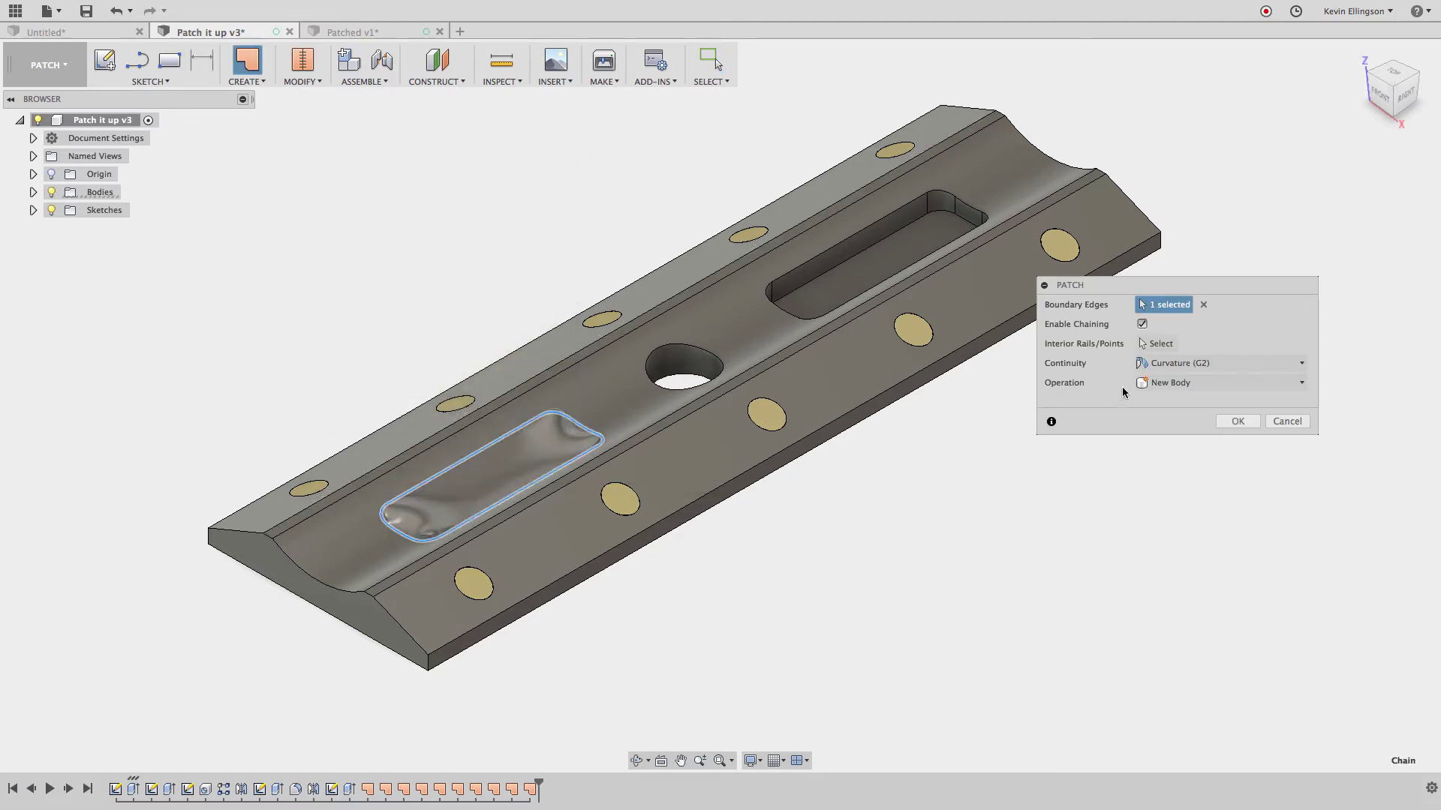
{"action": "left_click", "coordinate": [1152, 373]}
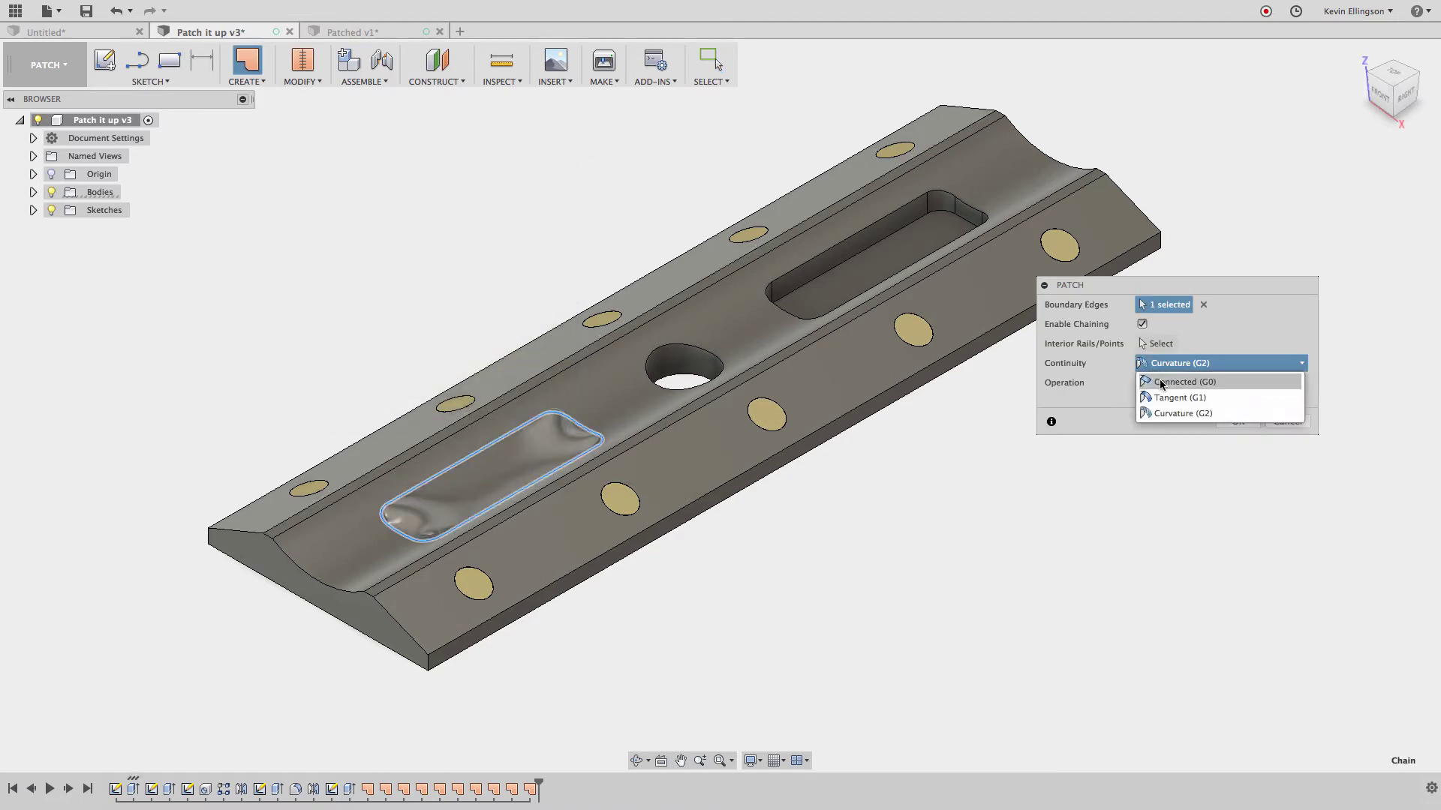
{"action": "left_click", "coordinate": [1163, 380]}
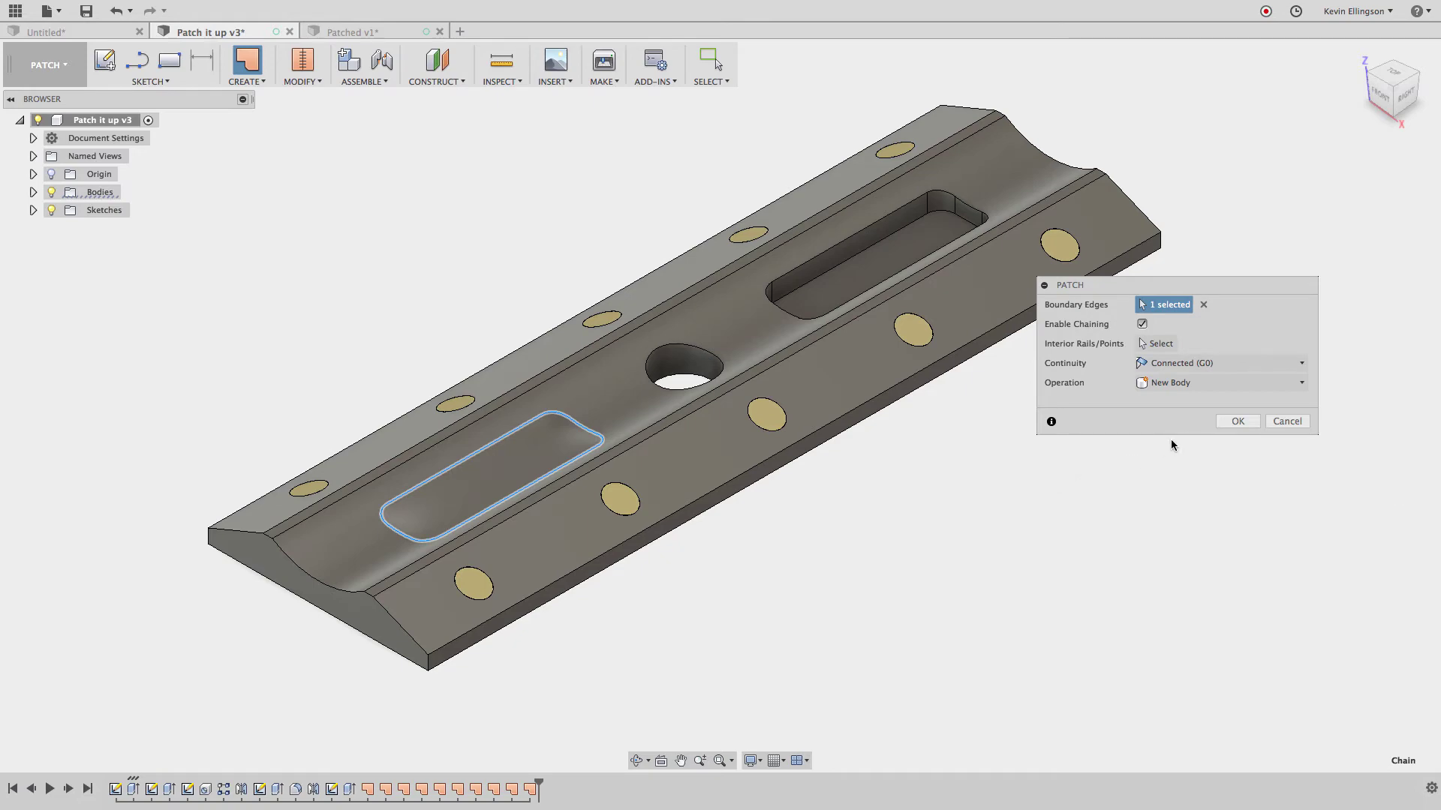
Confirm the patch over the lower pocket opening and zoom in on it
{"action": "left_click", "coordinate": [1228, 421]}
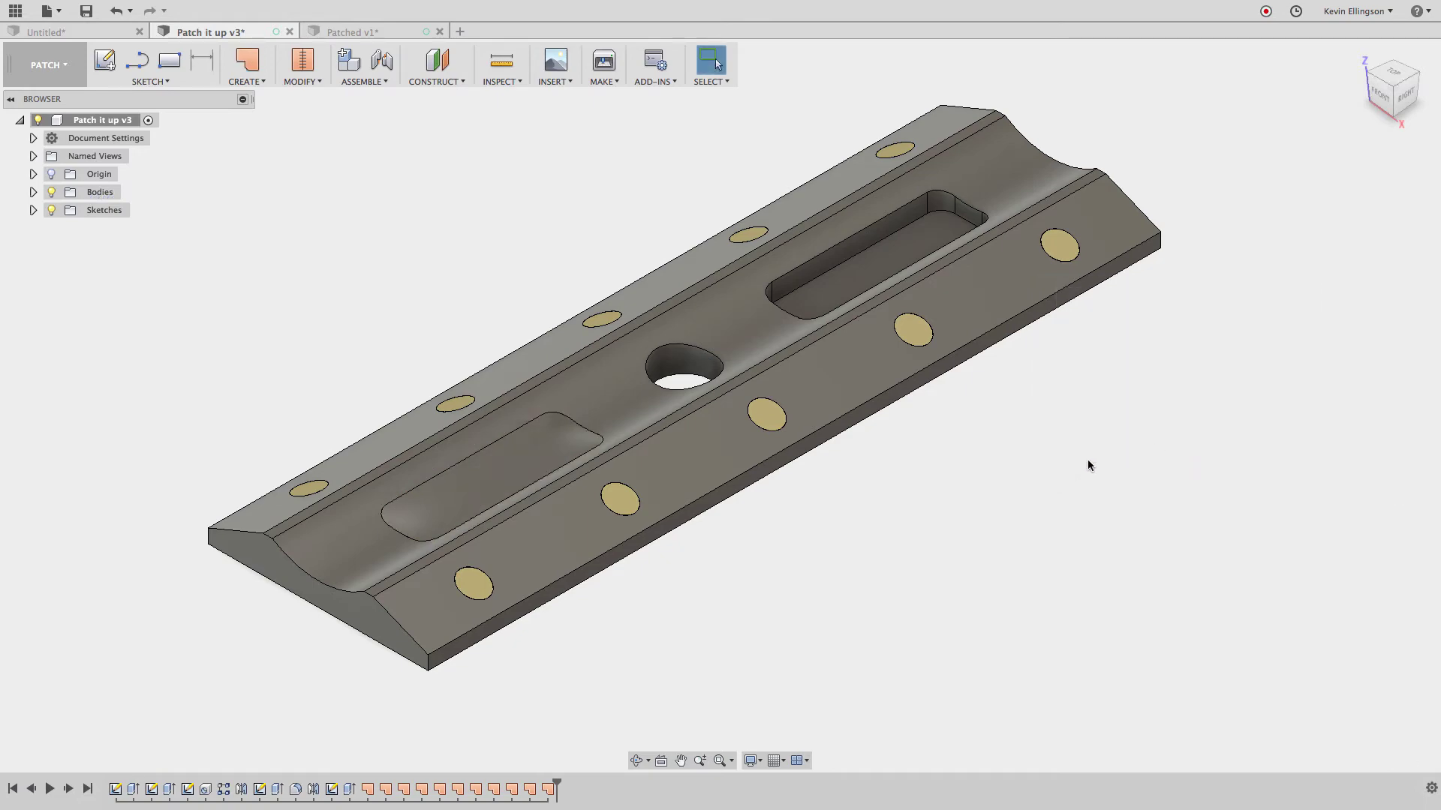
{"action": "scroll", "coordinate": [263, 526], "scroll_direction": "up", "scroll_amount": 4}
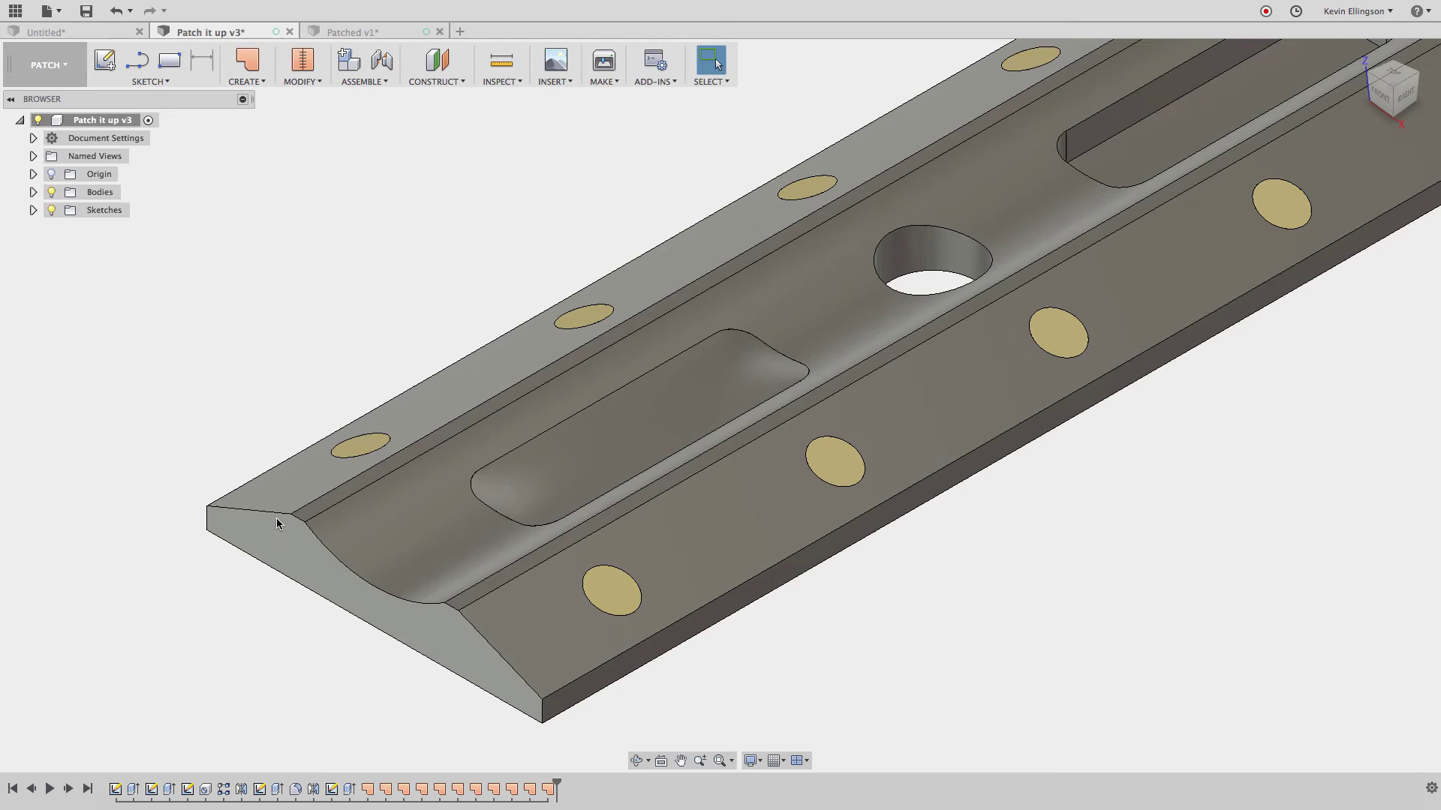
{"action": "left_click", "coordinate": [976, 390]}
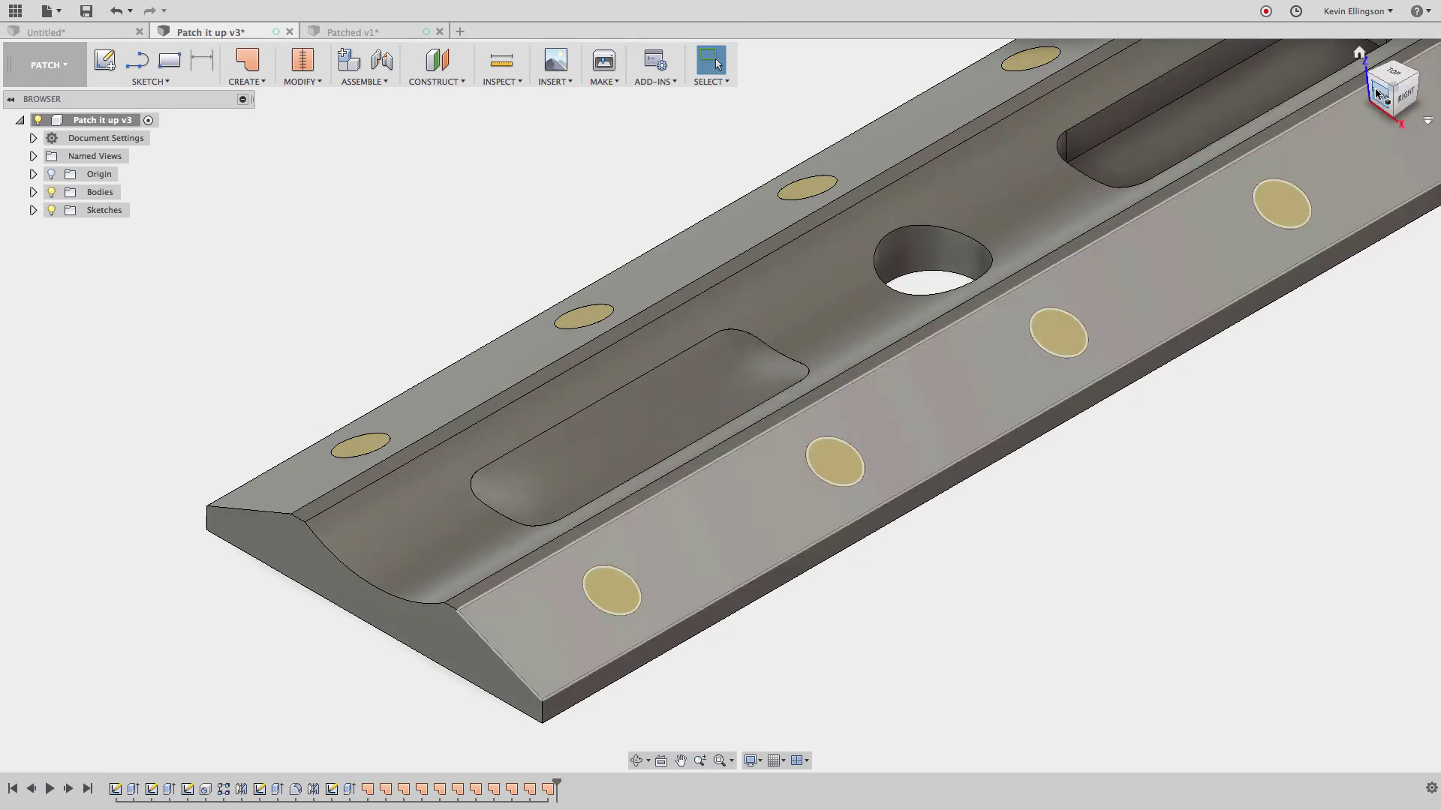
View the part from the FRONT, then orbit and zoom around the patched pocket
{"action": "left_click", "coordinate": [1380, 98]}
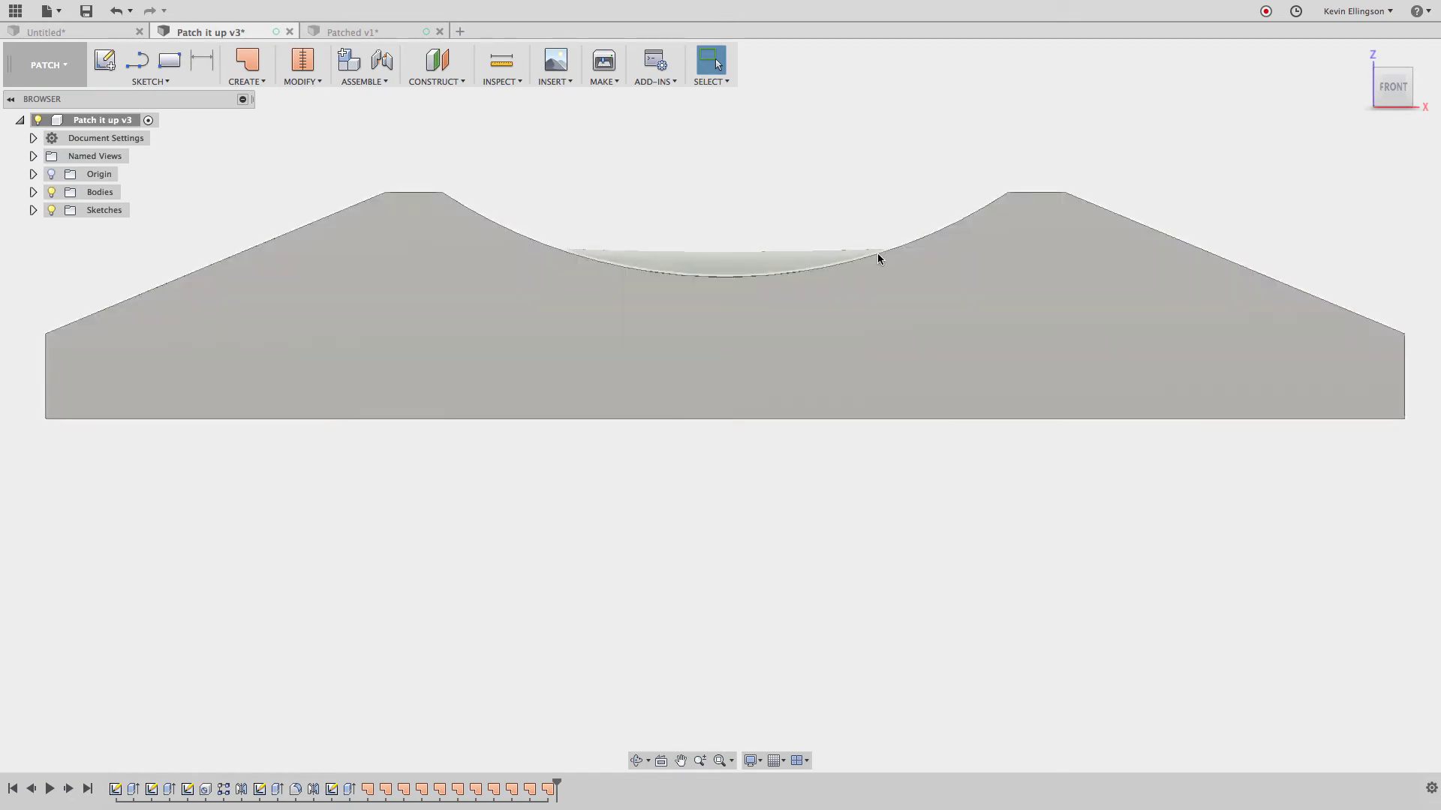
{"action": "scroll", "coordinate": [825, 263], "scroll_direction": "down", "scroll_amount": 3}
{"action": "middle_click_drag", "start_coordinate": [857, 272], "coordinate": [793, 323], "text": "shift"}
{"action": "scroll", "coordinate": [845, 308], "scroll_direction": "up", "scroll_amount": 8}
{"action": "scroll", "coordinate": [841, 312], "scroll_direction": "down", "scroll_amount": 5}
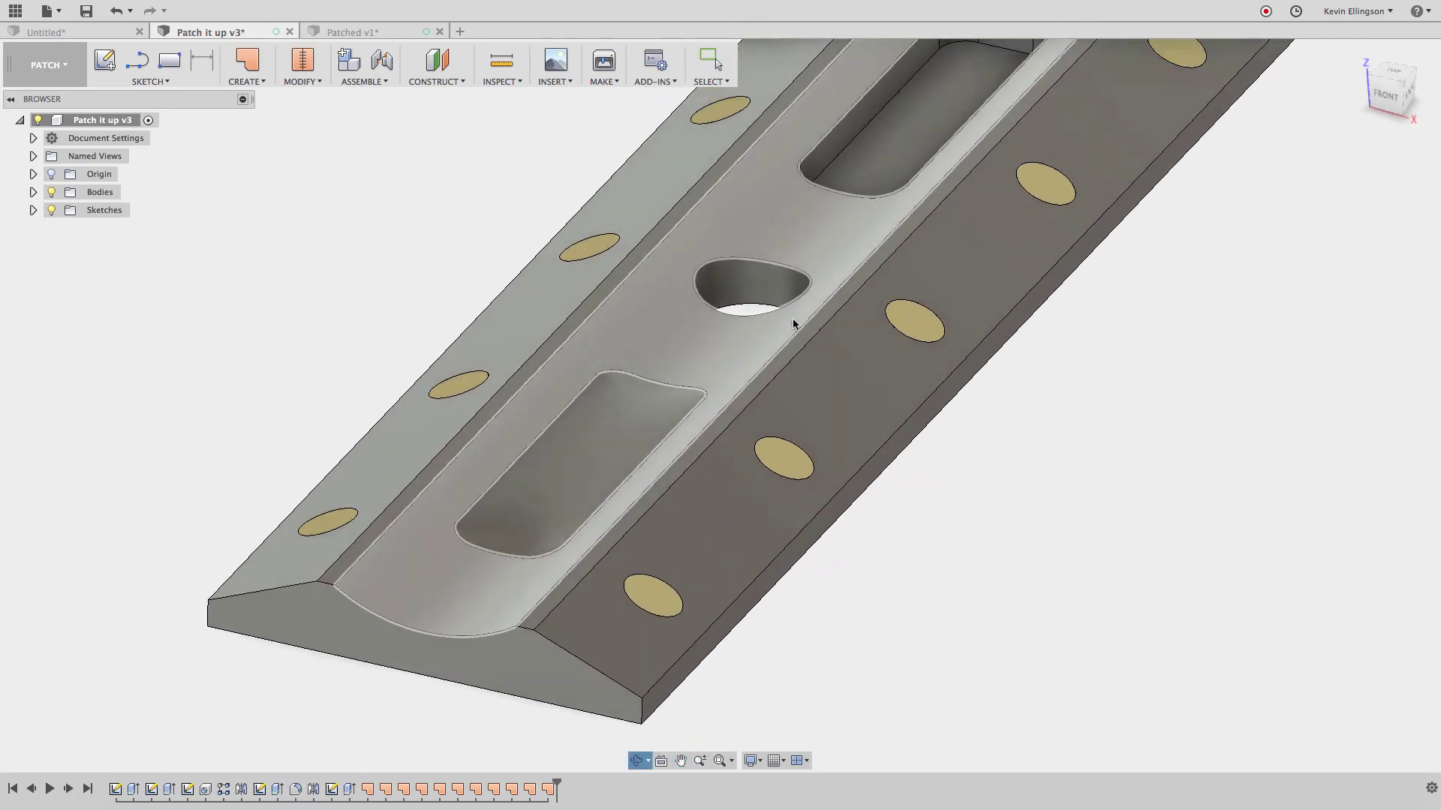
Apply a Zebra Analysis to the solid body and pocket patch, then orbit to compare stripes
{"action": "left_click", "coordinate": [514, 83]}
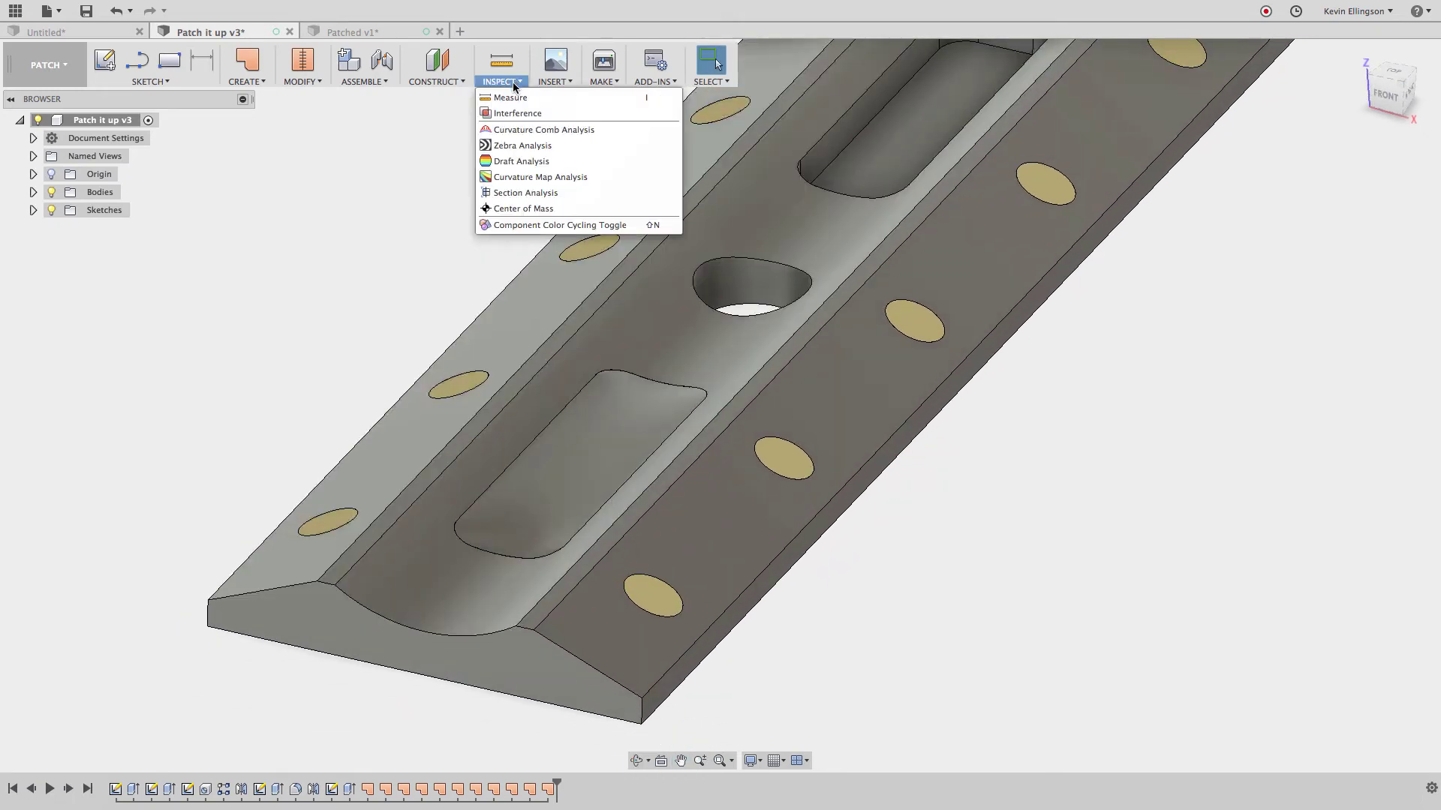
{"action": "left_click", "coordinate": [516, 146]}
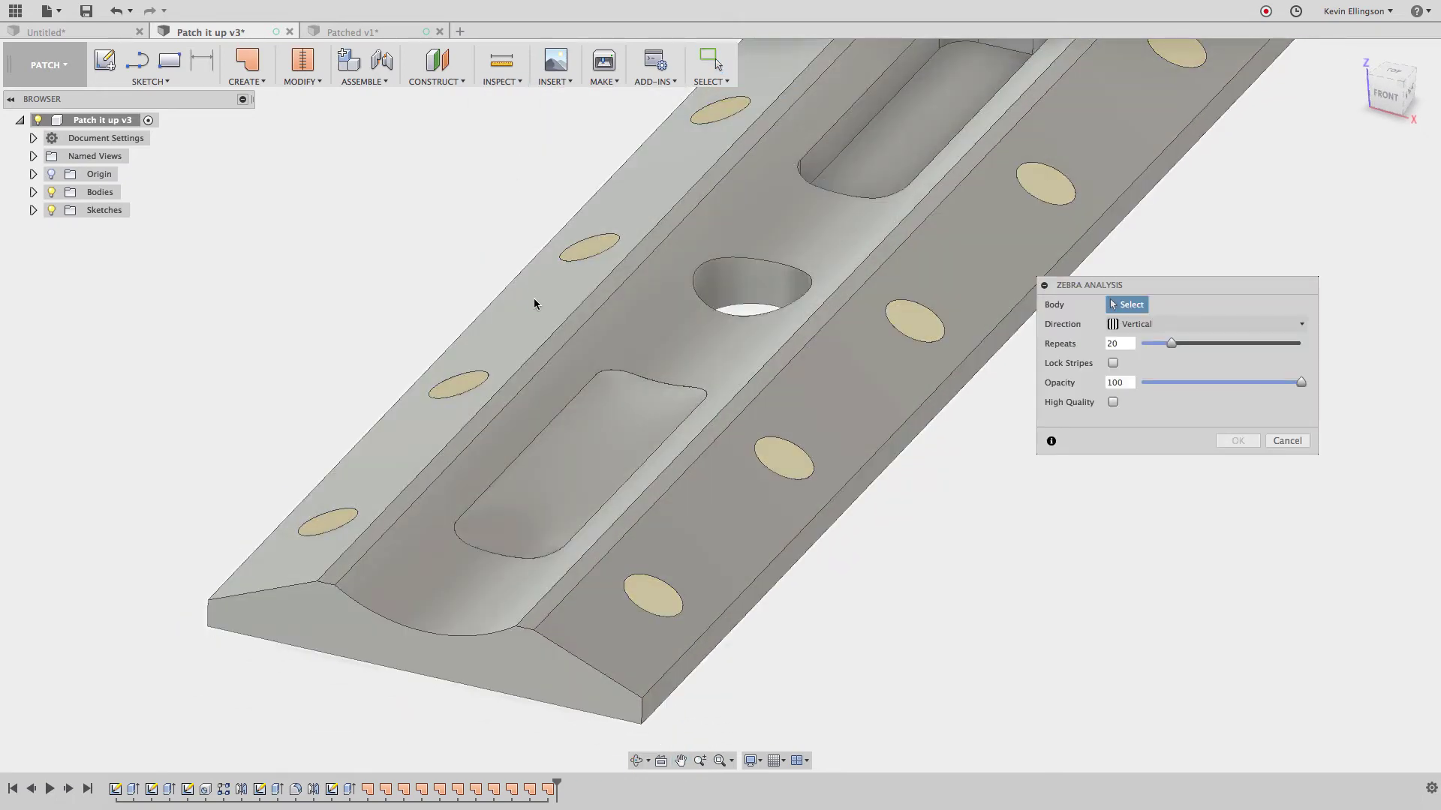
{"action": "left_click", "coordinate": [558, 350]}
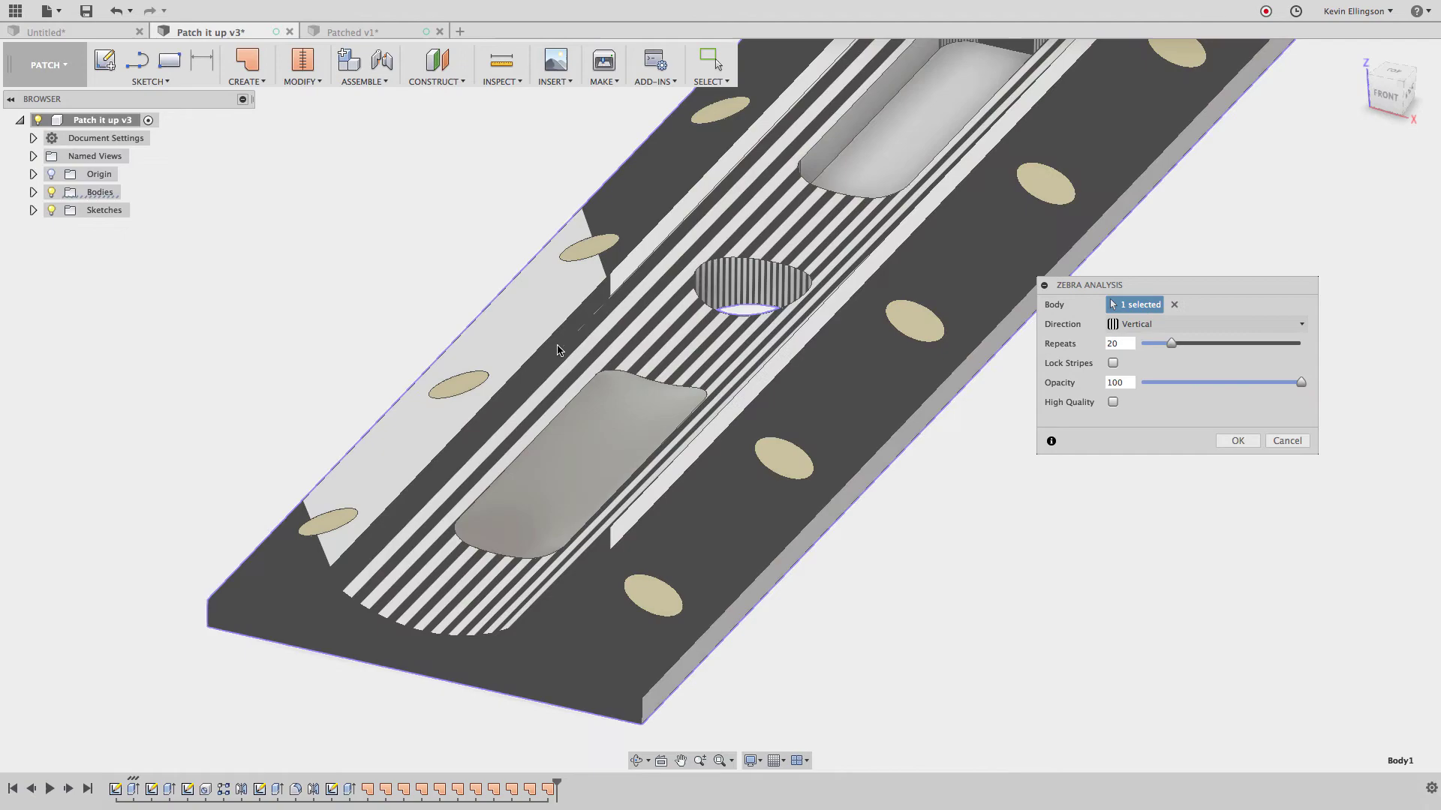
{"action": "left_click", "coordinate": [589, 406]}
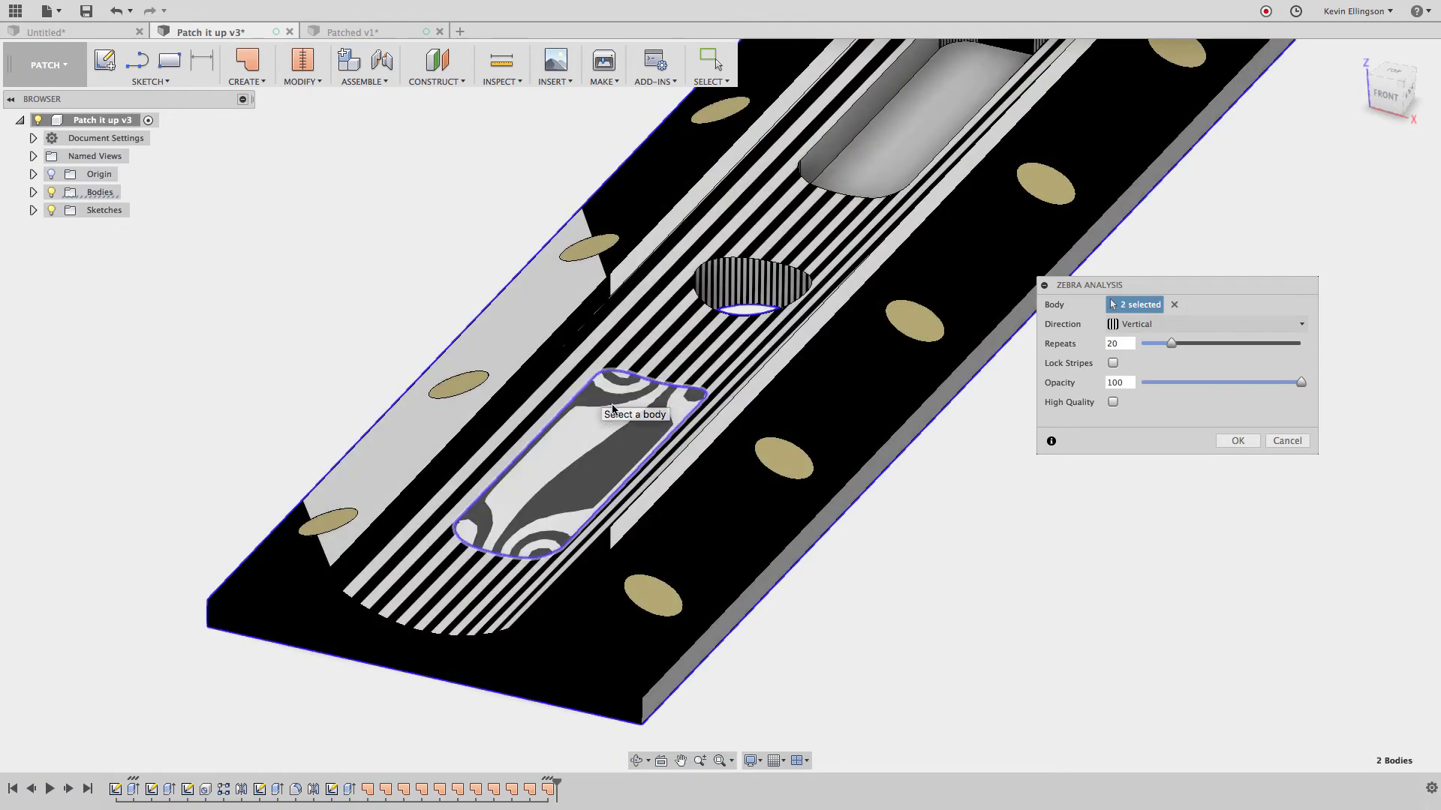
{"action": "left_click", "coordinate": [1219, 444]}
{"action": "middle_click_drag", "start_coordinate": [1022, 457], "coordinate": [956, 448], "text": "shift"}
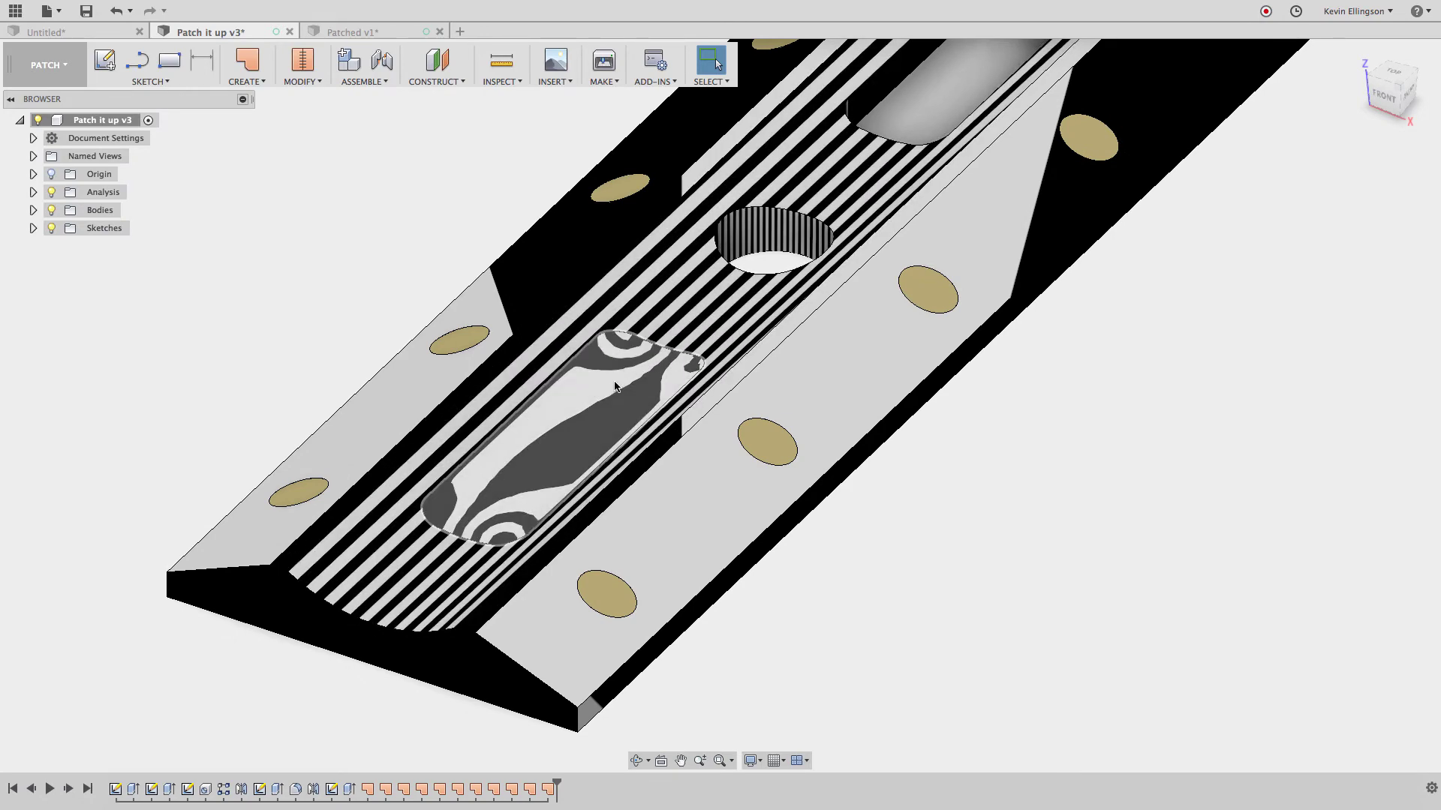
{"action": "scroll", "coordinate": [912, 497], "scroll_direction": "down", "scroll_amount": 3}
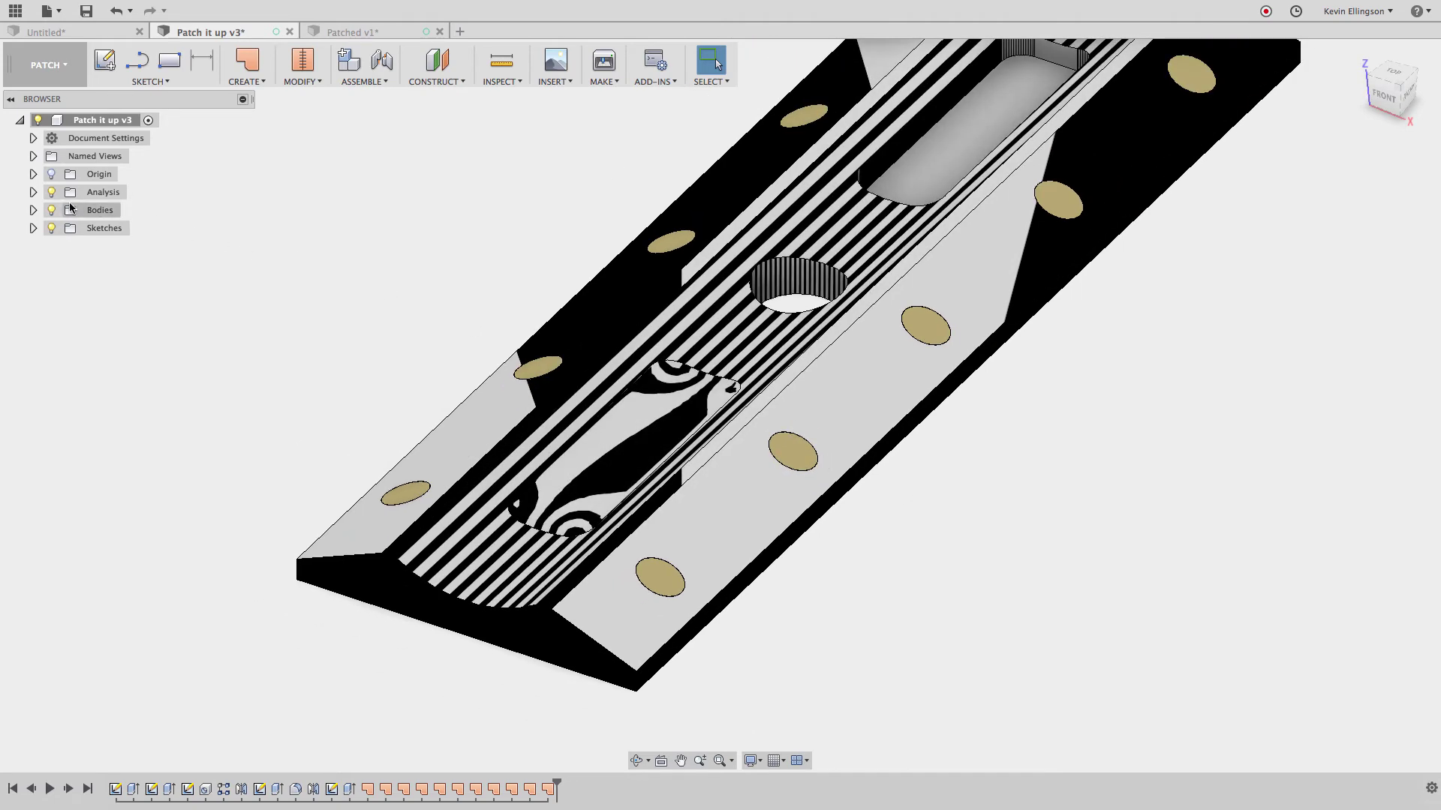
Delete the Zebra1 analysis from the browser's Analysis folder
{"action": "left_click", "coordinate": [33, 193]}
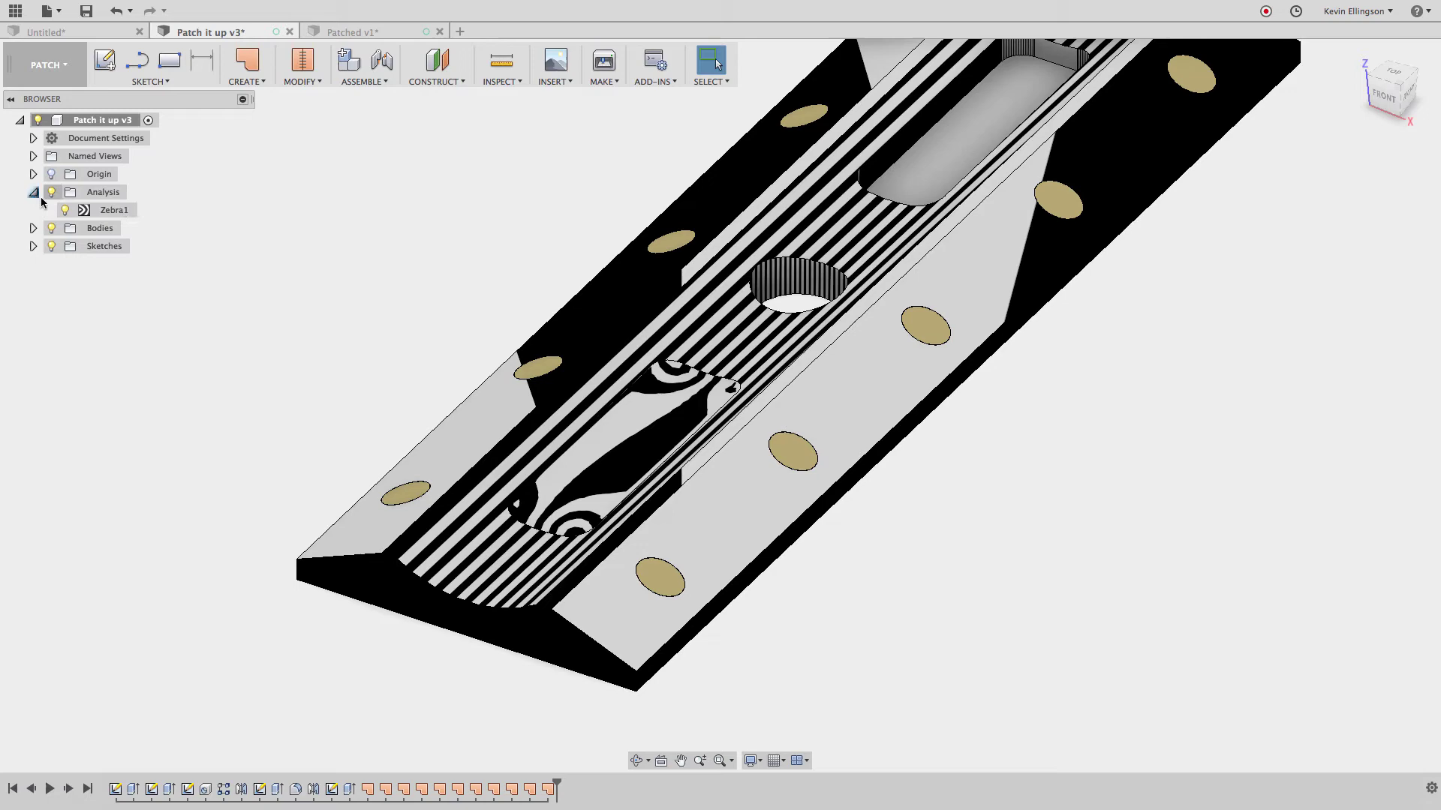
{"action": "left_click", "coordinate": [81, 211]}
{"action": "right_click", "coordinate": [81, 211]}
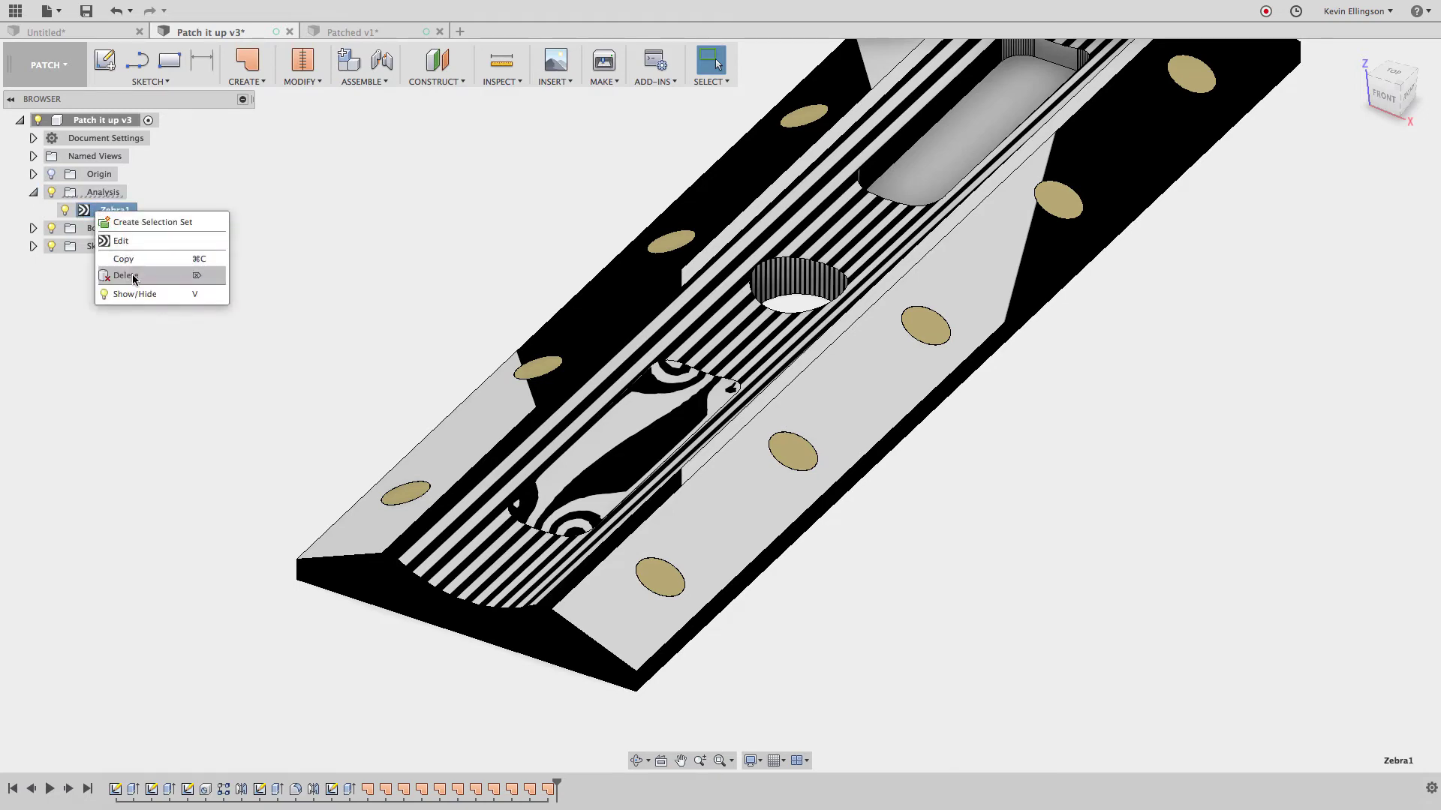
{"action": "left_click", "coordinate": [192, 272]}
Fit the plate in view and delete the last patch feature from the timeline
{"action": "key", "text": "F6"}
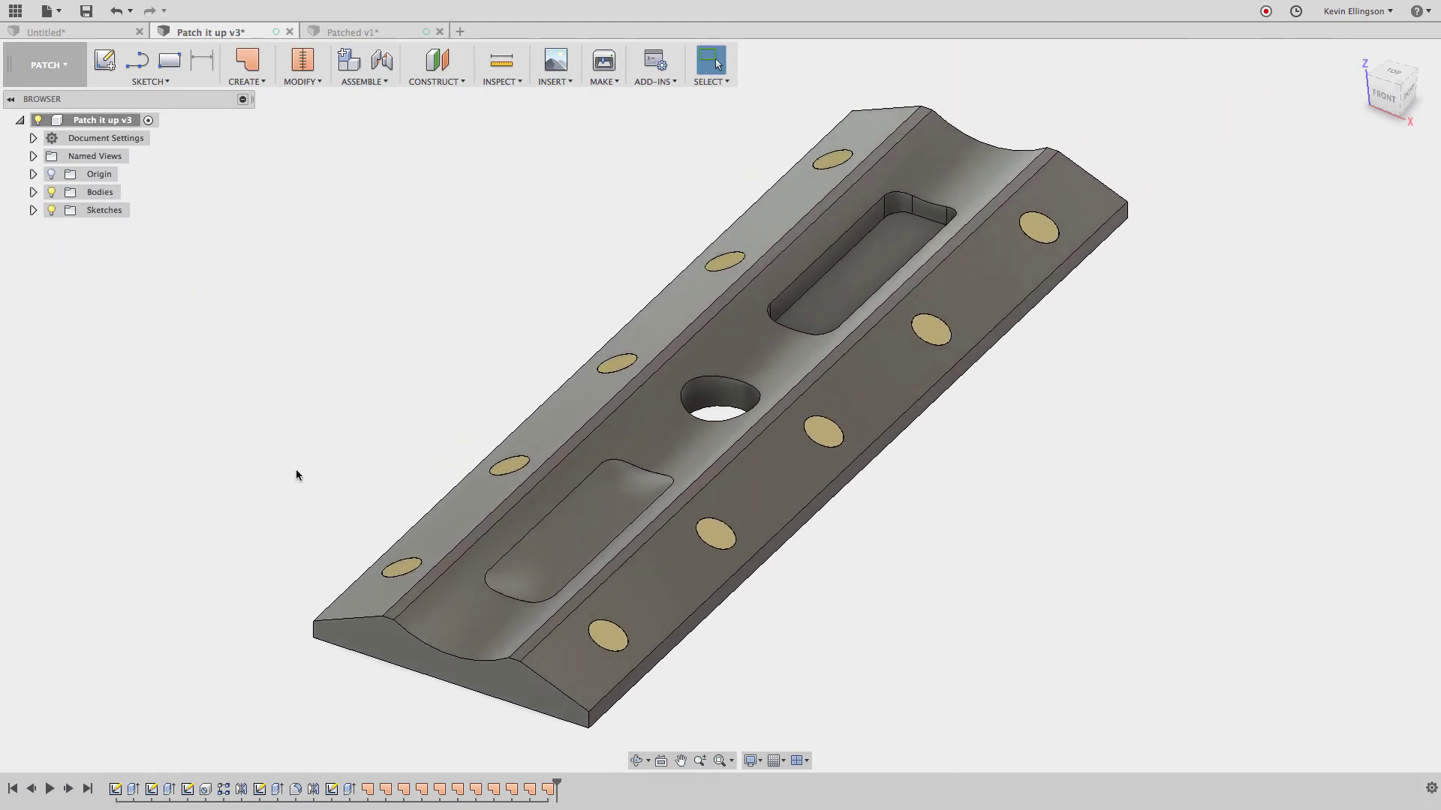
{"action": "right_click", "coordinate": [547, 787]}
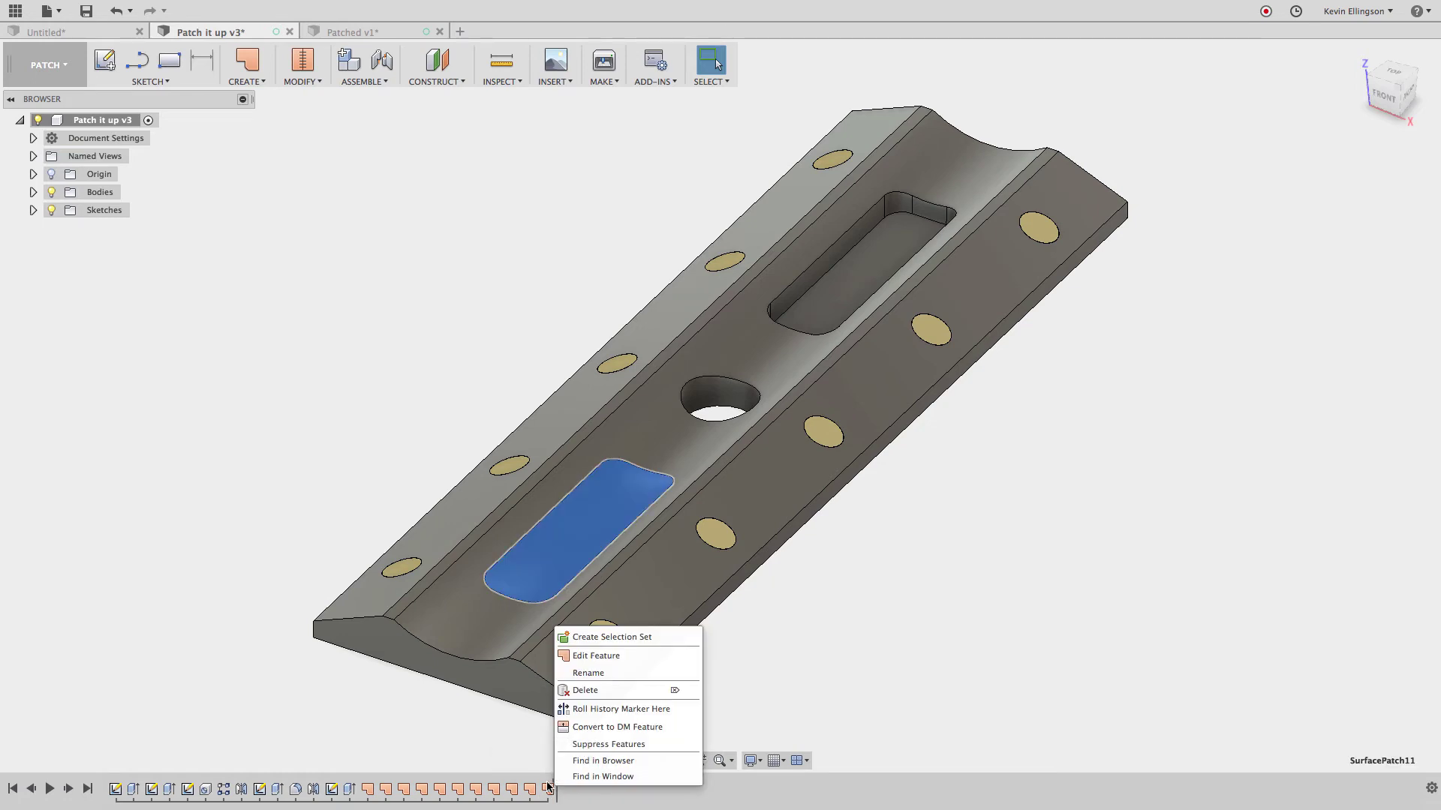
{"action": "left_click", "coordinate": [585, 690]}
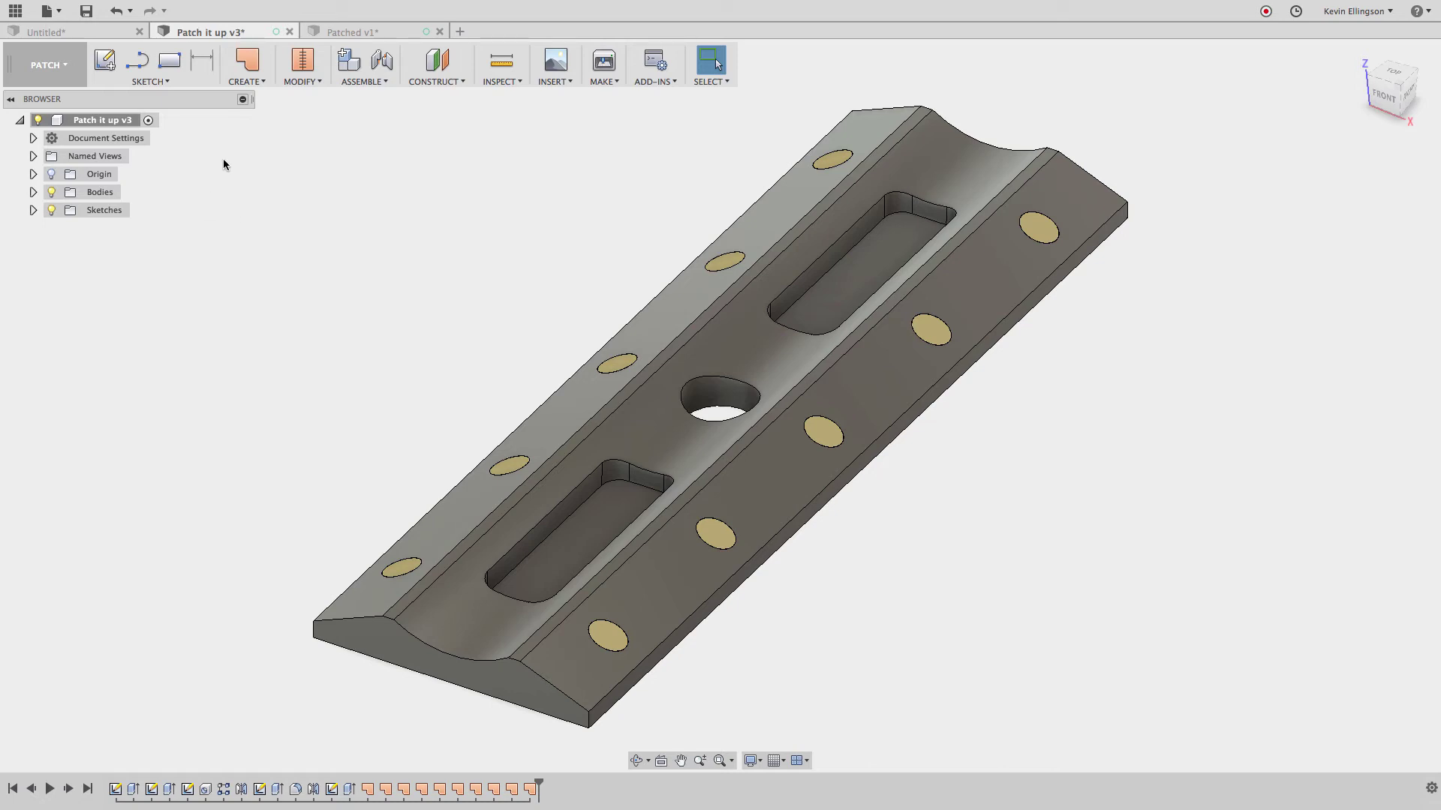
Create an Offset surface of the curved channel faces at 0.00 in distance
{"action": "left_click", "coordinate": [253, 83]}
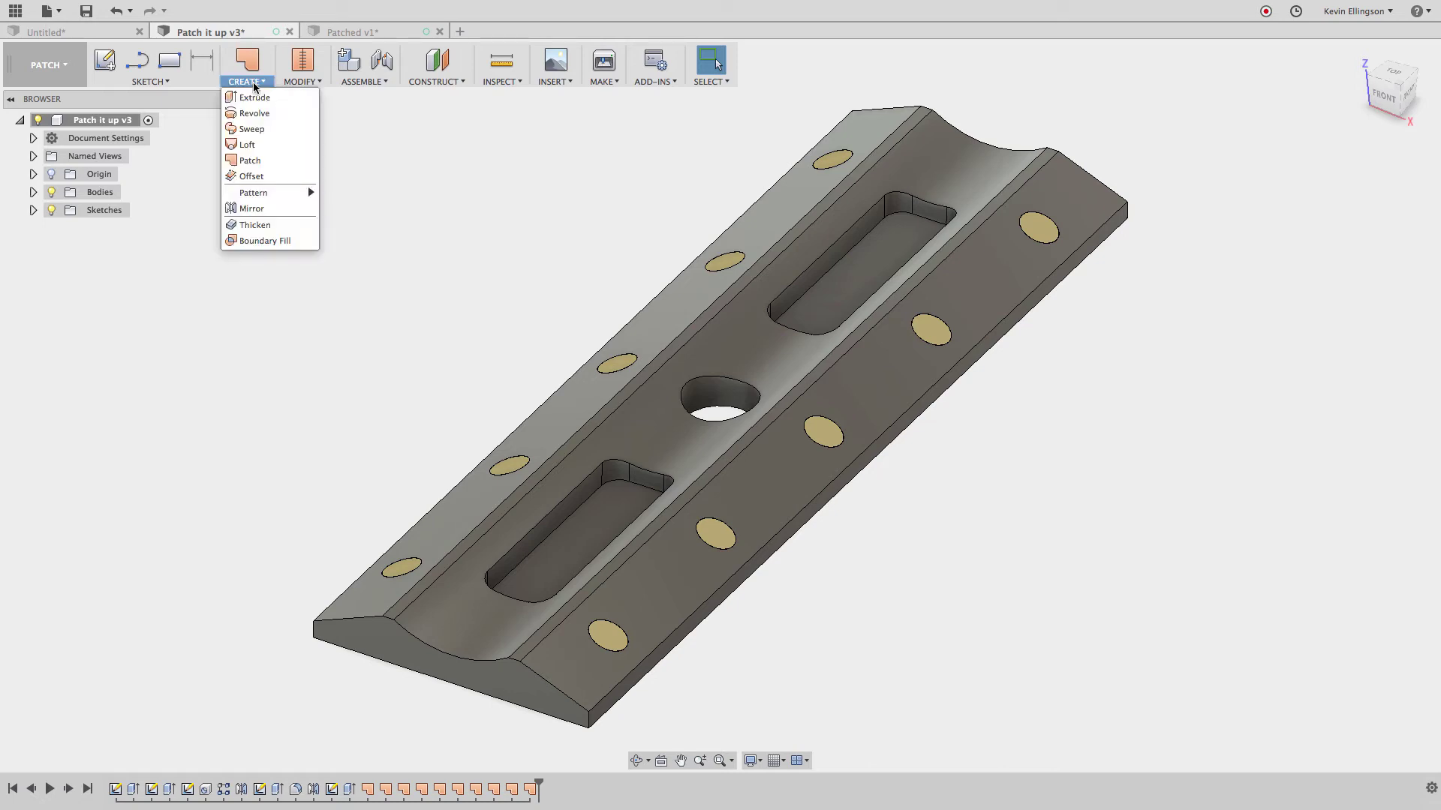
{"action": "left_click", "coordinate": [252, 176]}
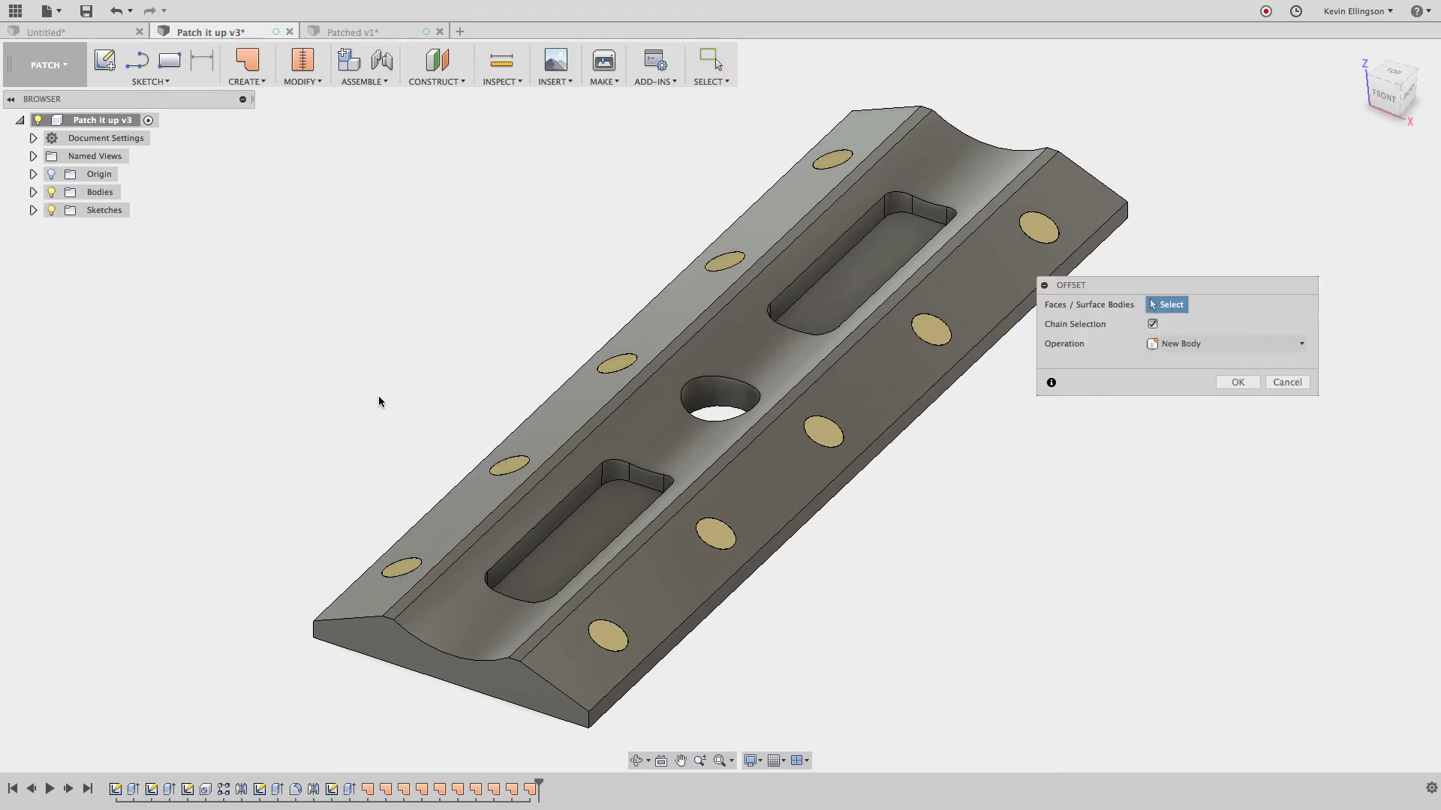
{"action": "left_click", "coordinate": [472, 578]}
{"action": "mouse_move", "coordinate": [473, 579]}
{"action": "left_mouse_down"}
{"action": "mouse_move", "coordinate": [486, 535]}
{"action": "mouse_move", "coordinate": [475, 577]}
{"action": "left_mouse_up"}
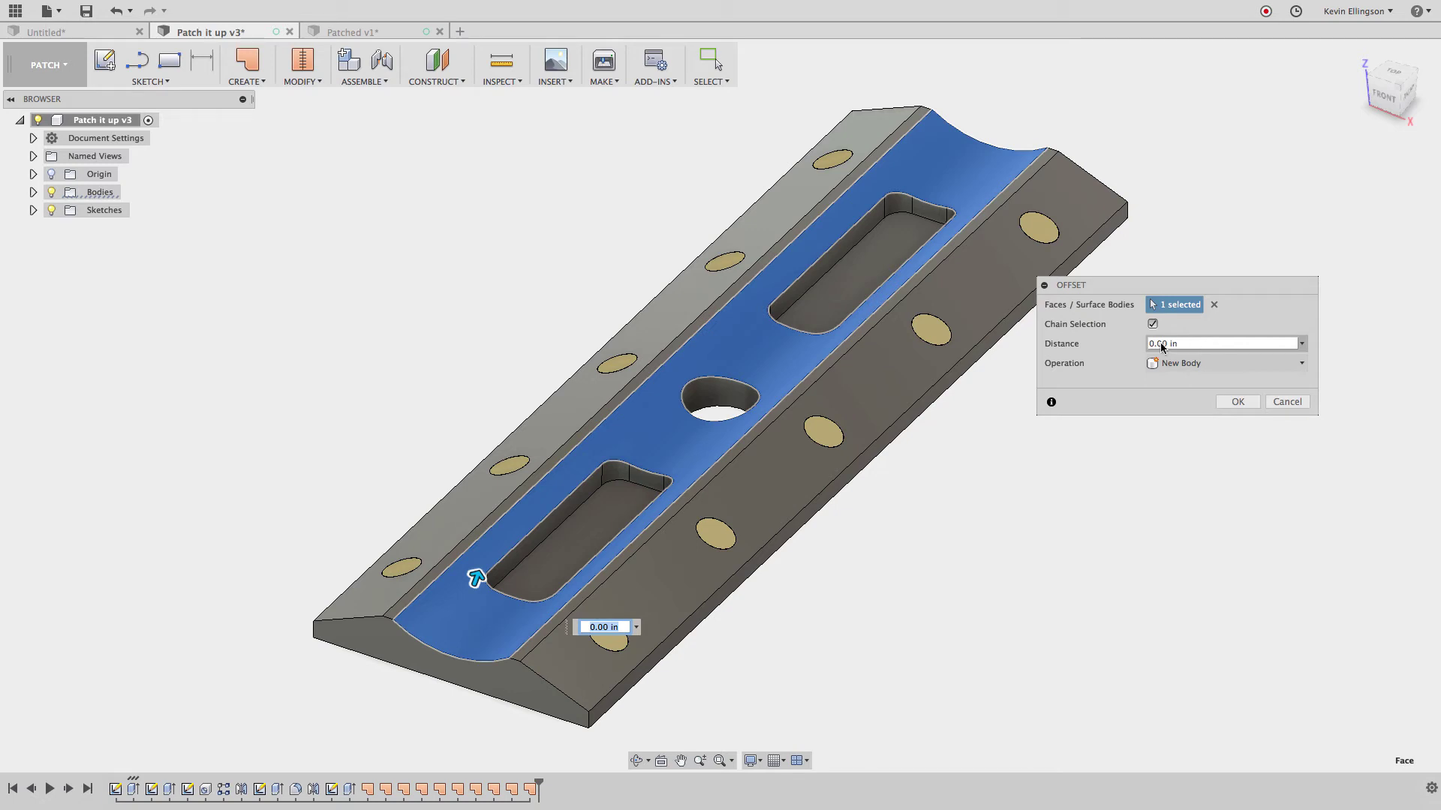
{"action": "left_click", "coordinate": [1237, 403]}
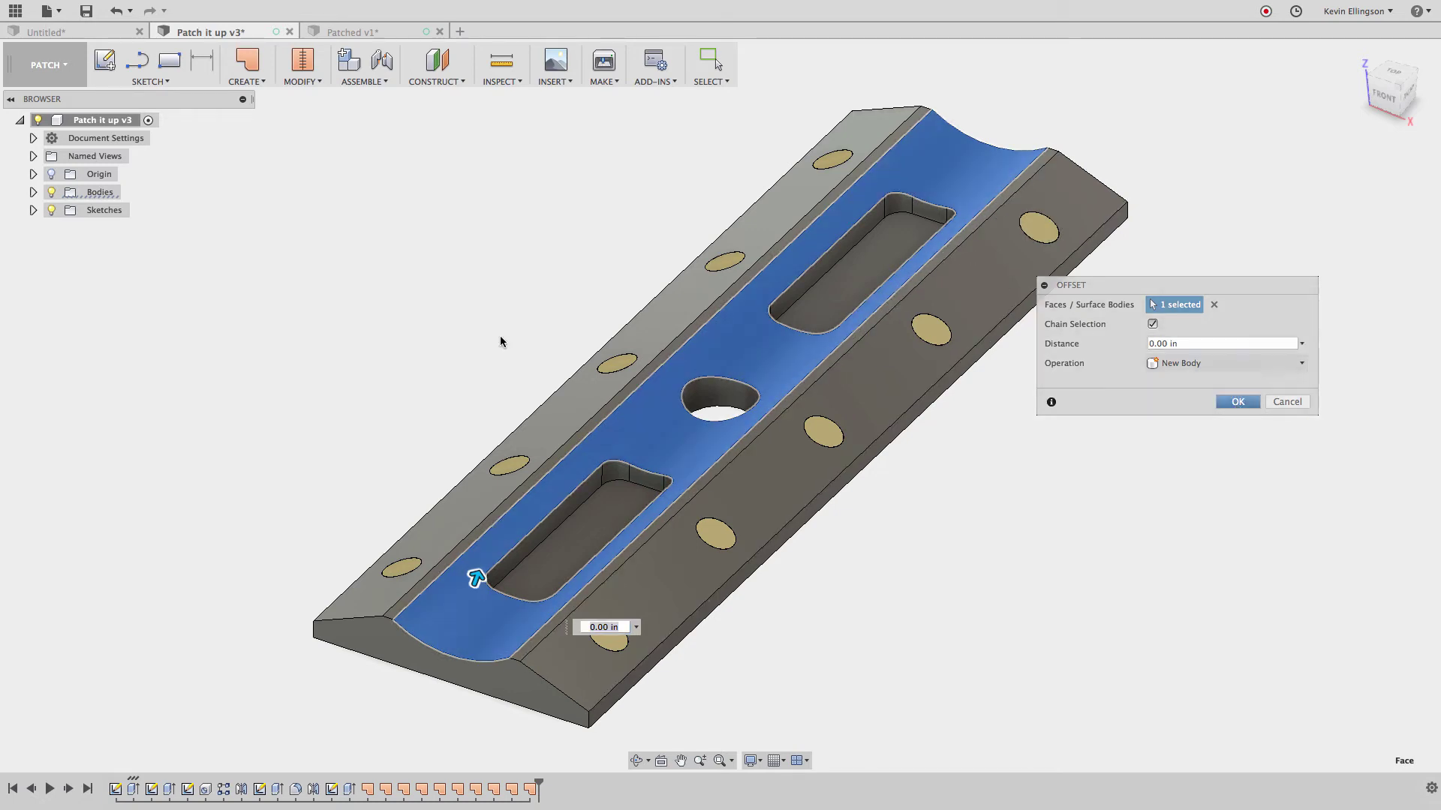
Hide the solid Body1 so only the offset surface remains visible
{"action": "left_click", "coordinate": [34, 192]}
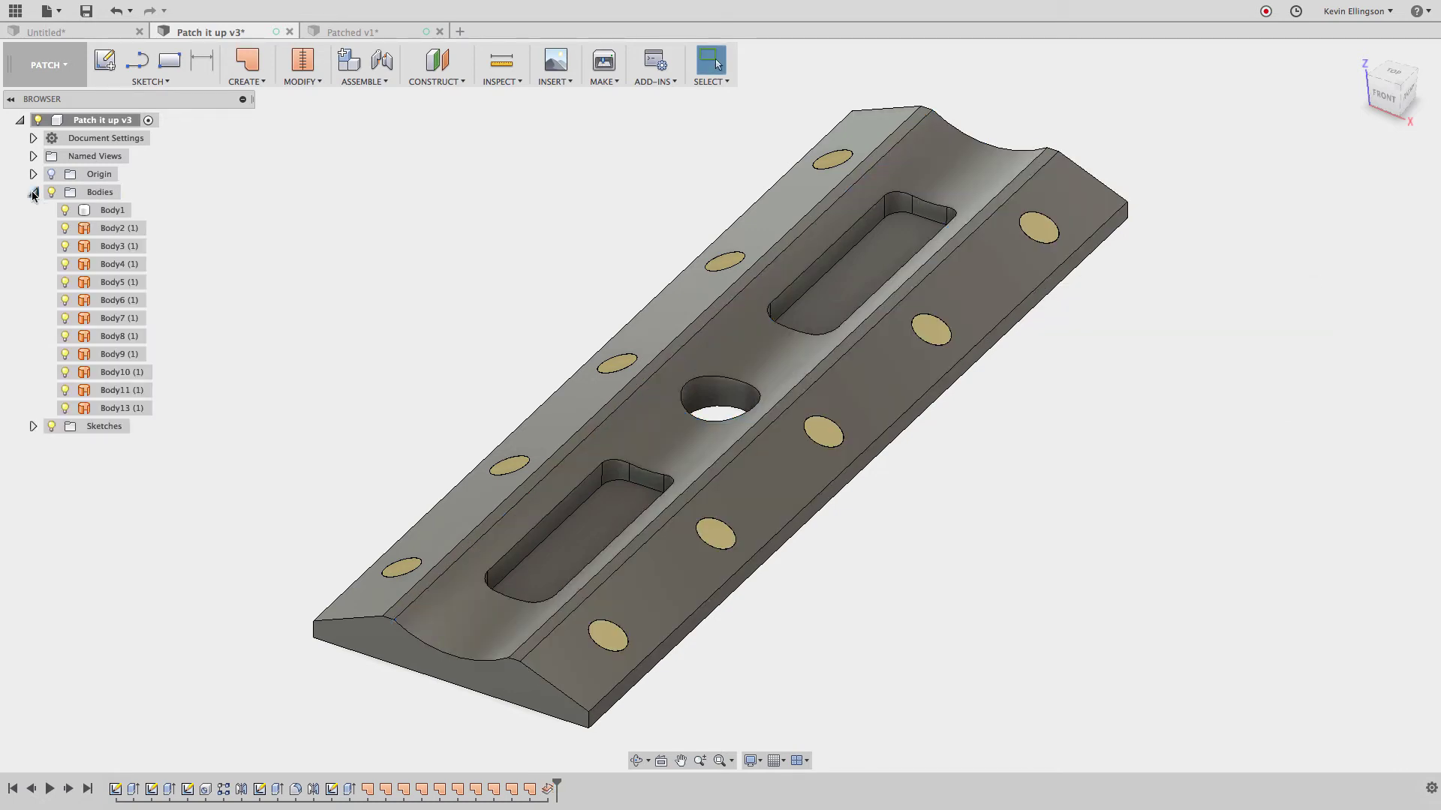
{"action": "left_click", "coordinate": [64, 210]}
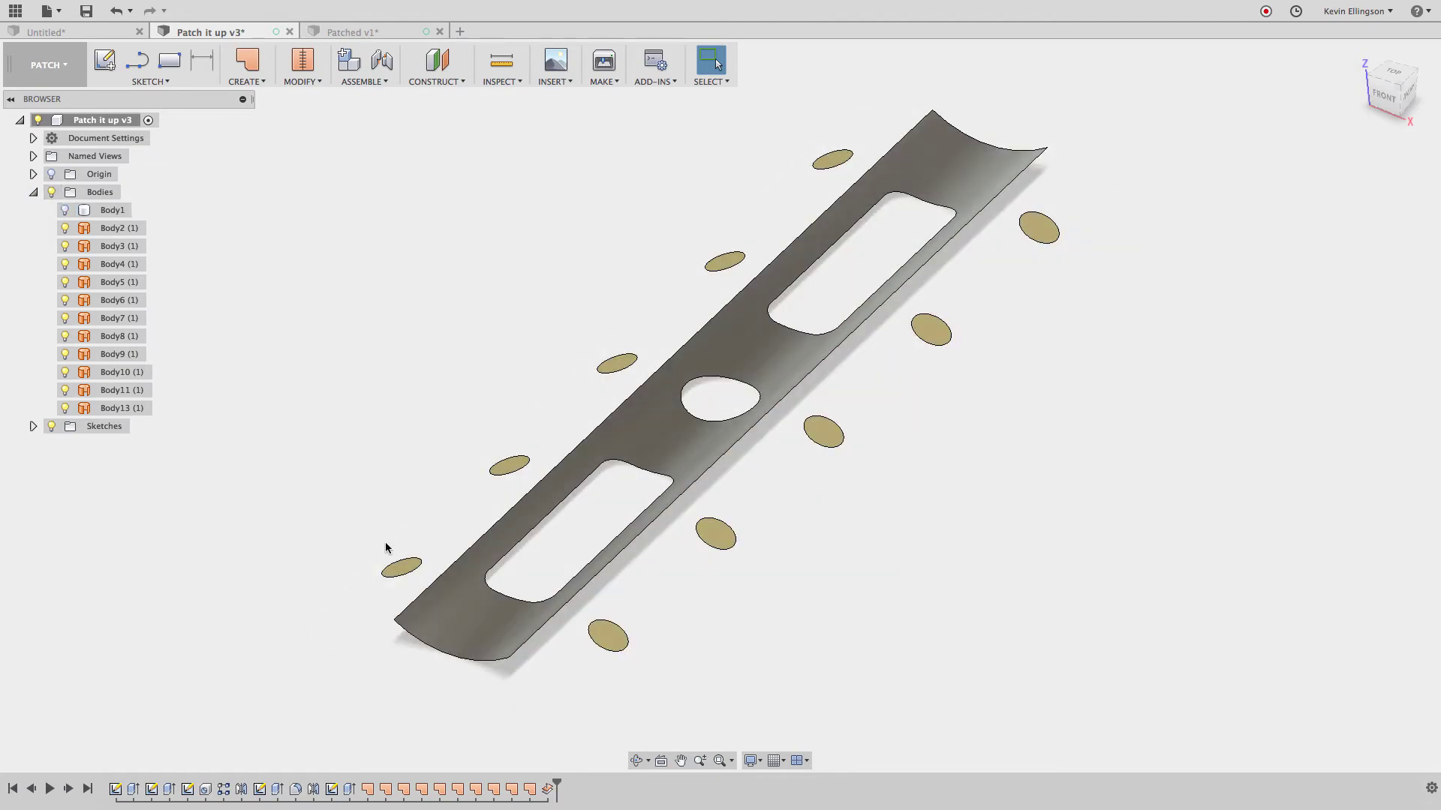
{"action": "left_click", "coordinate": [450, 622]}
{"action": "scroll", "coordinate": [473, 646], "scroll_direction": "up", "scroll_amount": 5}
{"action": "scroll", "coordinate": [395, 636], "scroll_direction": "down", "scroll_amount": 5}
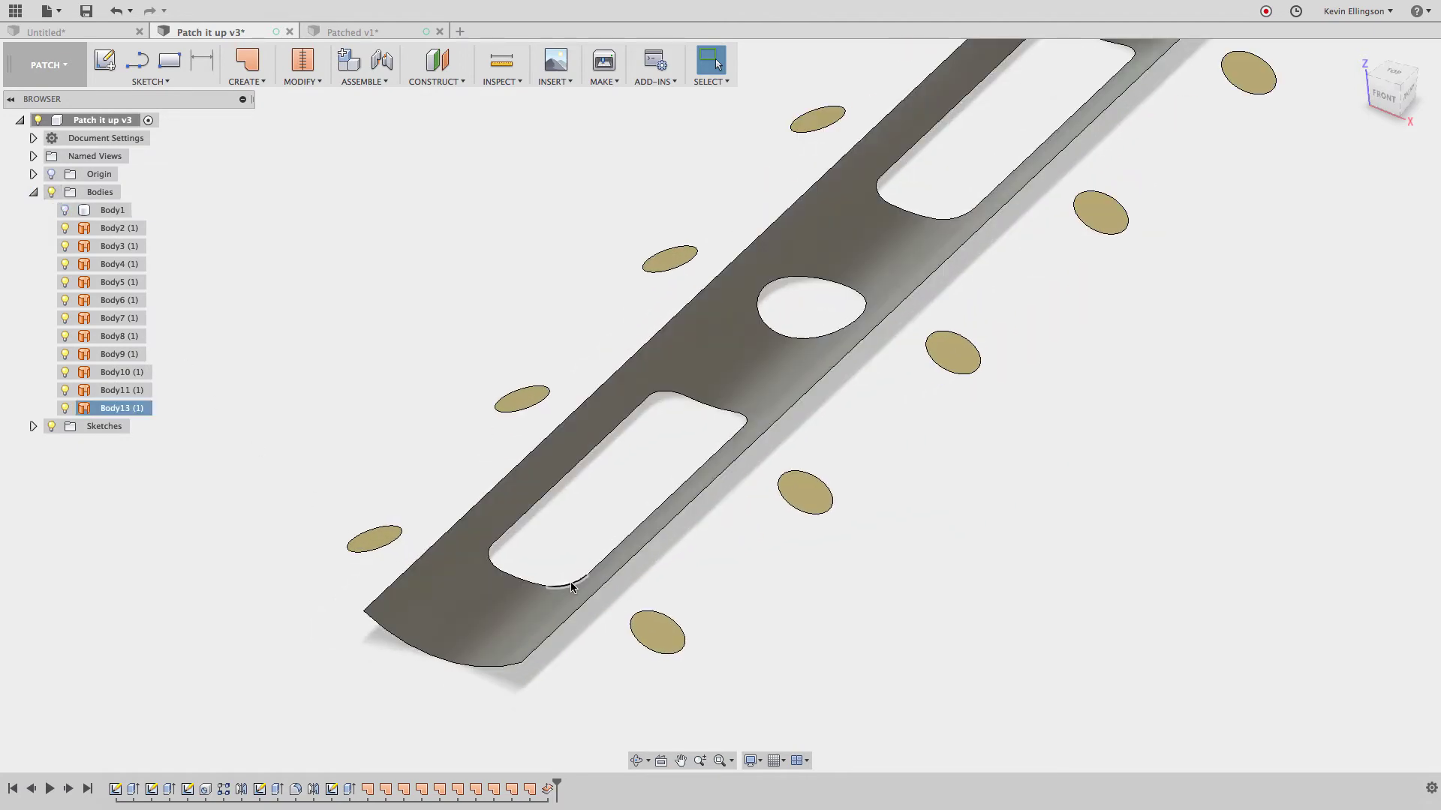
{"action": "left_click", "coordinate": [207, 410]}
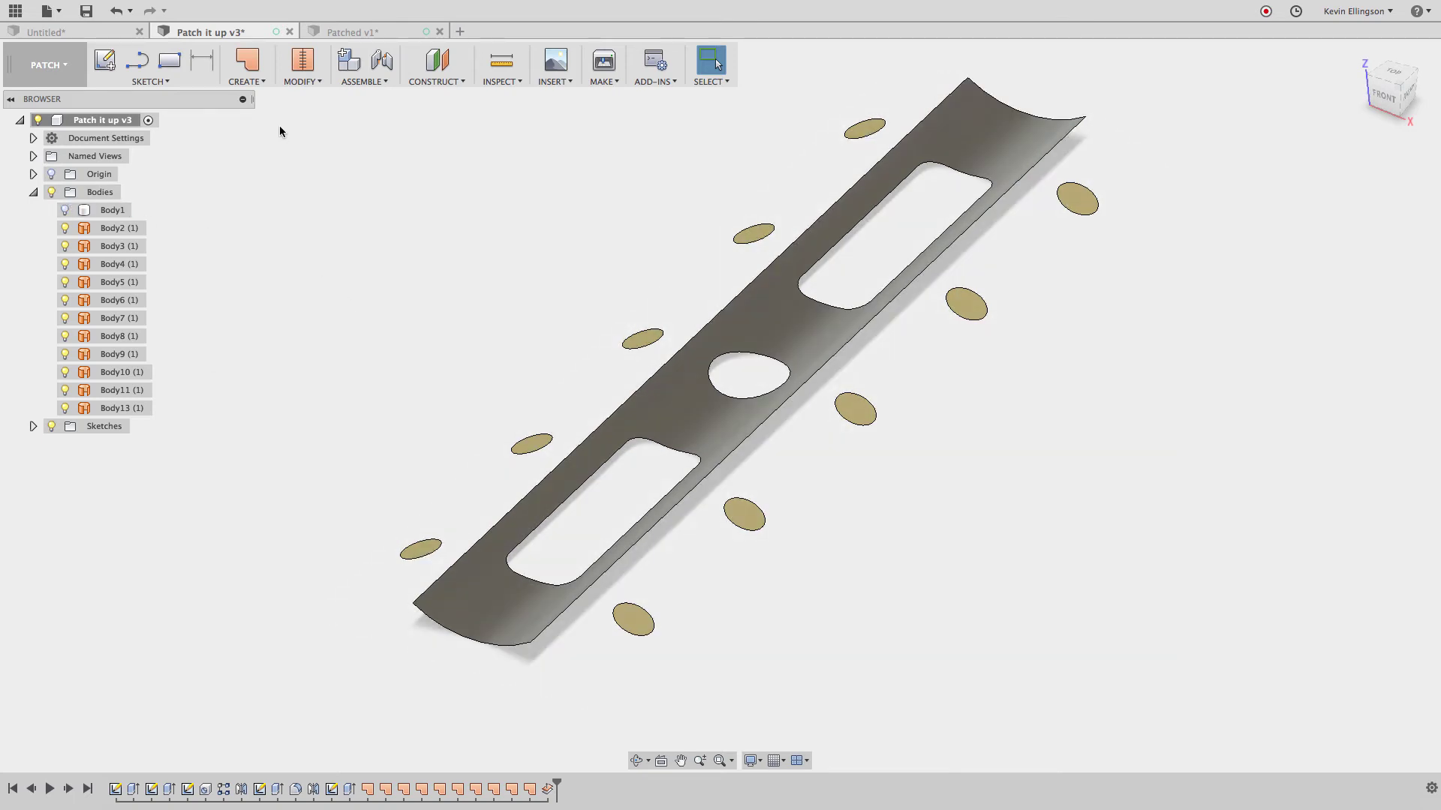
Cap the lower slot opening with a Curvature (G2) patch surface
{"action": "left_click", "coordinate": [262, 83]}
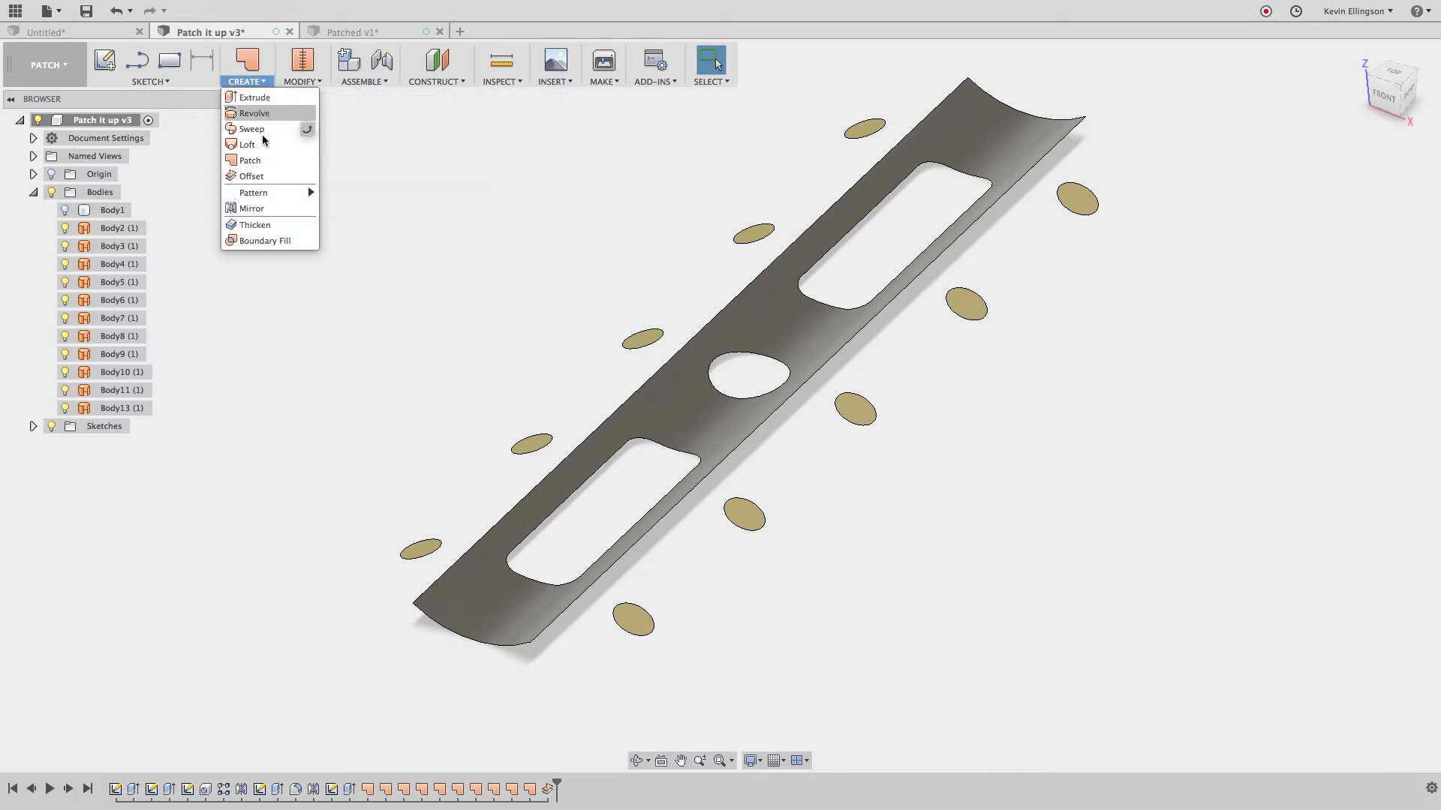
{"action": "left_click", "coordinate": [253, 159]}
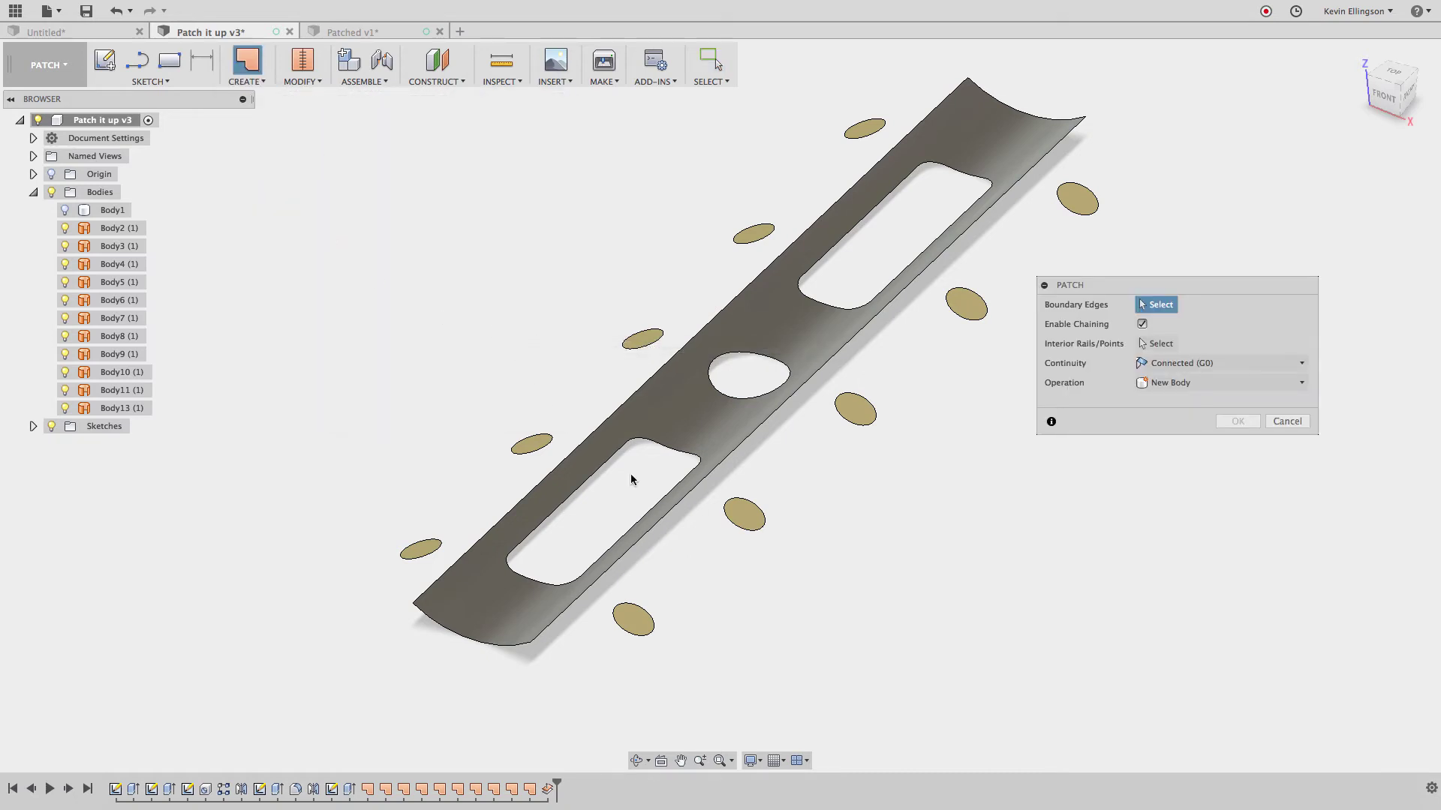
{"action": "left_click", "coordinate": [1191, 365]}
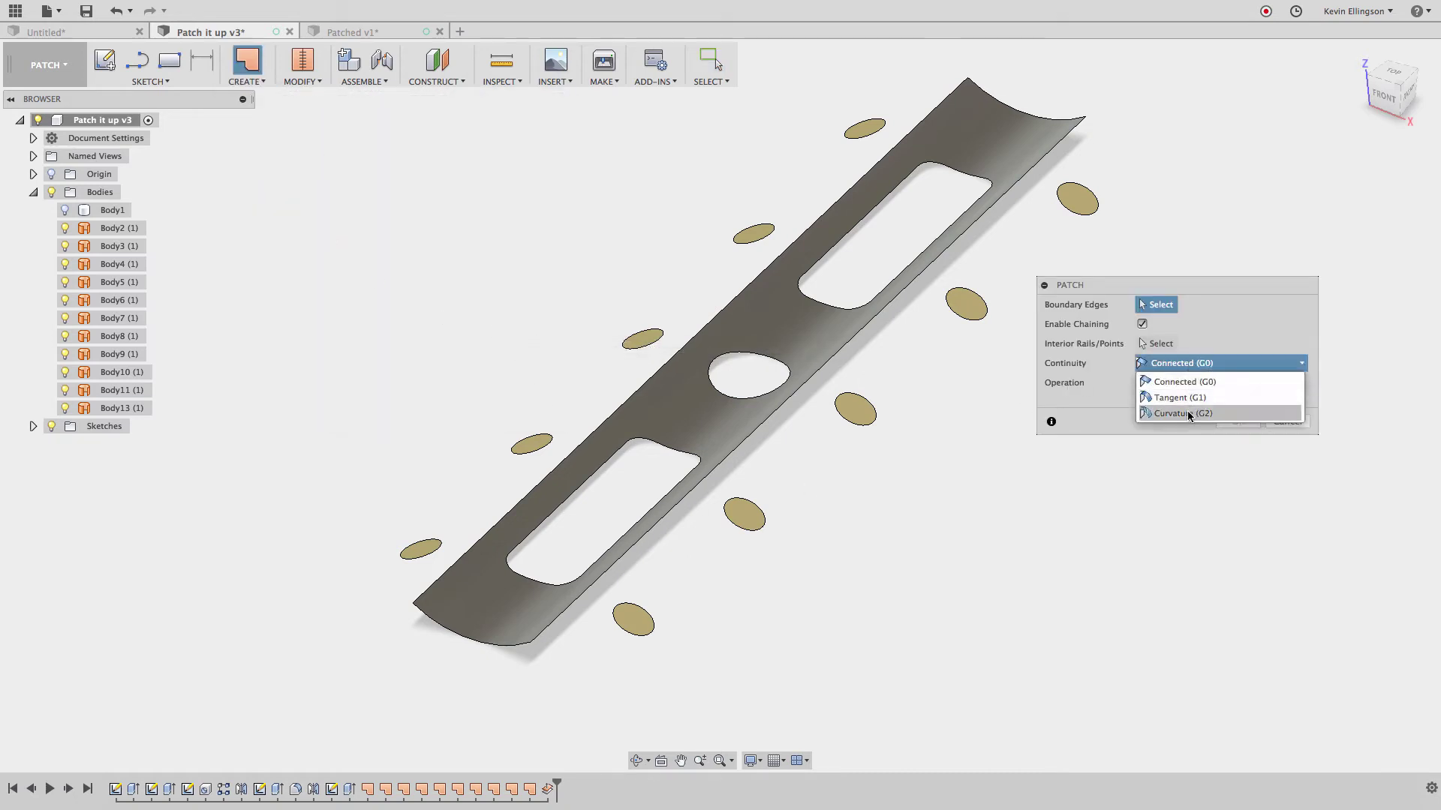
{"action": "left_click", "coordinate": [1182, 413]}
{"action": "scroll", "coordinate": [642, 460], "scroll_direction": "up", "scroll_amount": 5}
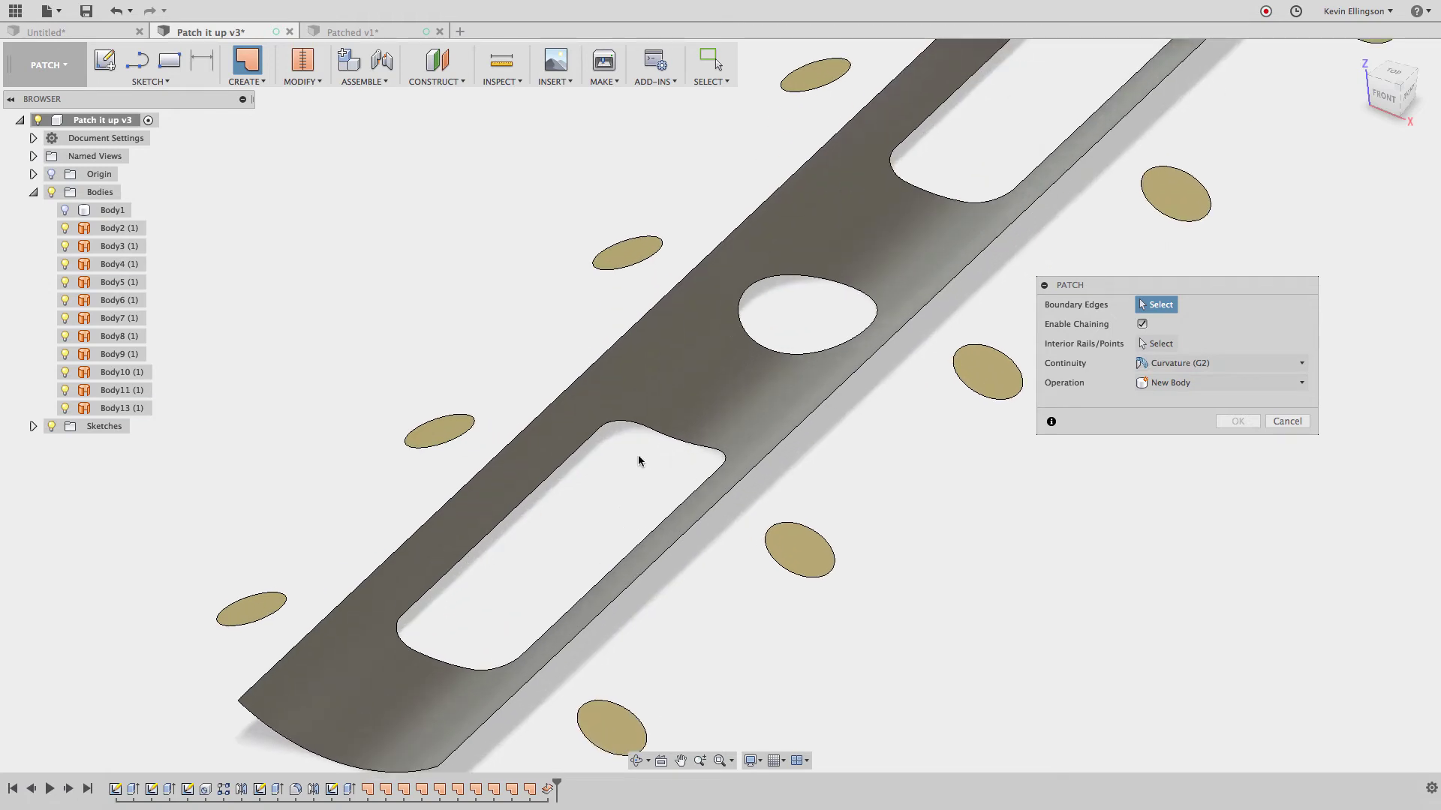
{"action": "left_click", "coordinate": [684, 453]}
{"action": "left_click", "coordinate": [1235, 422]}
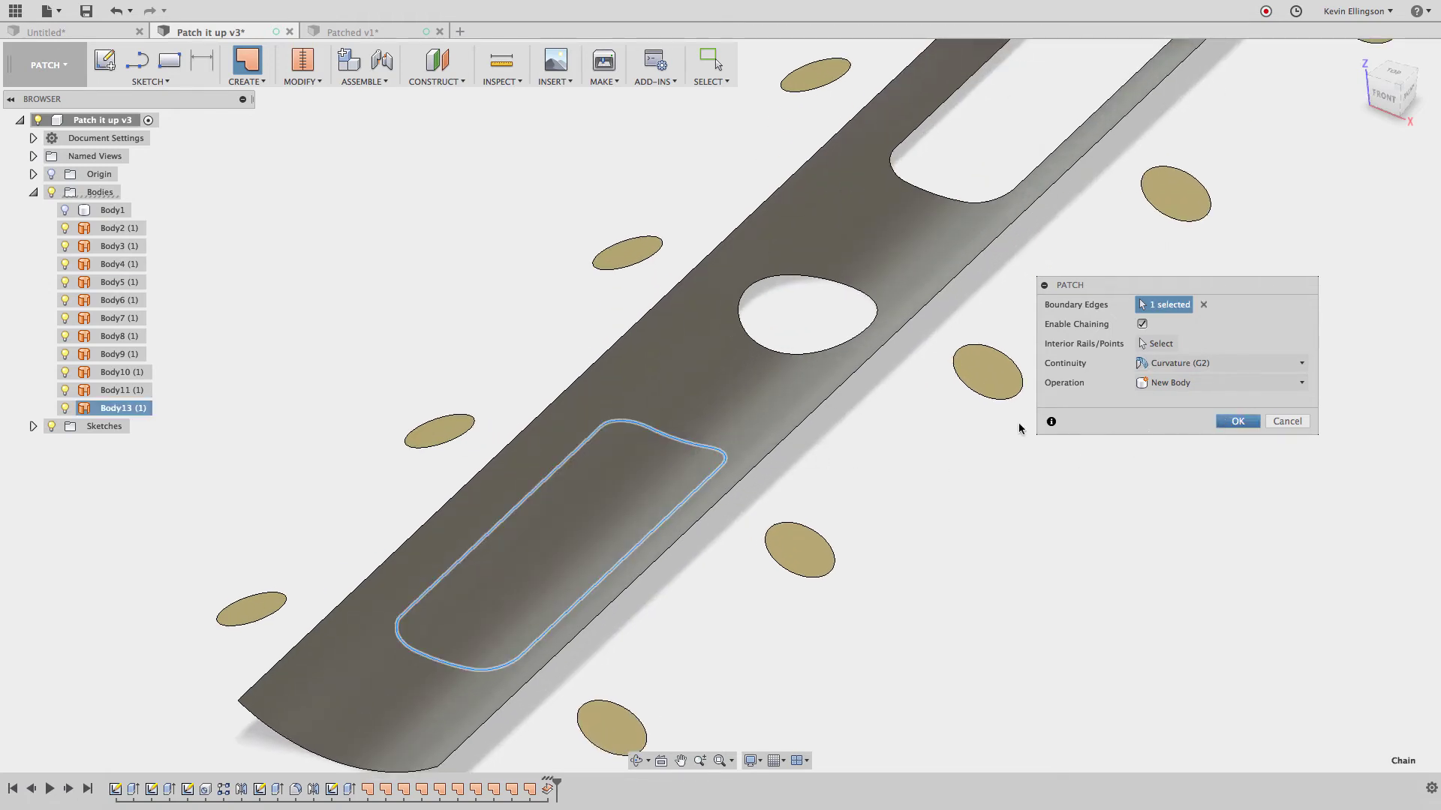
Repeat Patch to cap the oval hole and the upper slot opening
{"action": "right_click", "coordinate": [909, 440]}
{"action": "left_click", "coordinate": [918, 402]}
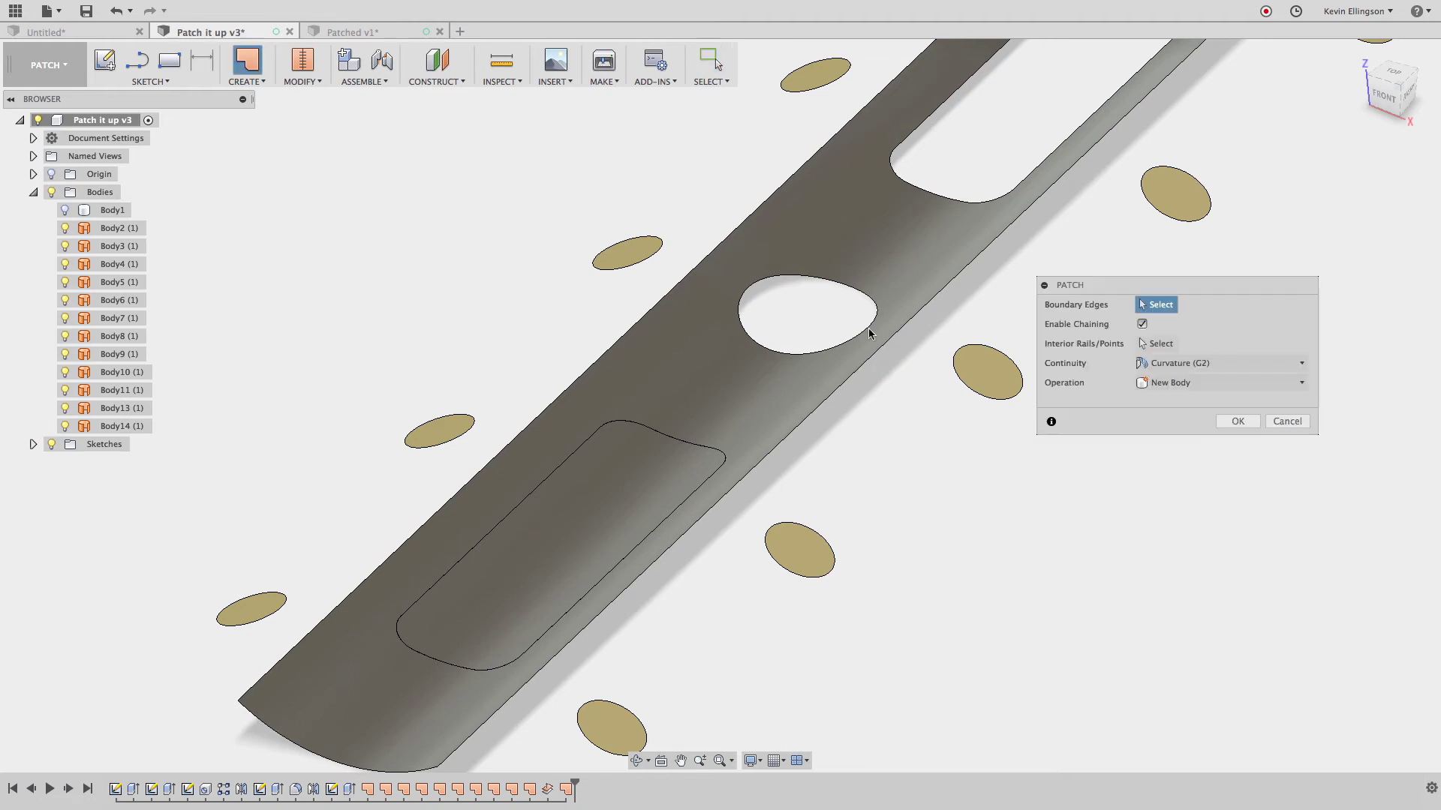
{"action": "left_click", "coordinate": [850, 299]}
{"action": "left_click", "coordinate": [1235, 417]}
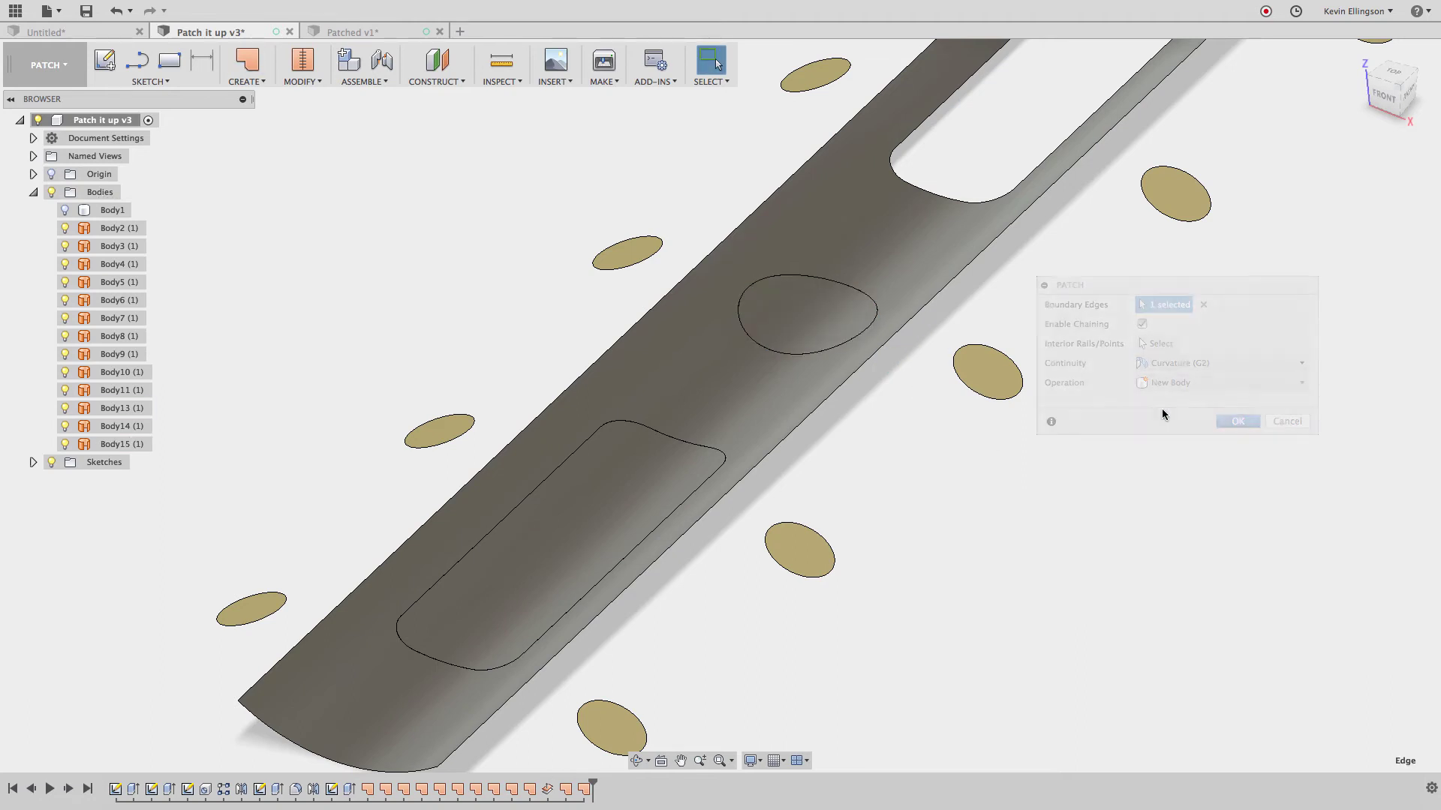
{"action": "right_click", "coordinate": [1162, 408]}
{"action": "left_click", "coordinate": [1169, 367]}
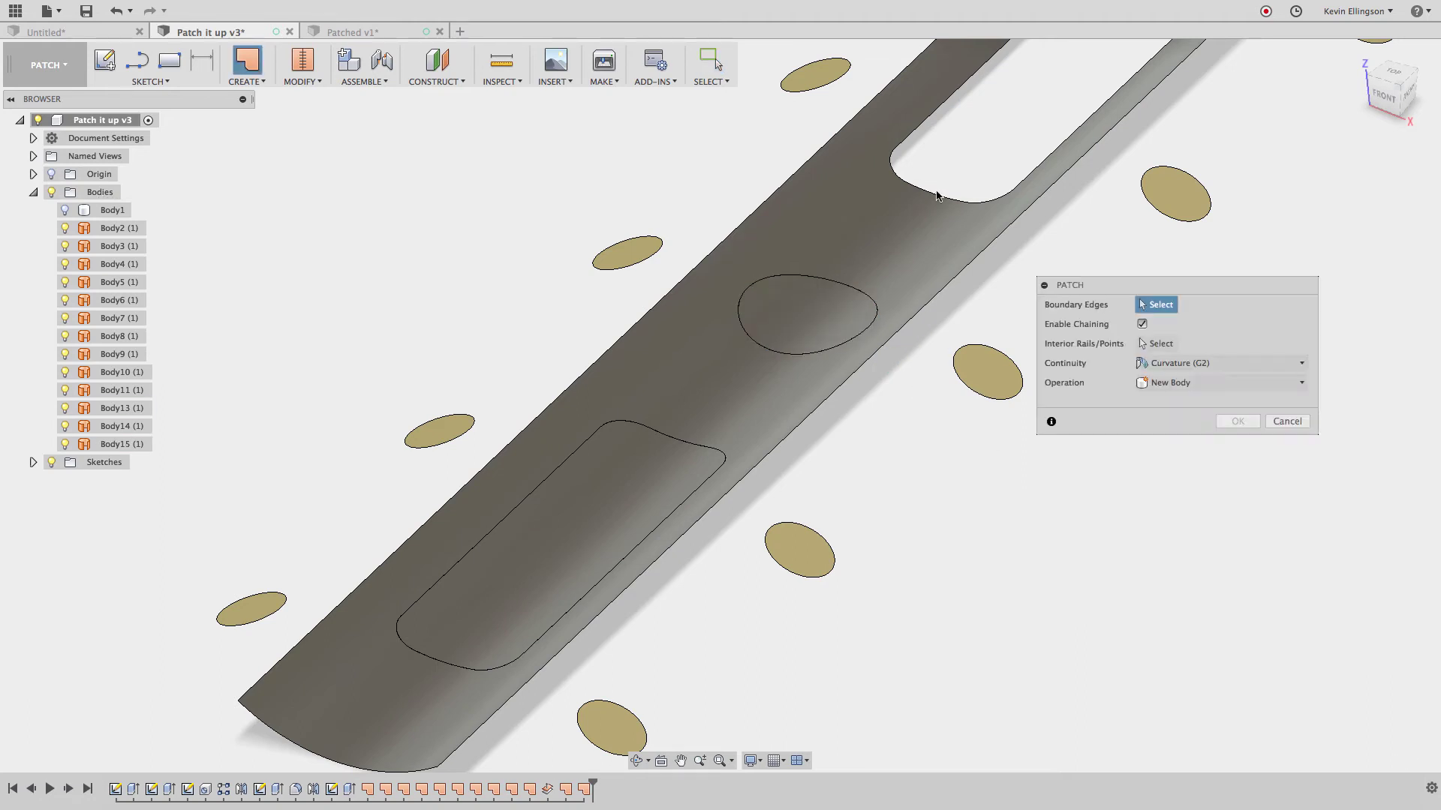
{"action": "left_click", "coordinate": [902, 151]}
{"action": "key", "text": "Return"}
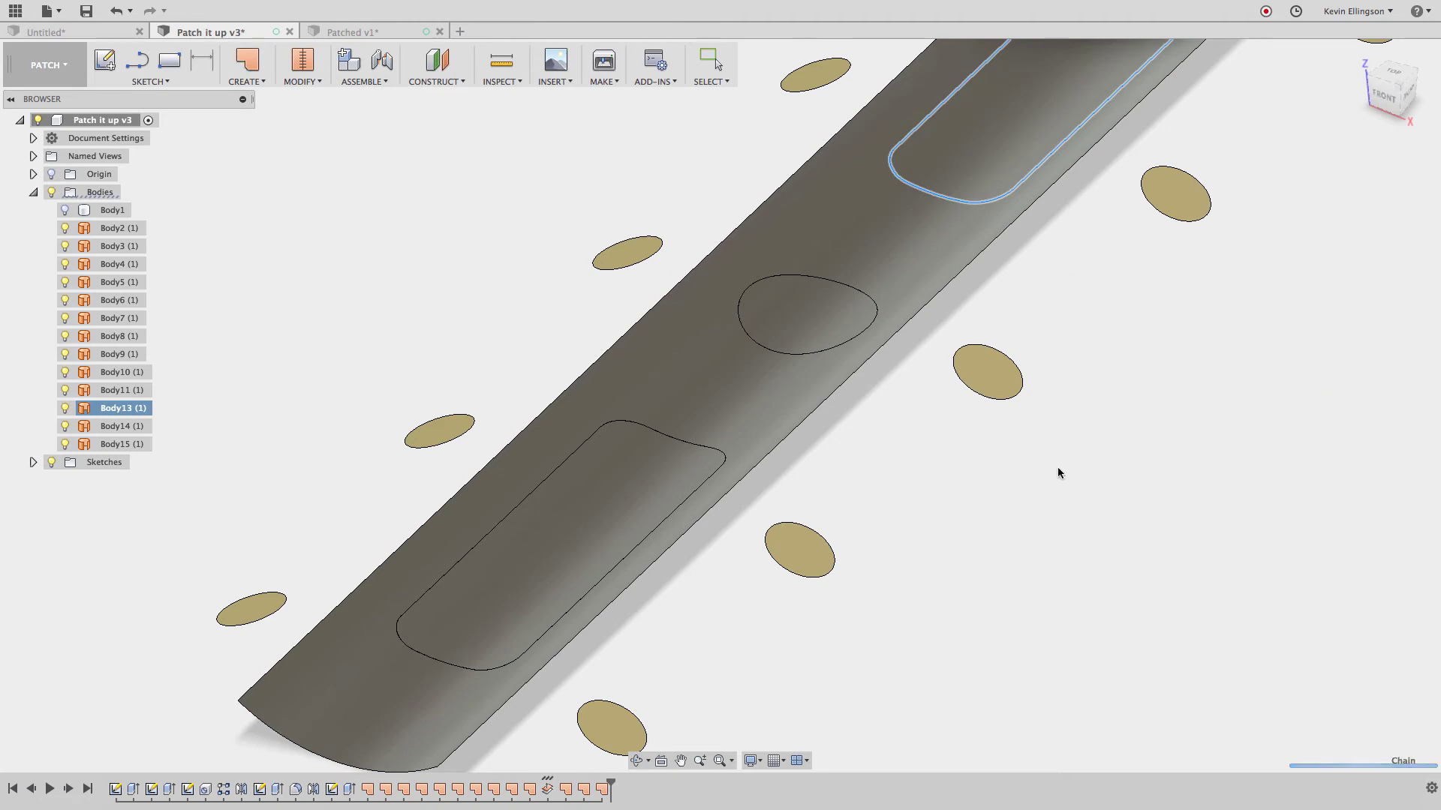
{"action": "scroll", "coordinate": [1015, 475], "scroll_direction": "down", "scroll_amount": 5}
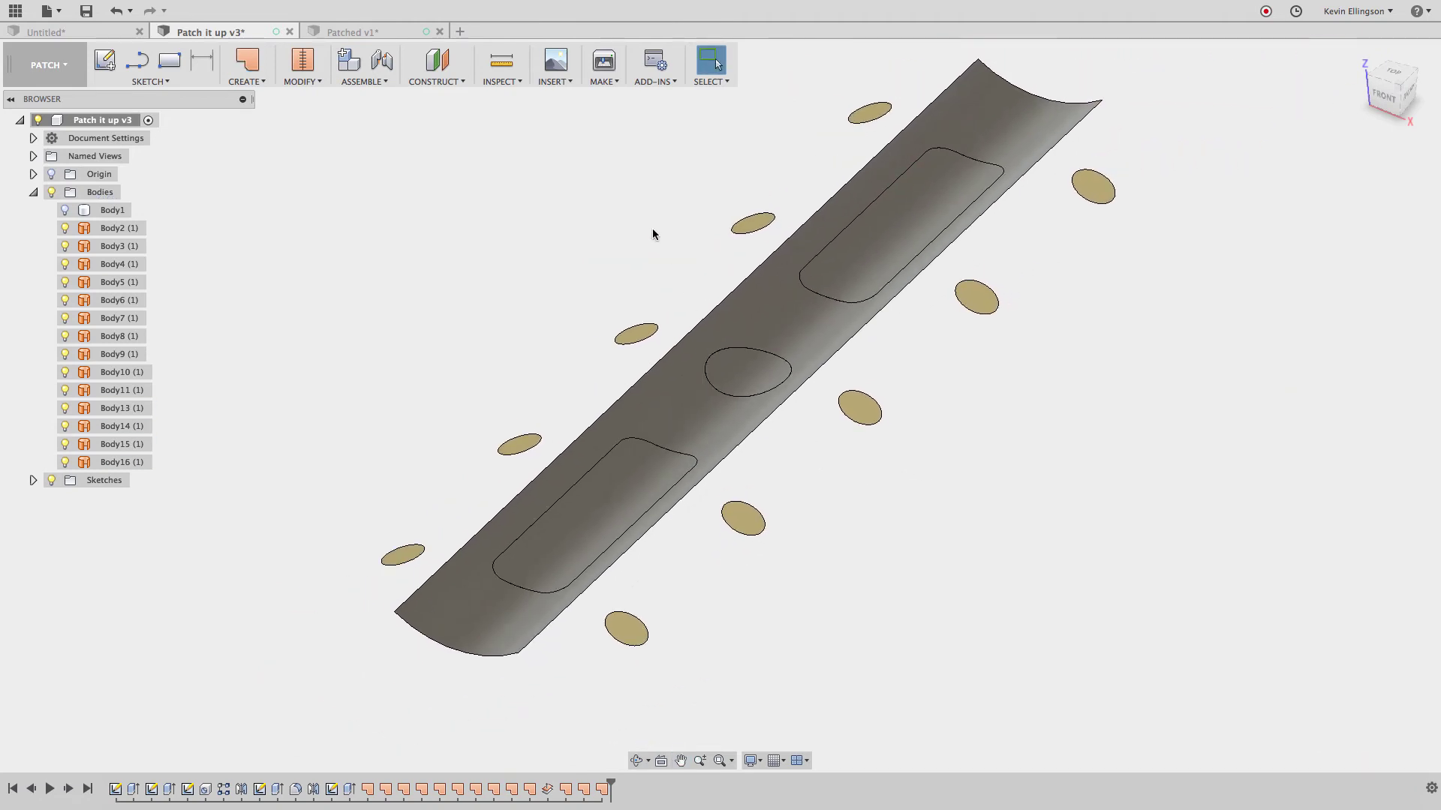
Apply a Zebra Analysis to the trough surface and its three patch bodies
{"action": "left_click", "coordinate": [501, 75]}
{"action": "left_click", "coordinate": [526, 146]}
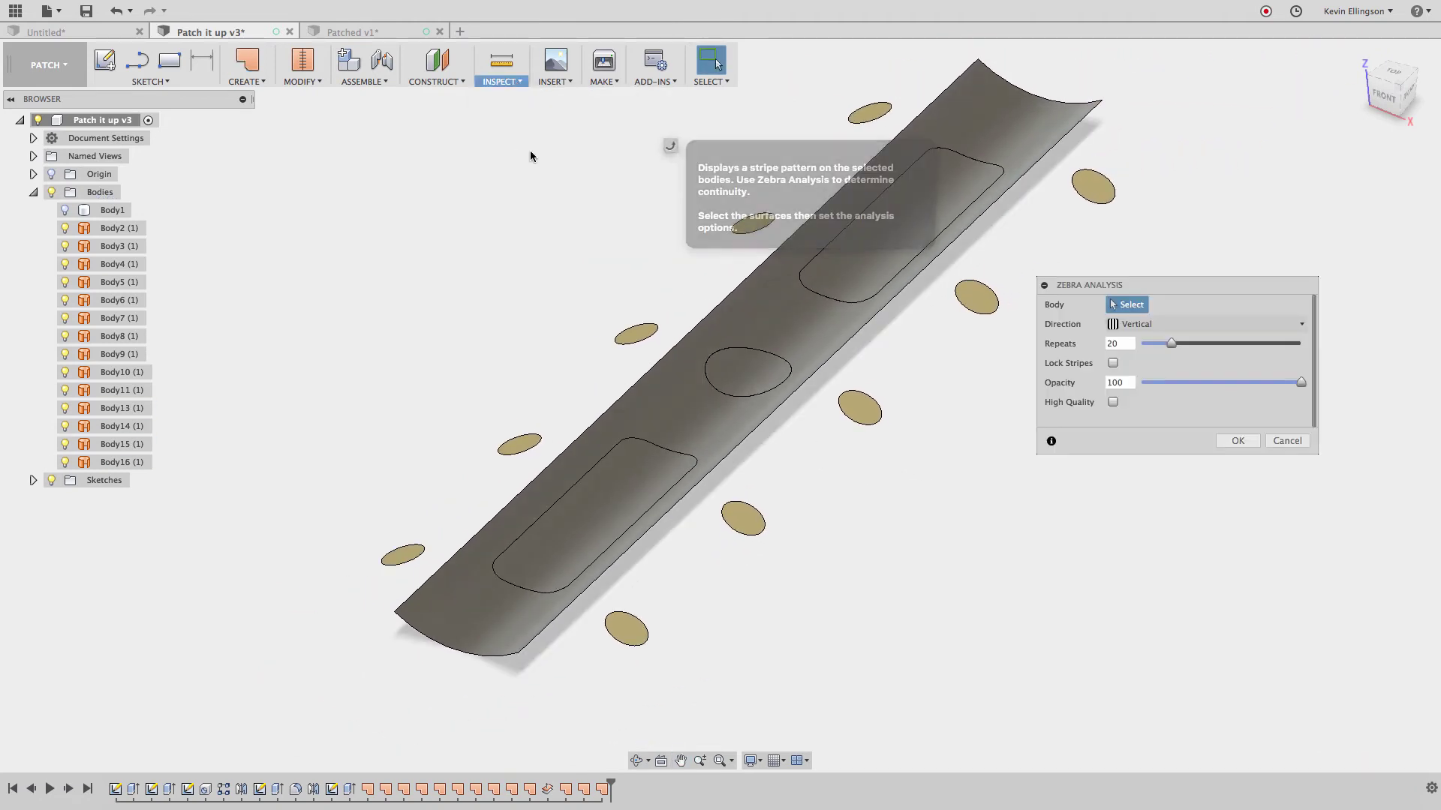
{"action": "left_click", "coordinate": [963, 124]}
{"action": "left_click", "coordinate": [901, 221]}
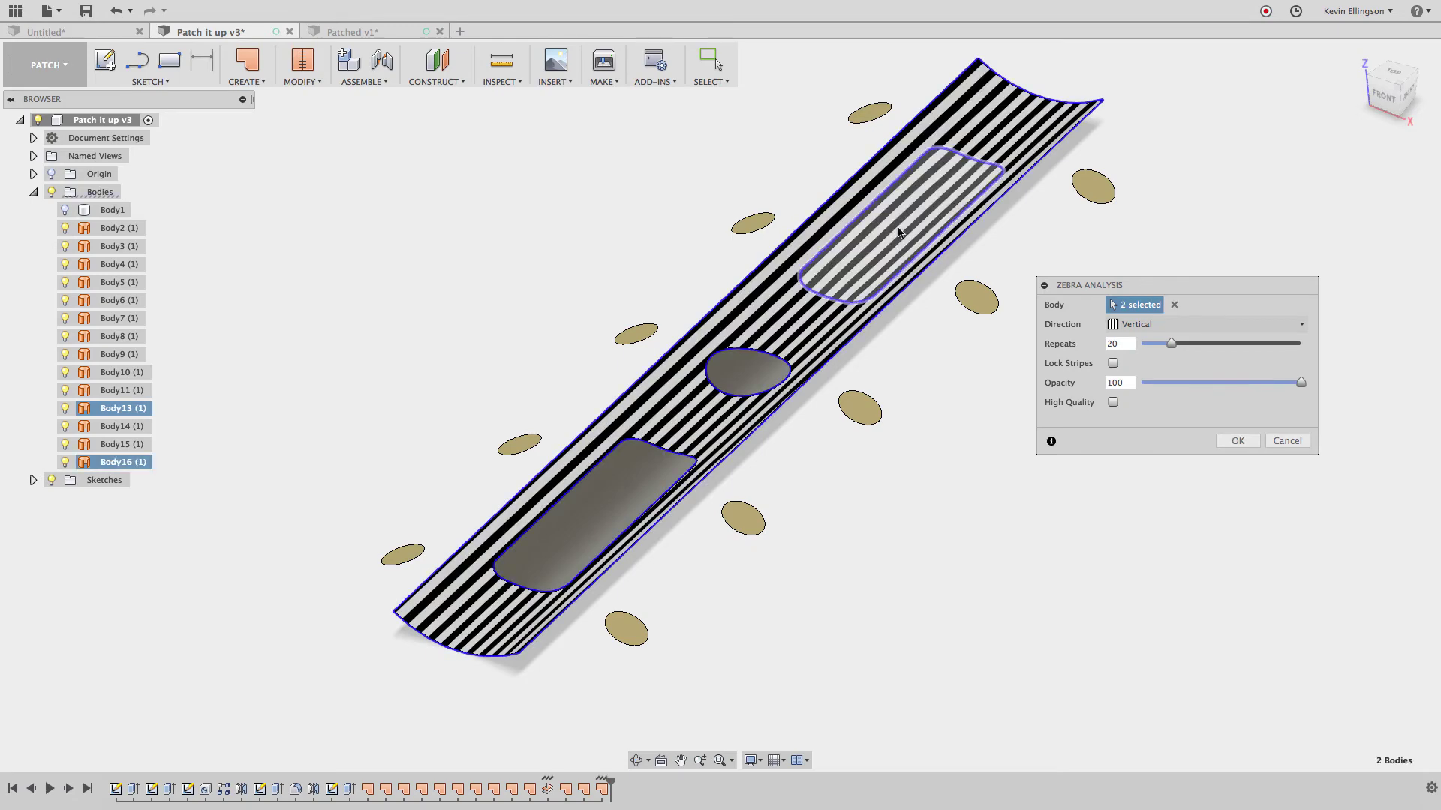
{"action": "left_click", "coordinate": [769, 376]}
{"action": "left_click", "coordinate": [601, 510]}
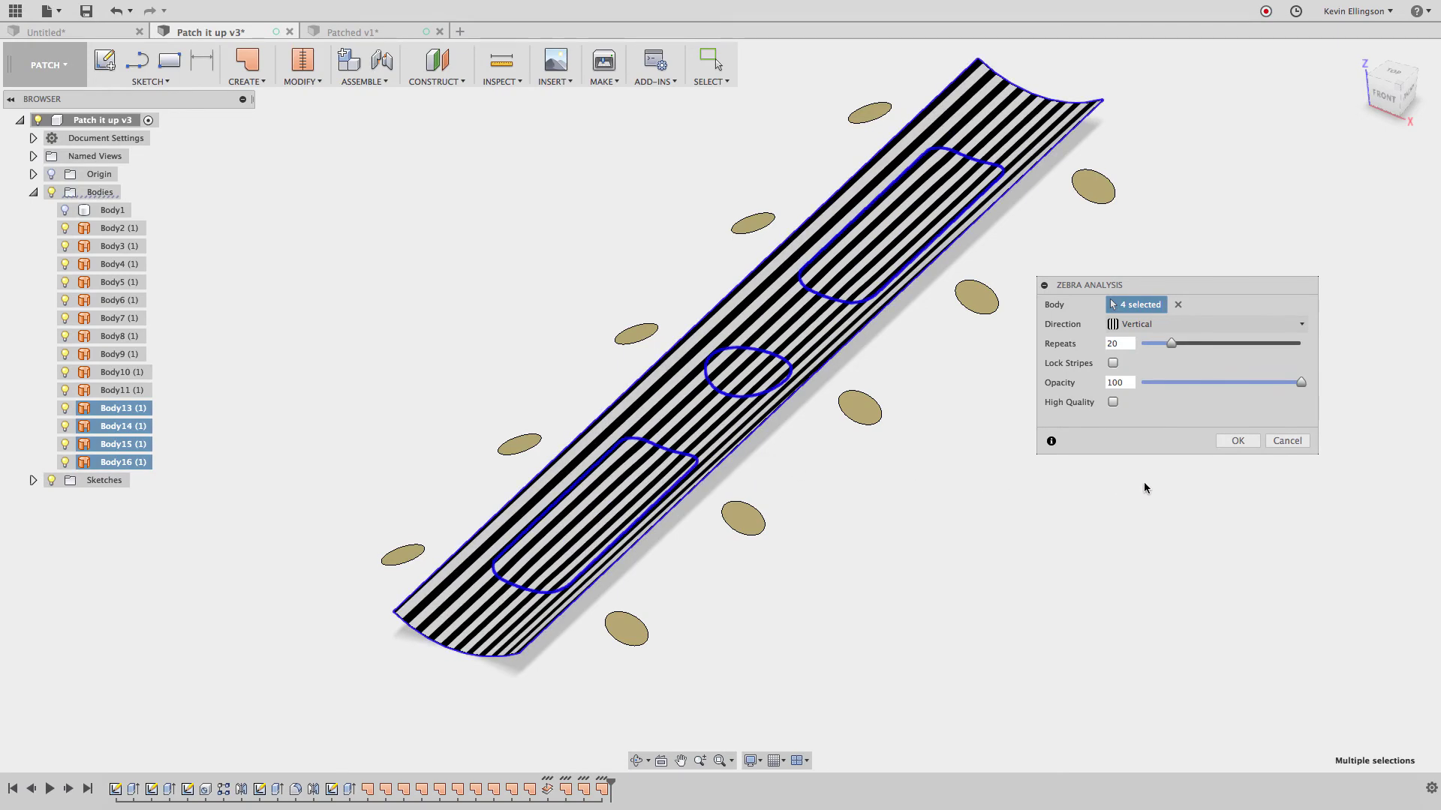
{"action": "left_click", "coordinate": [1228, 444]}
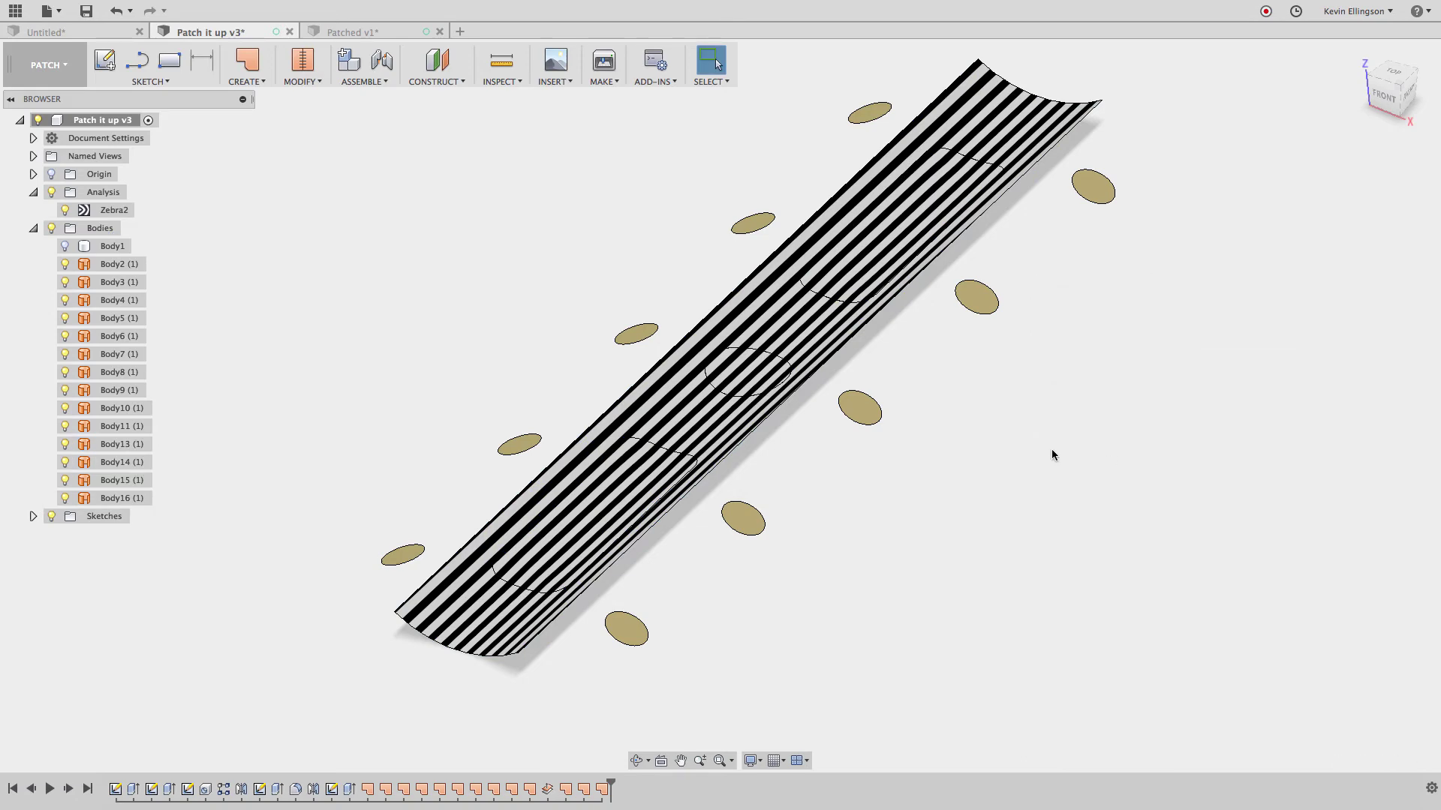
Zoom and pan along the striped trough, checking the lower slot patch's blend
{"action": "scroll", "coordinate": [583, 486], "scroll_direction": "up", "scroll_amount": 5}
{"action": "scroll", "coordinate": [582, 486], "scroll_direction": "up", "scroll_amount": 1}
{"action": "left_click", "coordinate": [873, 534]}
{"action": "scroll", "coordinate": [873, 534], "scroll_direction": "up", "scroll_amount": 1}
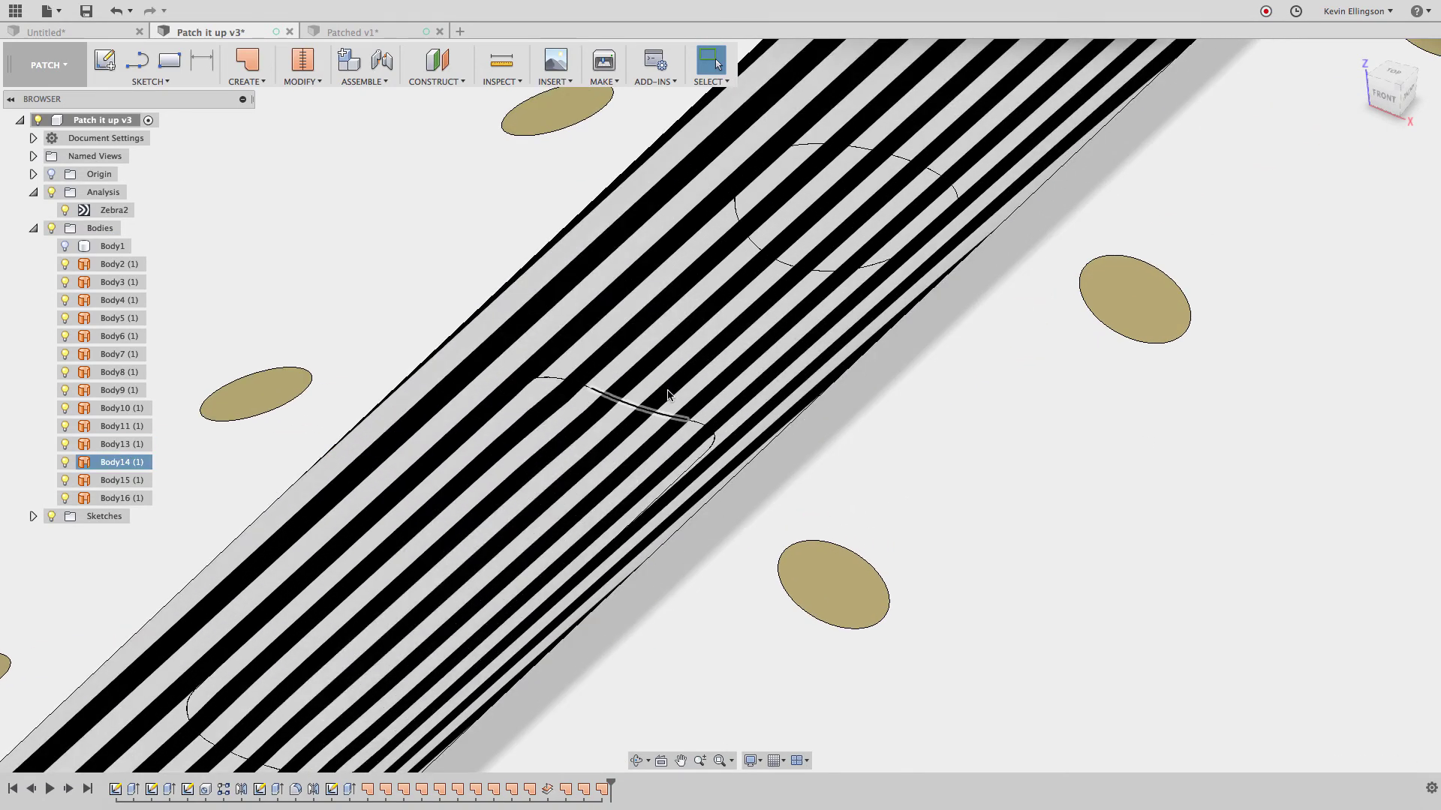
{"action": "left_click", "coordinate": [644, 483]}
{"action": "scroll", "coordinate": [645, 473], "scroll_direction": "down", "scroll_amount": 1}
{"action": "left_click", "coordinate": [991, 510]}
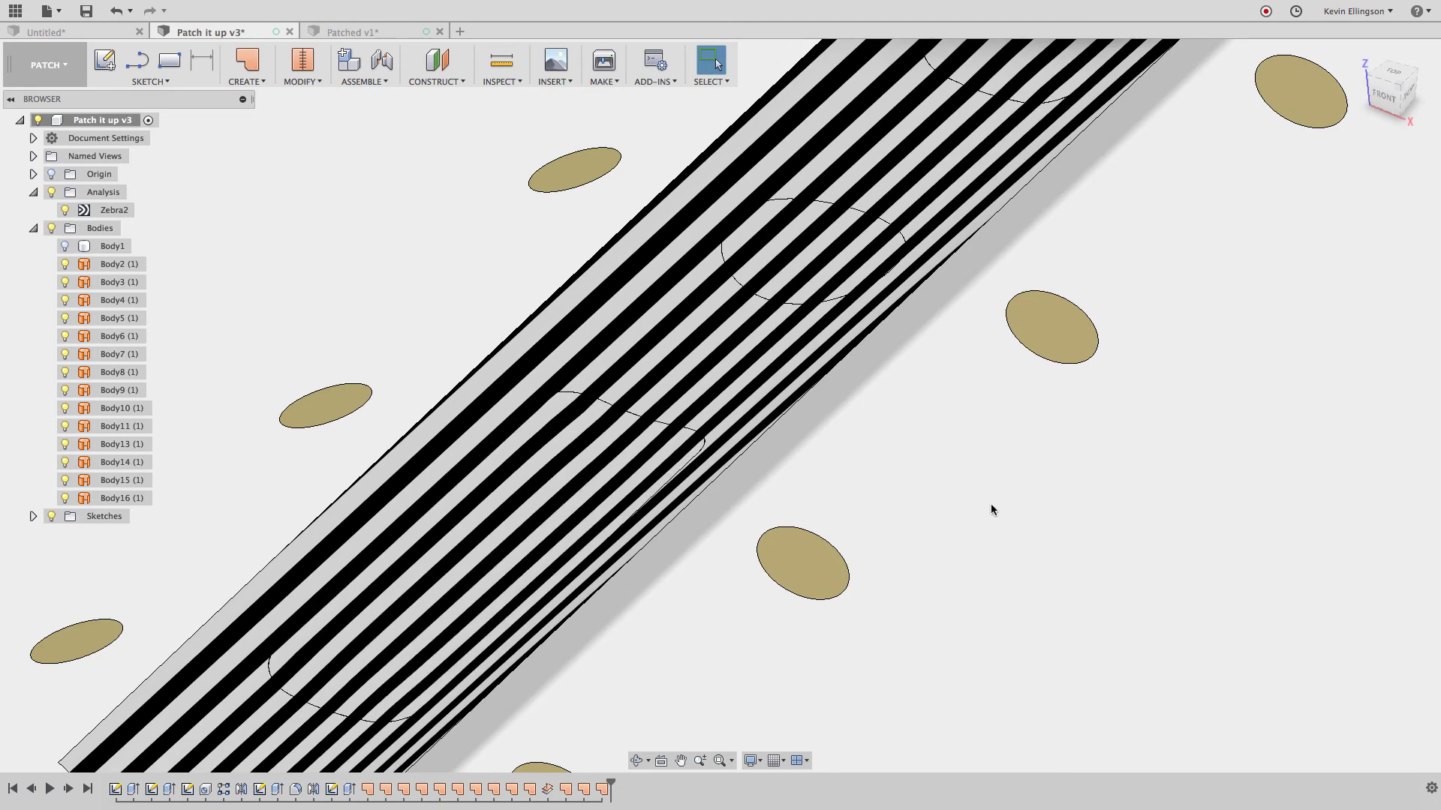
{"action": "scroll", "coordinate": [990, 502], "scroll_direction": "down", "scroll_amount": 1}
{"action": "middle_click_drag", "start_coordinate": [775, 611], "coordinate": [801, 577]}
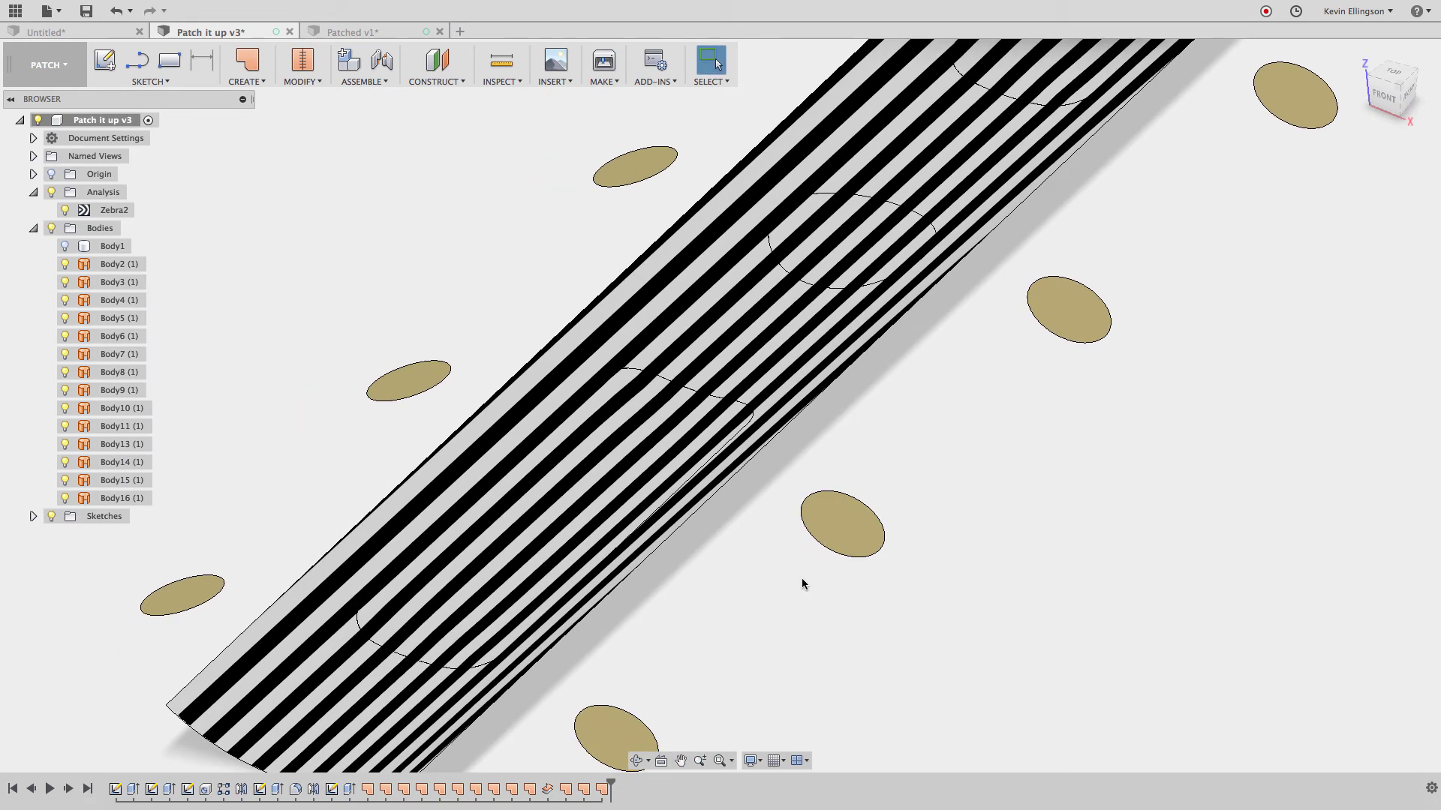
{"action": "scroll", "coordinate": [802, 583], "scroll_direction": "down", "scroll_amount": 4}
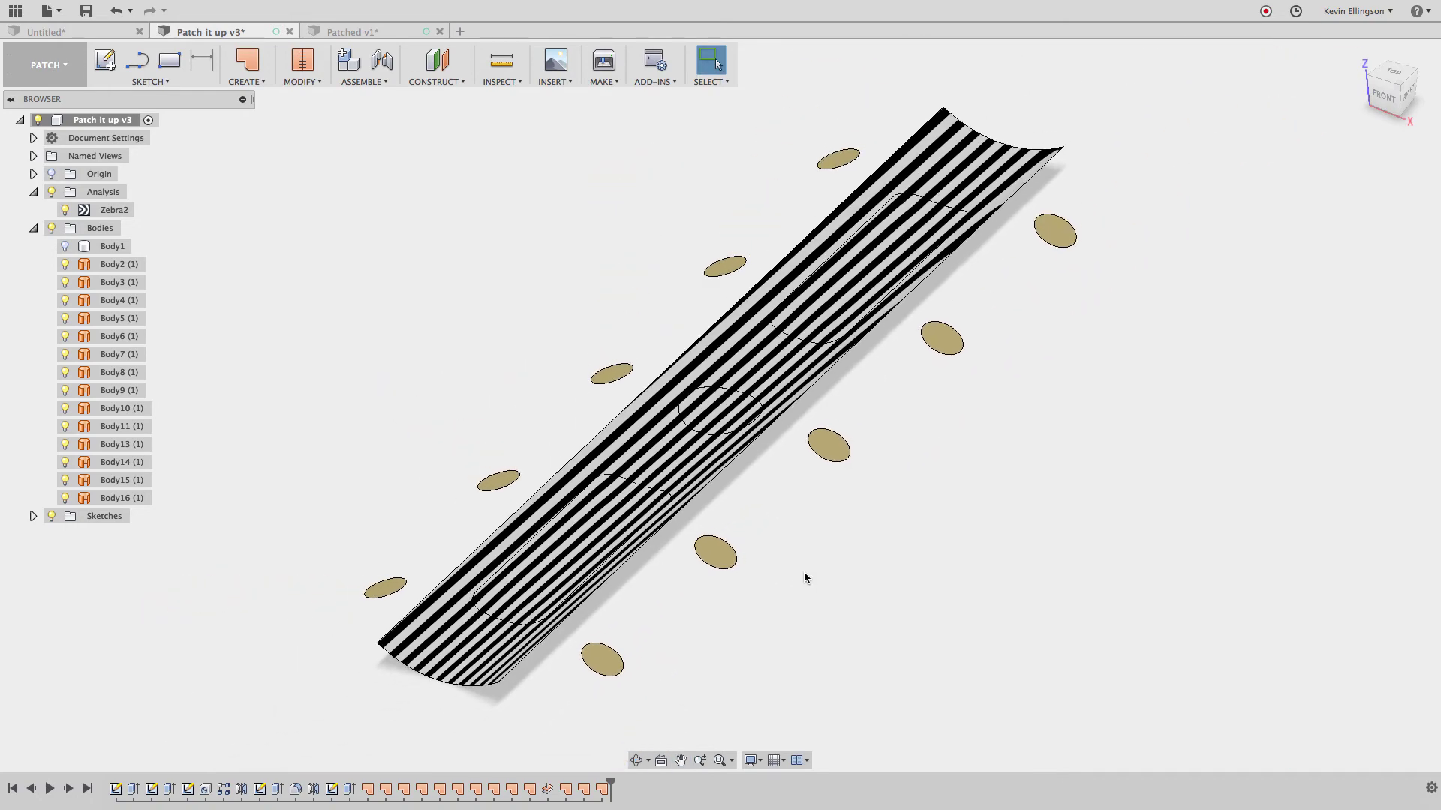
{"action": "scroll", "coordinate": [654, 480], "scroll_direction": "up", "scroll_amount": 5}
{"action": "scroll", "coordinate": [660, 420], "scroll_direction": "down", "scroll_amount": 2}
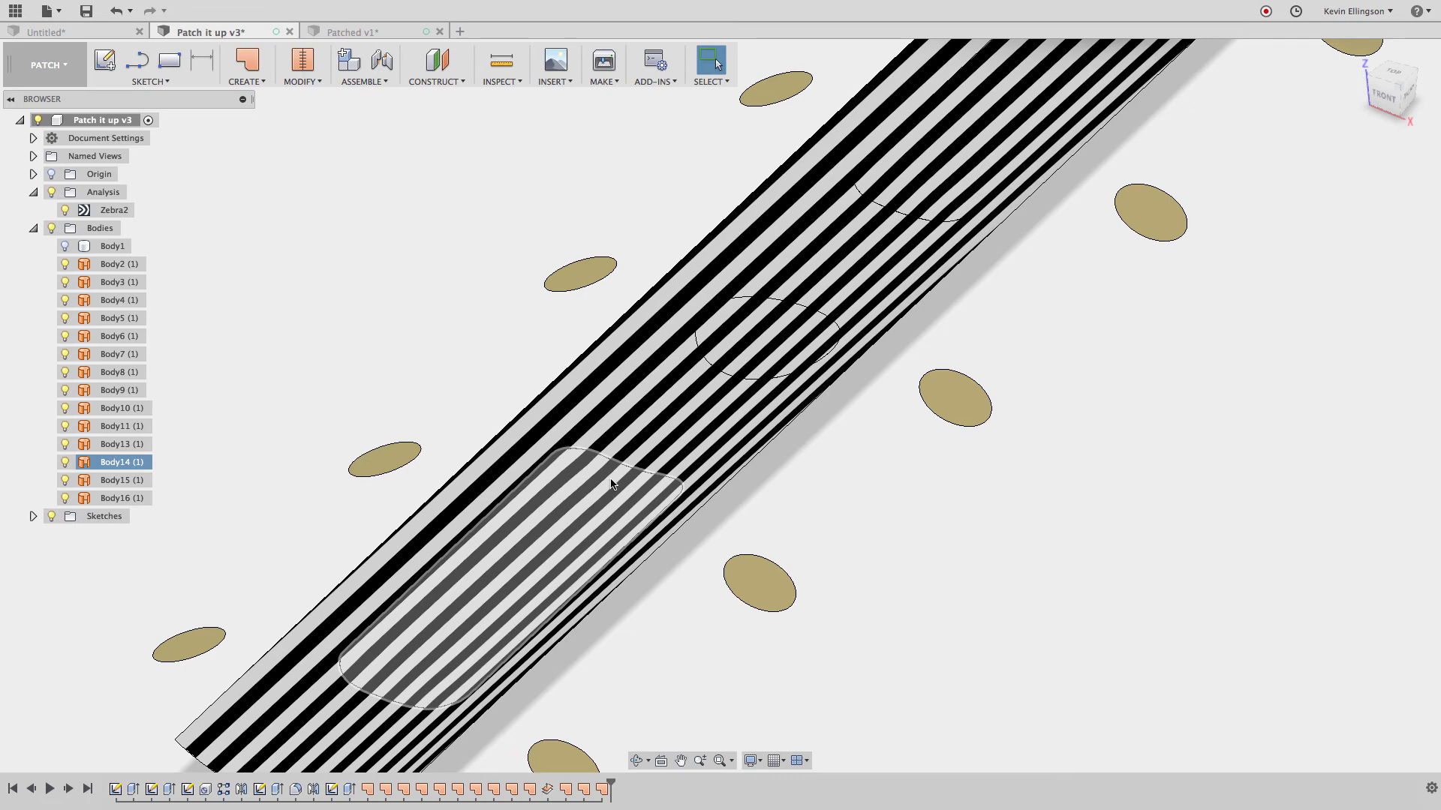
{"action": "scroll", "coordinate": [815, 521], "scroll_direction": "down", "scroll_amount": 4}
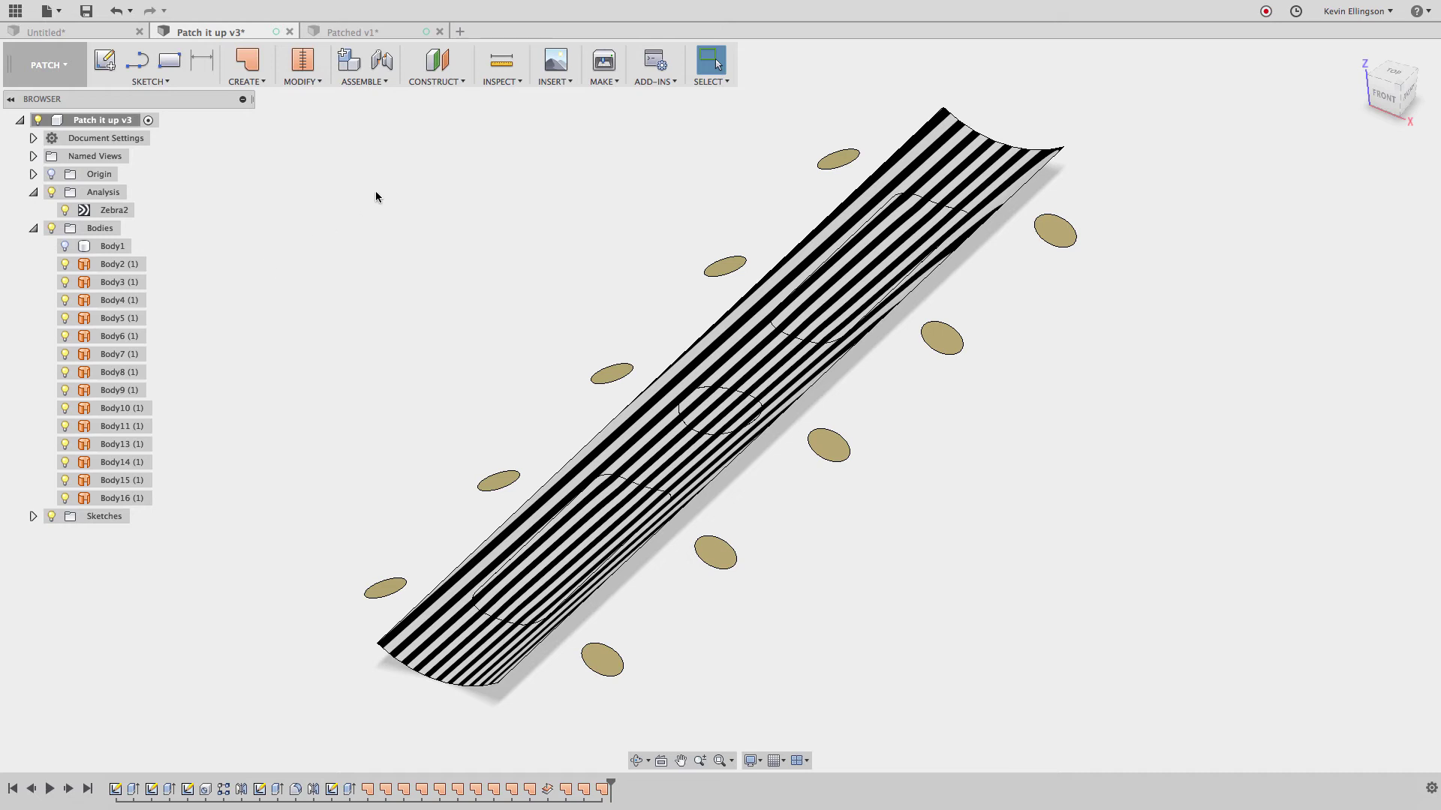
Turn off the zebra Analysis folder and show Body1 again
{"action": "left_click", "coordinate": [51, 192]}
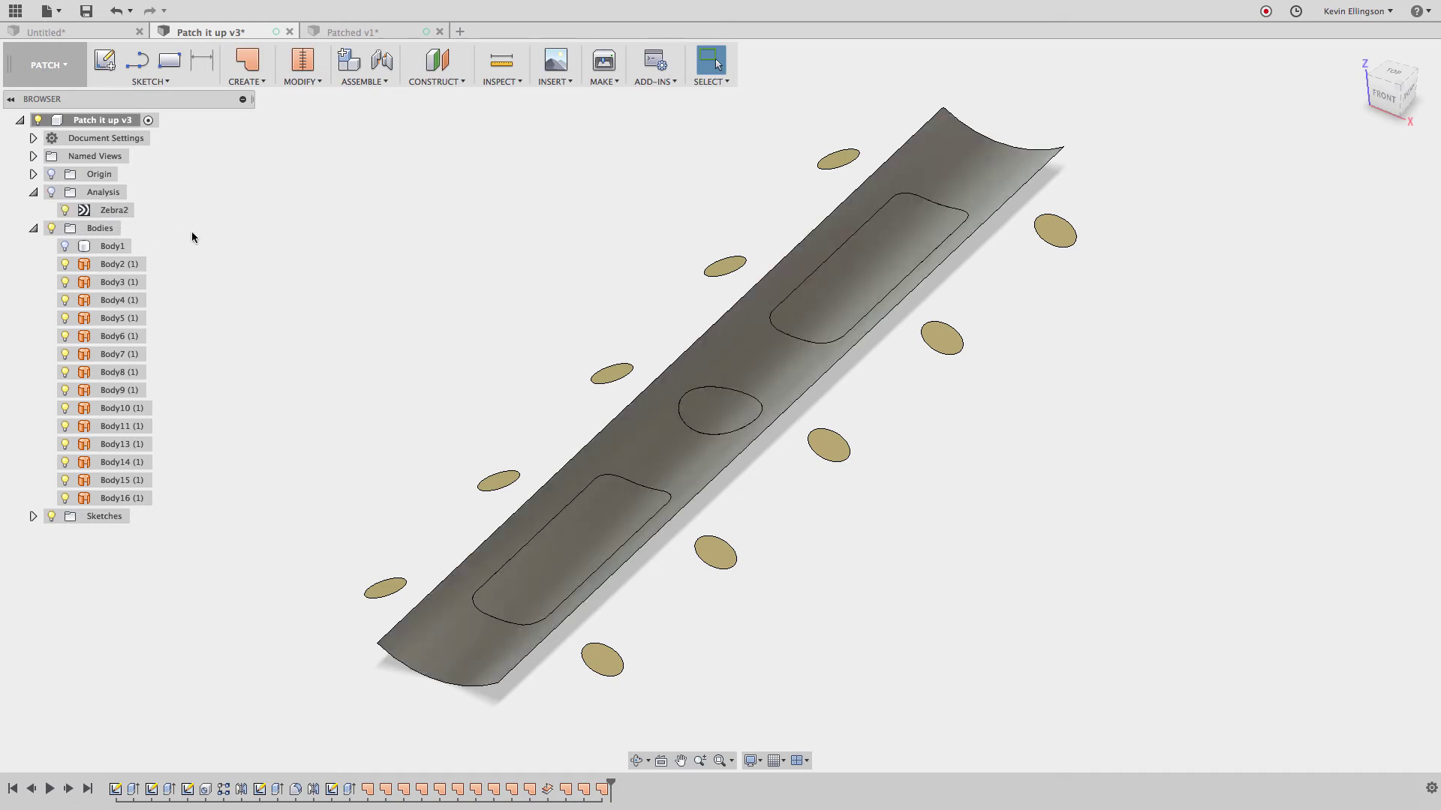
{"action": "left_click", "coordinate": [66, 72]}
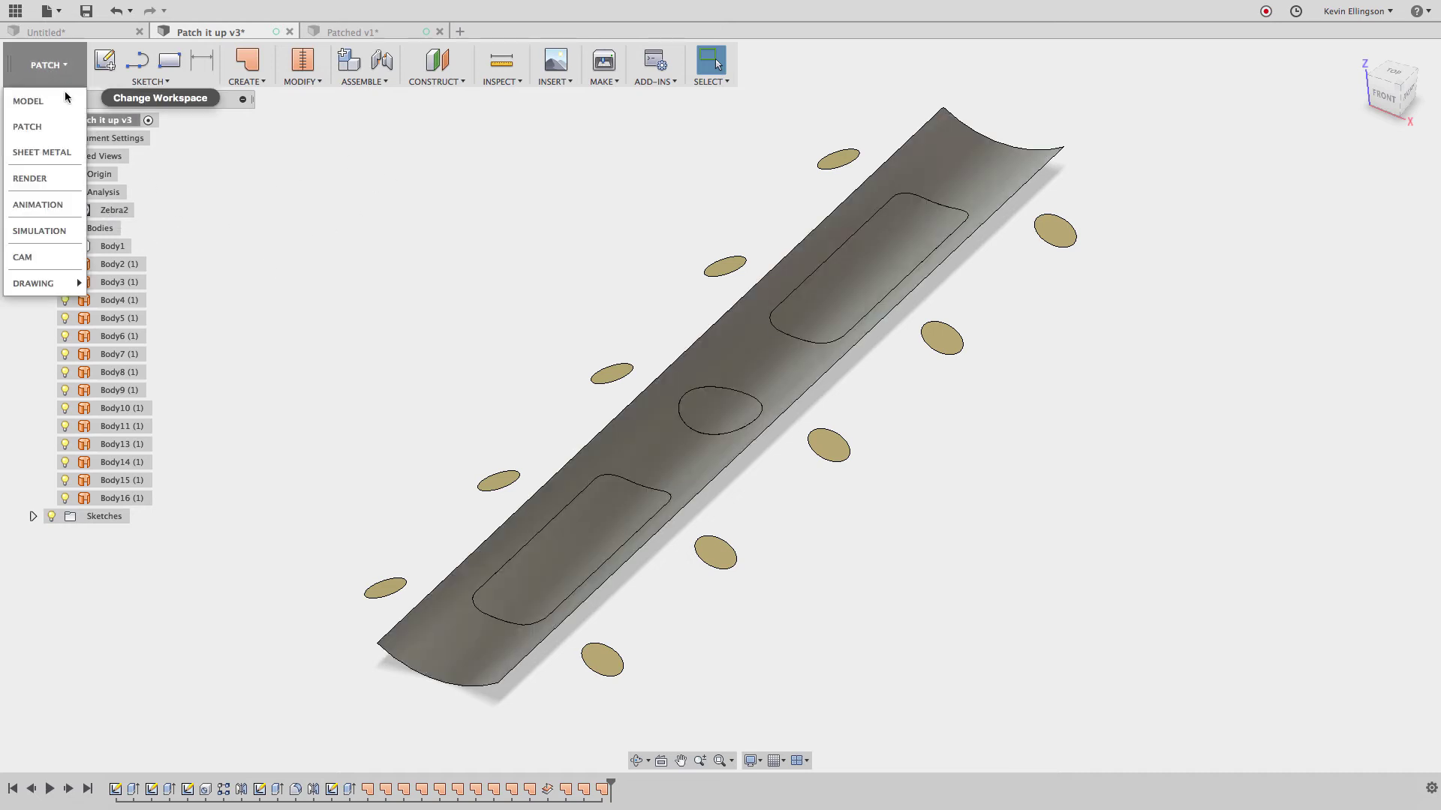
{"action": "left_click", "coordinate": [192, 255]}
{"action": "left_click", "coordinate": [66, 246]}
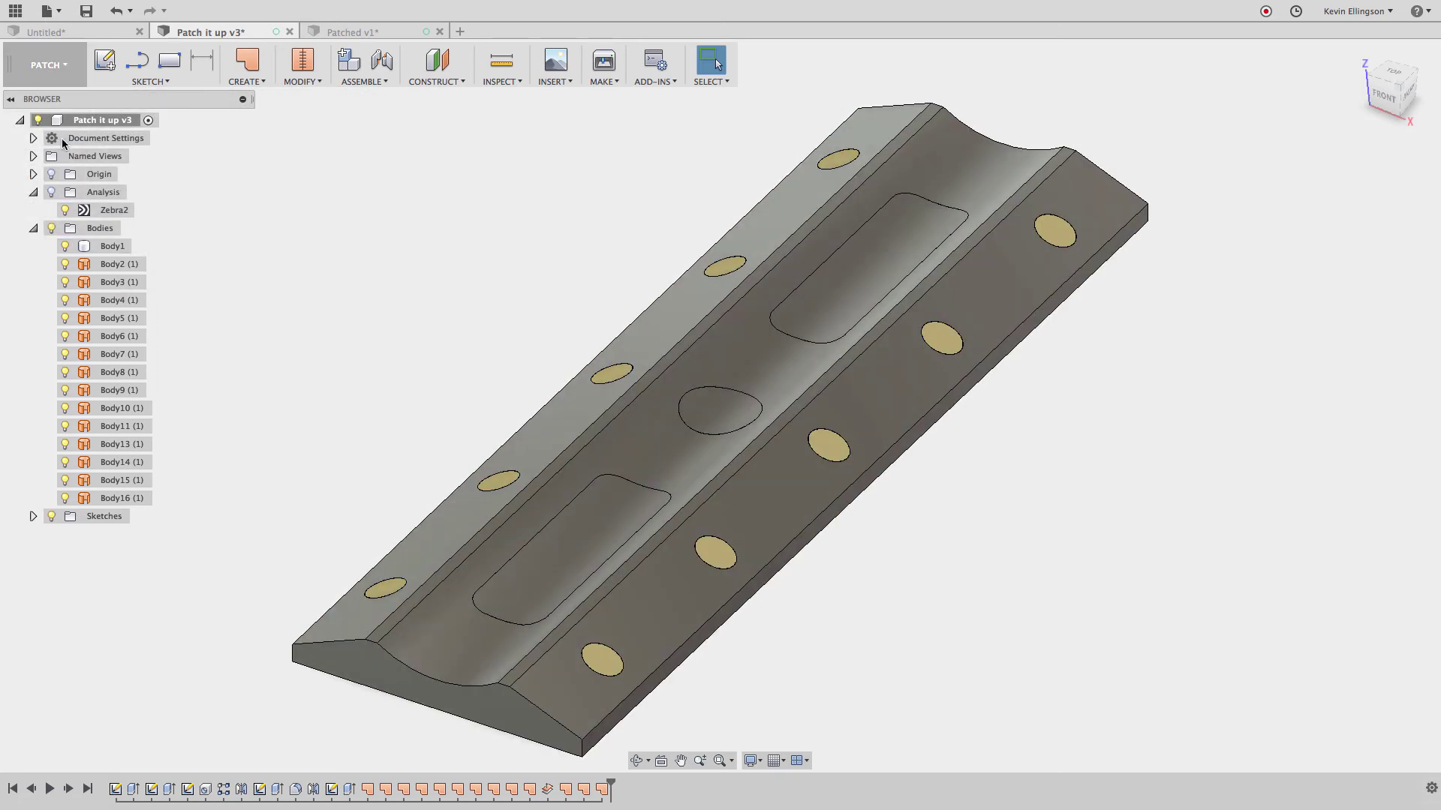
Switch to the CAM workspace and generate all toolpaths for the Not Patched setup
{"action": "left_click", "coordinate": [47, 66]}
{"action": "left_click", "coordinate": [48, 257]}
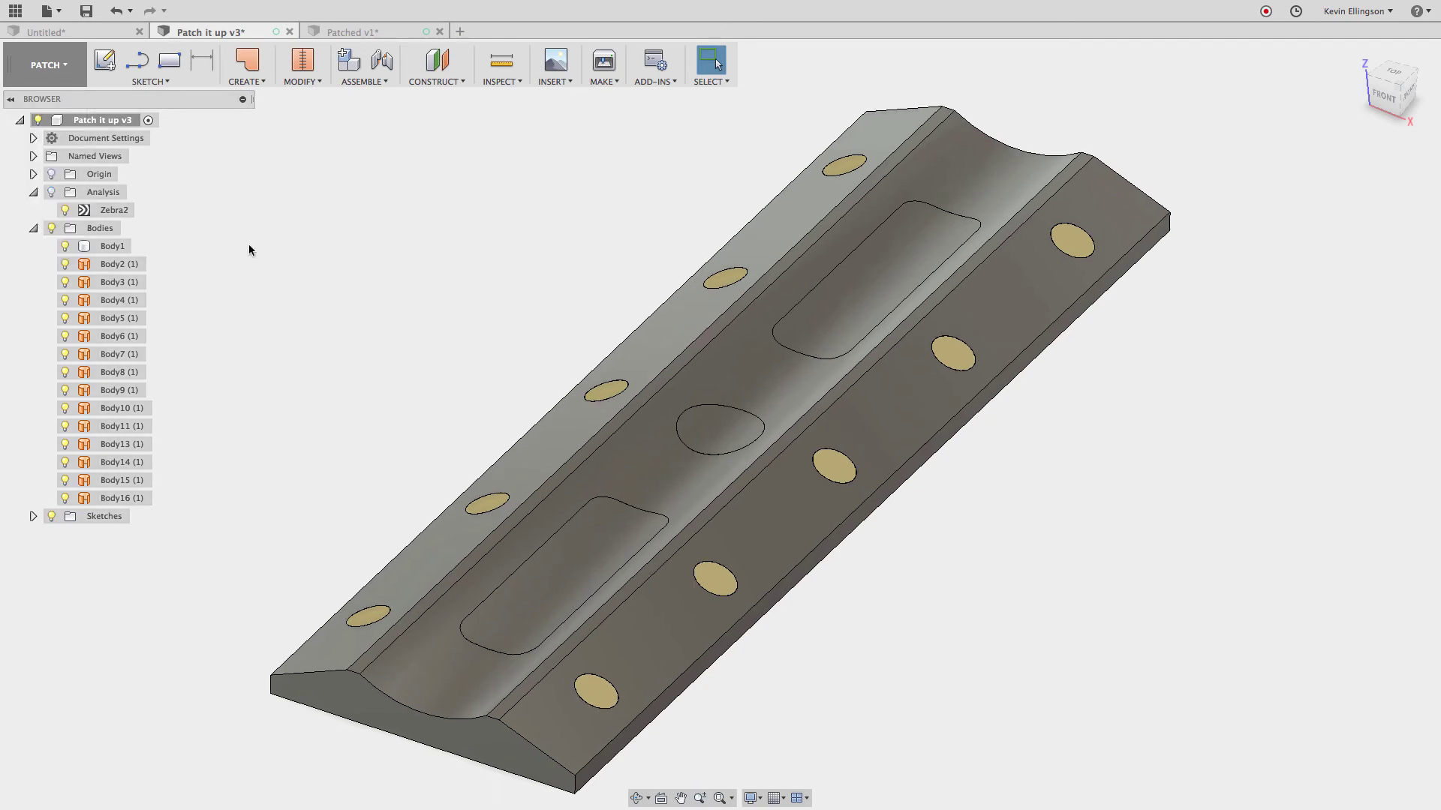
{"action": "left_click", "coordinate": [125, 212]}
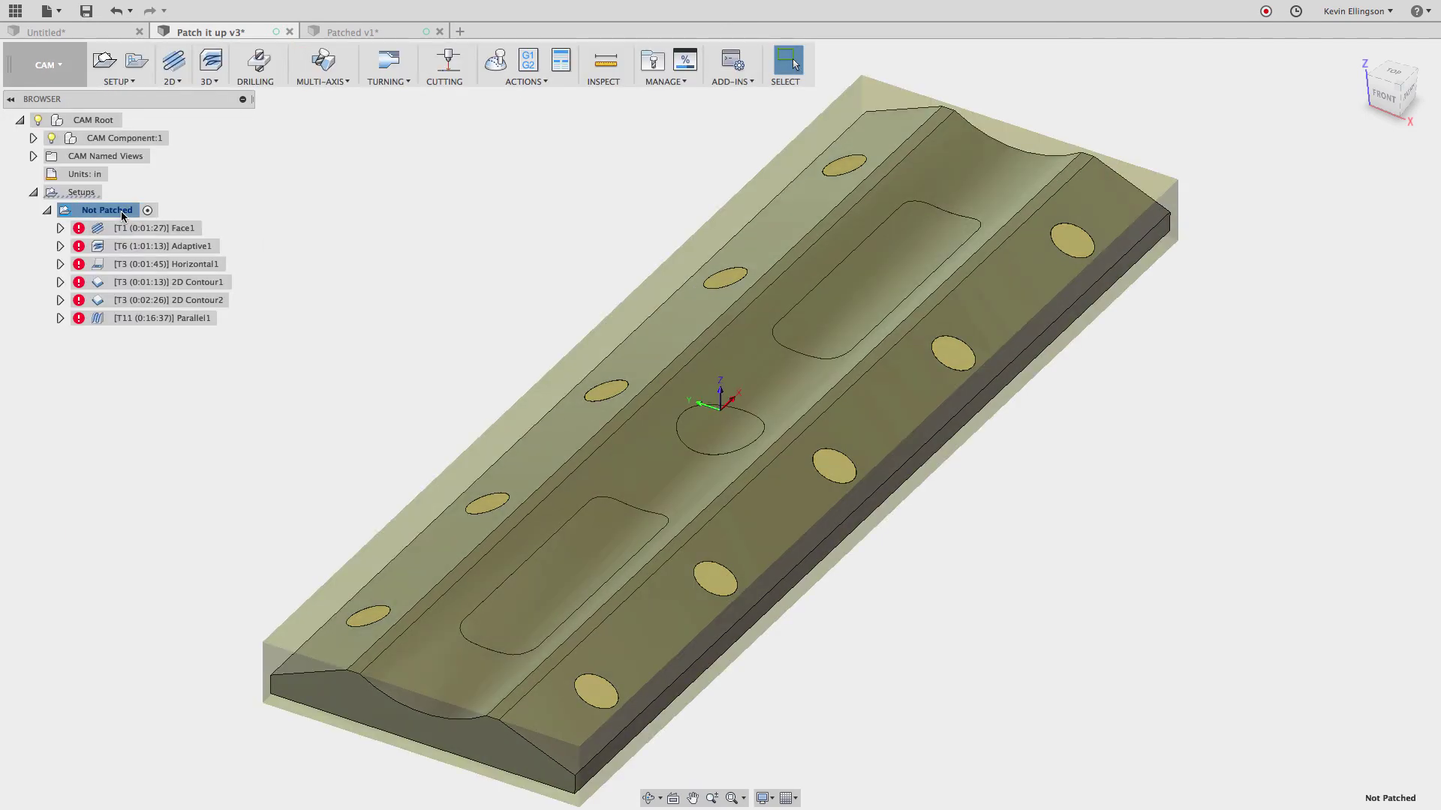
{"action": "right_click", "coordinate": [122, 214]}
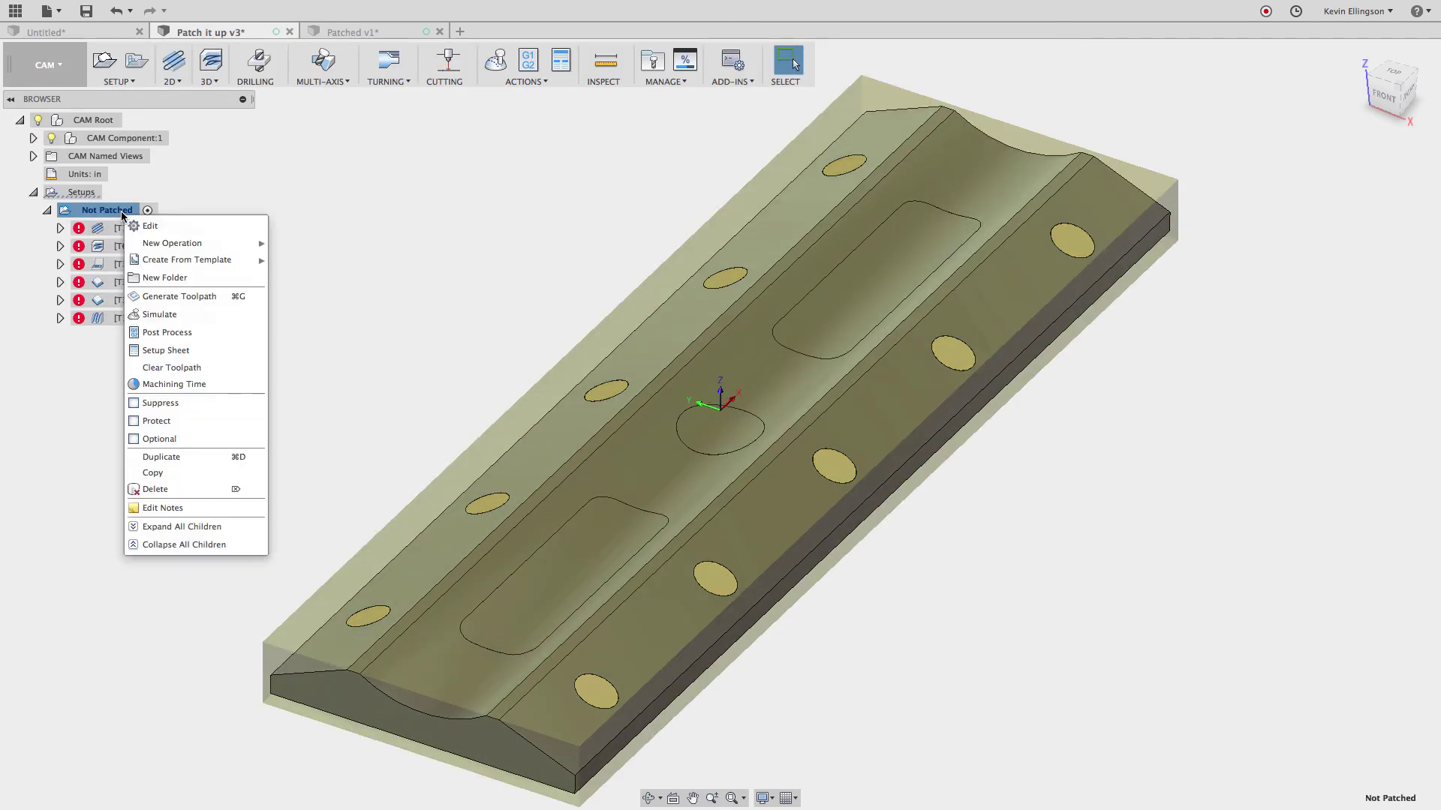
{"action": "left_click", "coordinate": [261, 285]}
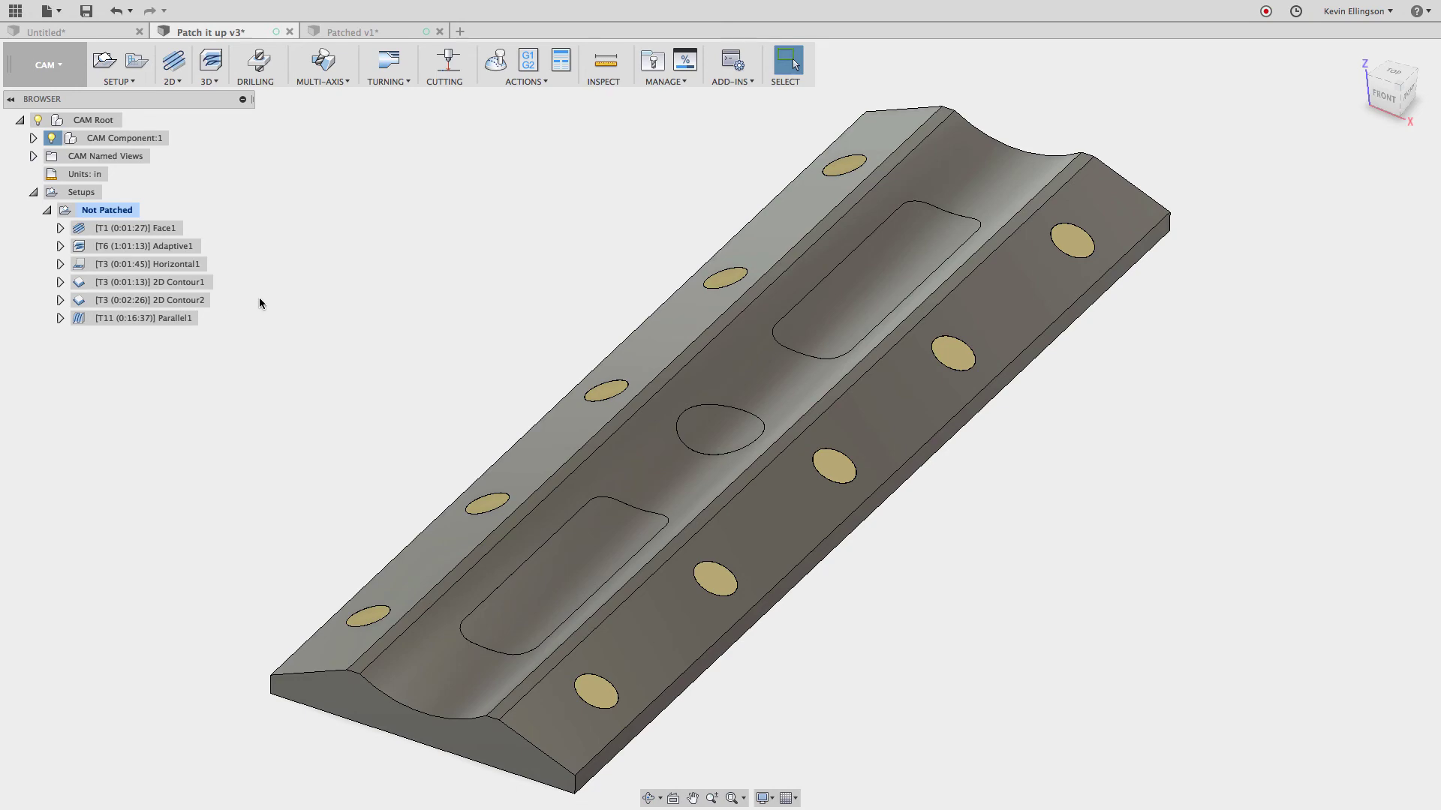
Preview the regenerated Adaptive1 and Parallel1 toolpaths over the part
{"action": "left_click", "coordinate": [186, 248]}
{"action": "scroll", "coordinate": [353, 380], "scroll_direction": "up", "scroll_amount": 5}
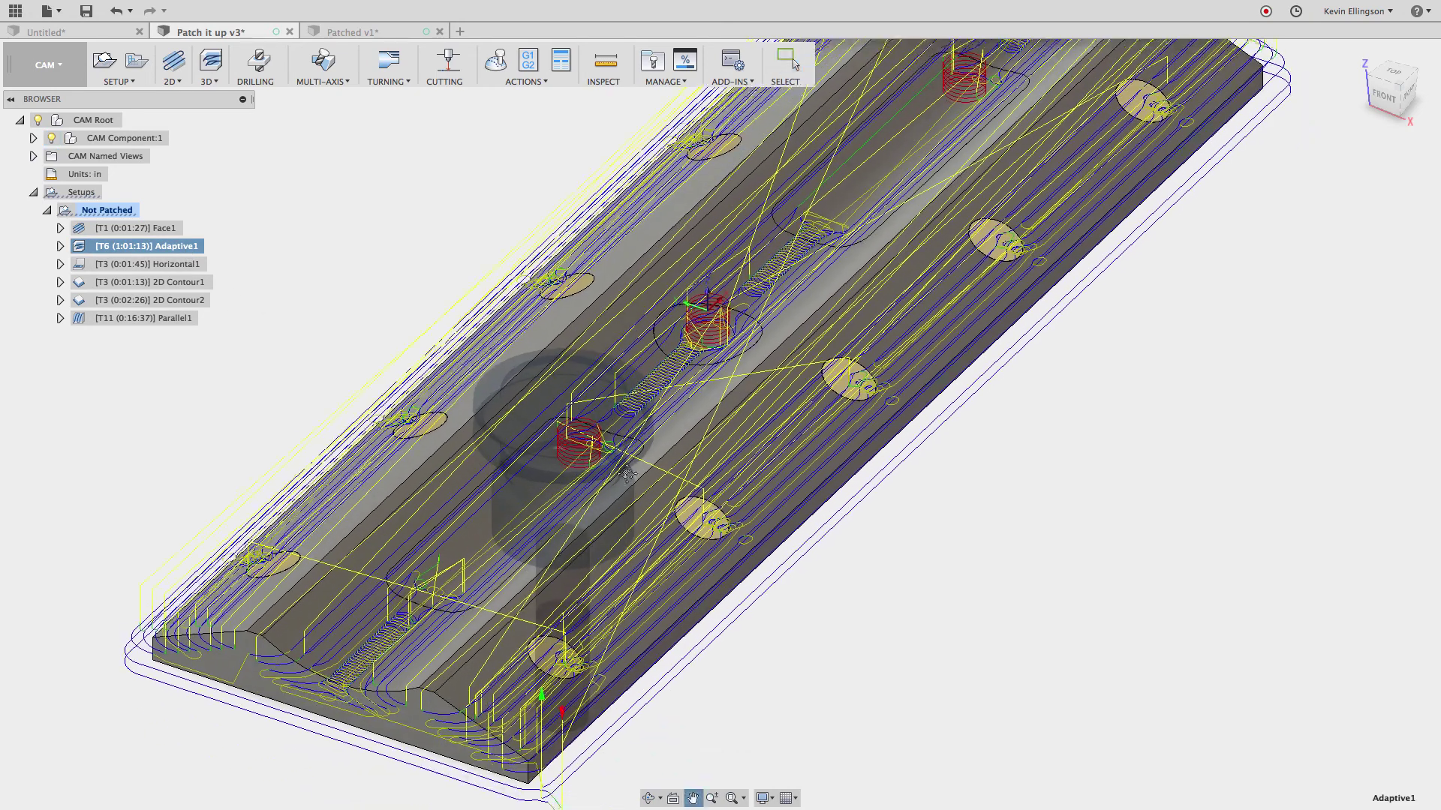
{"action": "scroll", "coordinate": [628, 473], "scroll_direction": "up", "scroll_amount": 8}
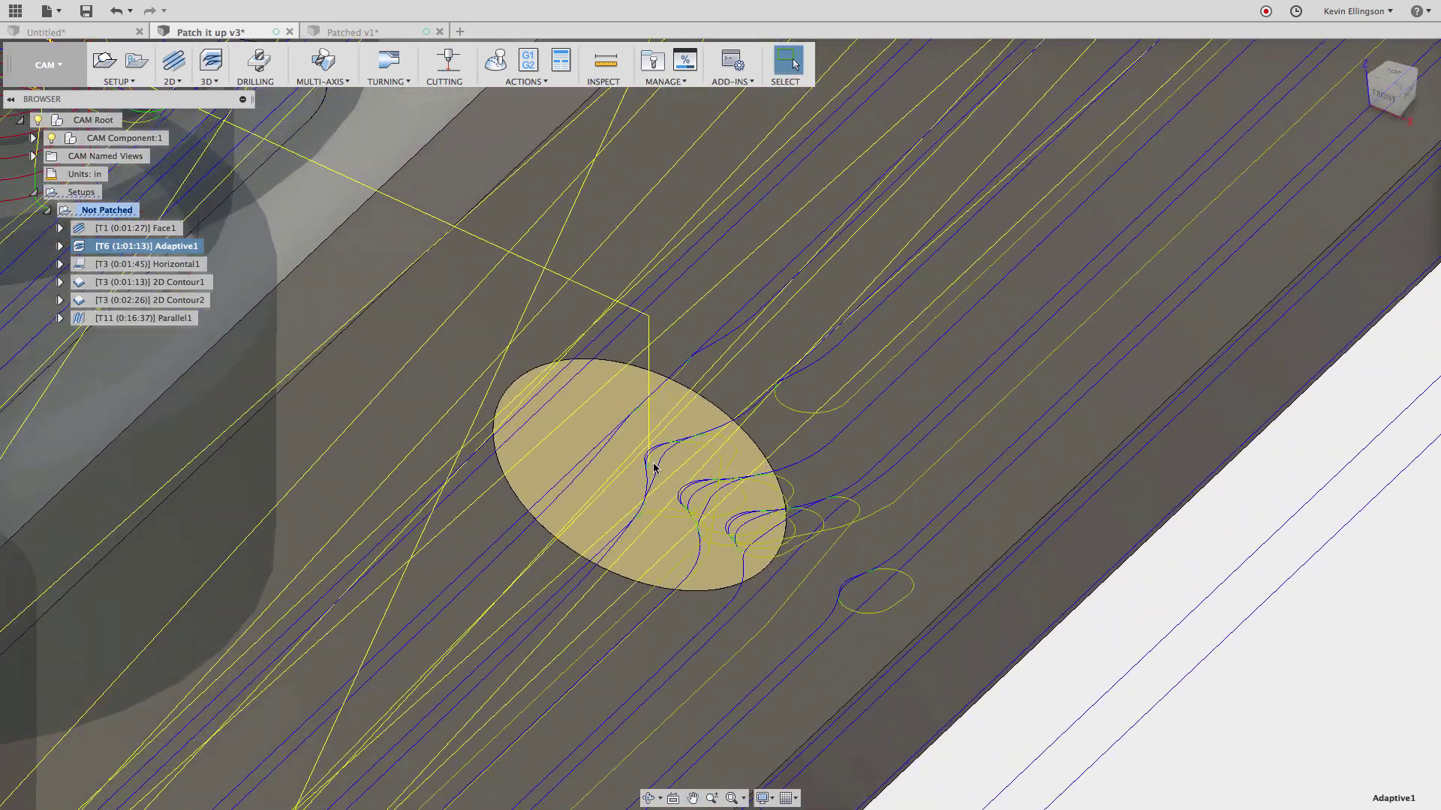
{"action": "key", "text": "F6"}
{"action": "left_click", "coordinate": [416, 398]}
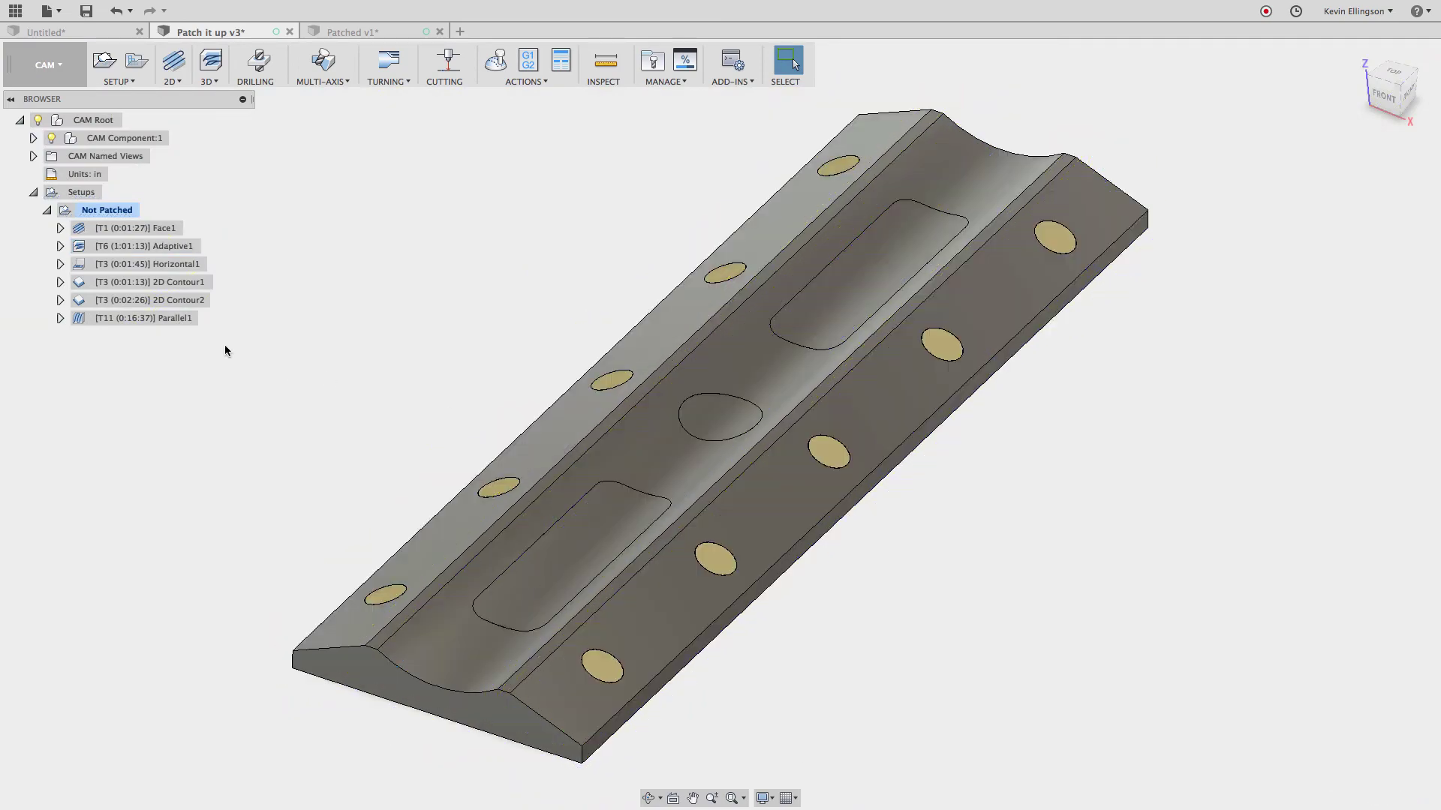
{"action": "left_click", "coordinate": [171, 321]}
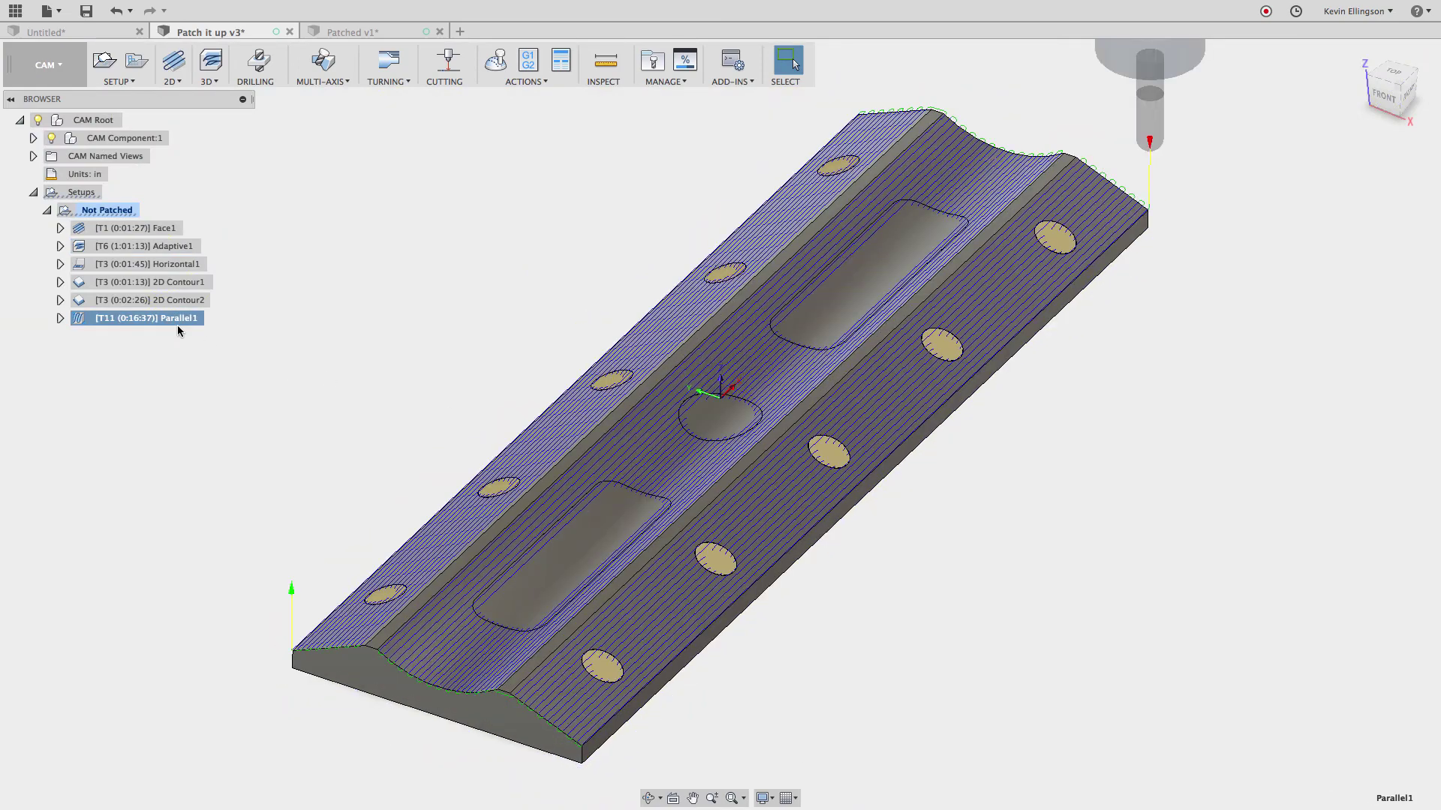
{"action": "scroll", "coordinate": [650, 543], "scroll_direction": "up", "scroll_amount": 3}
{"action": "scroll", "coordinate": [651, 450], "scroll_direction": "up", "scroll_amount": 4}
{"action": "scroll", "coordinate": [585, 420], "scroll_direction": "down", "scroll_amount": 4}
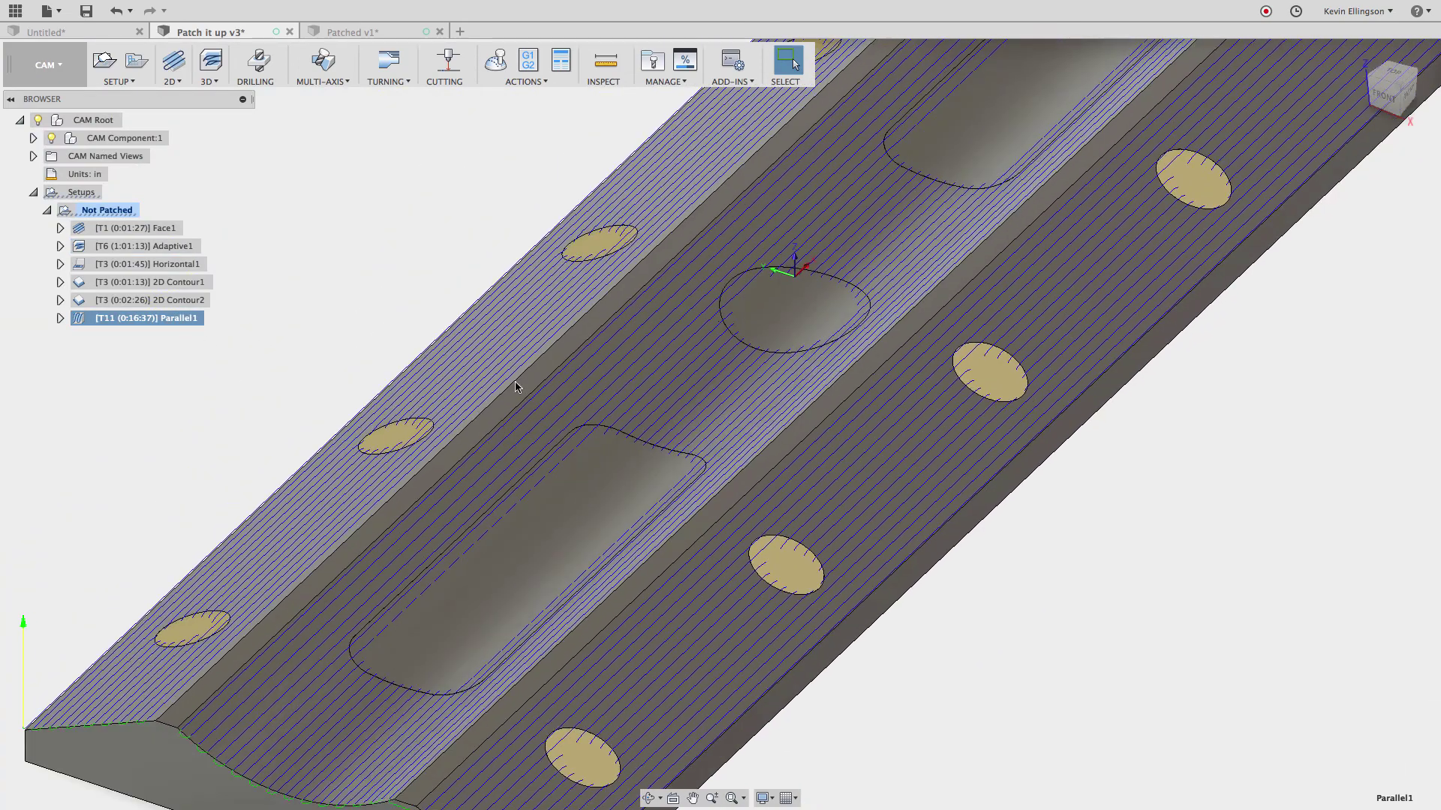
{"action": "left_click", "coordinate": [294, 302]}
Hide patch bodies Body2–Body16, keeping Body1 visible, and collapse the Bodies list
{"action": "left_click", "coordinate": [33, 138]}
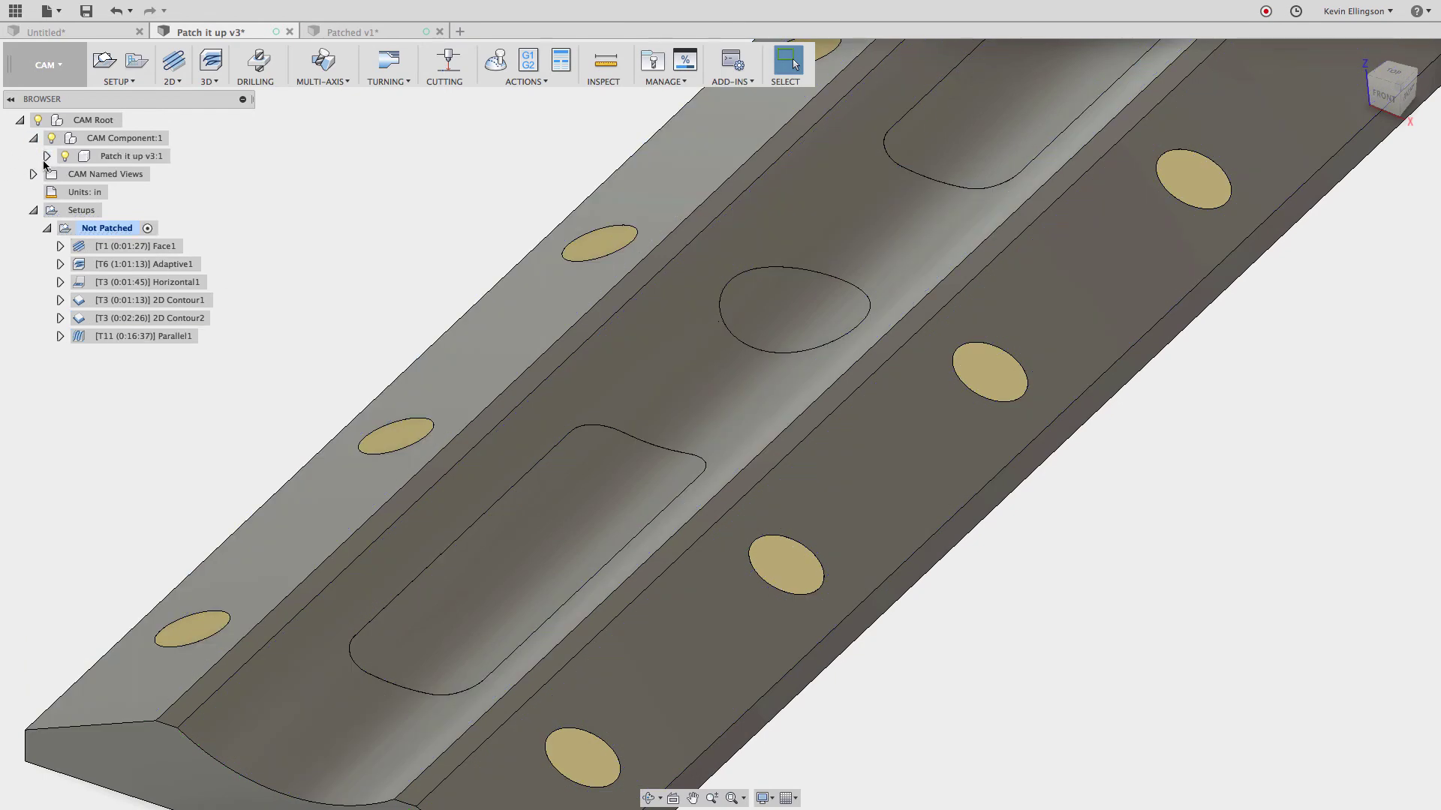
{"action": "left_click", "coordinate": [43, 157]}
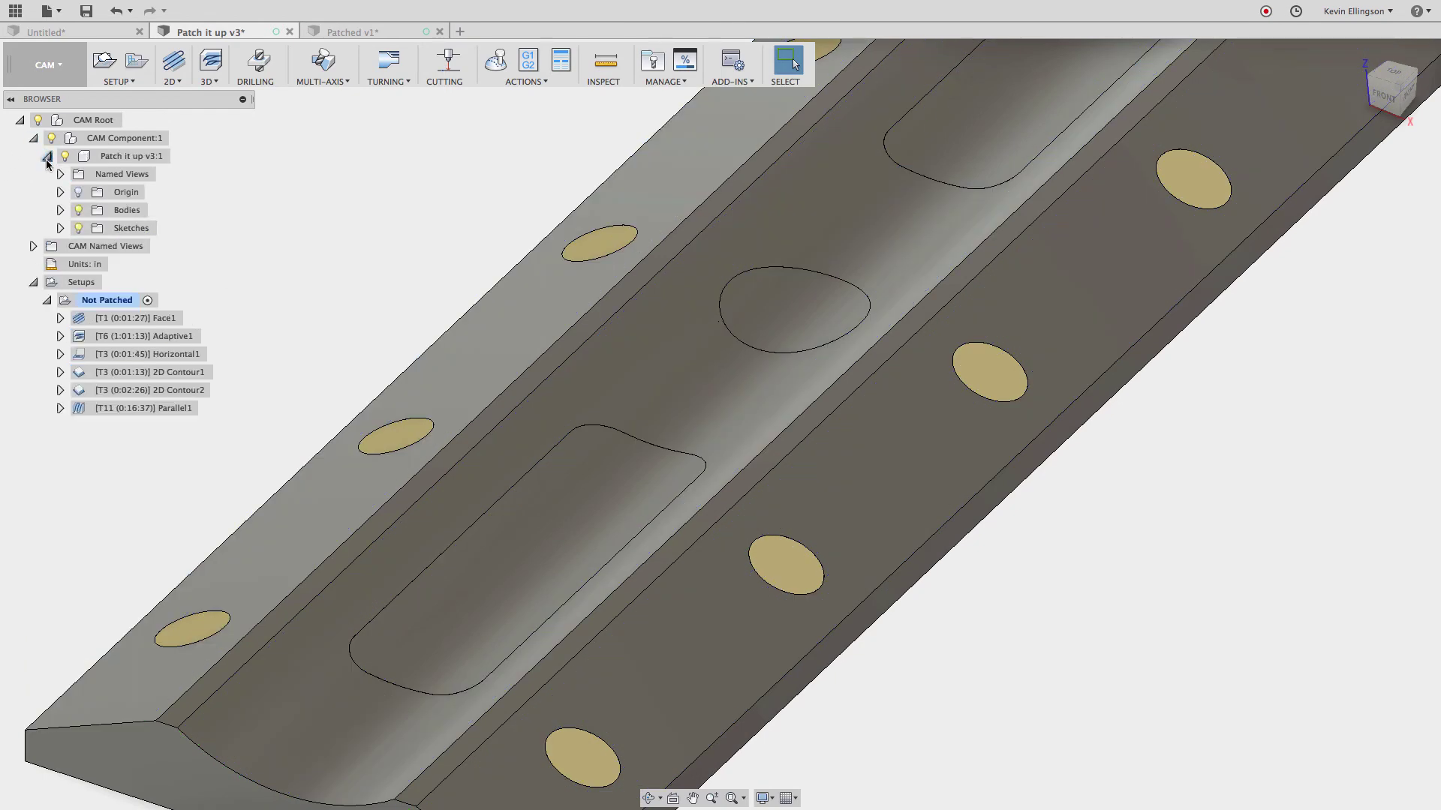
{"action": "left_click", "coordinate": [60, 210]}
{"action": "left_click", "coordinate": [91, 480]}
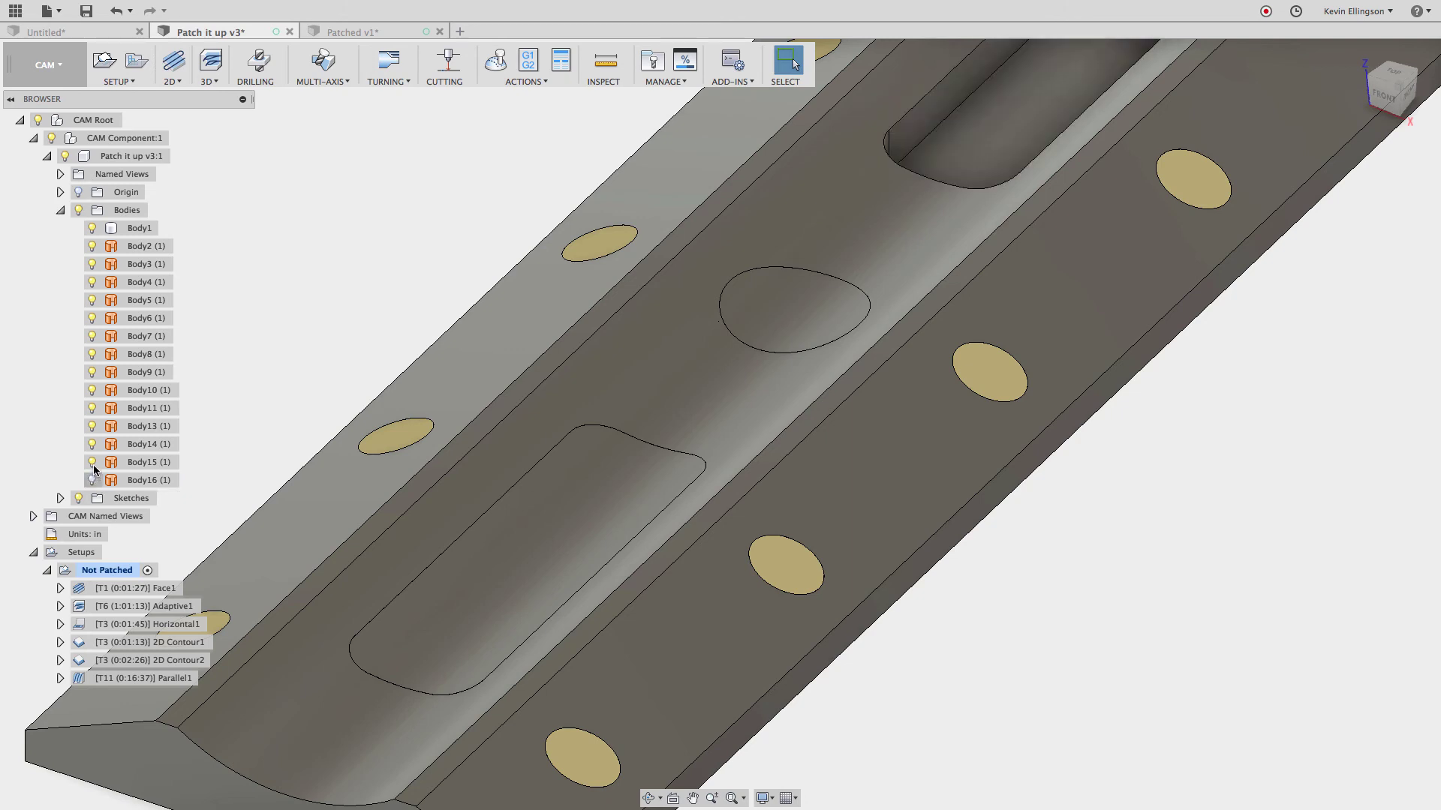
{"action": "left_click", "coordinate": [91, 462]}
{"action": "left_click", "coordinate": [91, 444]}
{"action": "left_click", "coordinate": [91, 426]}
{"action": "left_click", "coordinate": [92, 408]}
{"action": "left_click", "coordinate": [91, 390]}
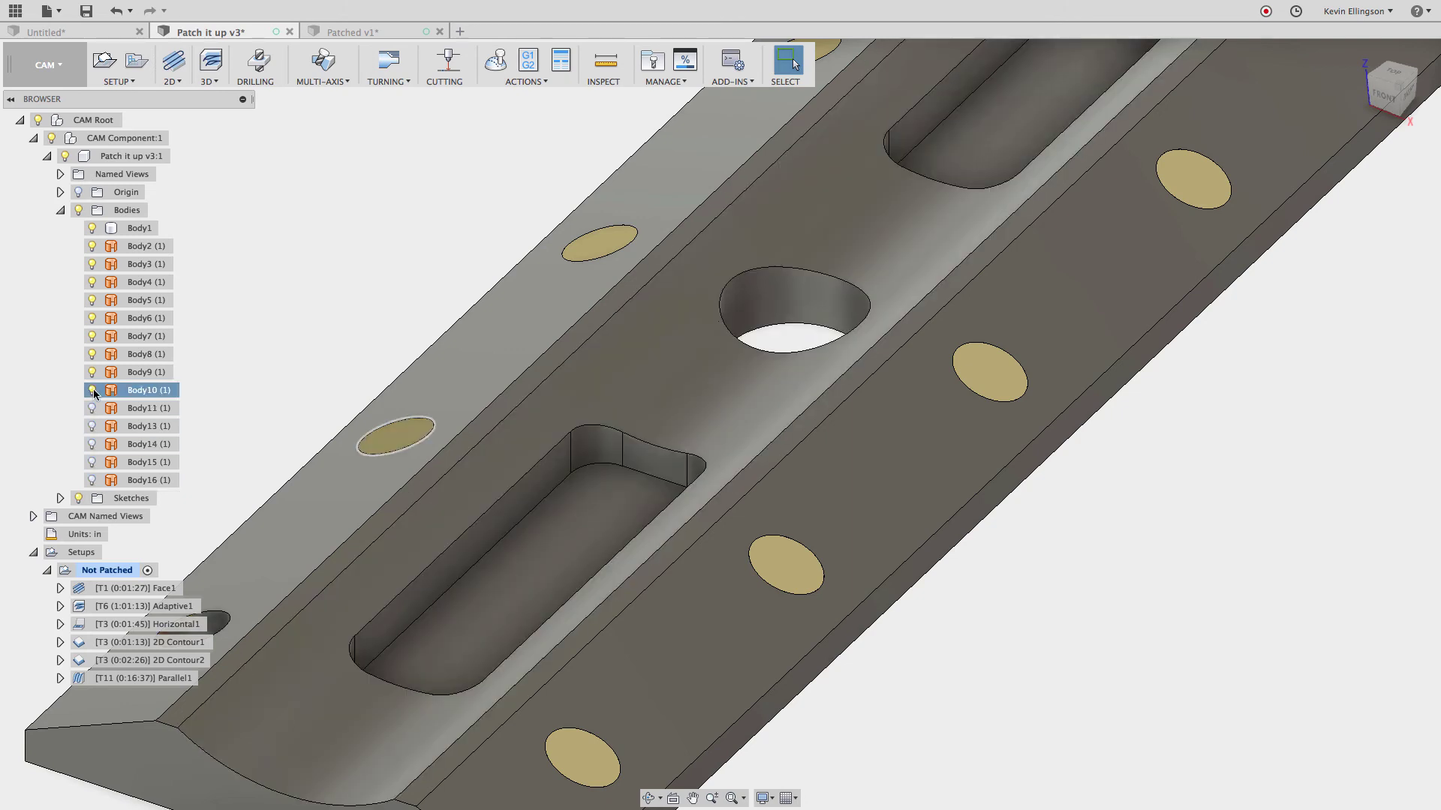
{"action": "left_click", "coordinate": [91, 372]}
{"action": "left_click", "coordinate": [92, 354]}
{"action": "left_click", "coordinate": [92, 336]}
{"action": "left_click", "coordinate": [92, 319]}
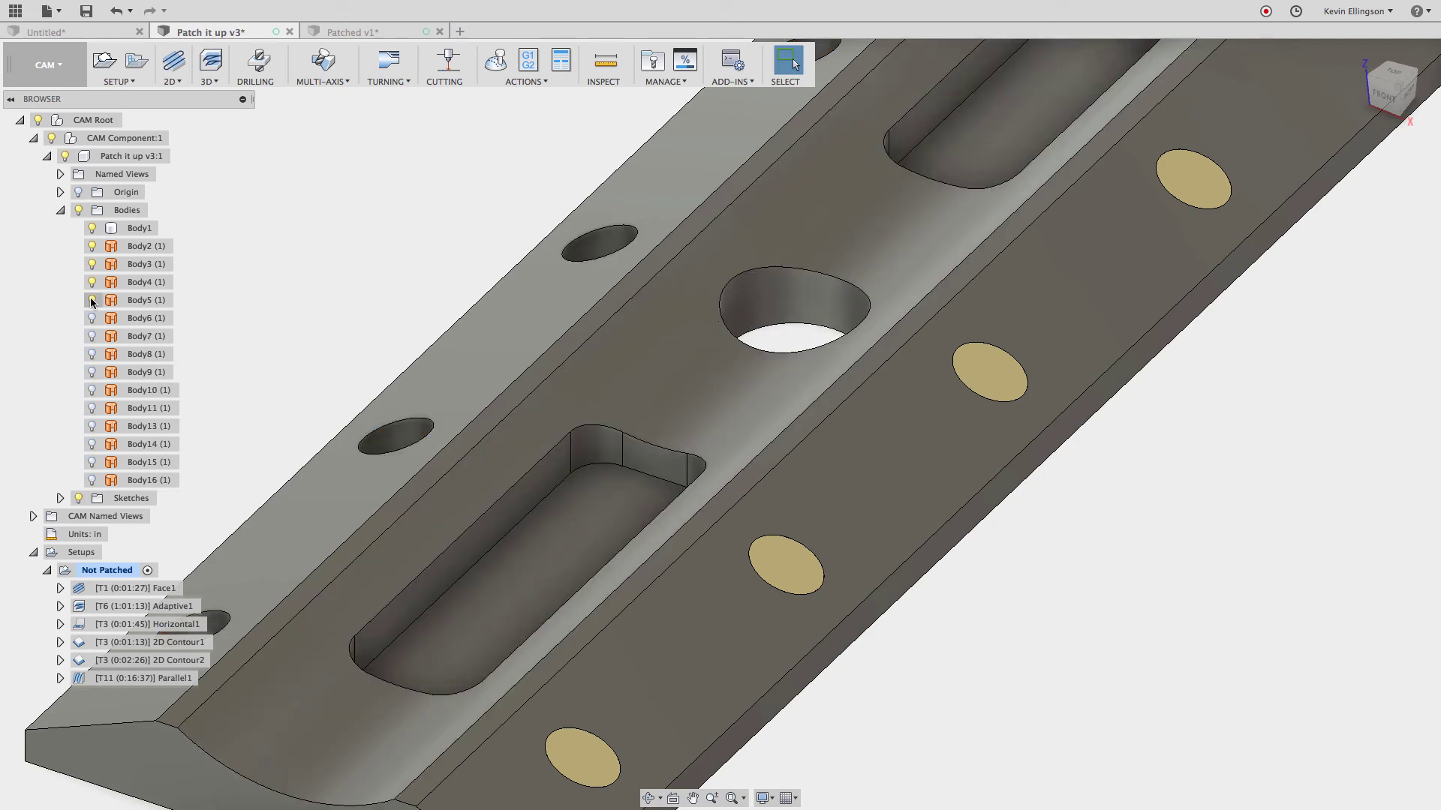
{"action": "left_click", "coordinate": [92, 300]}
{"action": "left_click", "coordinate": [91, 282]}
{"action": "left_click", "coordinate": [92, 264]}
{"action": "left_click", "coordinate": [91, 246]}
{"action": "left_click", "coordinate": [92, 228]}
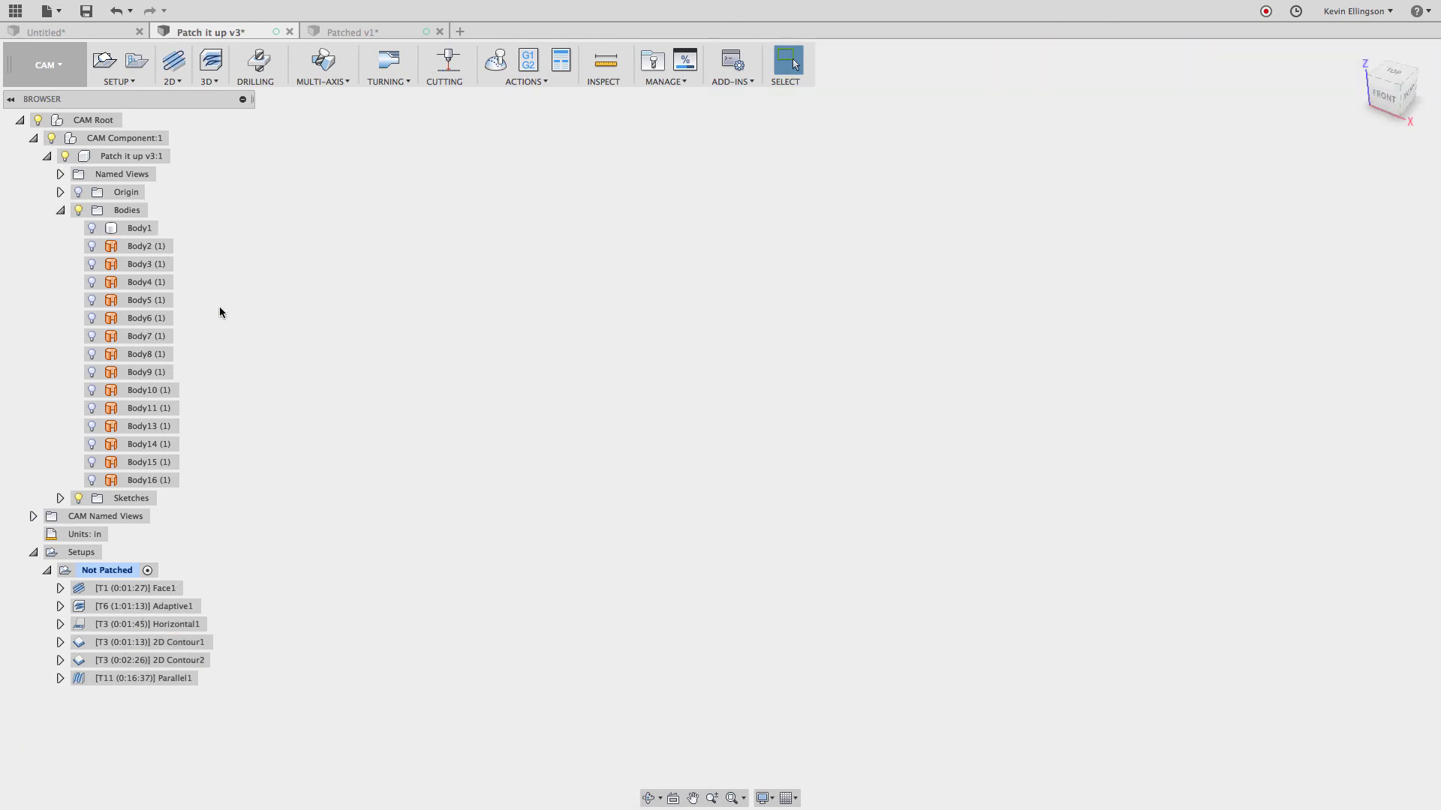
{"action": "left_click", "coordinate": [92, 228]}
{"action": "left_click", "coordinate": [60, 211]}
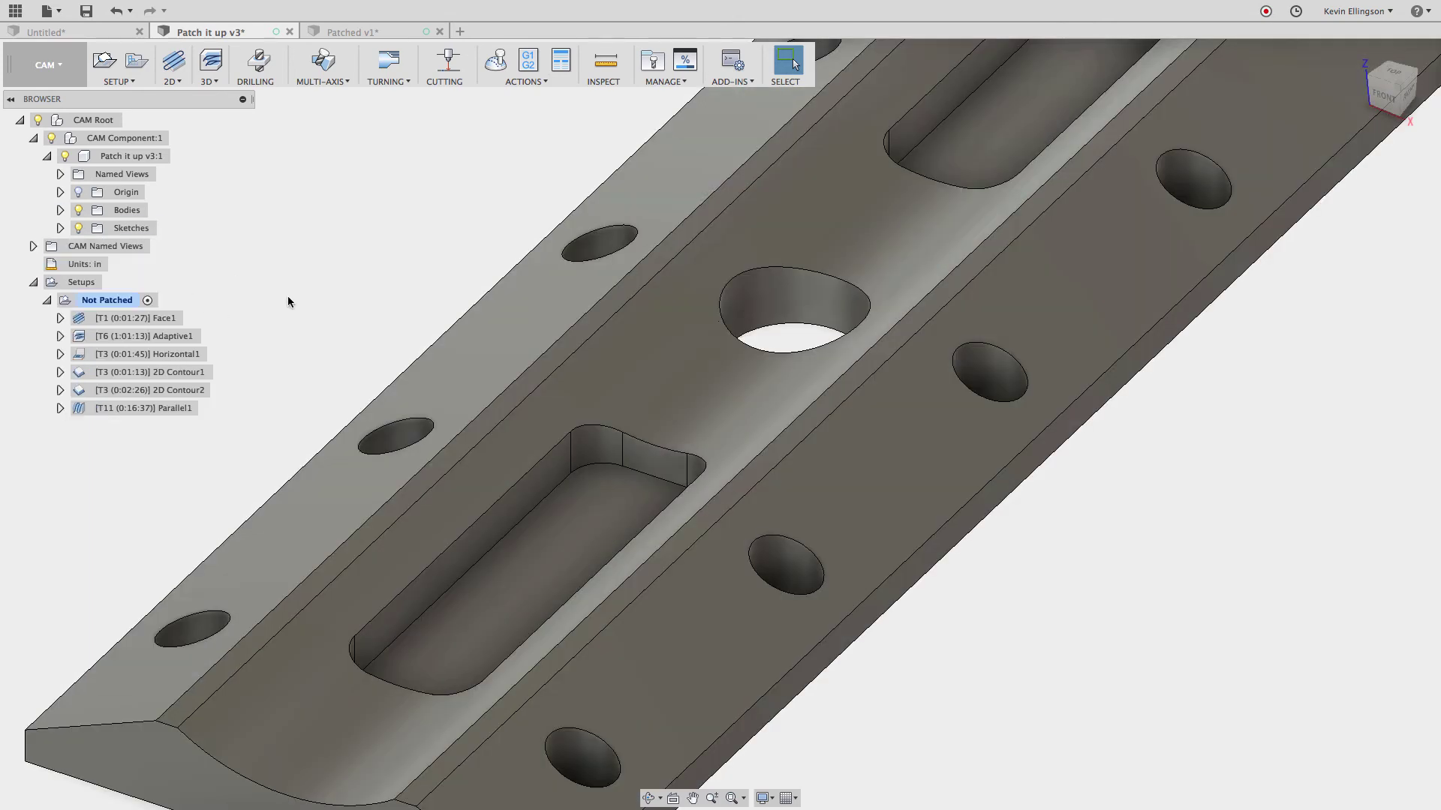
Display the Parallel1 toolpath dipping into the unpatched holes and slots
{"action": "key", "text": "F6"}
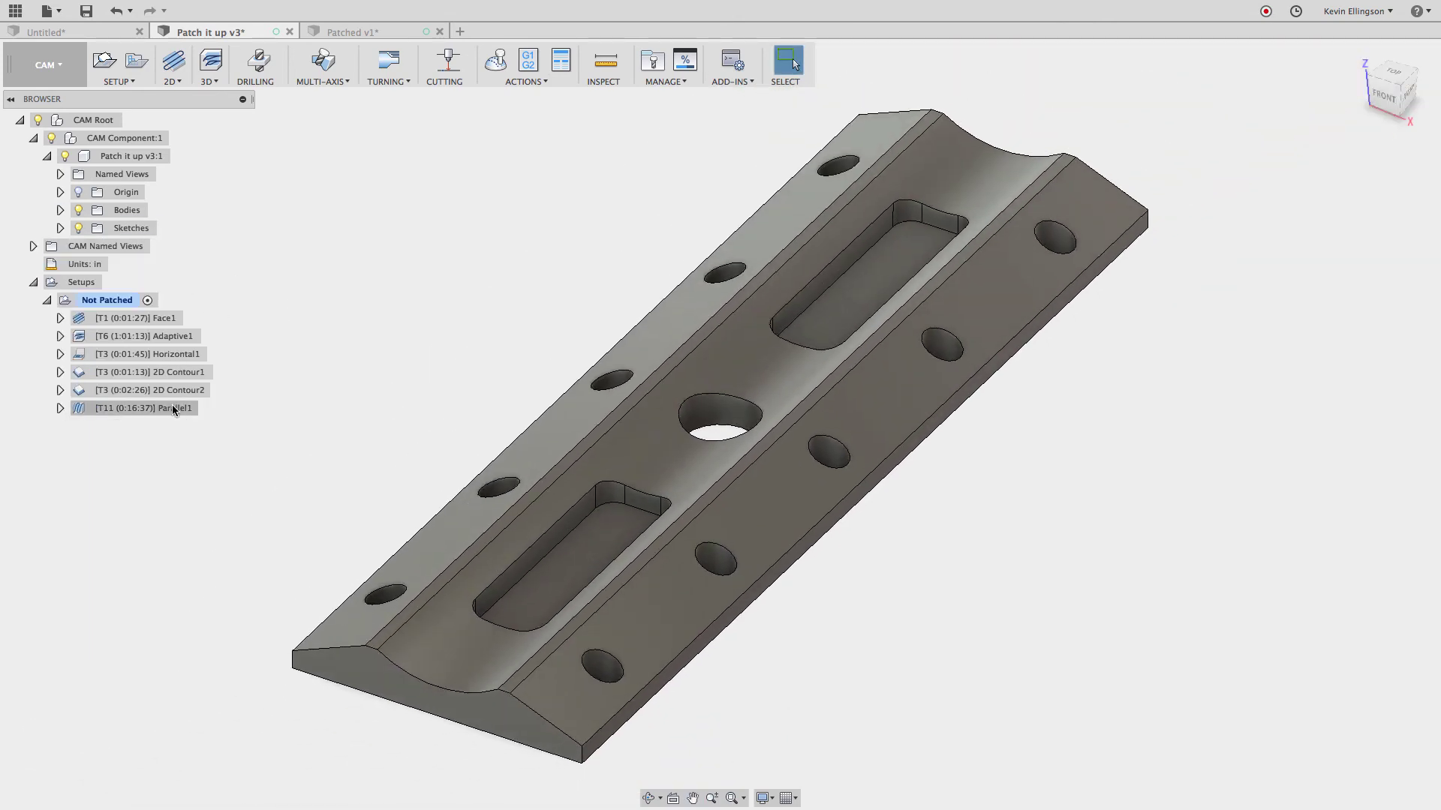
{"action": "left_click", "coordinate": [173, 409]}
{"action": "scroll", "coordinate": [598, 521], "scroll_direction": "up", "scroll_amount": 5}
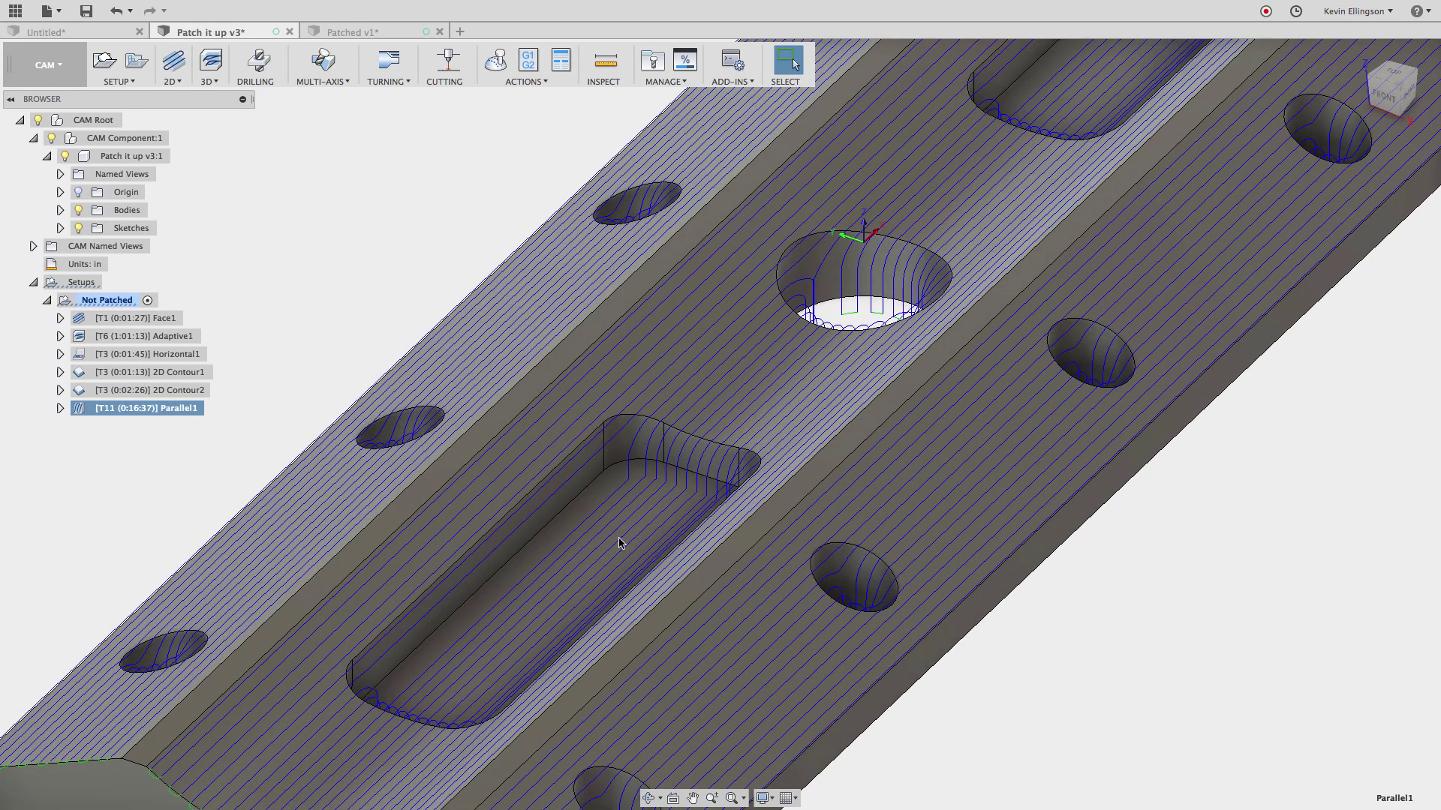
{"action": "scroll", "coordinate": [630, 515], "scroll_direction": "down", "scroll_amount": 2}
{"action": "scroll", "coordinate": [387, 312], "scroll_direction": "down", "scroll_amount": 4}
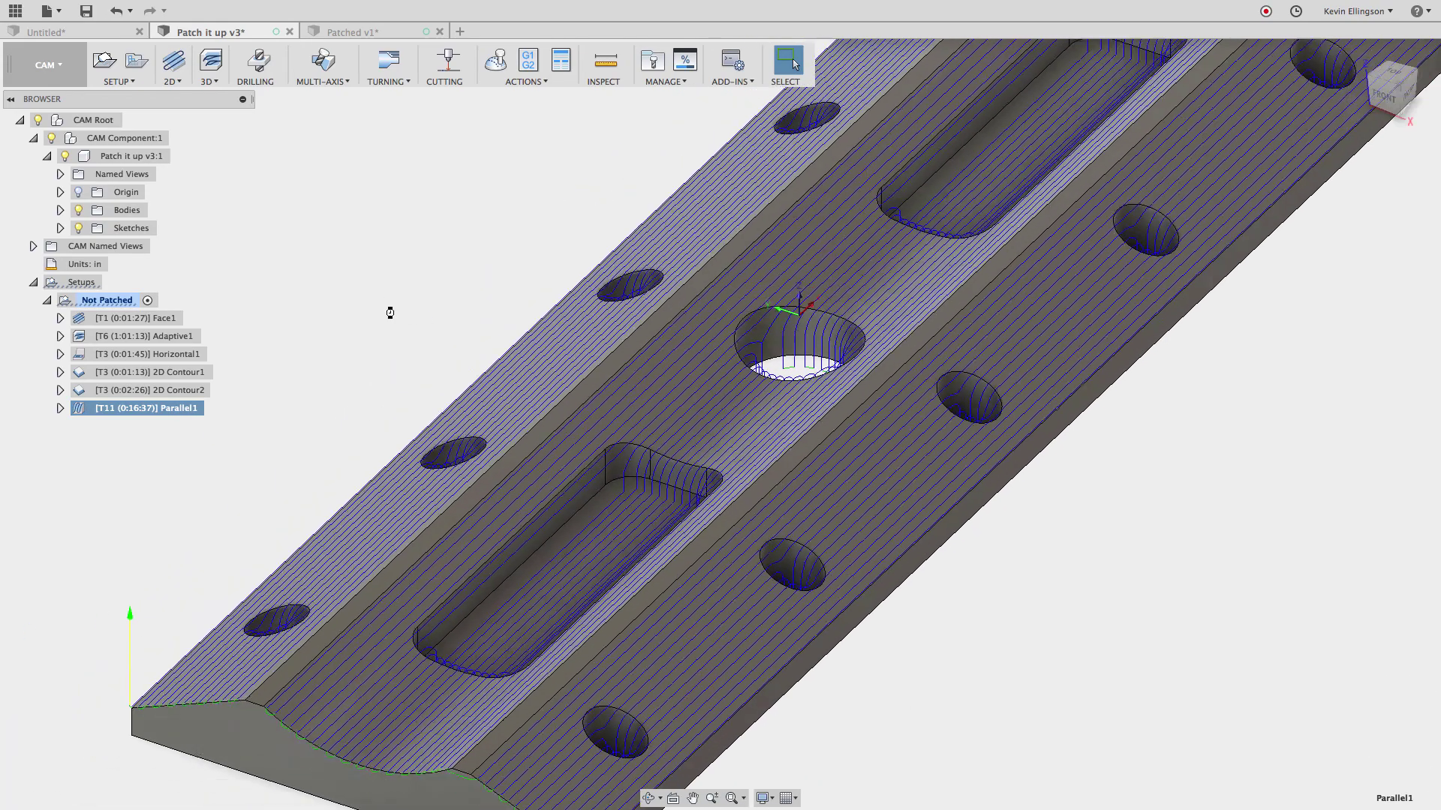
{"action": "scroll", "coordinate": [557, 585], "scroll_direction": "up", "scroll_amount": 4}
{"action": "scroll", "coordinate": [557, 585], "scroll_direction": "up", "scroll_amount": 3}
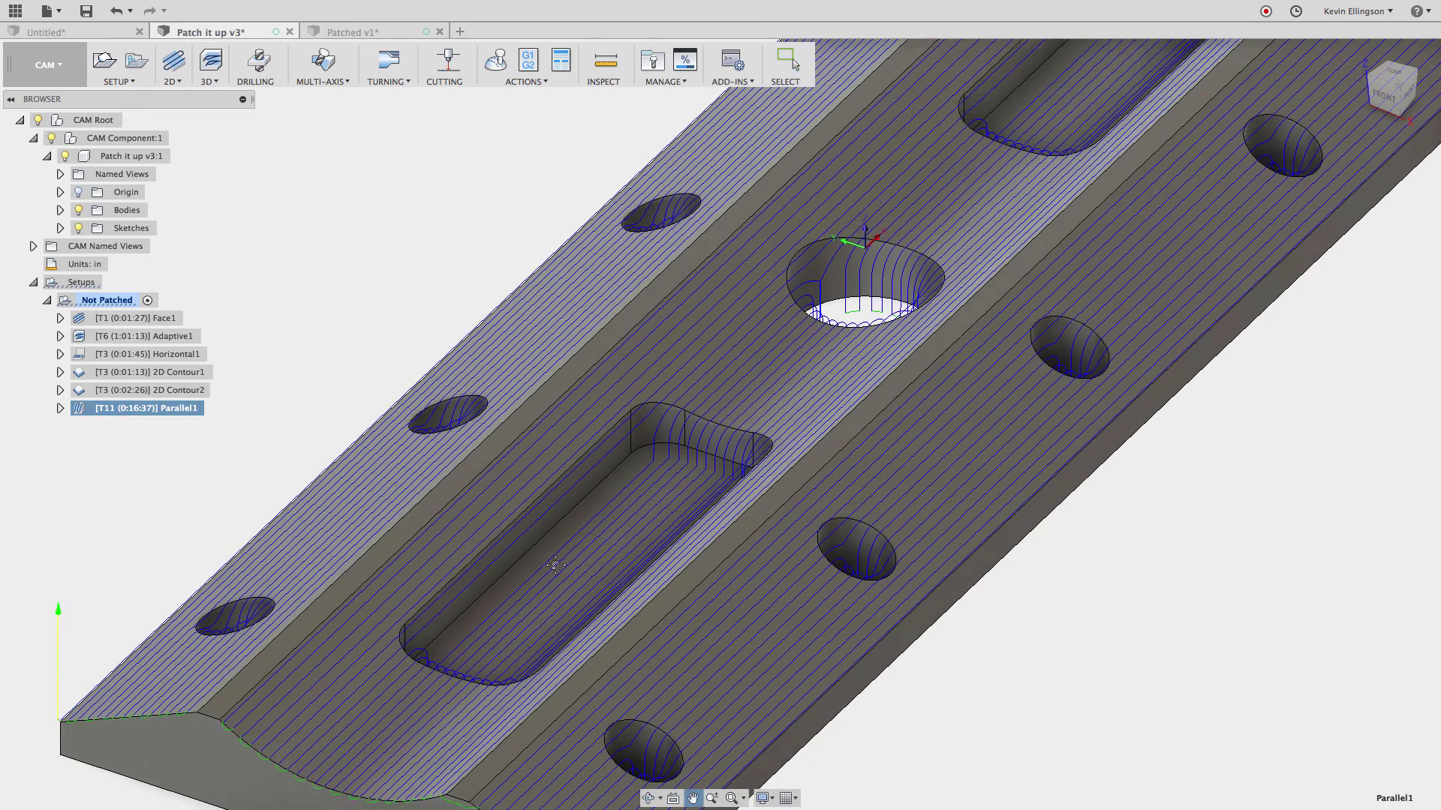
{"action": "key", "text": "F6"}
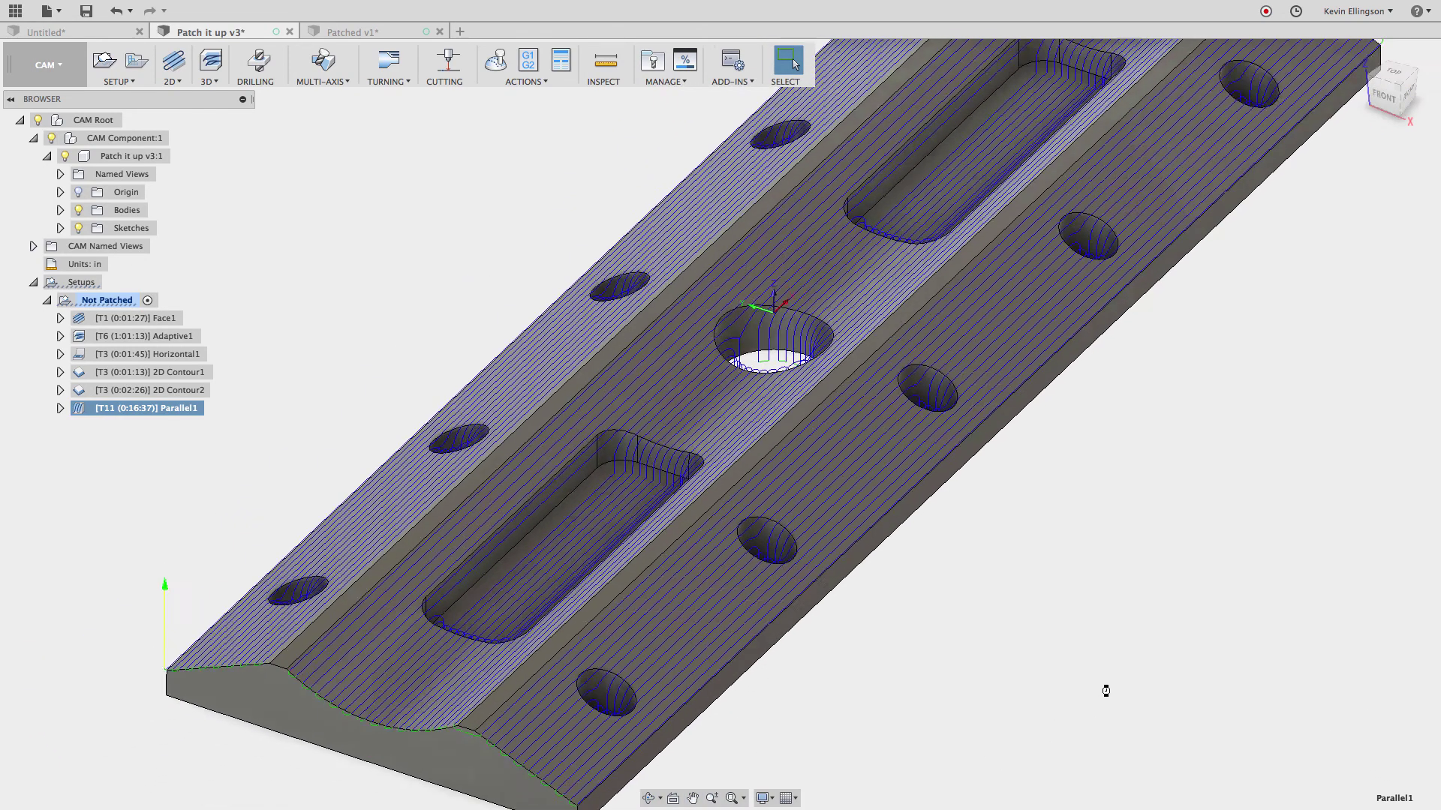
Open the Patched v1 design in CAM and briefly preview the Horizontal1 toolpath
{"action": "left_click", "coordinate": [354, 34]}
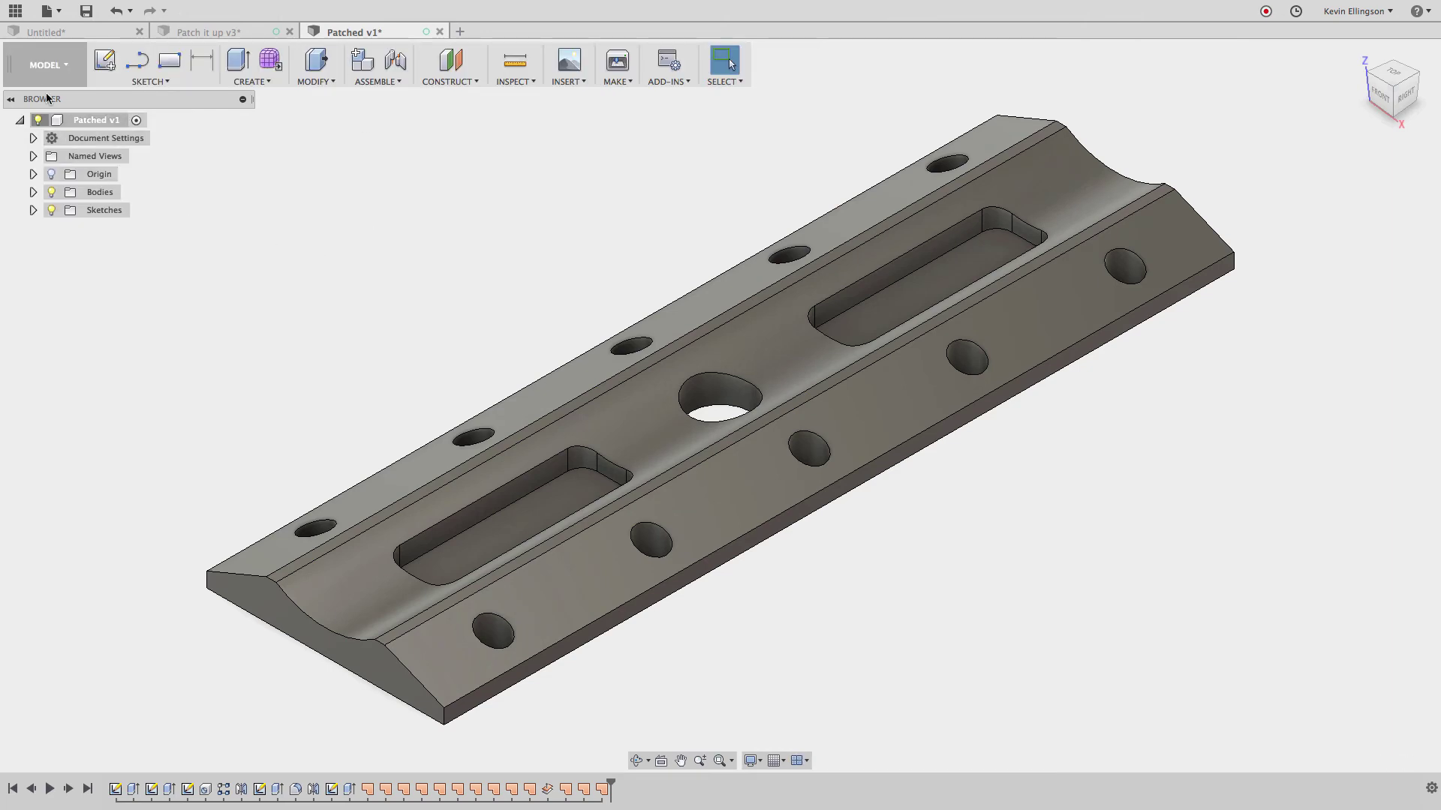
{"action": "left_click", "coordinate": [45, 64]}
{"action": "left_click", "coordinate": [52, 261]}
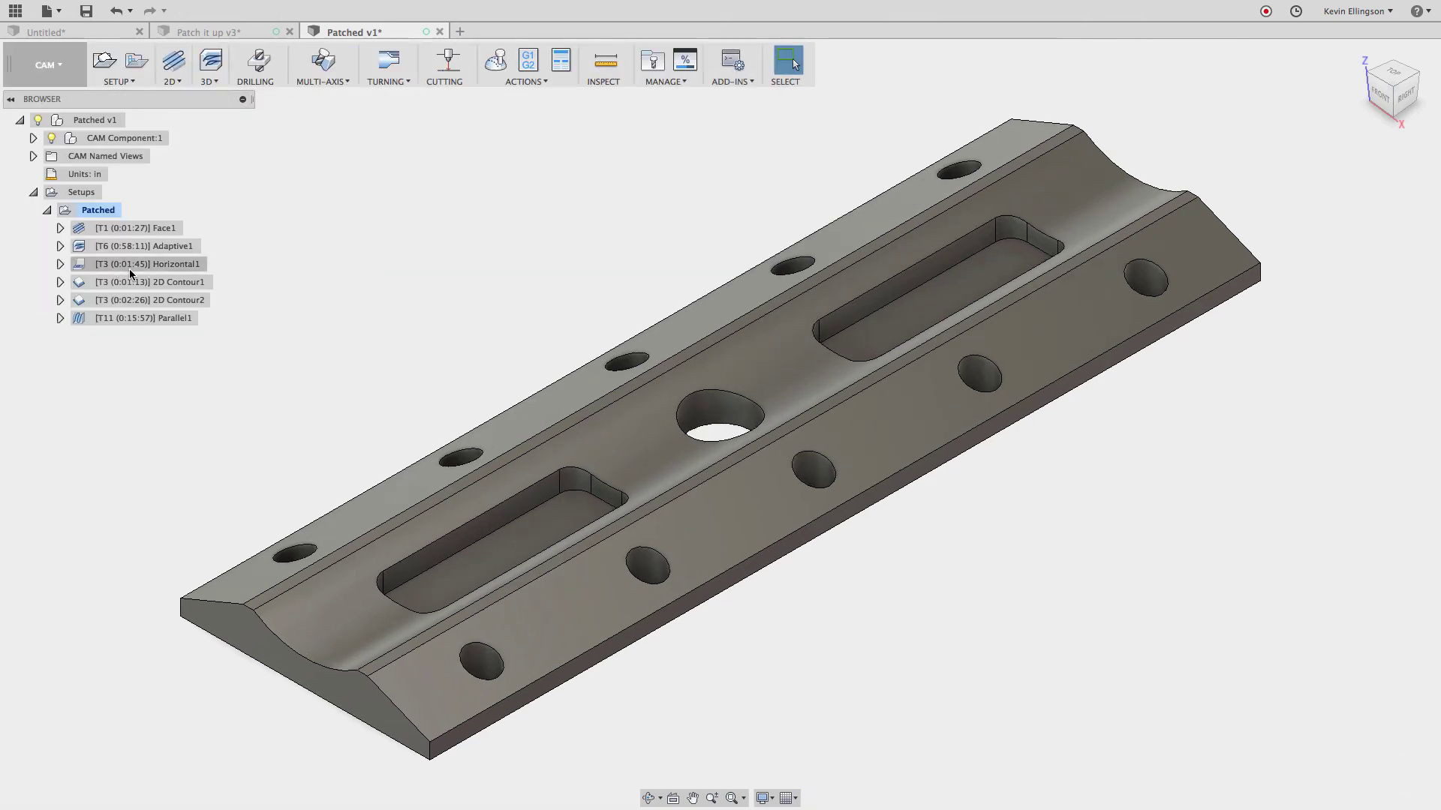
{"action": "left_click", "coordinate": [129, 267]}
{"action": "left_click", "coordinate": [255, 232]}
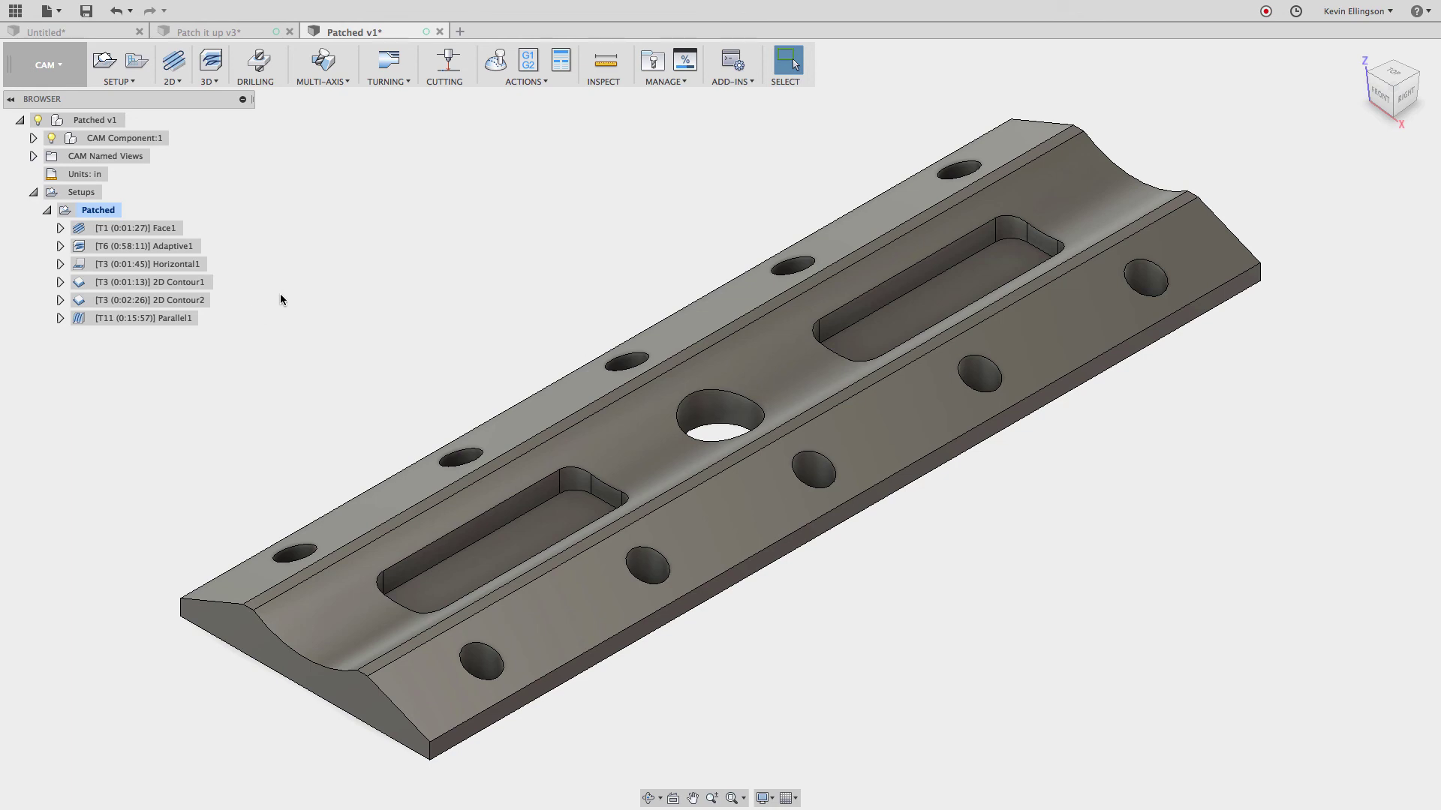
Start simulating the Patched setup with the model hidden and the stock shown
{"action": "left_click", "coordinate": [97, 211]}
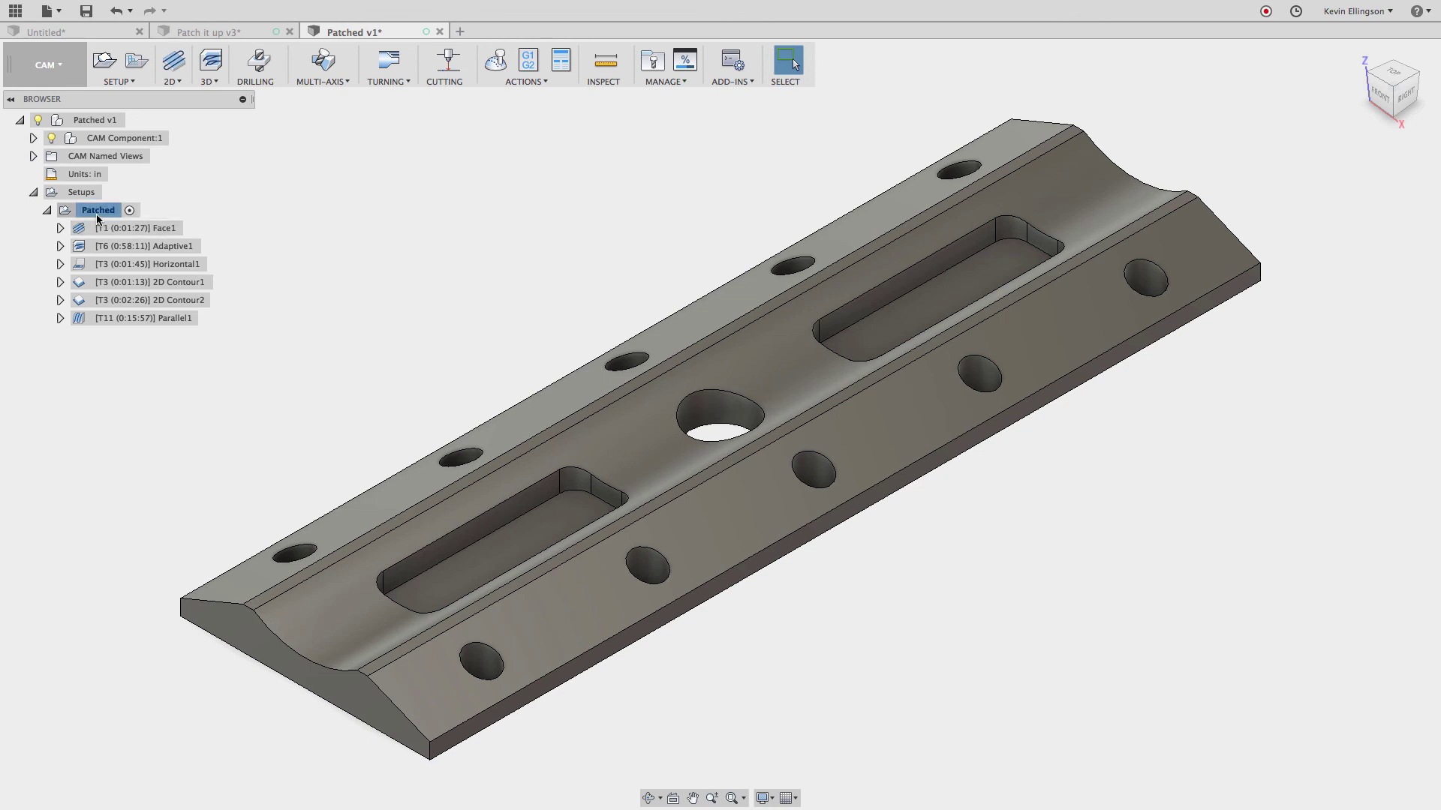
{"action": "left_click", "coordinate": [497, 63]}
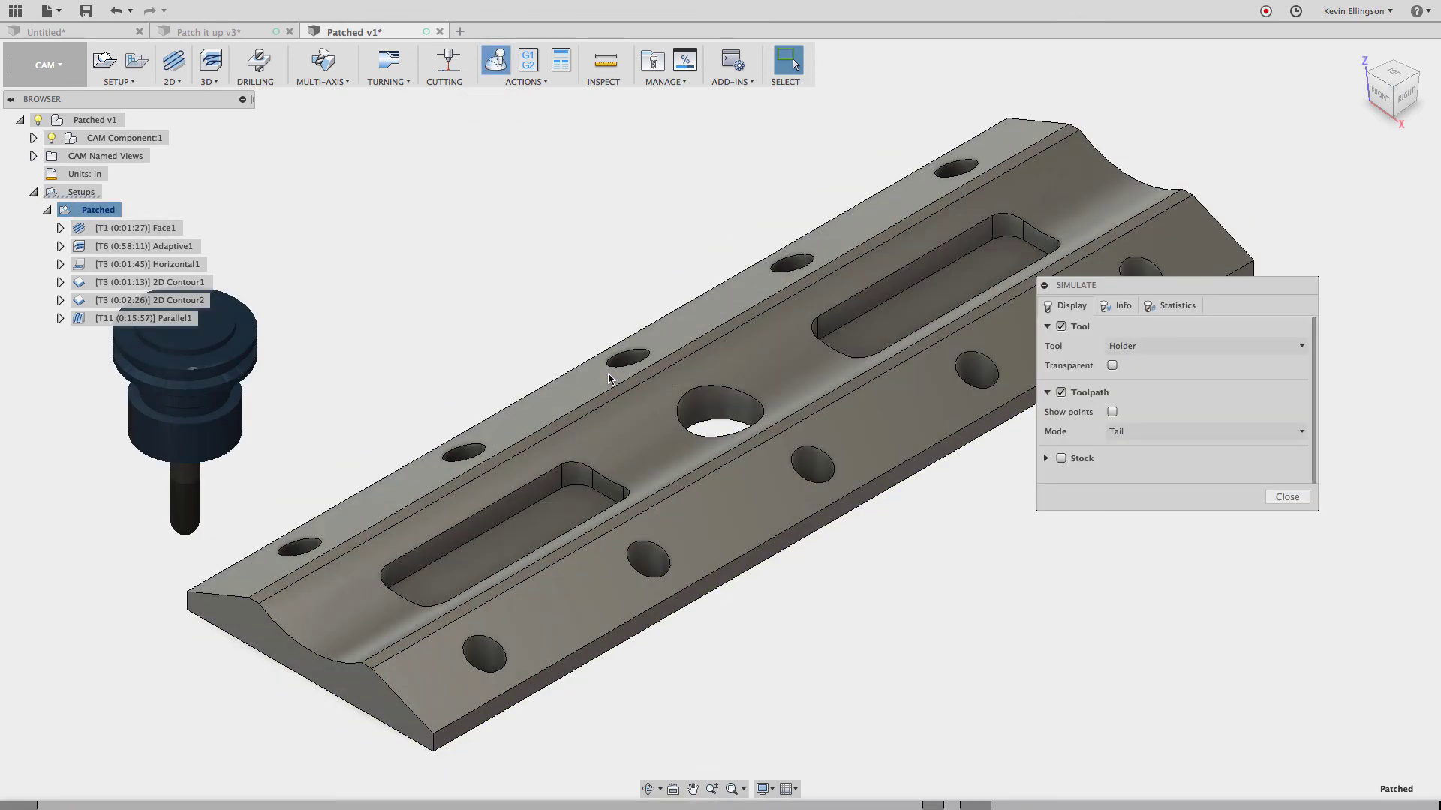
{"action": "left_click", "coordinate": [38, 120]}
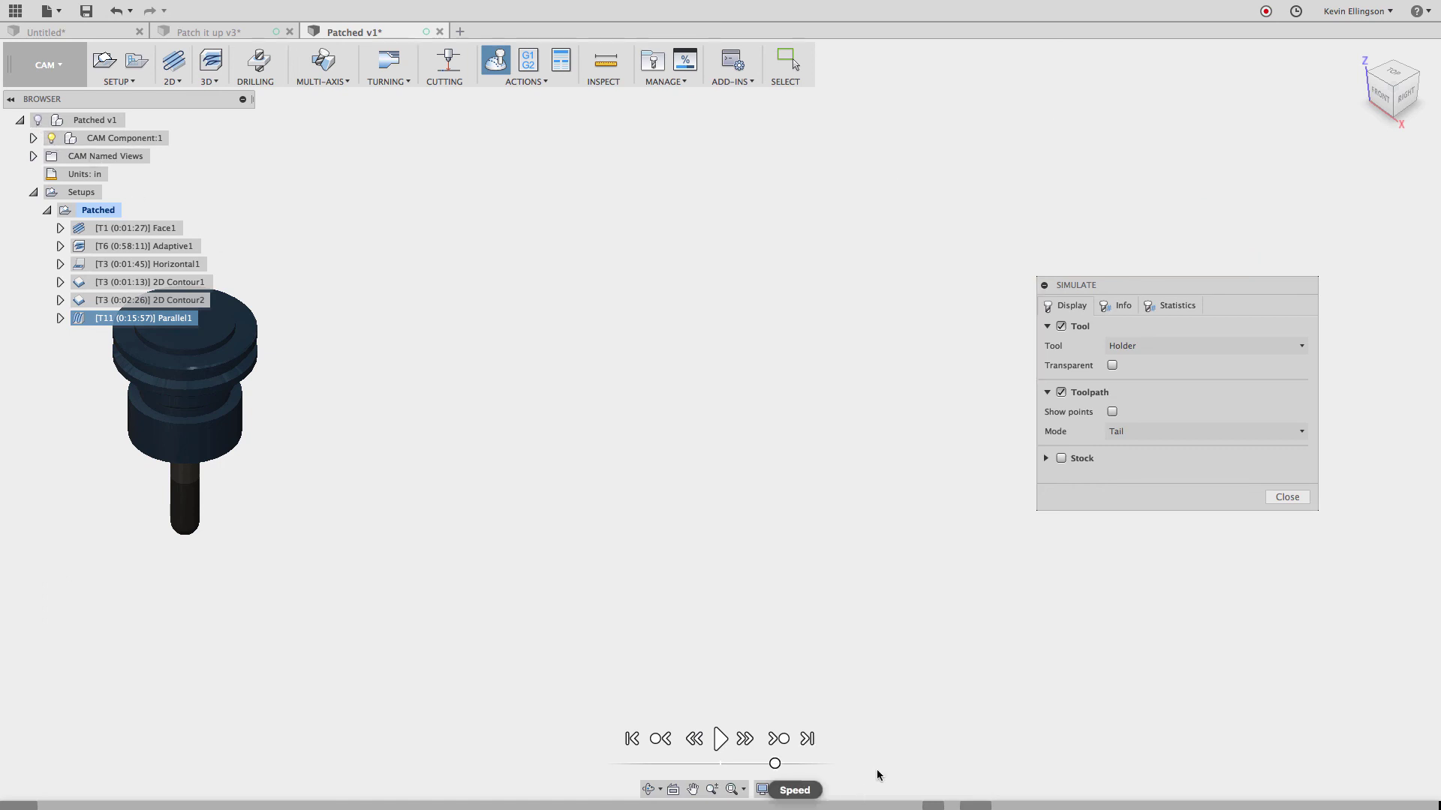
{"action": "left_click", "coordinate": [1061, 459]}
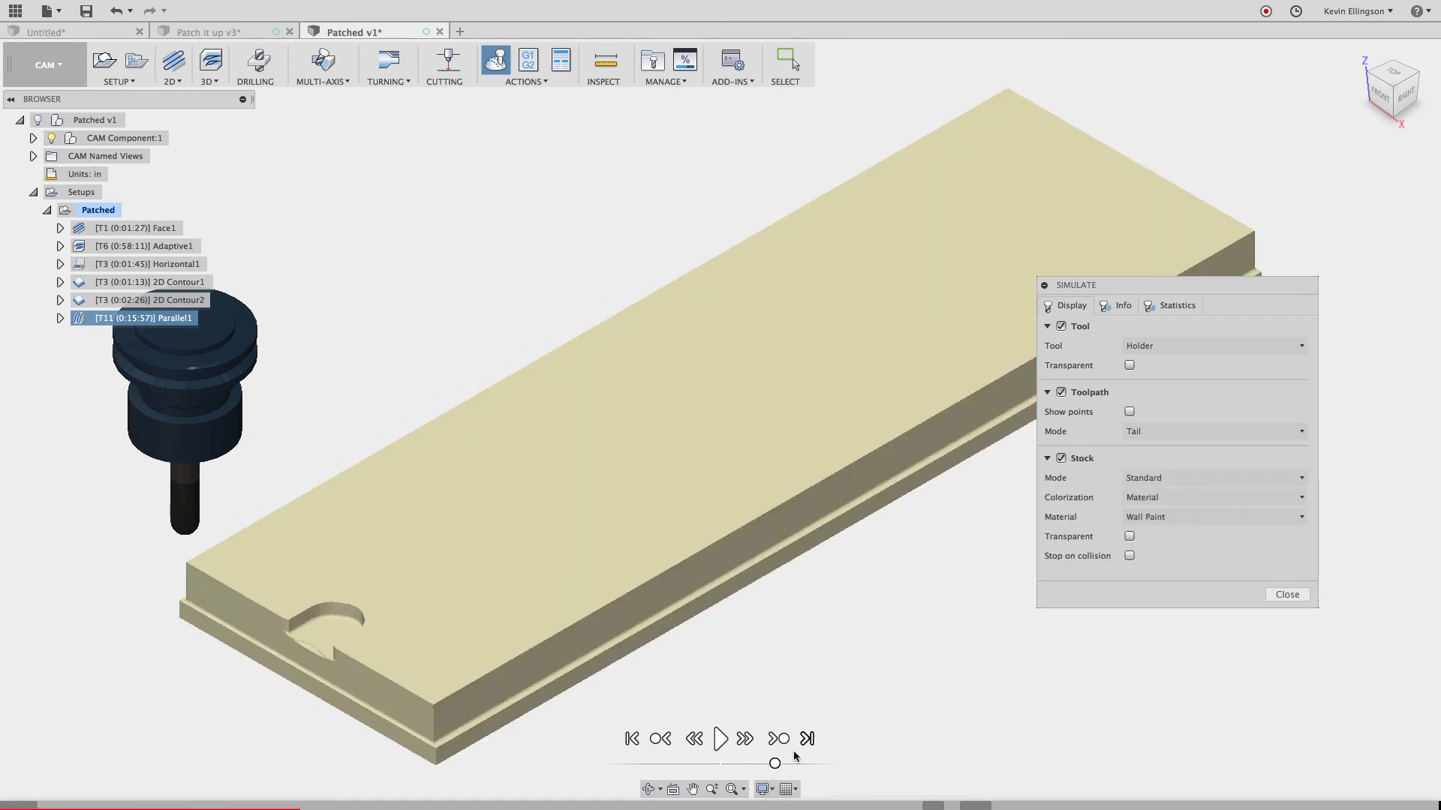
Play the simulation at higher speed and scrub it through to the end
{"action": "left_click", "coordinate": [721, 739]}
{"action": "left_click_drag", "start_coordinate": [774, 763], "coordinate": [875, 759]}
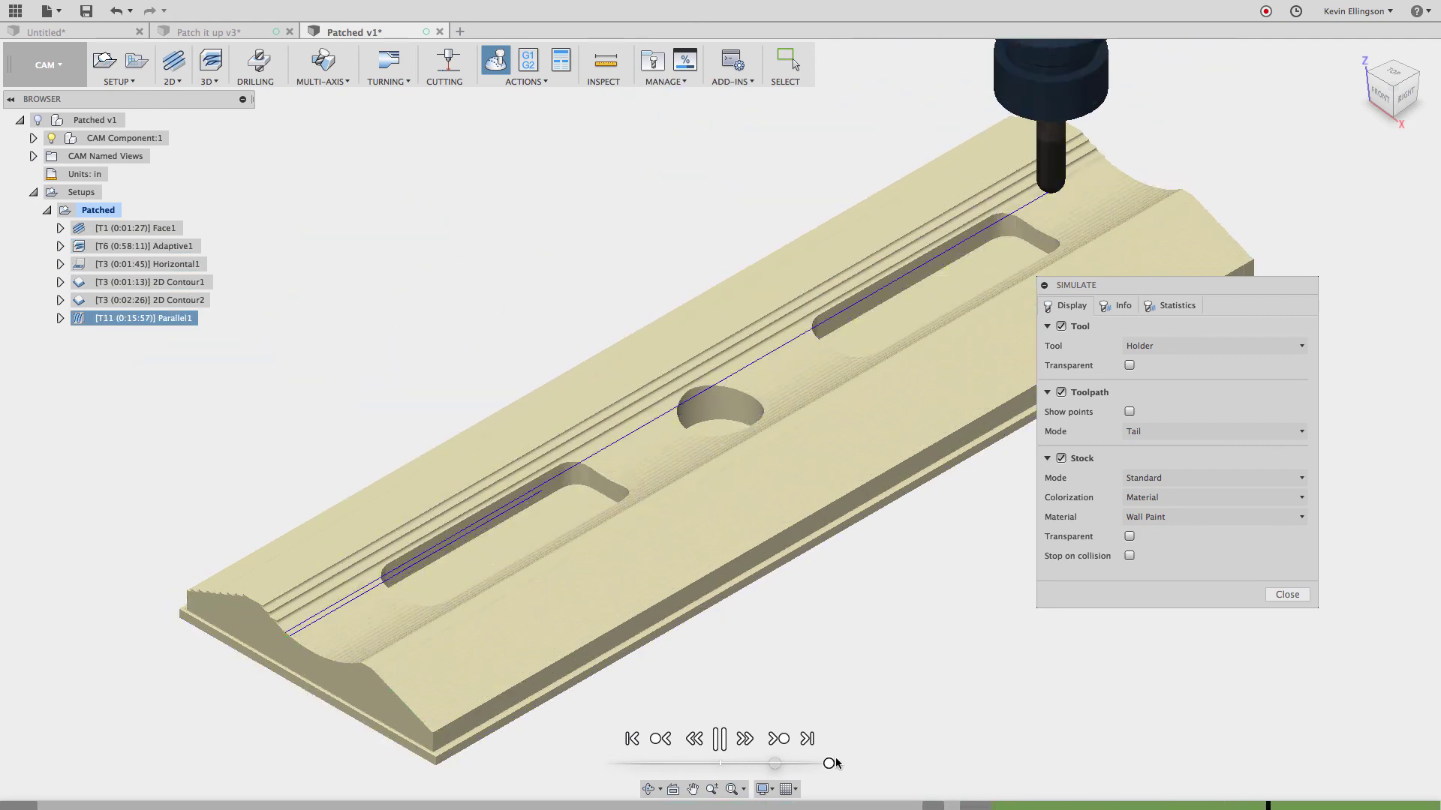
{"action": "left_click_drag", "start_coordinate": [836, 763], "coordinate": [774, 767]}
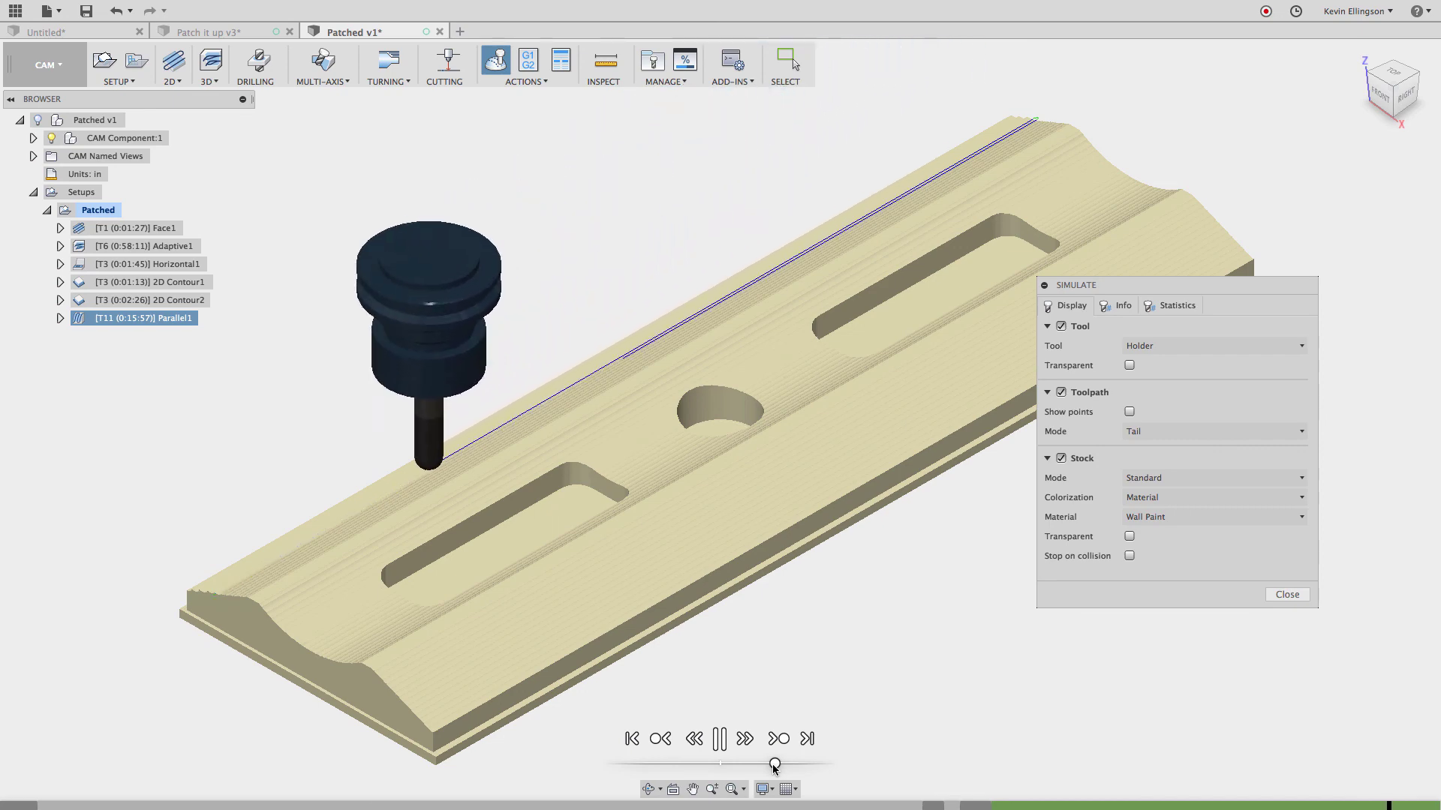
{"action": "left_click_drag", "start_coordinate": [774, 764], "coordinate": [870, 764]}
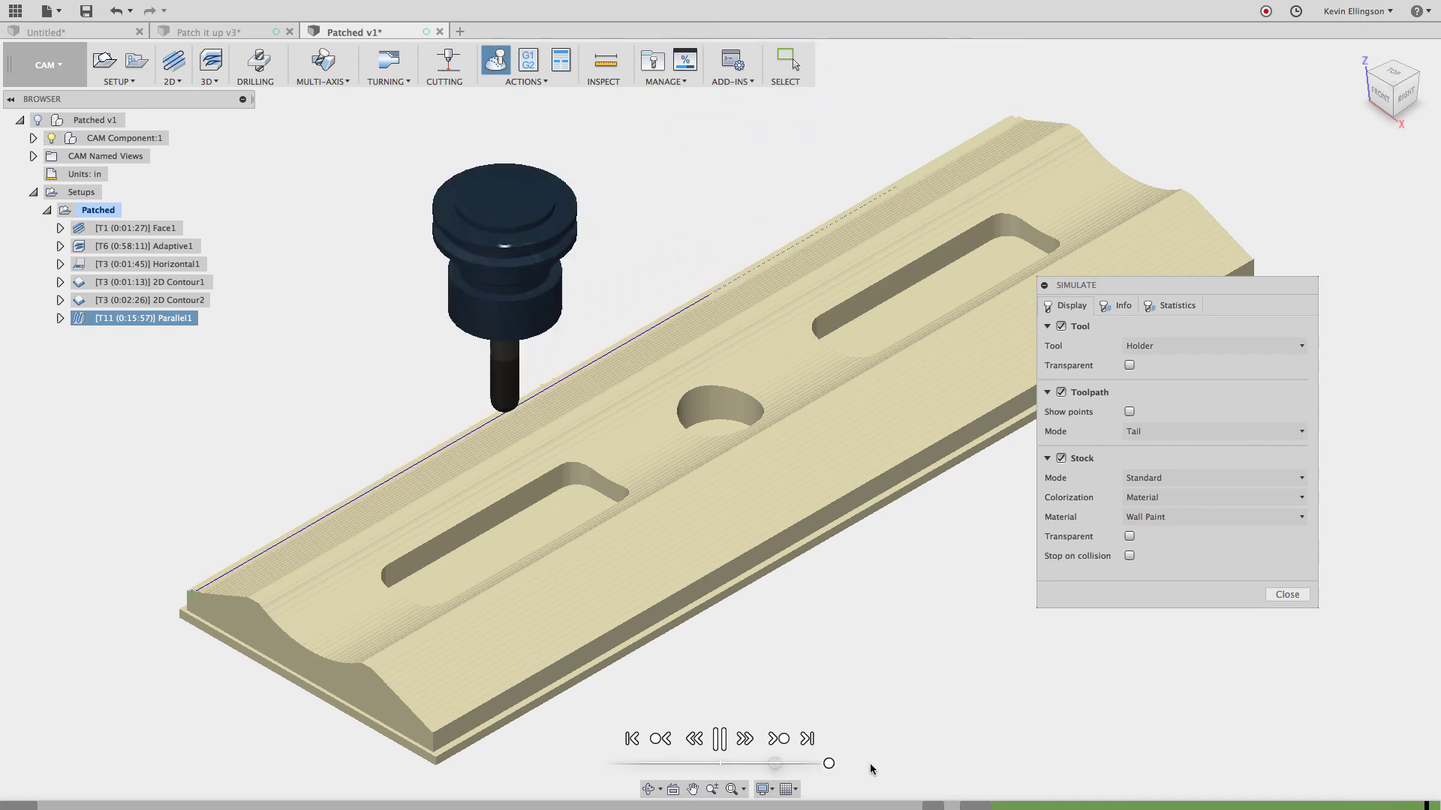
Close the simulation, show the Patched v1 part, and display the Parallel1 toolpath
{"action": "left_click", "coordinate": [1288, 595]}
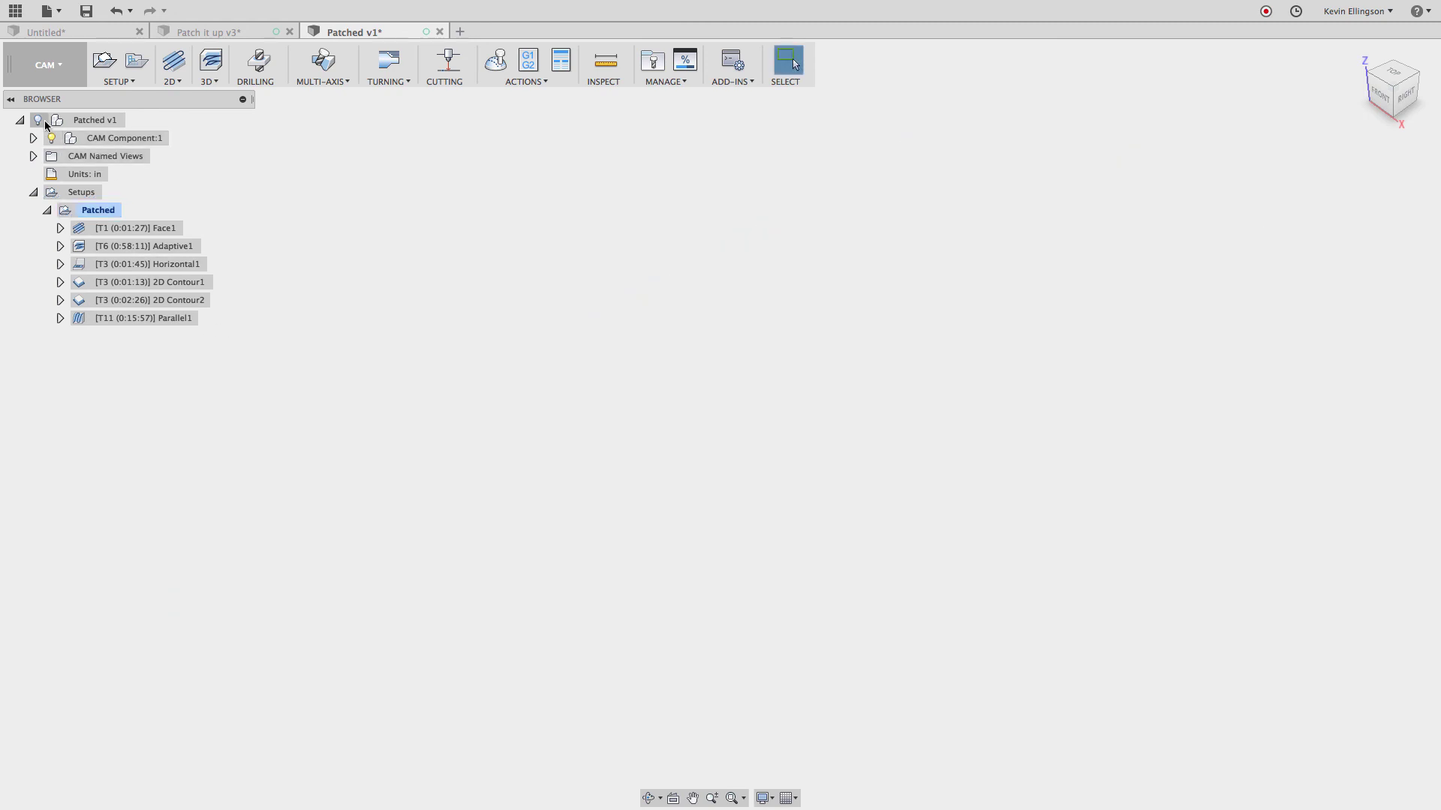
{"action": "left_click", "coordinate": [42, 122]}
{"action": "left_click", "coordinate": [171, 318]}
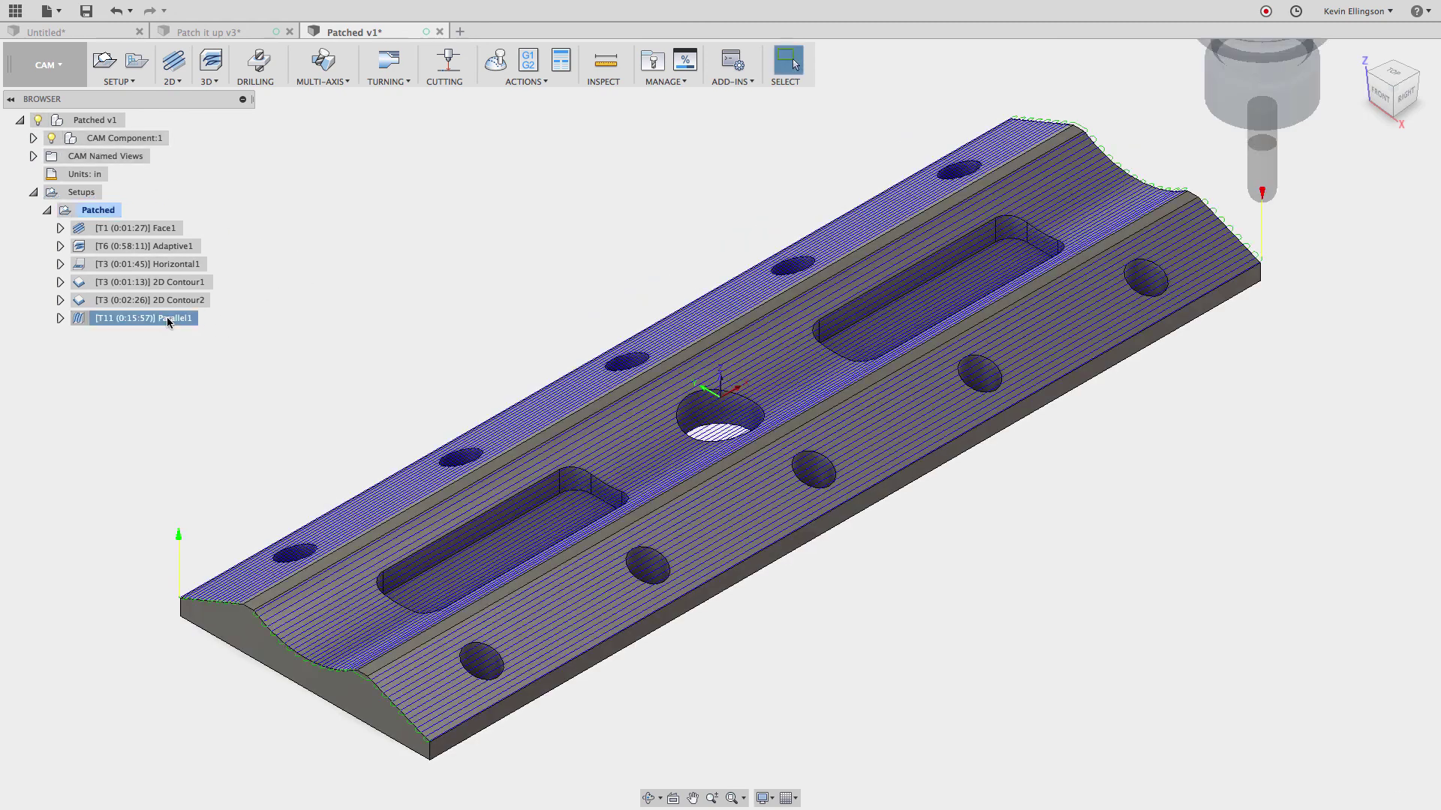
{"action": "scroll", "coordinate": [434, 499], "scroll_direction": "up", "scroll_amount": 5}
{"action": "scroll", "coordinate": [545, 546], "scroll_direction": "up", "scroll_amount": 3}
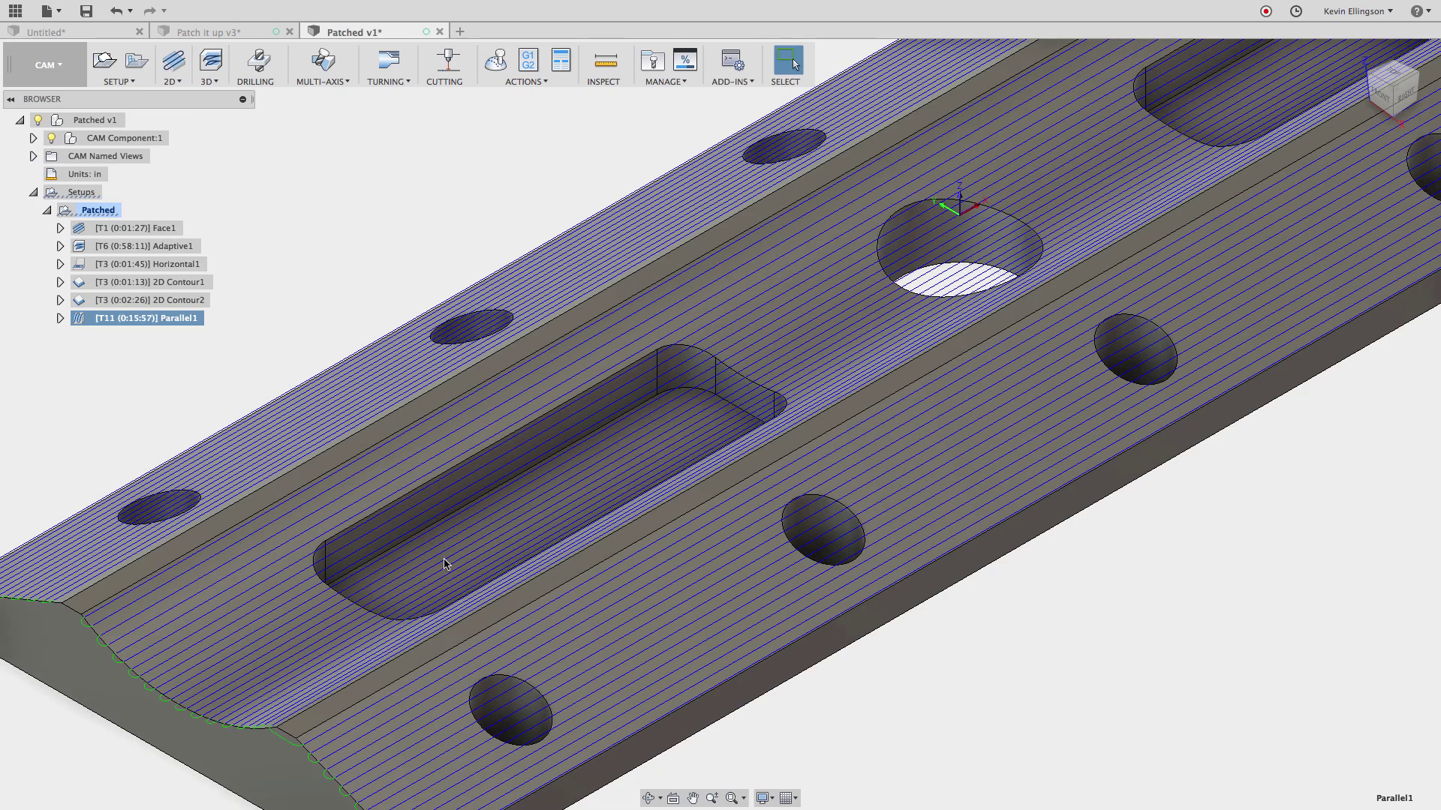
Display the Adaptive1 roughing toolpath across the plate and fit the whole part in view
{"action": "left_click", "coordinate": [146, 246]}
{"action": "scroll", "coordinate": [499, 627], "scroll_direction": "up", "scroll_amount": 5}
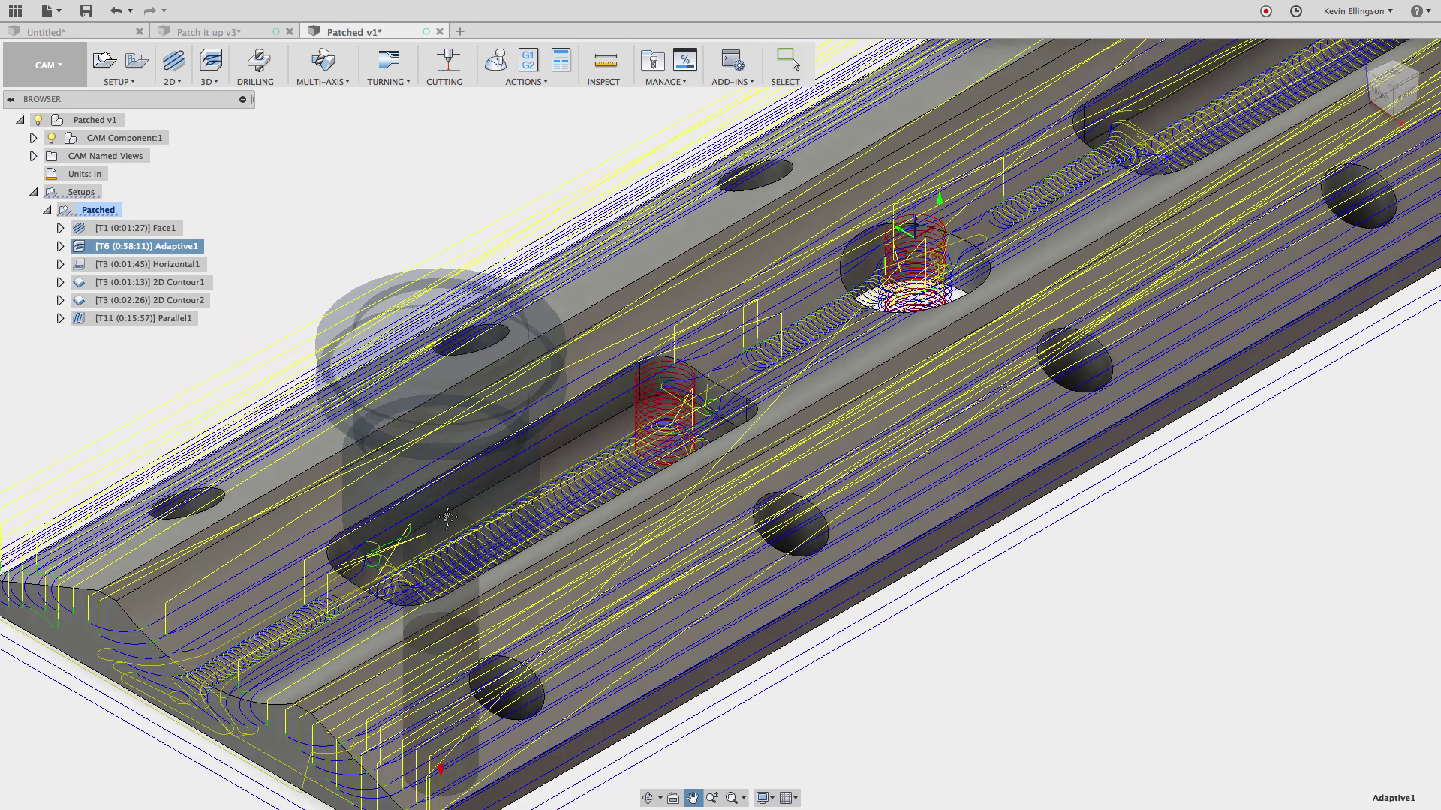
{"action": "scroll", "coordinate": [499, 628], "scroll_direction": "up", "scroll_amount": 3}
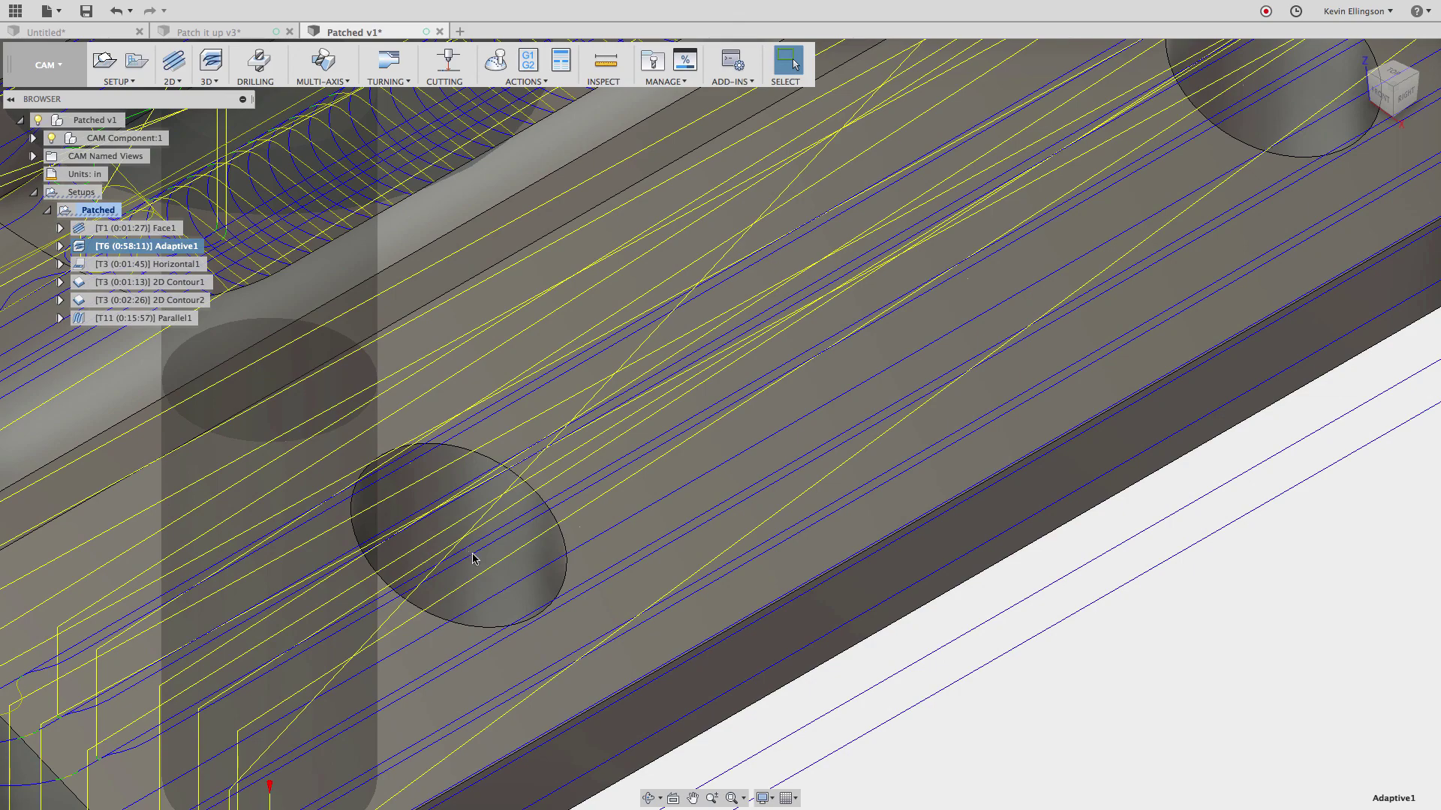
{"action": "scroll", "coordinate": [465, 559], "scroll_direction": "down", "scroll_amount": 2}
{"action": "key", "text": "F6"}
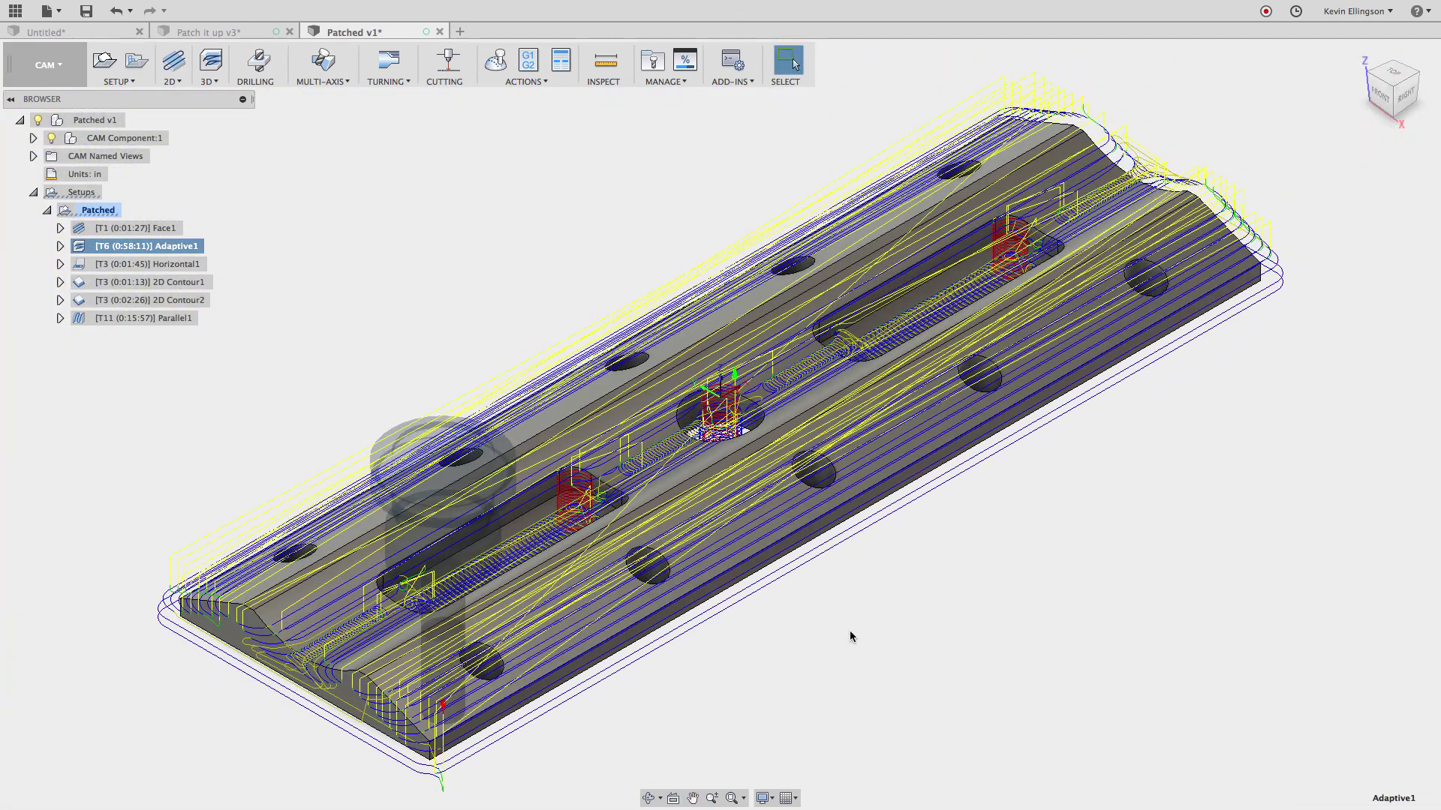